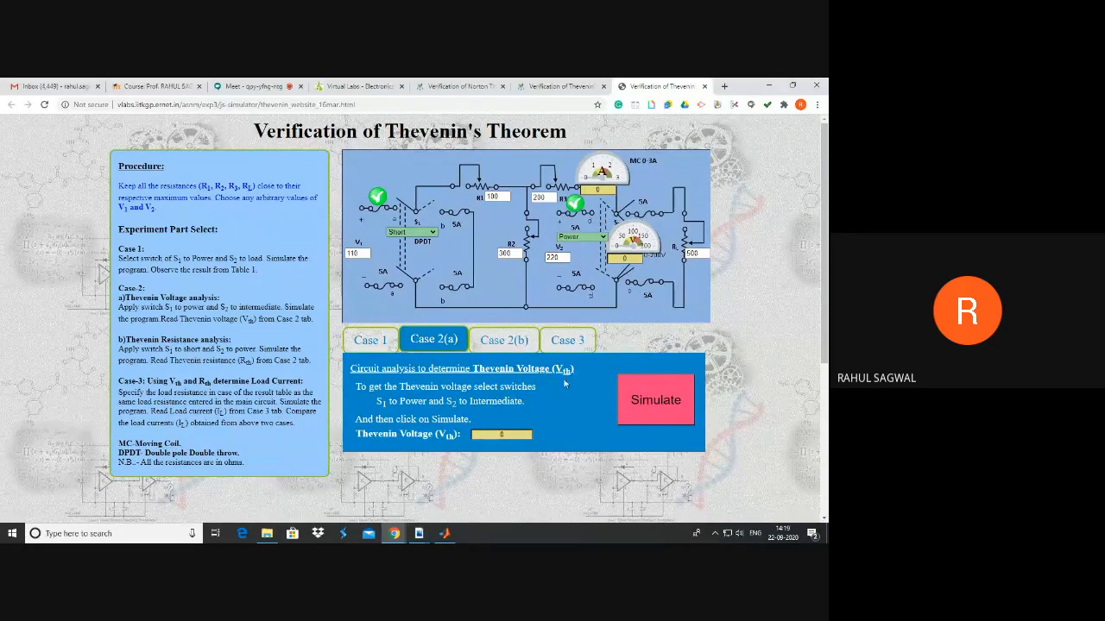
Review the Case 2(b) and Case 3 instructions of the Thevenin simulator and return to Case 1.
left_click(505, 340)
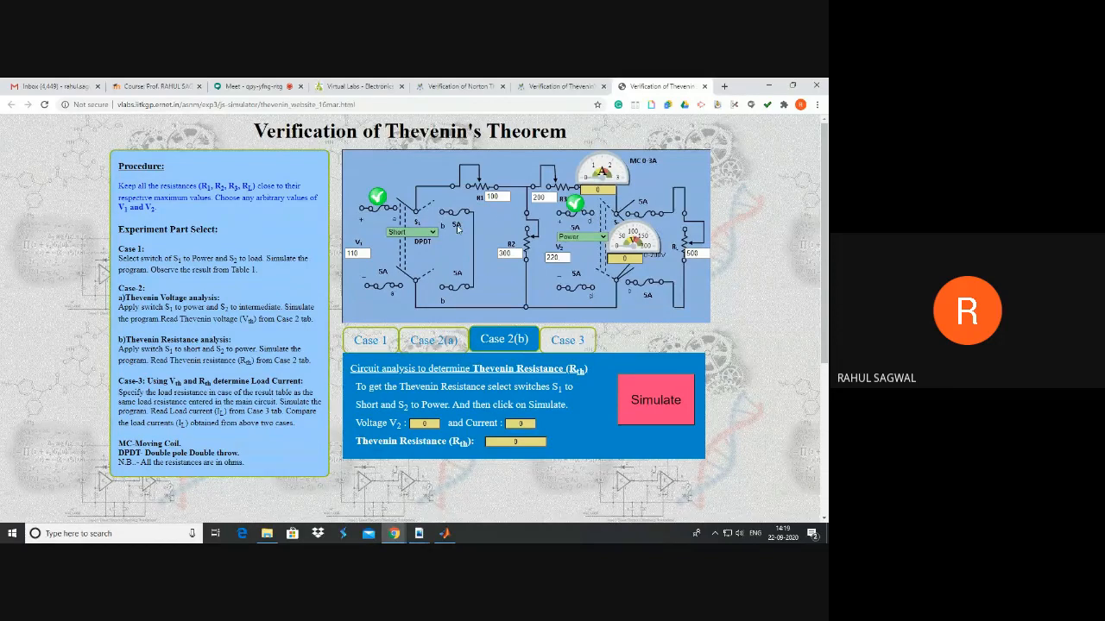
left_click(568, 342)
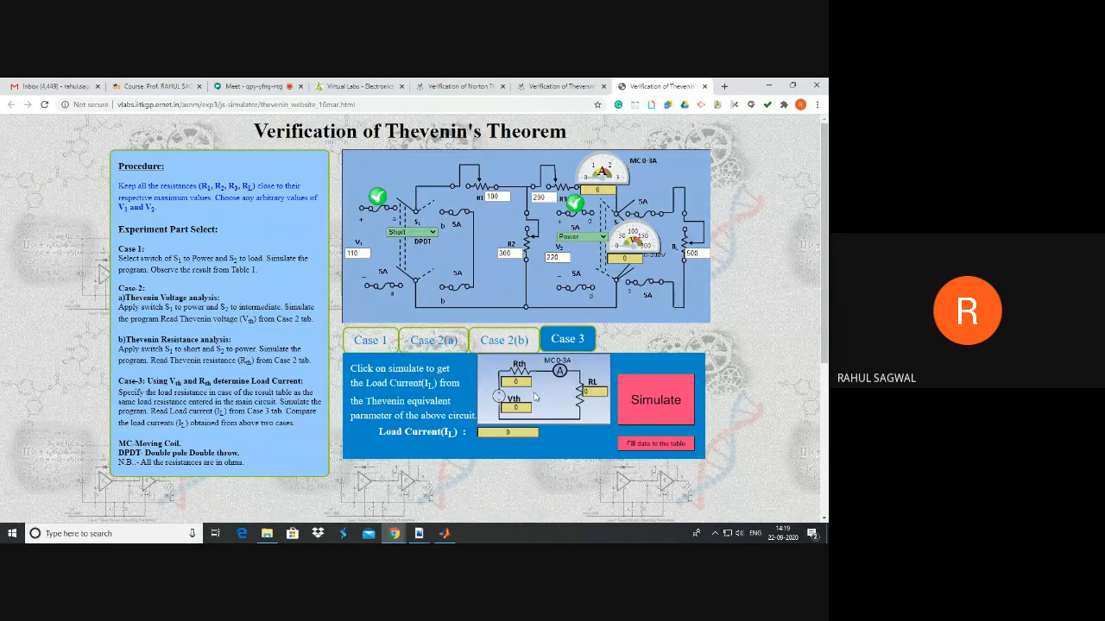
left_click(358, 339)
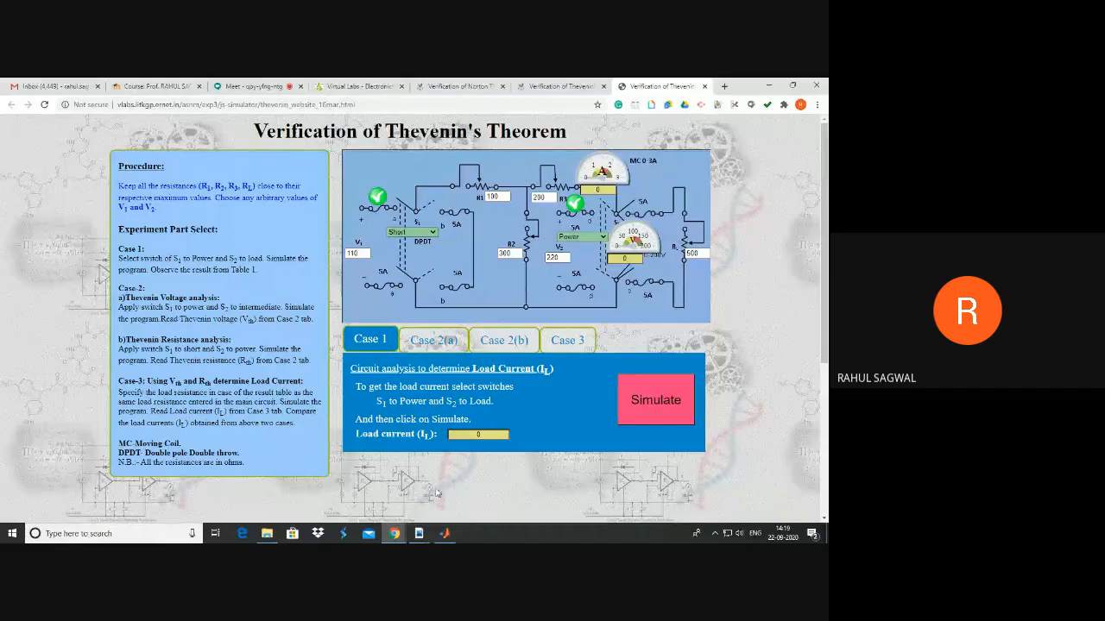
Switch to the Google Meet call in Chrome, check the meeting chat and close it.
left_click(444, 533)
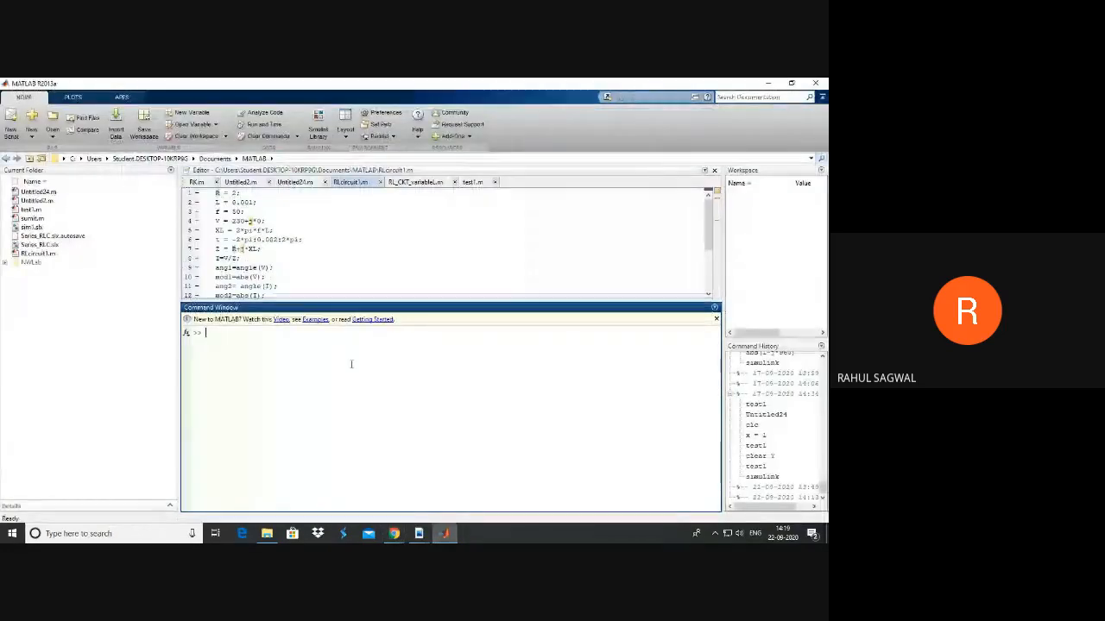
left_click(393, 533)
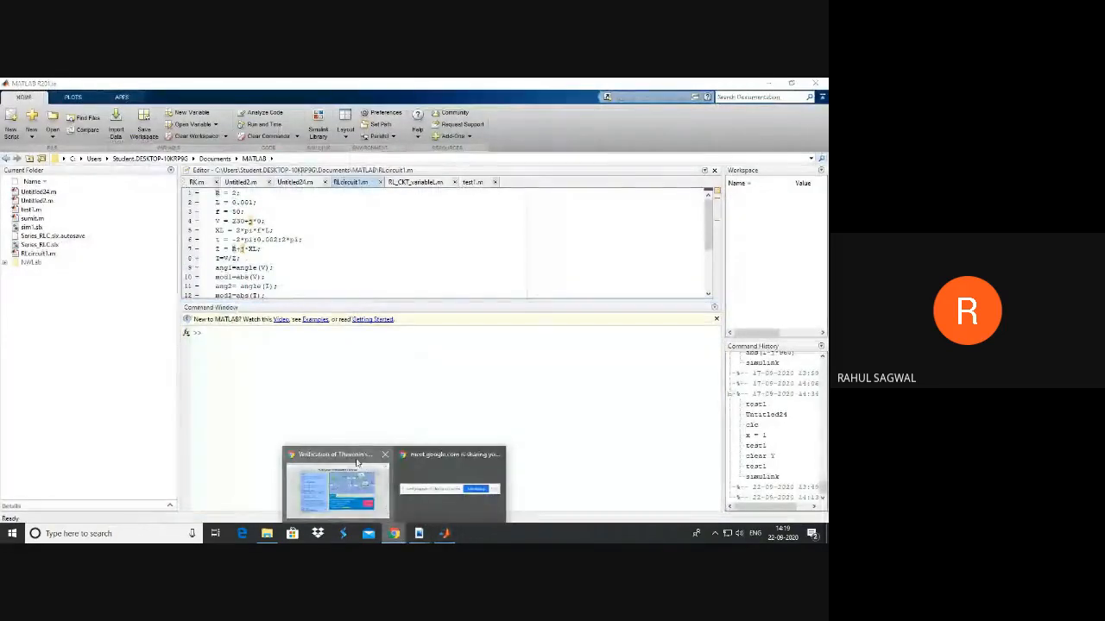
left_click(357, 463)
left_click(253, 86)
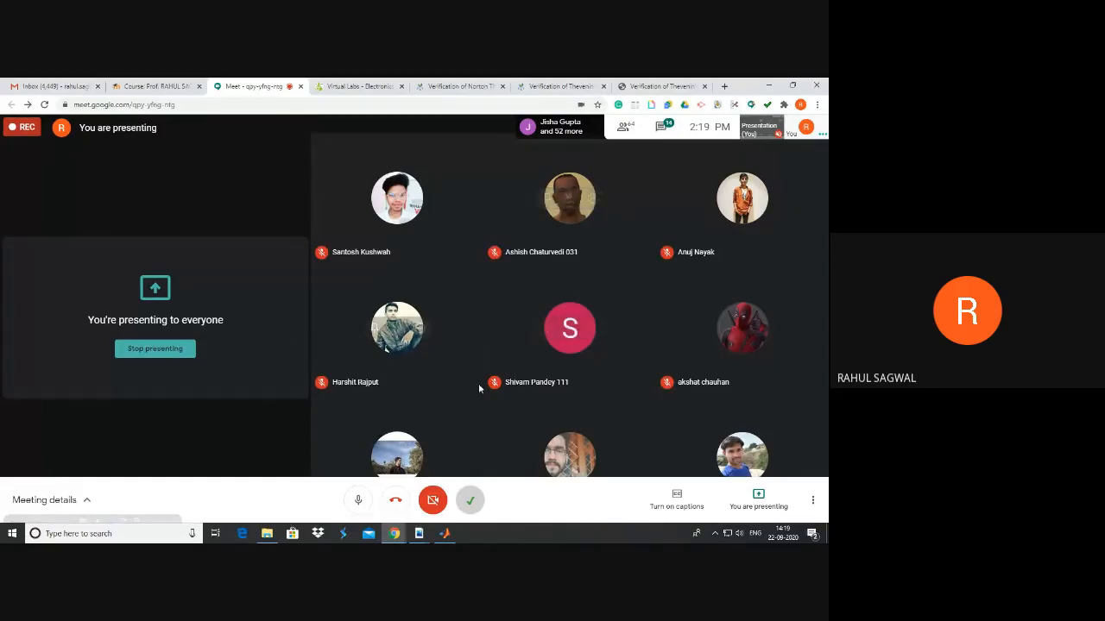
left_click(661, 127)
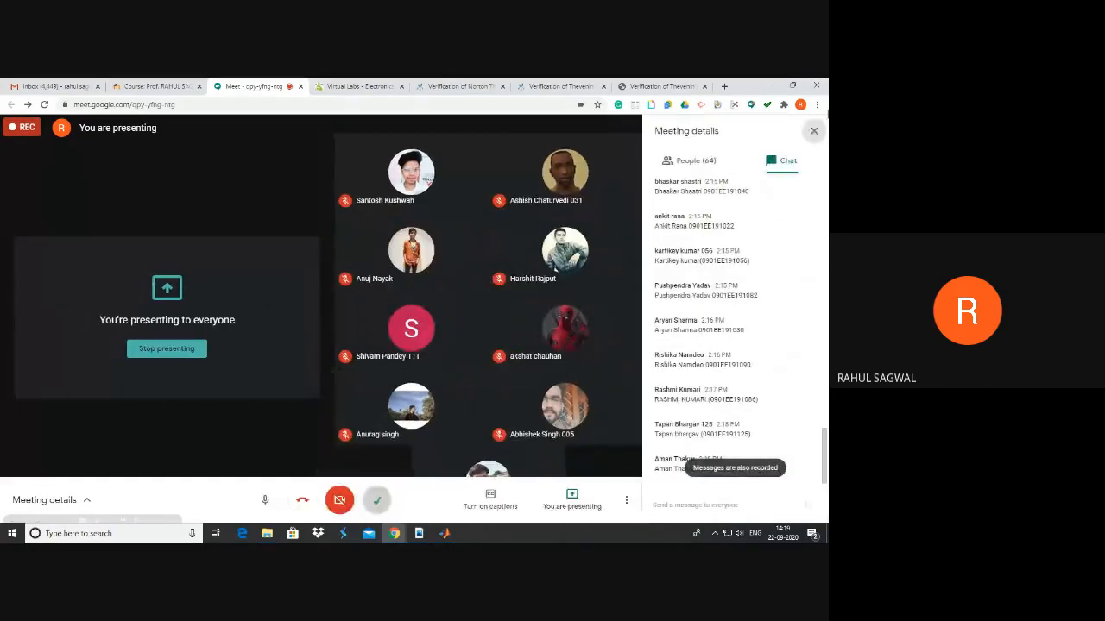
left_click(813, 132)
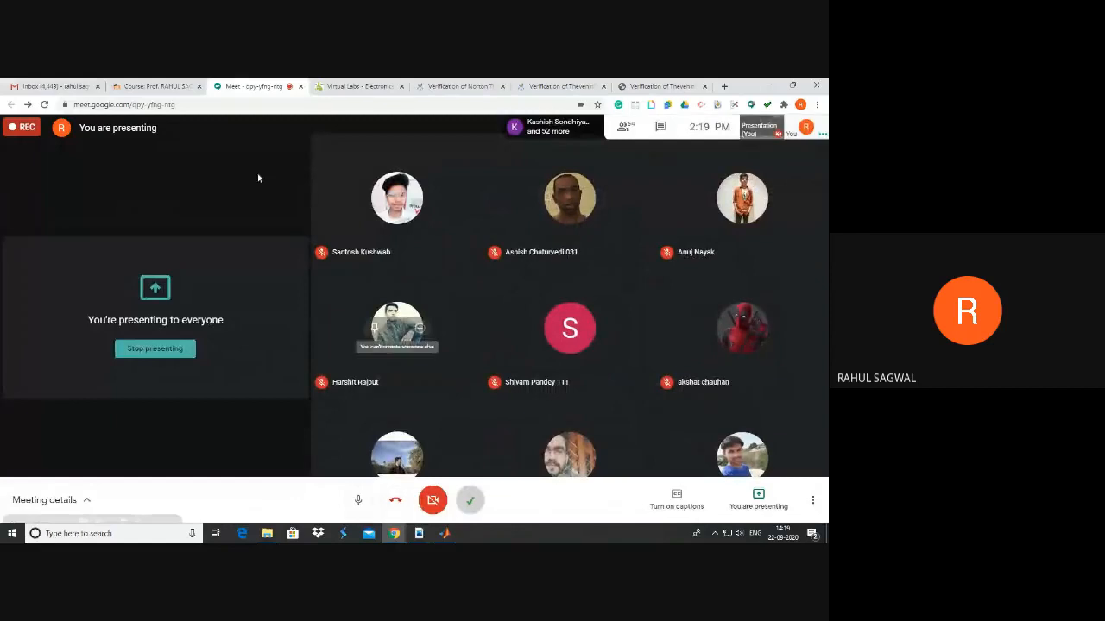
left_click(442, 534)
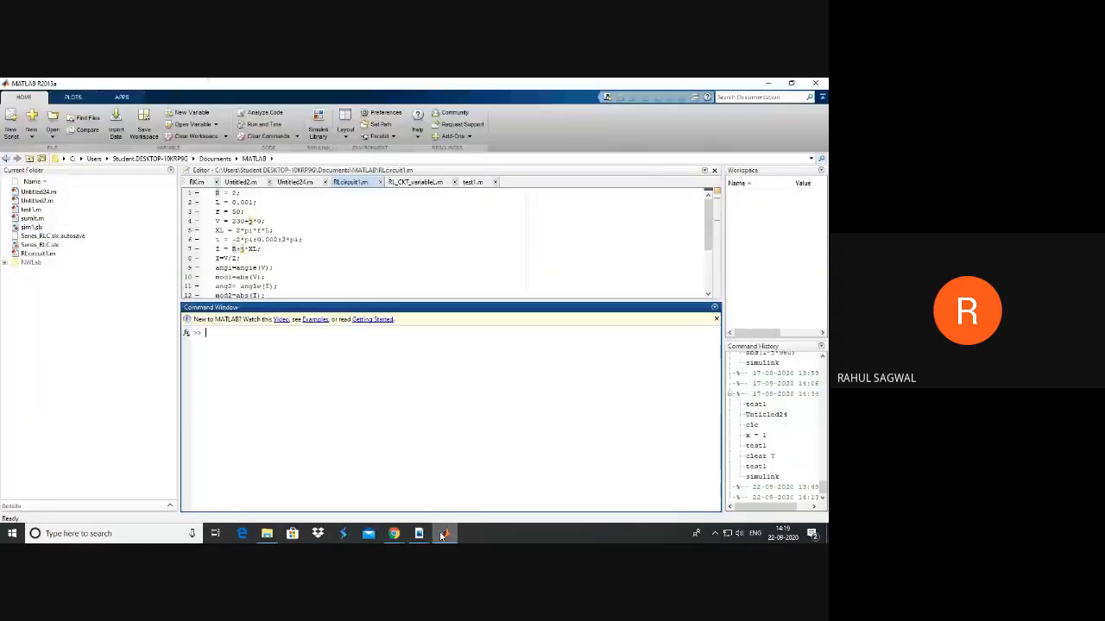
left_click(394, 533)
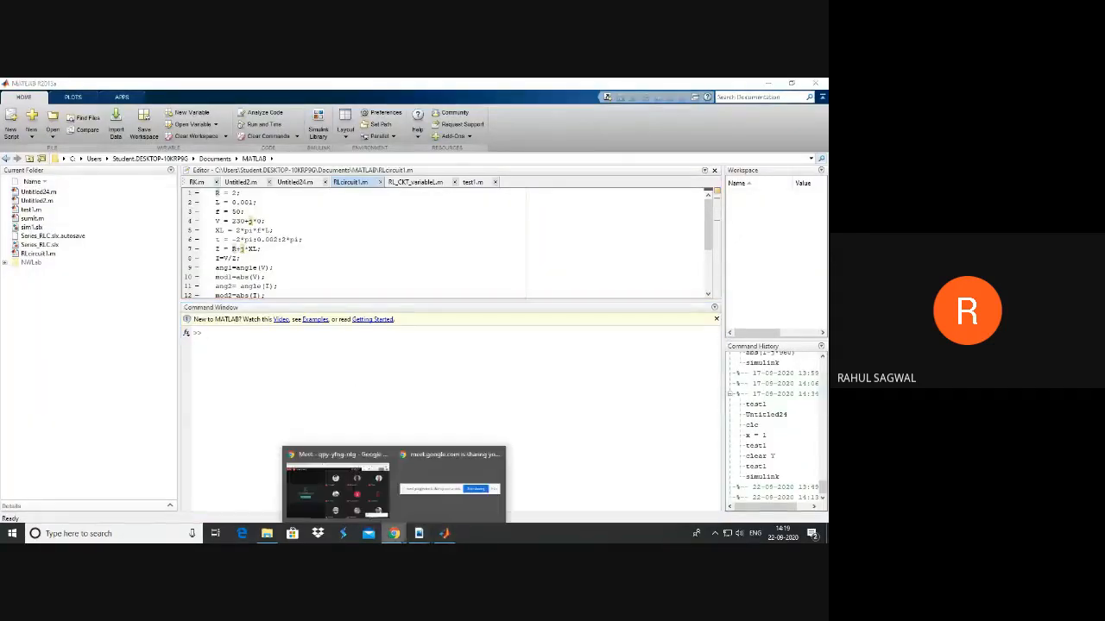
left_click(368, 453)
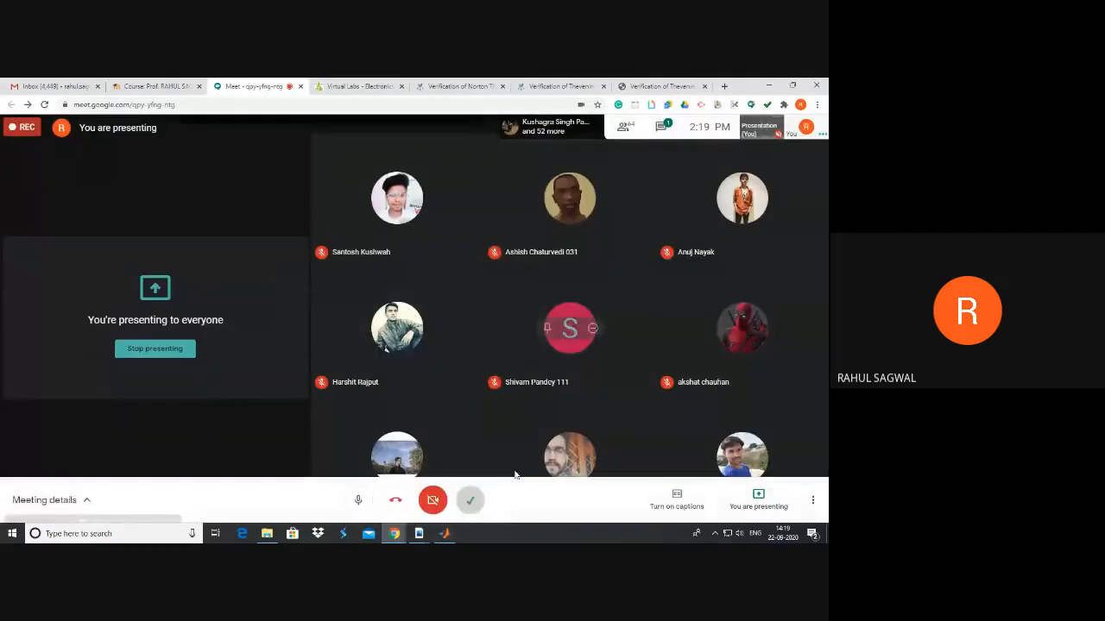
Switch to MATLAB and run the simulink command to launch the Simulink Library Browser.
left_click(445, 533)
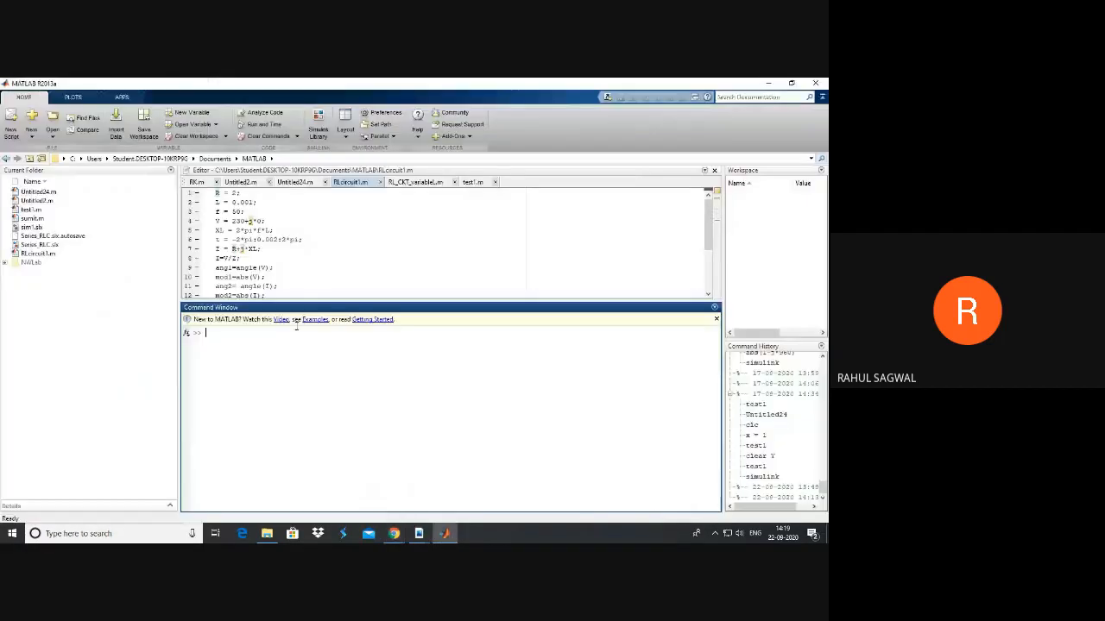
type("simulink")
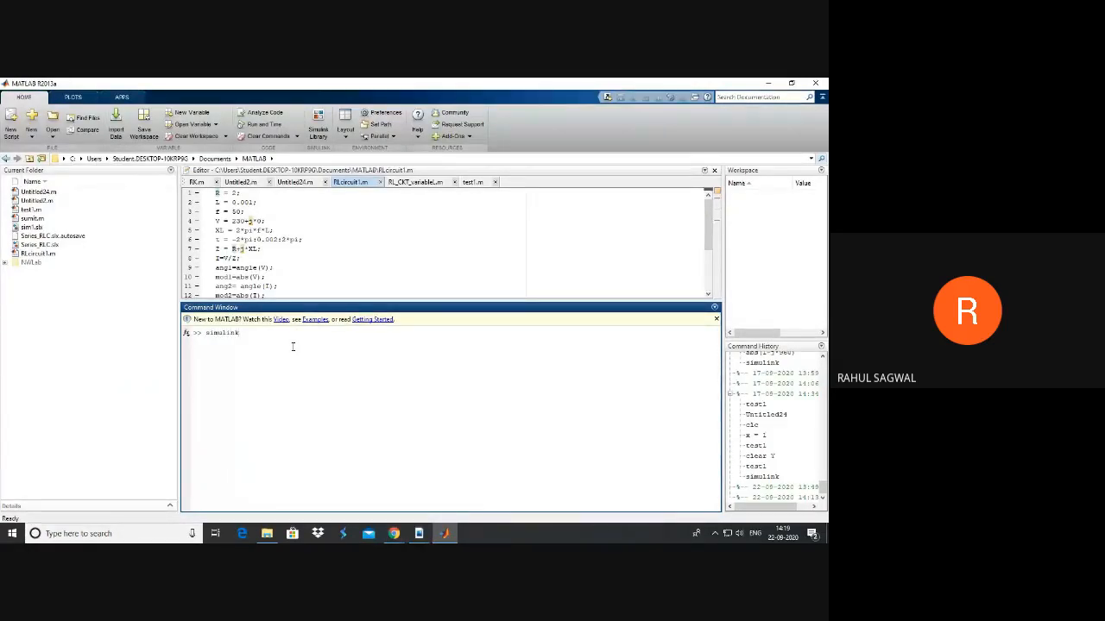
key("Return")
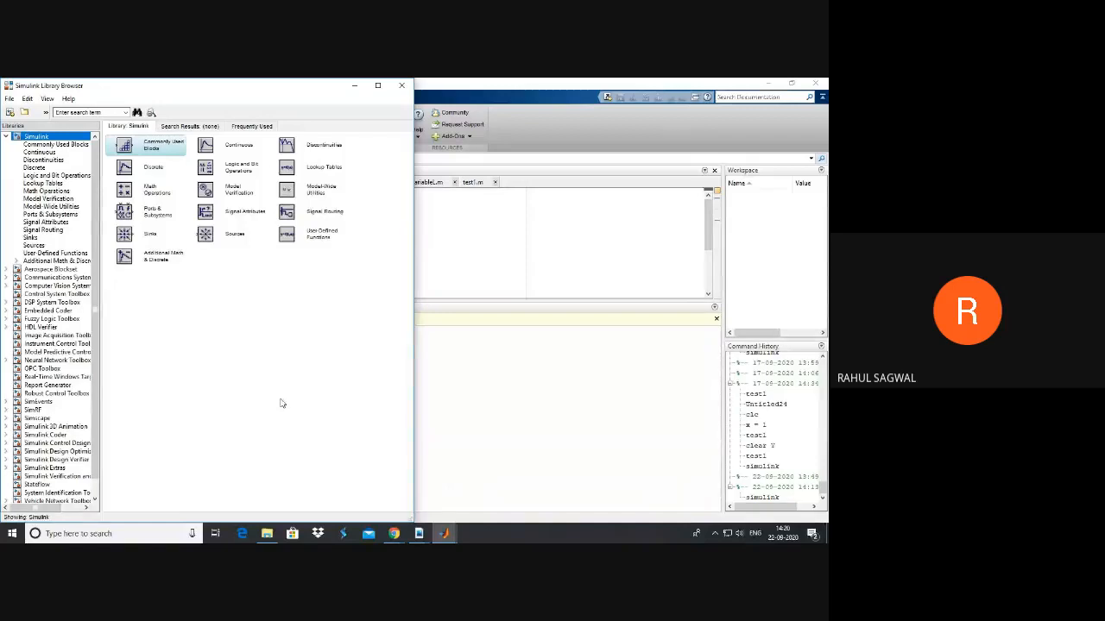
Create a new blank Simulink model and tile its window side by side with the Simulink Library Browser.
left_click(8, 98)
mouse_move(58, 112)
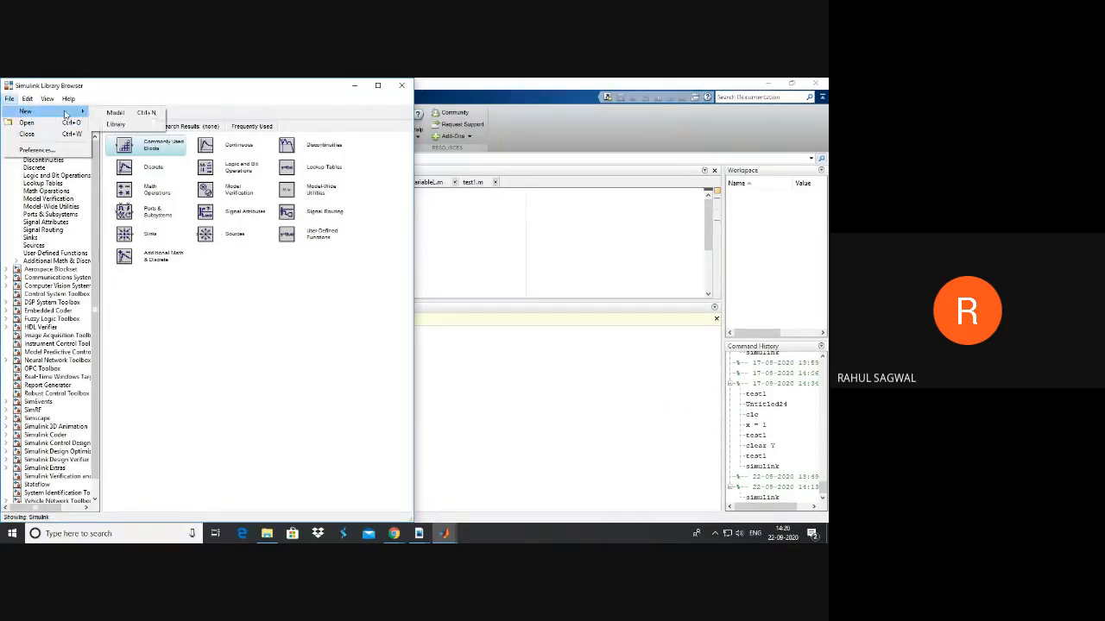
left_click(121, 113)
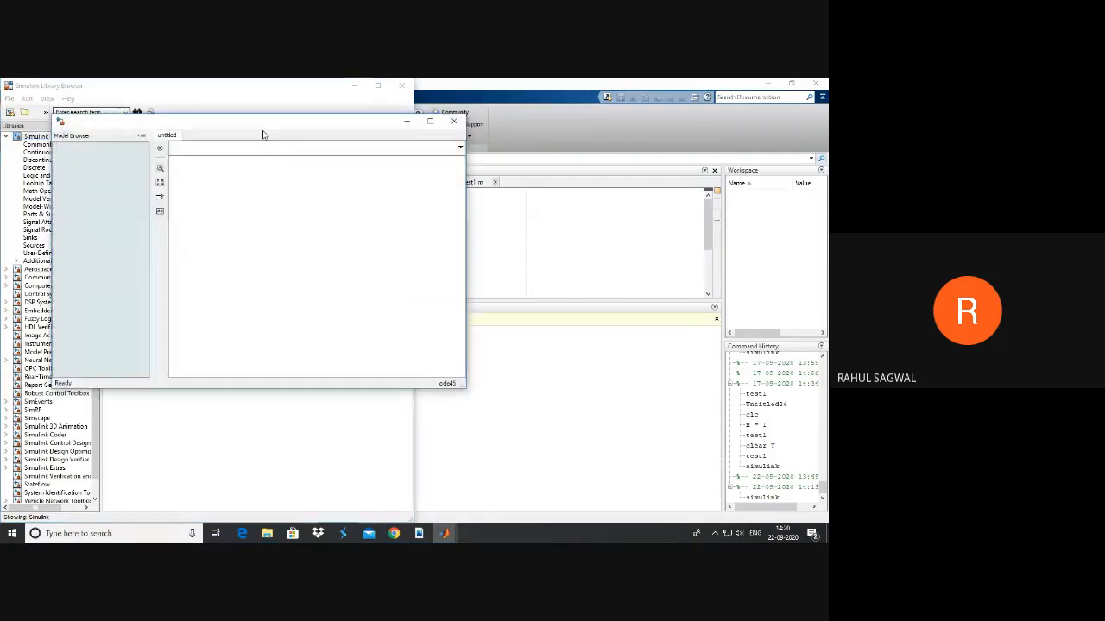
mouse_move(263, 127)
left_mouse_down()
mouse_move(582, 124)
mouse_move(822, 190)
mouse_move(752, 192)
mouse_move(827, 194)
left_mouse_up()
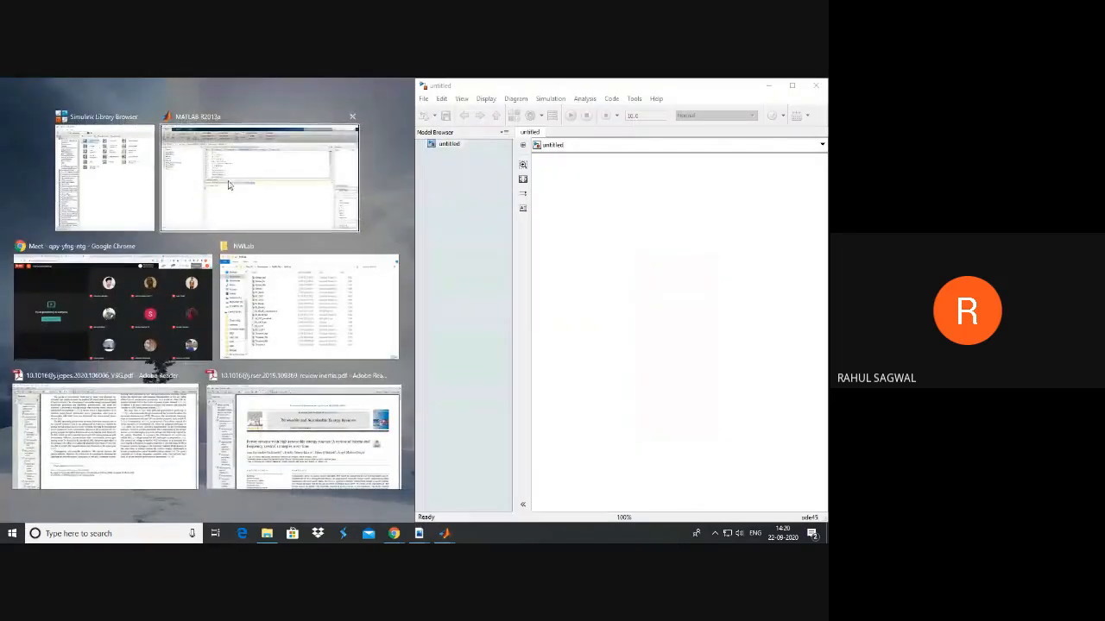
left_click(104, 172)
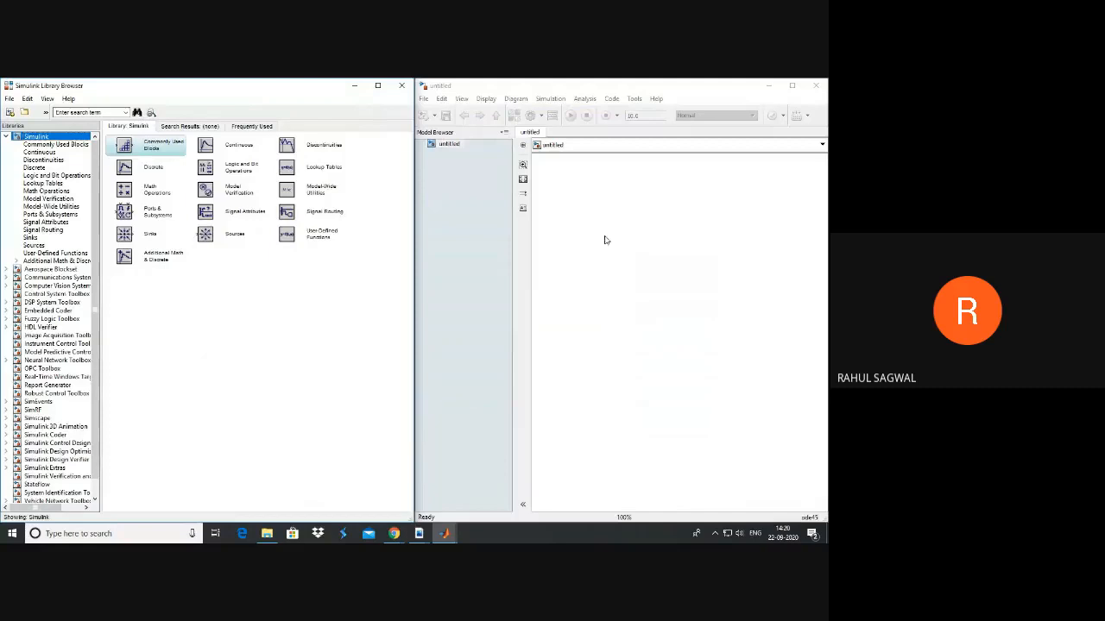
Switch to the Thevenin simulator in Chrome and examine the first row of its observation table.
mouse_move(392, 537)
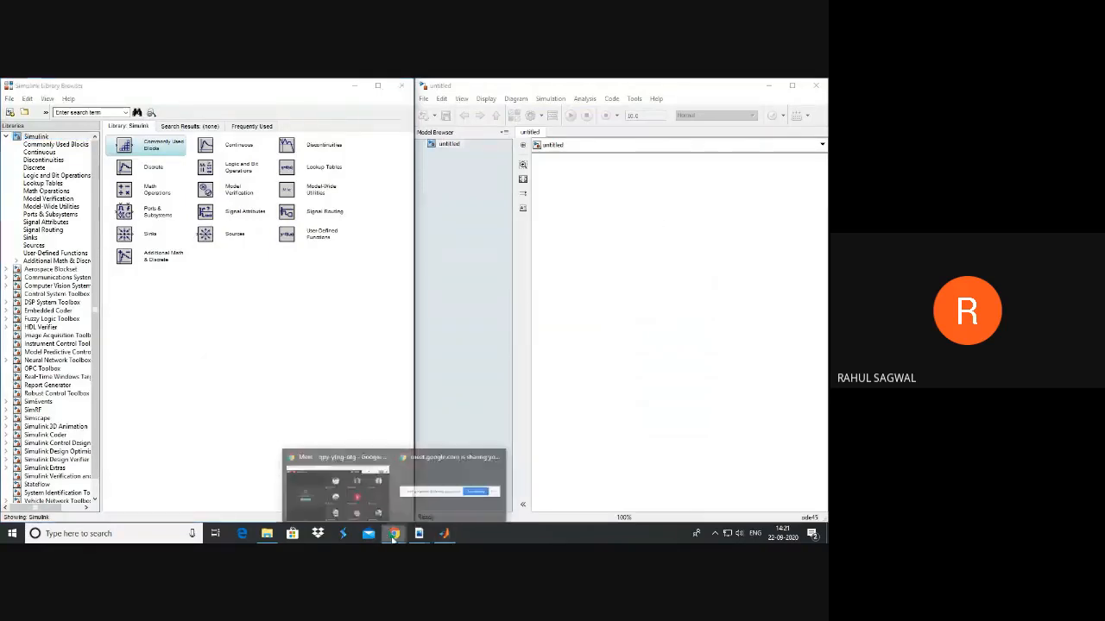
left_click(333, 466)
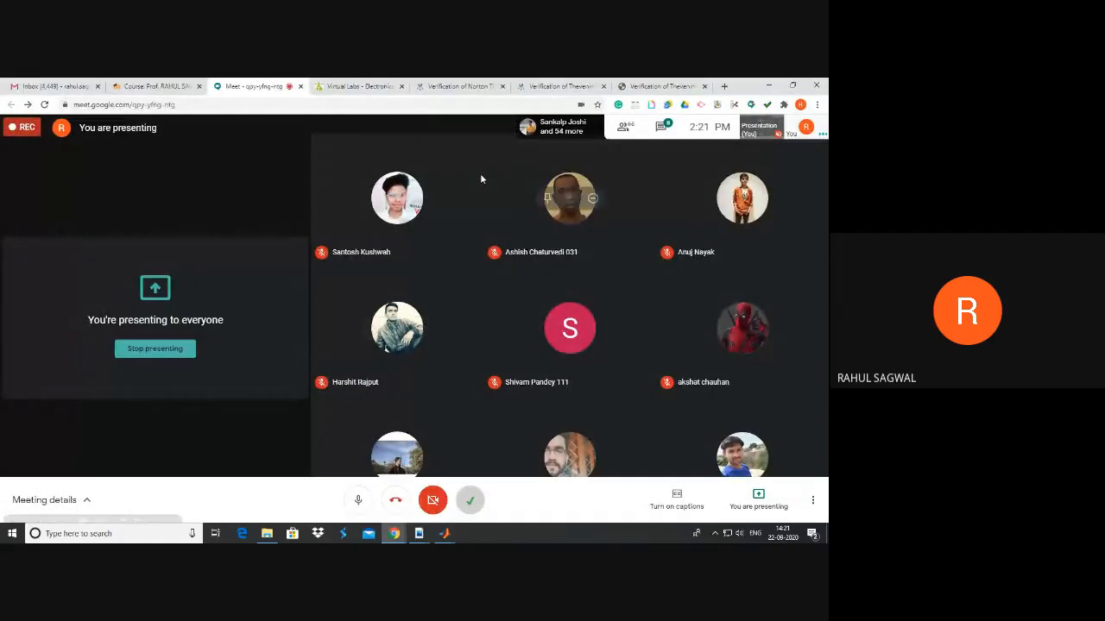
left_click(656, 86)
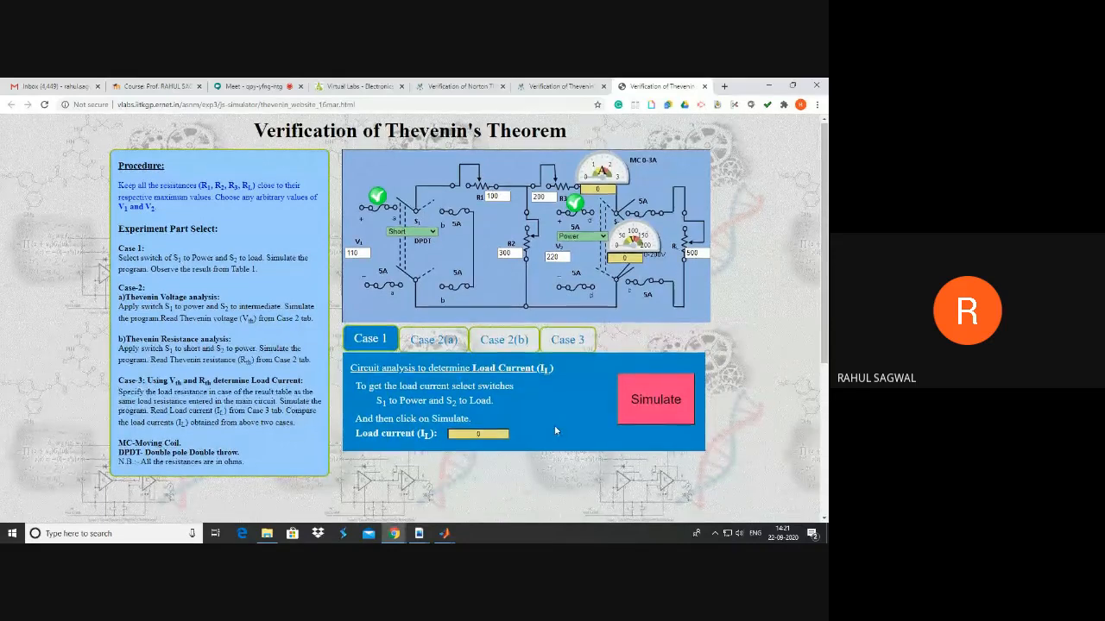
scroll(555, 431, "down", 4)
double_click(204, 424)
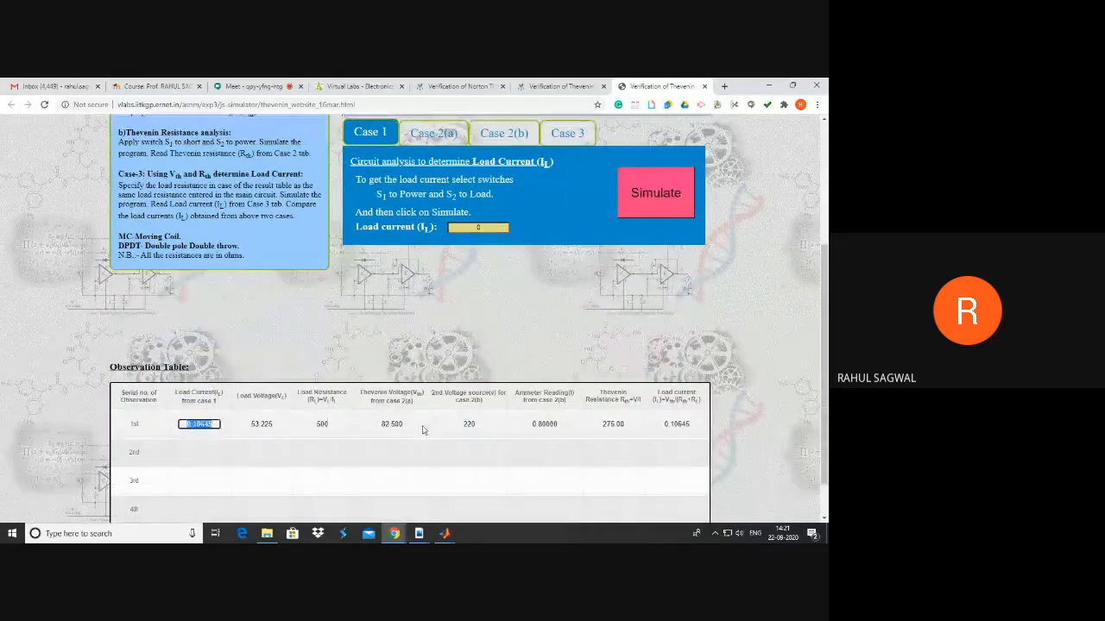
scroll(577, 336, "up", 3)
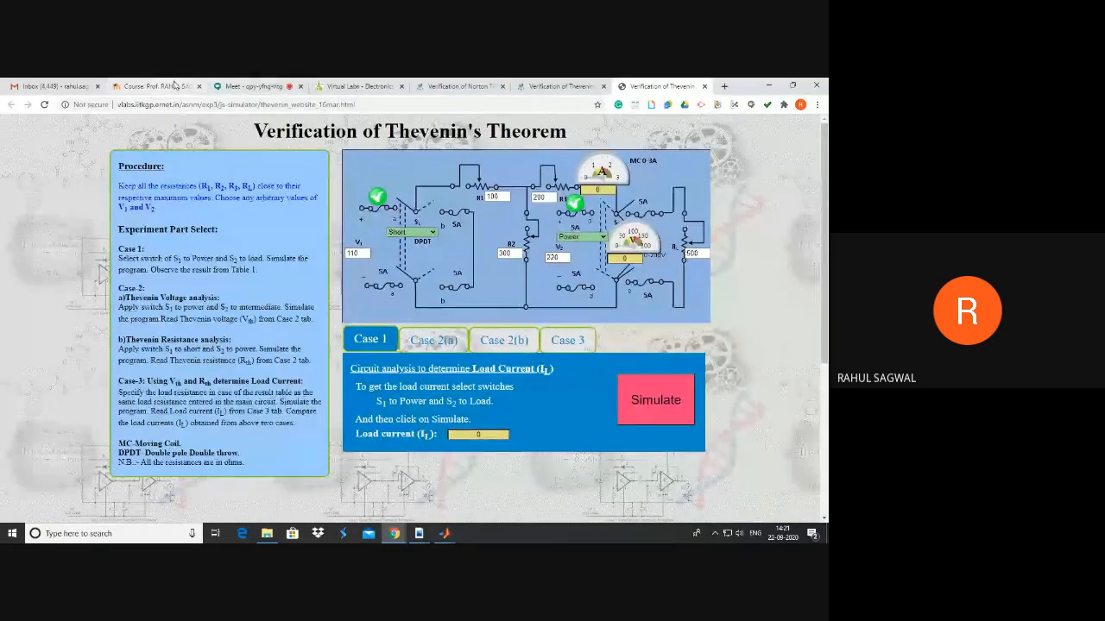
Return to the Simulink Library Browser and expand the SimPowerSystems library under Simscape.
mouse_move(442, 535)
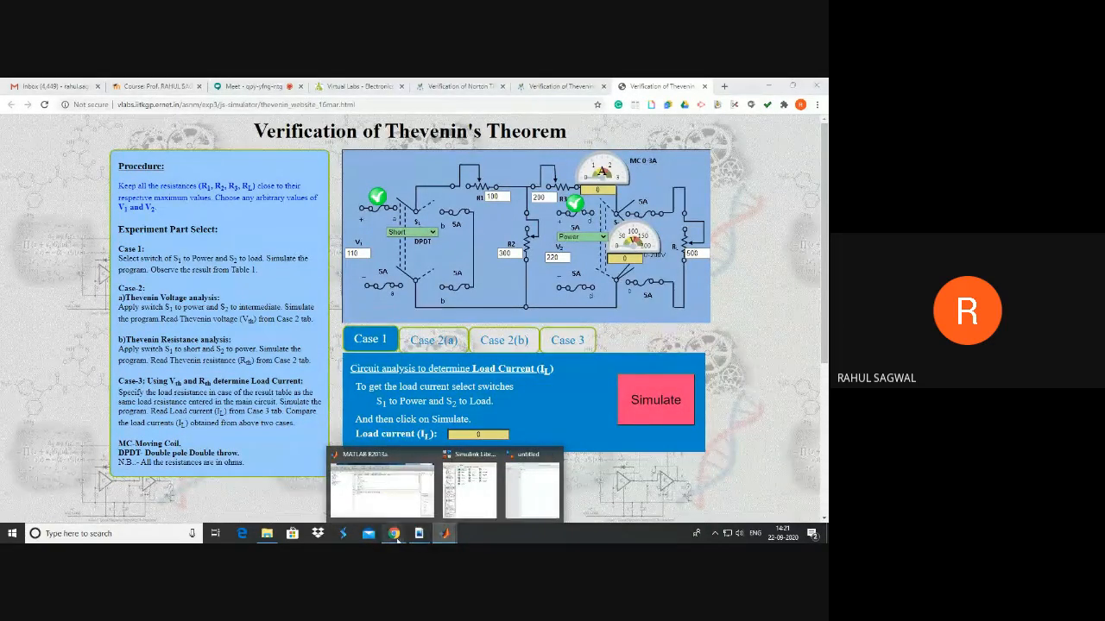
left_click(771, 87)
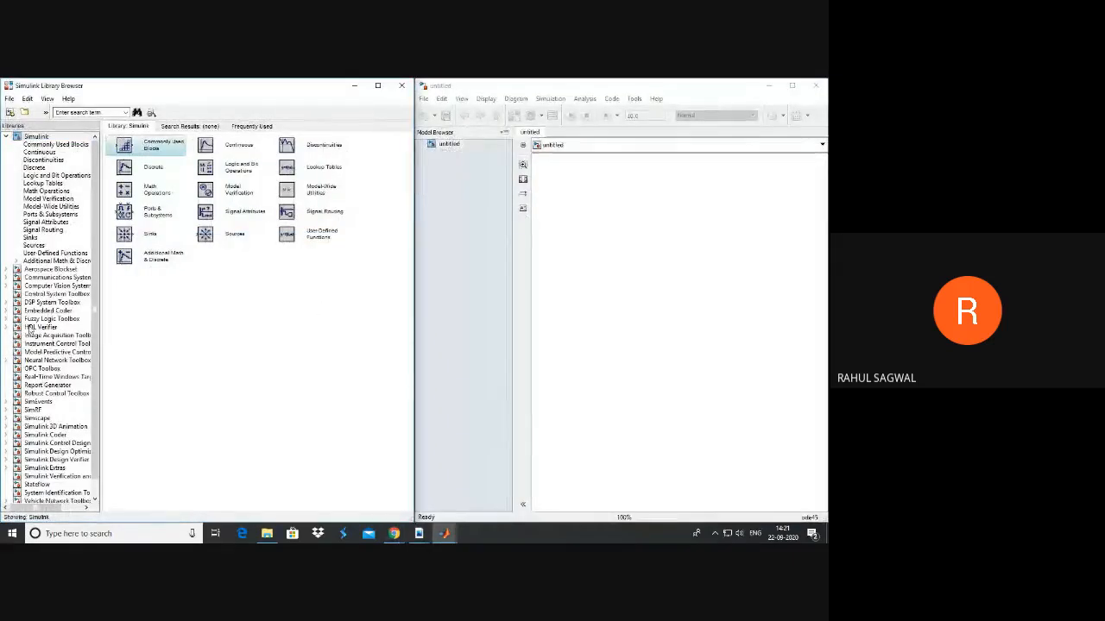
scroll(35, 328, "down", 1)
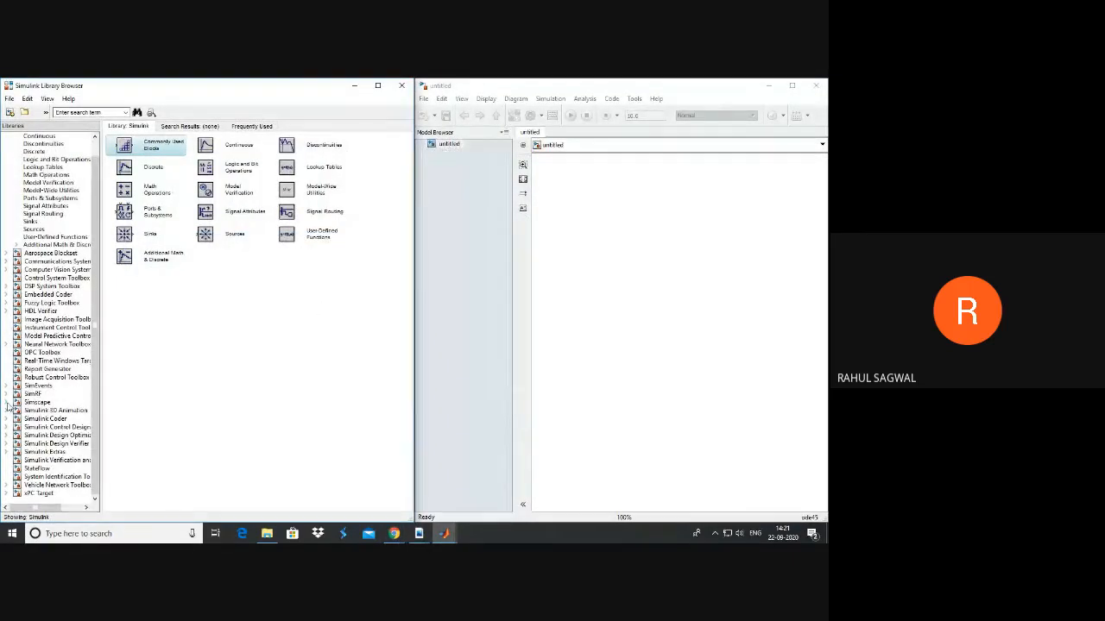
left_click(7, 403)
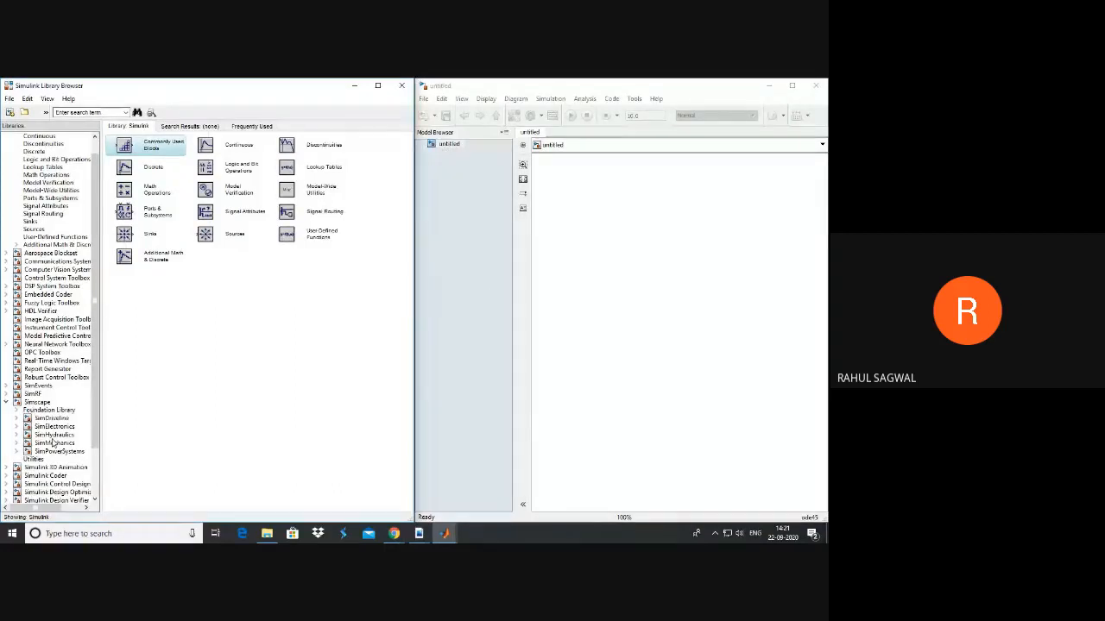
scroll(91, 406, "down", 2)
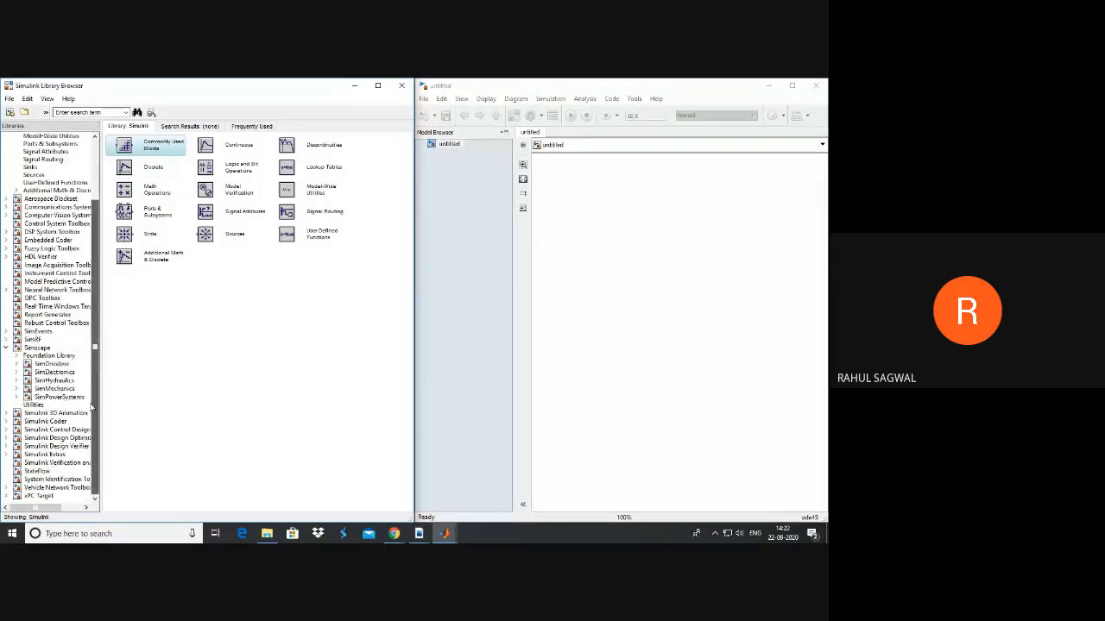
left_click(17, 397)
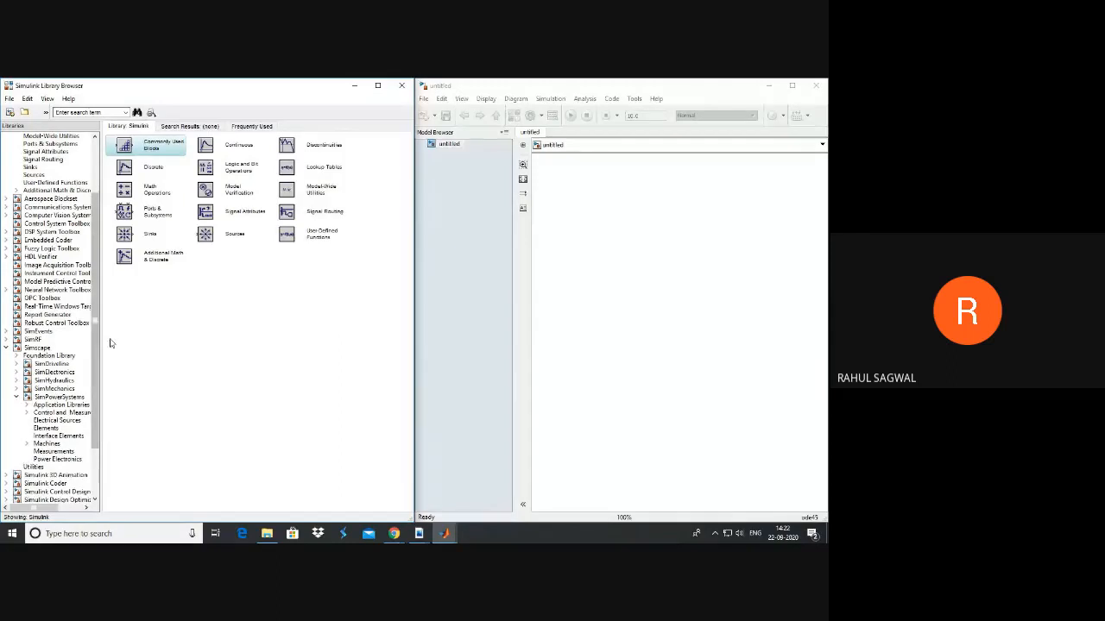
Widen the library tree and add a DC Voltage Source block from SimPowerSystems Electrical Sources to the untitled model.
scroll(97, 361, "down", 2)
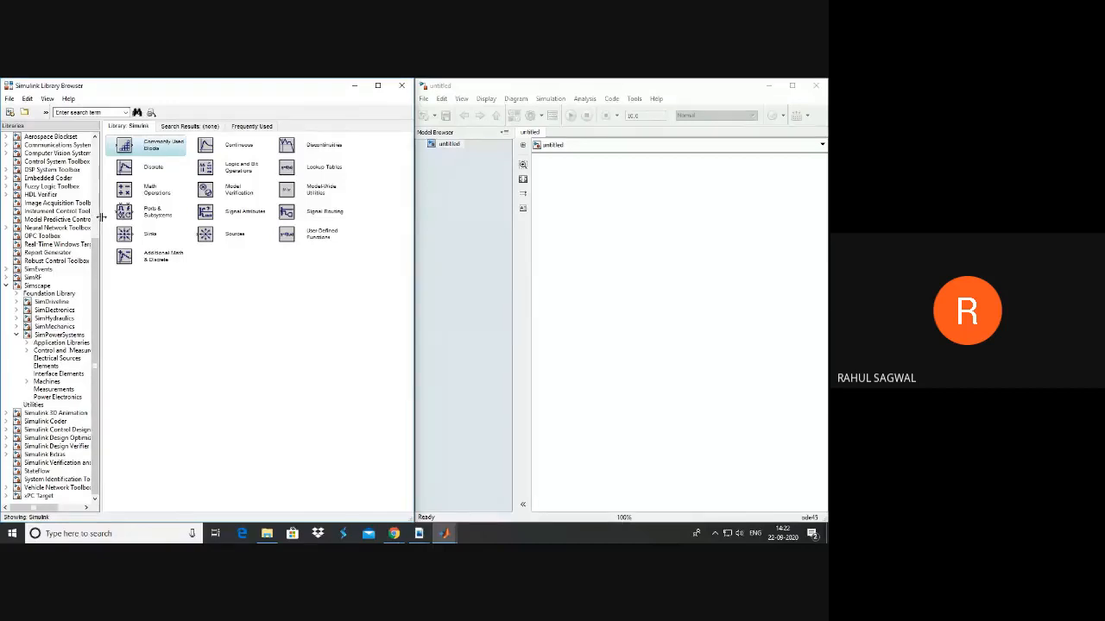
left_click_drag(101, 217, 122, 227)
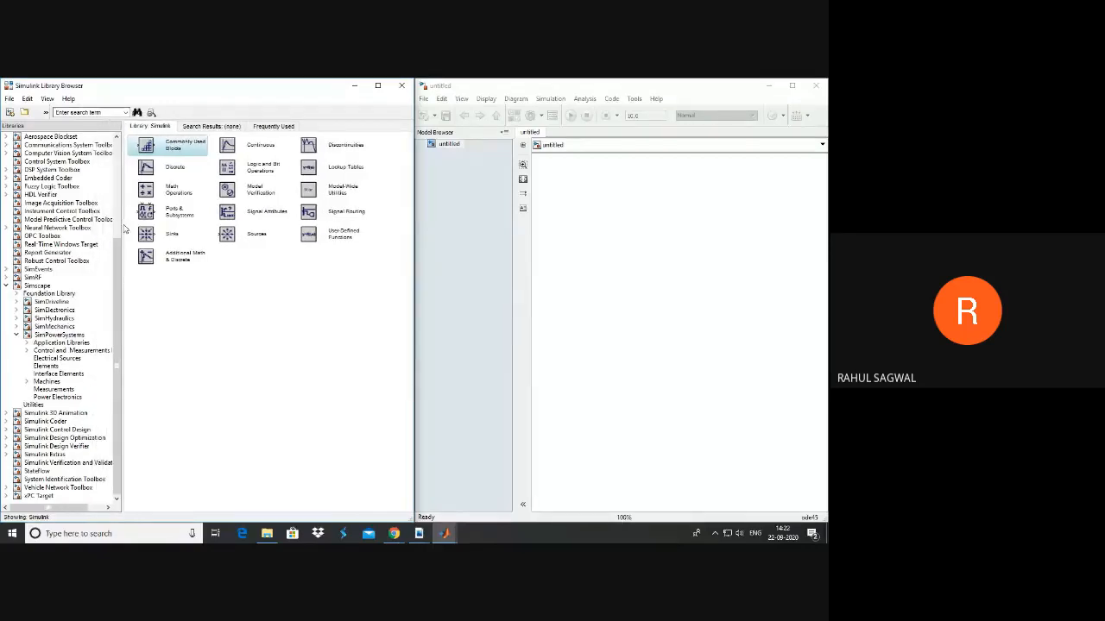
left_click(61, 359)
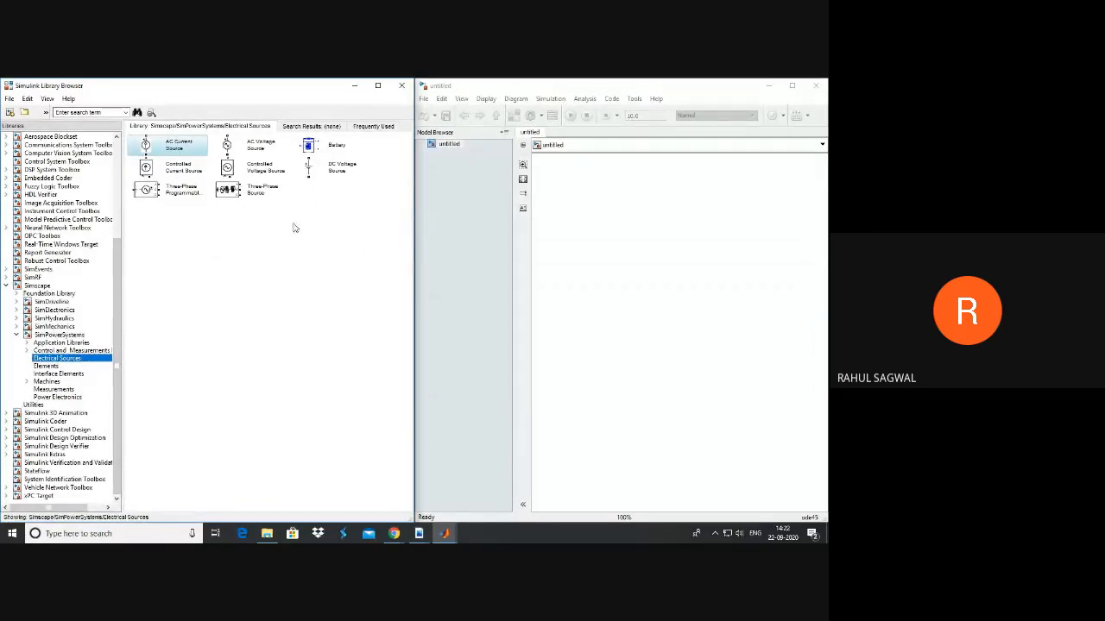
left_click(330, 170)
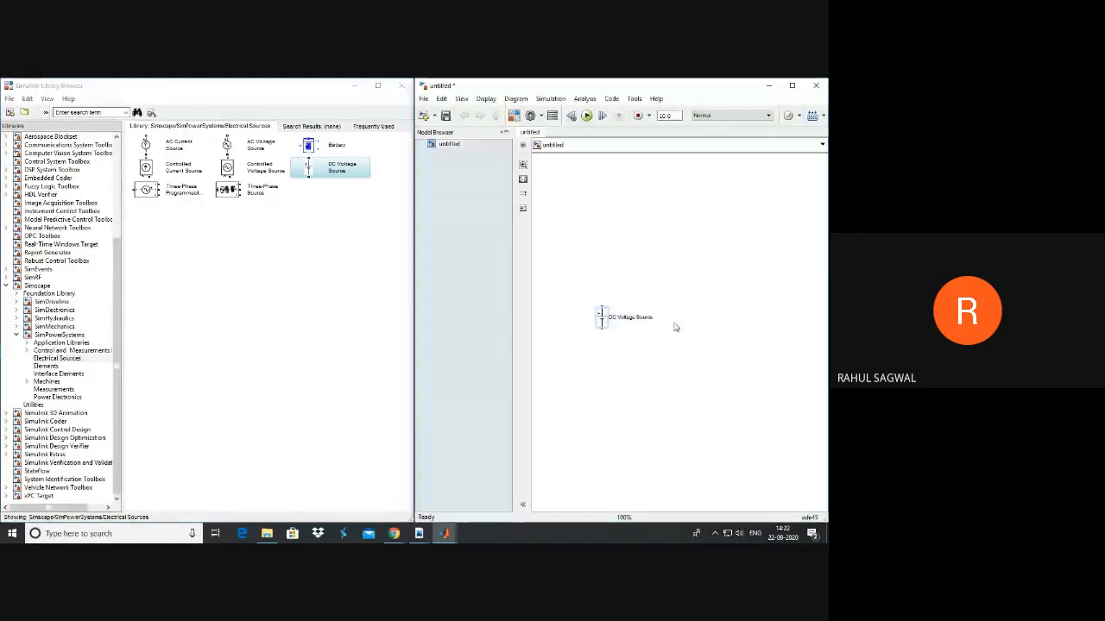
Add a Series RLC Branch block from SimPowerSystems Elements to the model, above the DC Voltage Source.
left_click(291, 320)
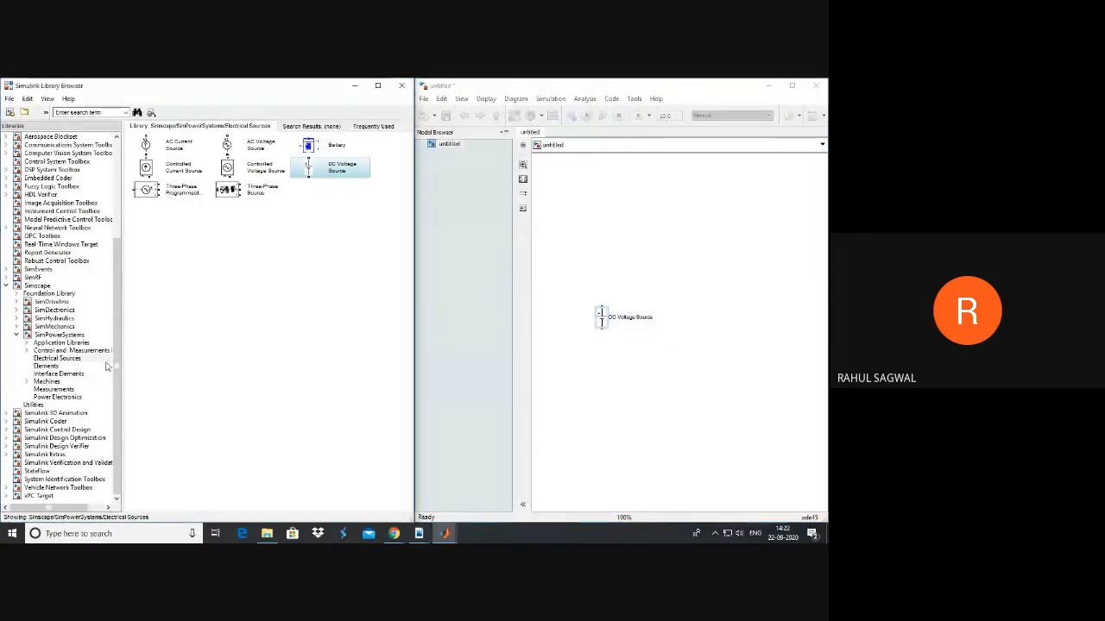
left_click(43, 367)
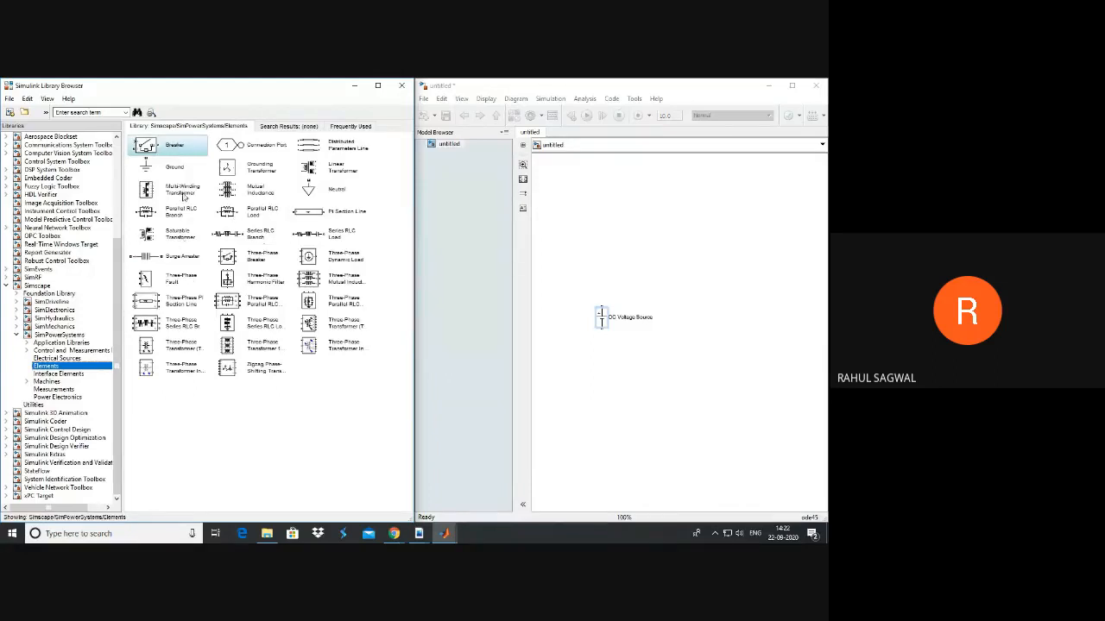
left_click_drag(255, 238, 667, 269)
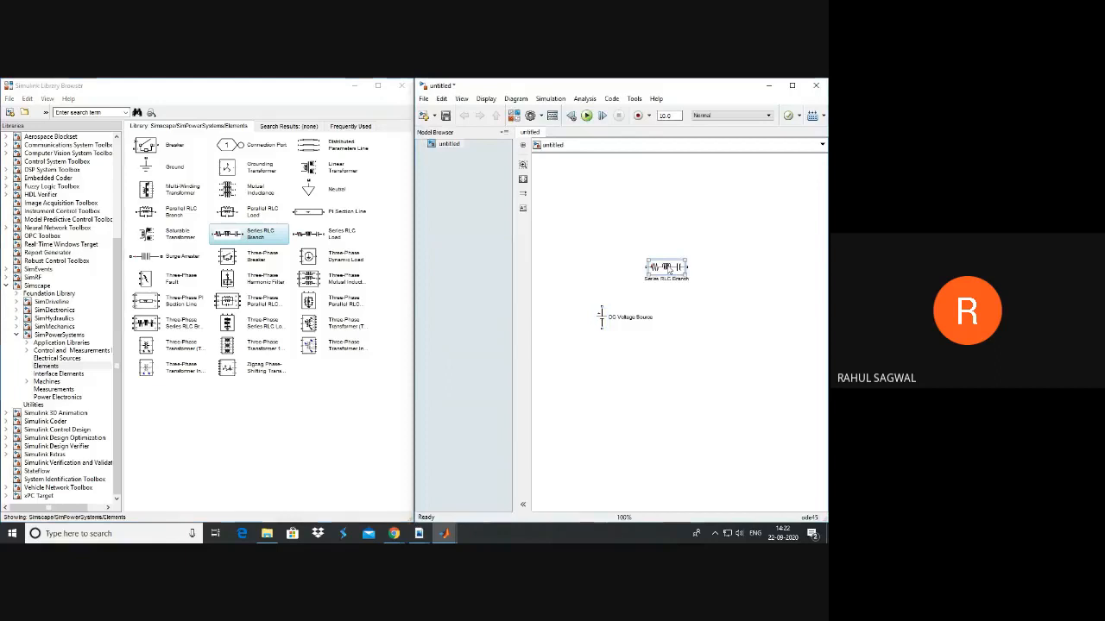
Copy the Series RLC Branch block and paste three duplicates into the model.
right_click(667, 269)
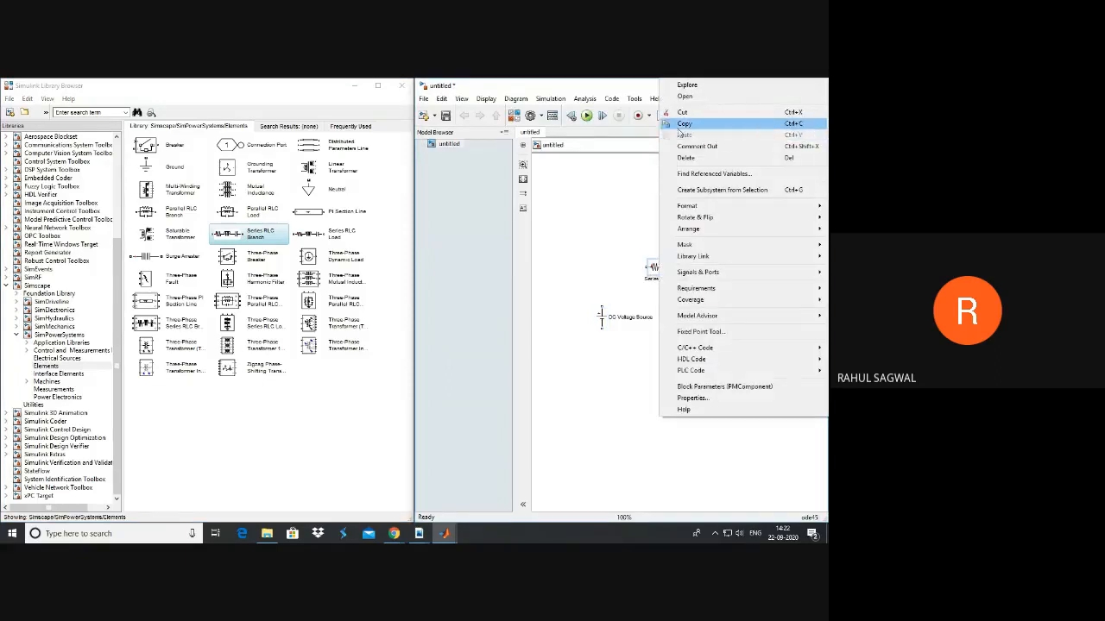
left_click(687, 141)
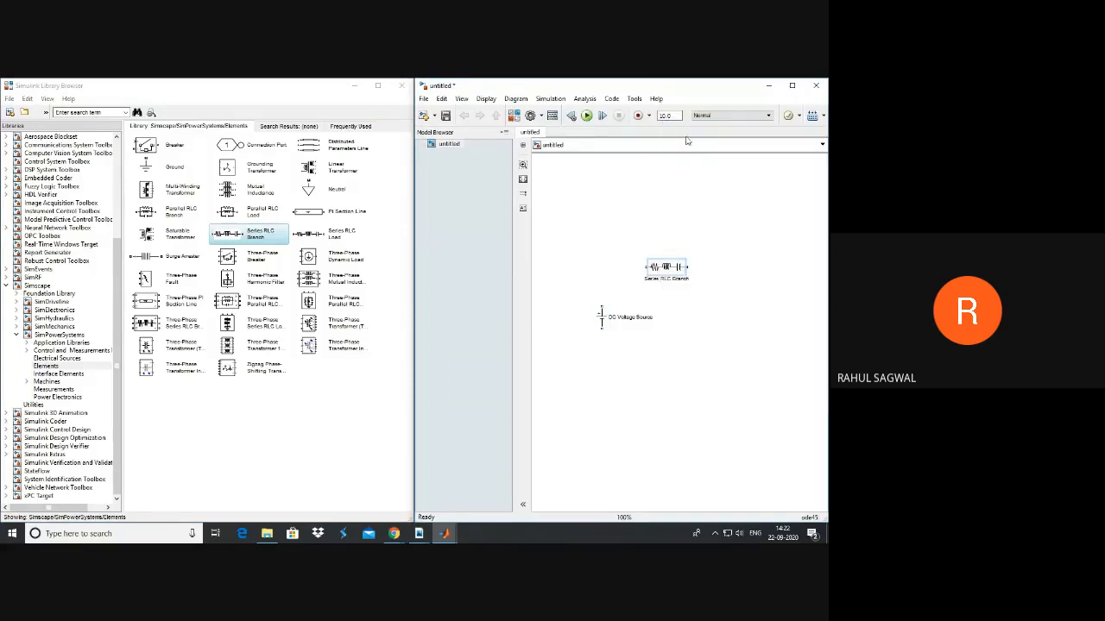
right_click(721, 282)
left_click(718, 288)
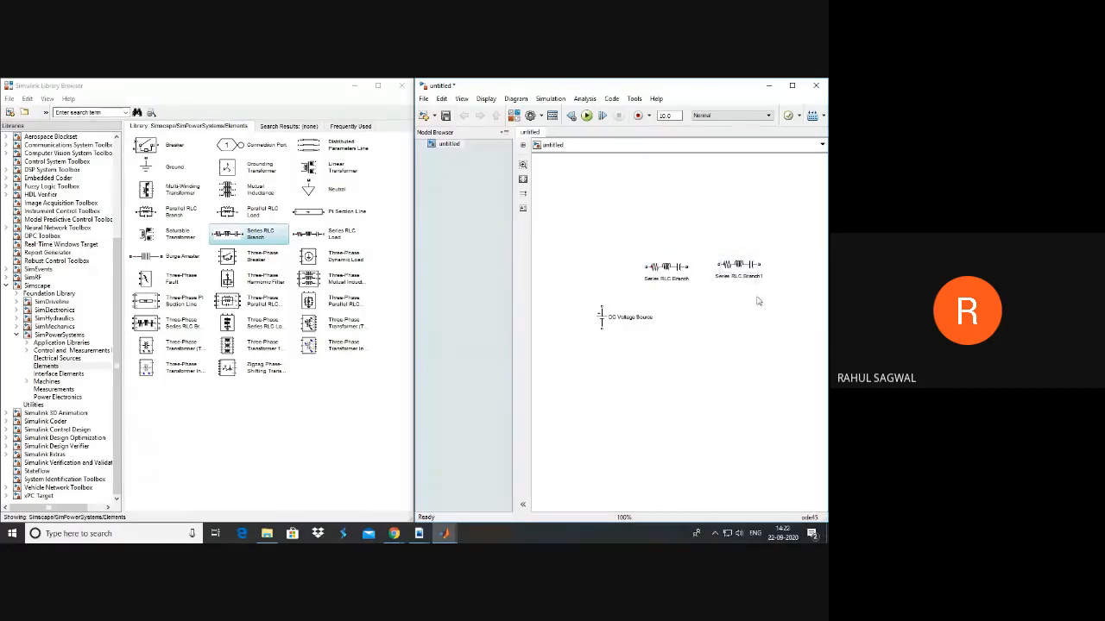
right_click(758, 301)
left_click(716, 129)
right_click(730, 334)
left_click(699, 129)
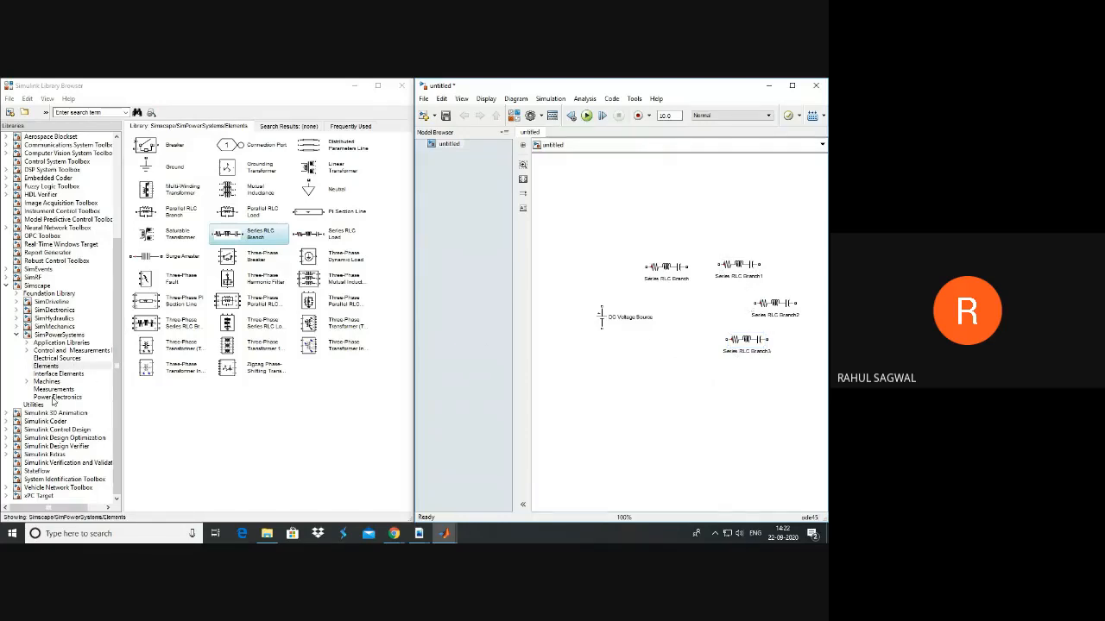
Add a powergui block from SimPowerSystems and Current Measurement and Voltage Measurement blocks from its Measurements library to the model.
left_click(51, 336)
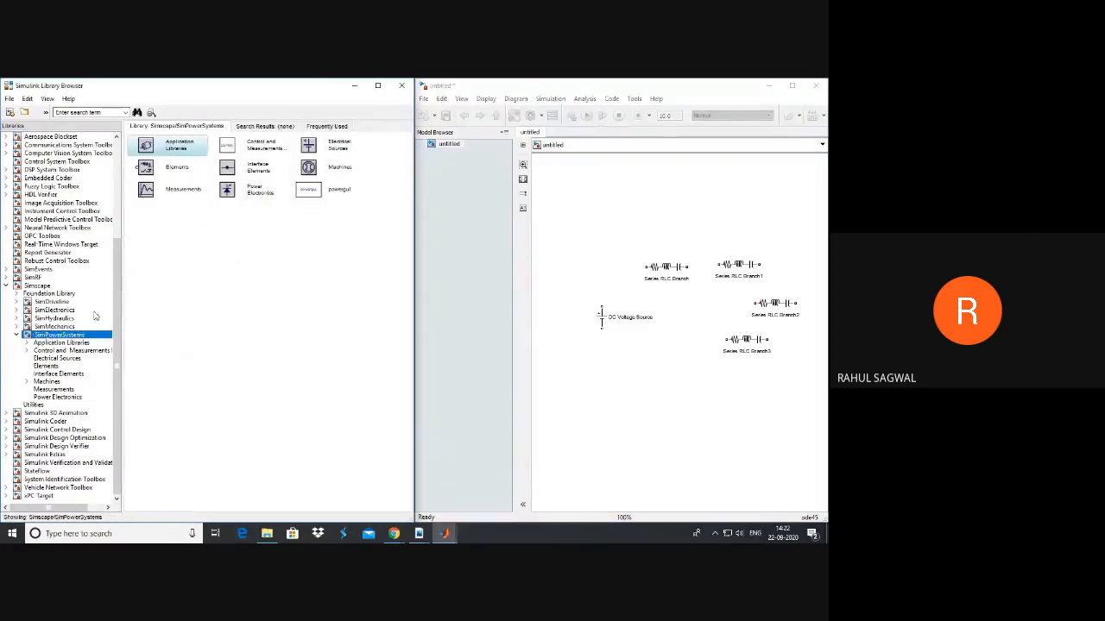
left_click_drag(309, 189, 576, 182)
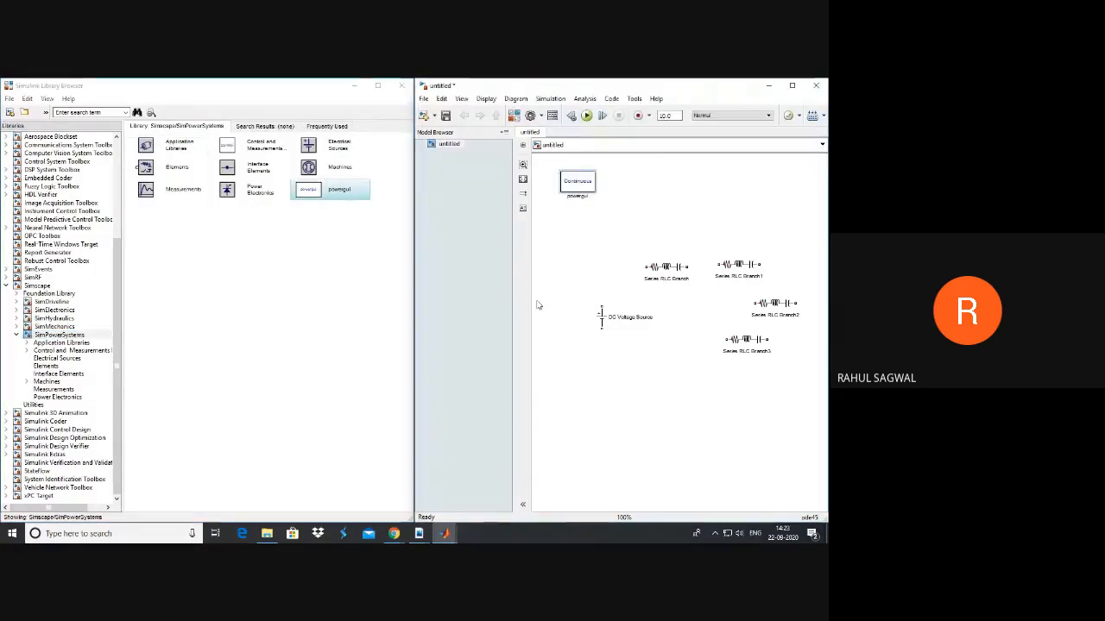
left_click(44, 389)
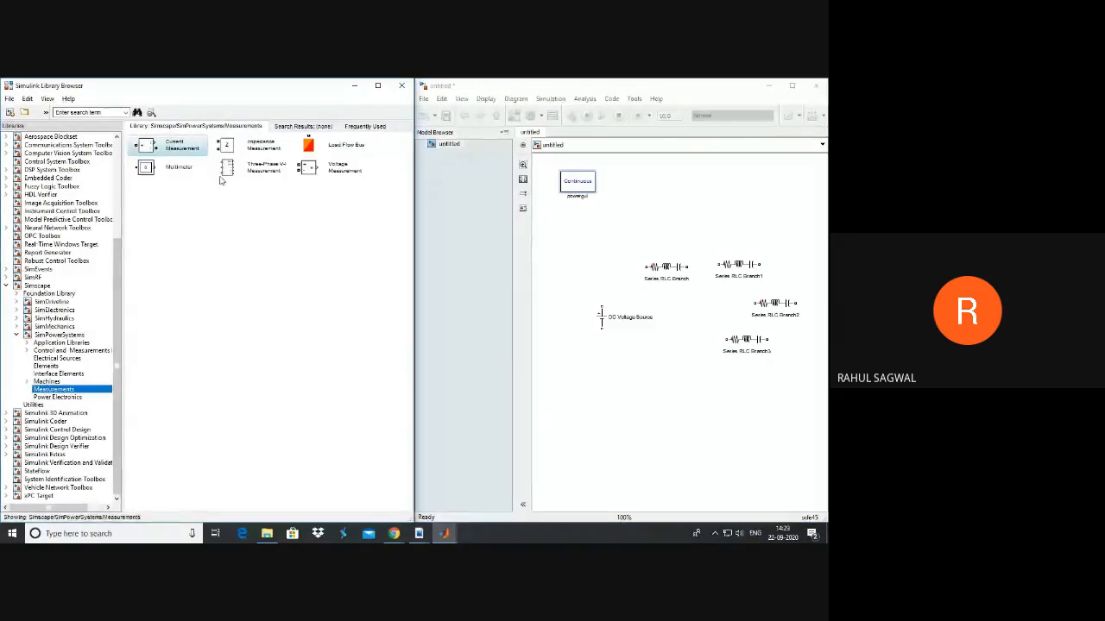
left_click_drag(164, 148, 763, 206)
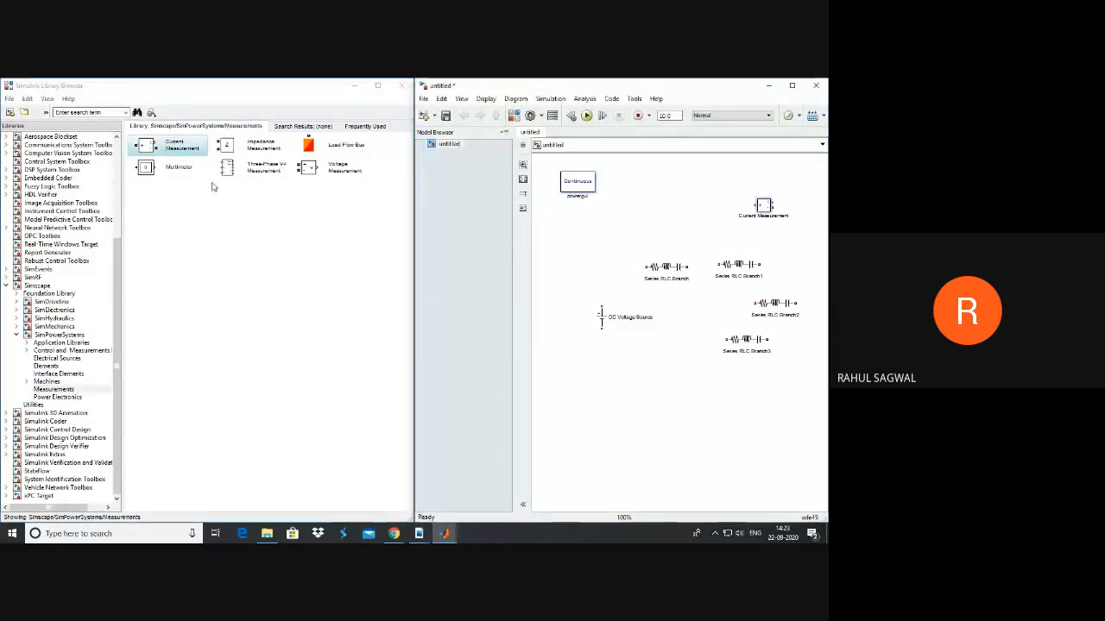
left_click(317, 170)
left_click_drag(328, 177, 738, 408)
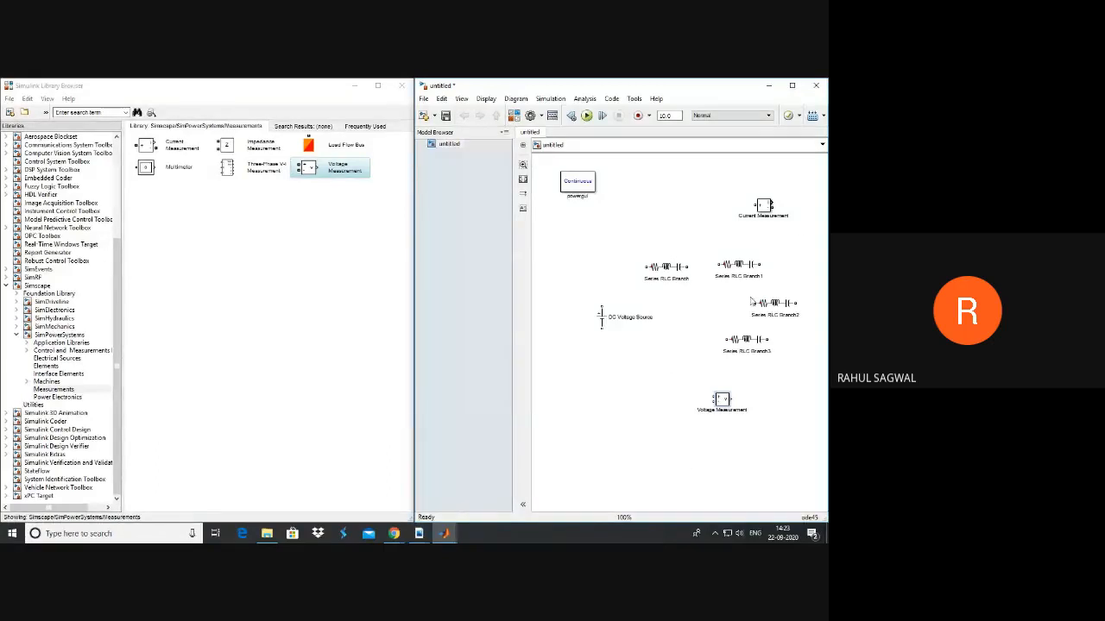
Maximize the model window and set the Series RLC Branch block to branch type R with a resistance of 100 ohms.
left_click(792, 86)
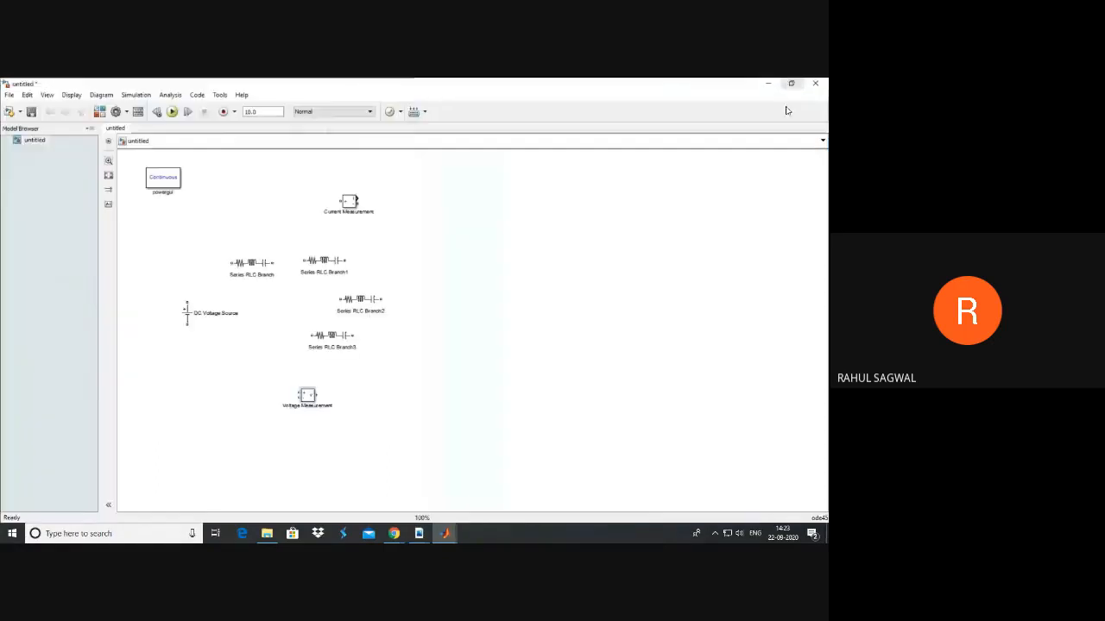
left_click(245, 267)
double_click(245, 269)
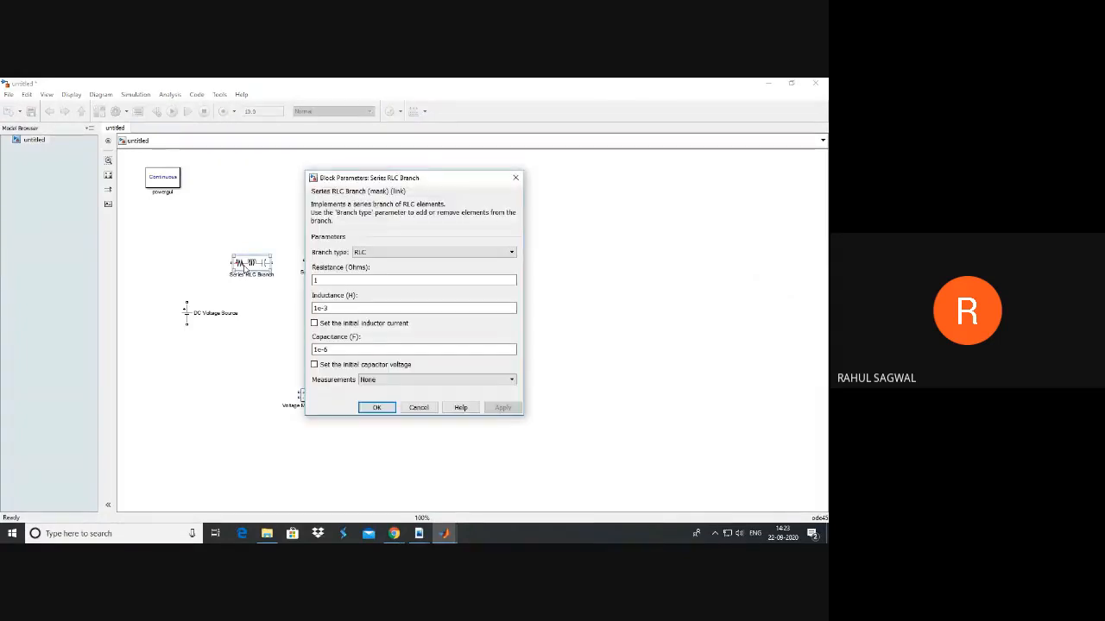
left_click(393, 252)
left_click(391, 273)
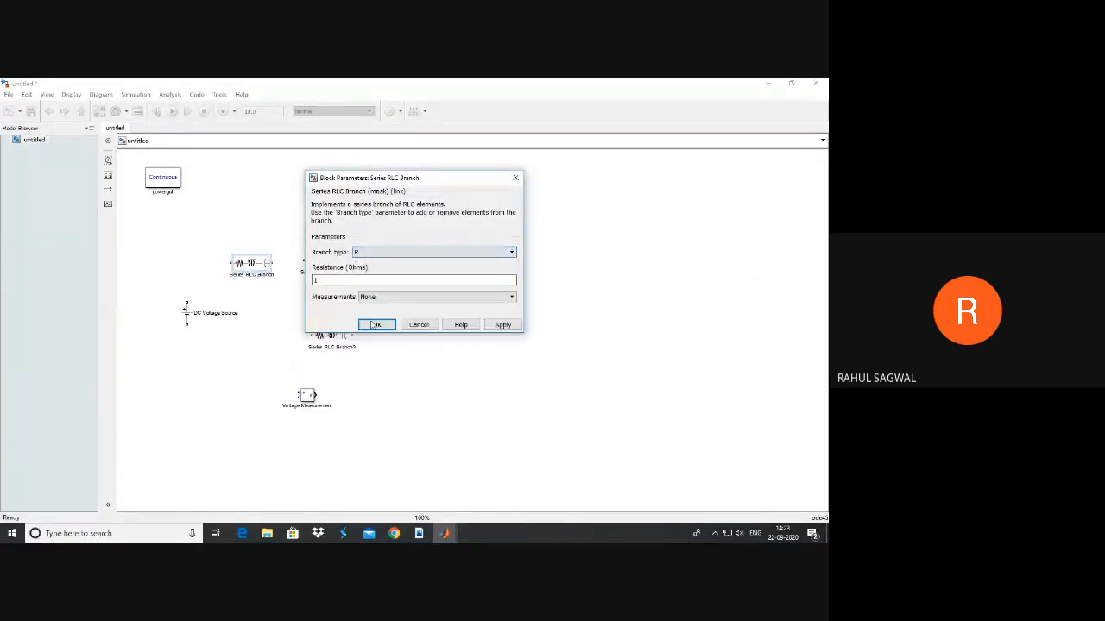
double_click(327, 280)
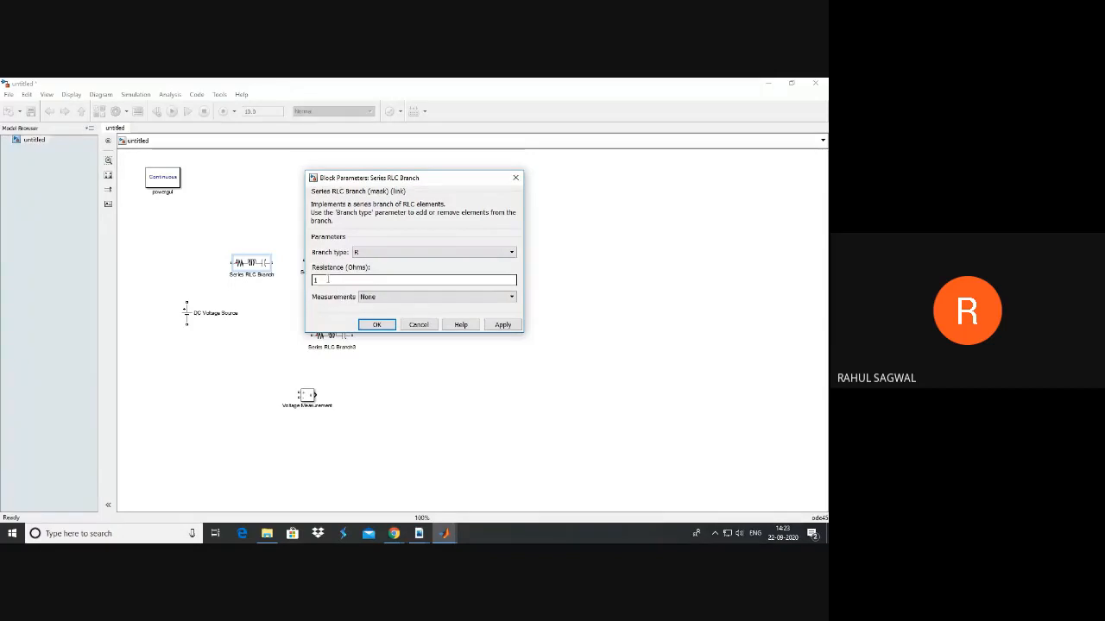
type("100")
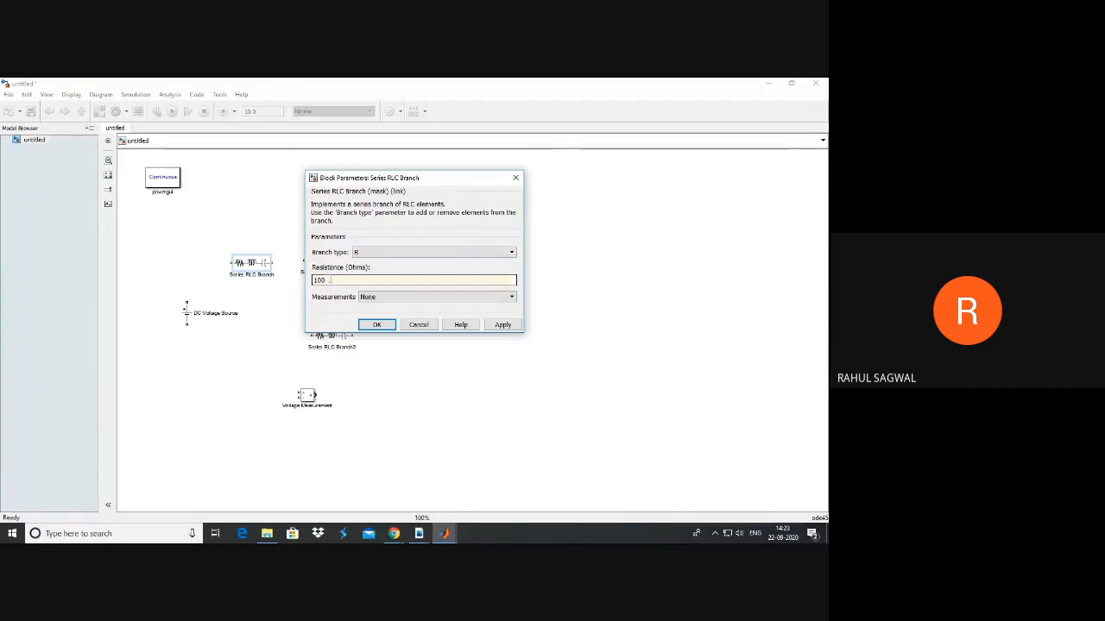
key("Return")
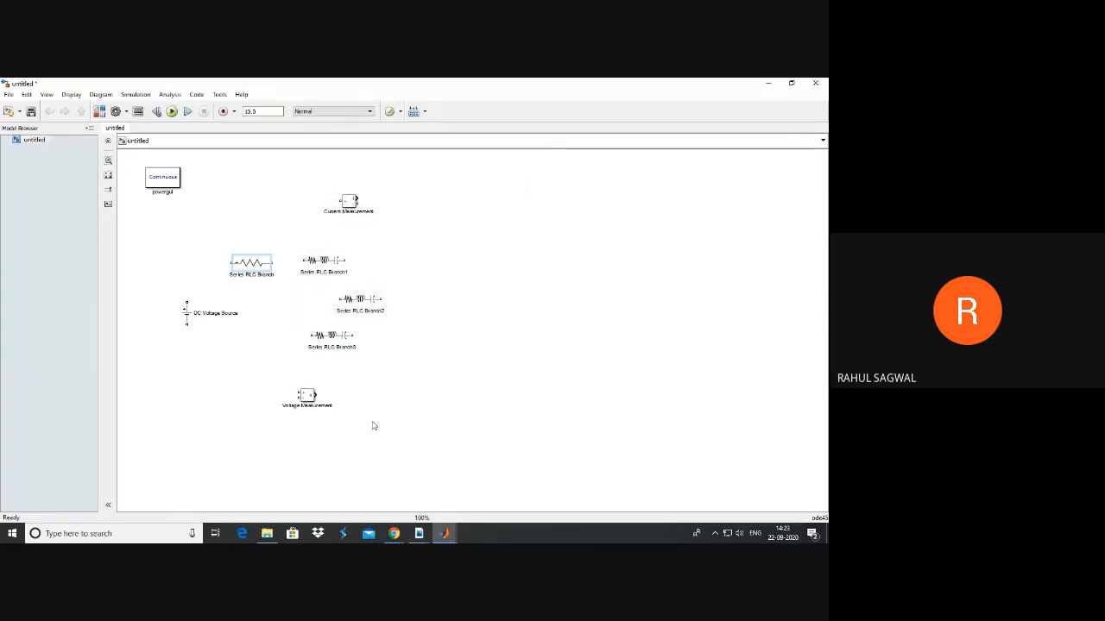
Set the Series RLC Branch1 block to branch type R with a resistance of 200 ohms.
double_click(324, 259)
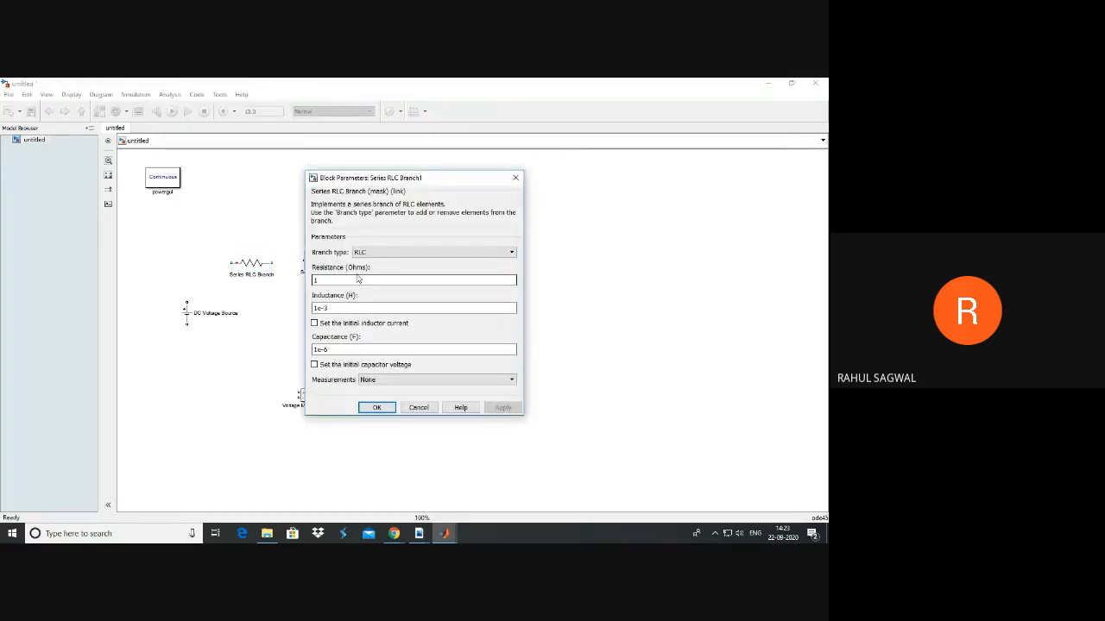
left_click(371, 252)
left_click(367, 270)
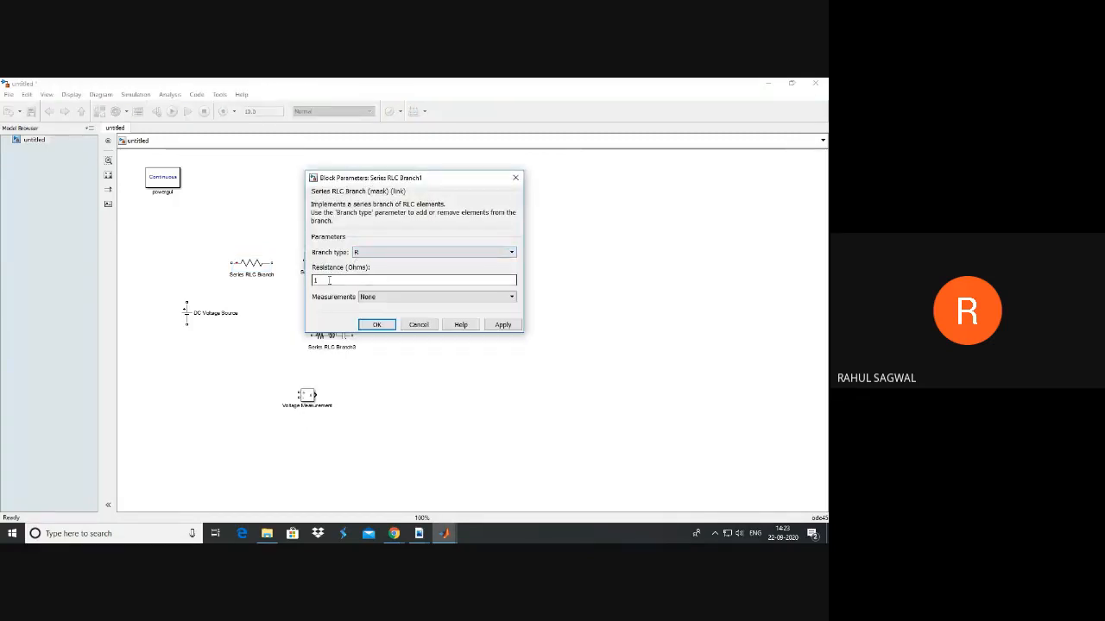
key("BackSpace")
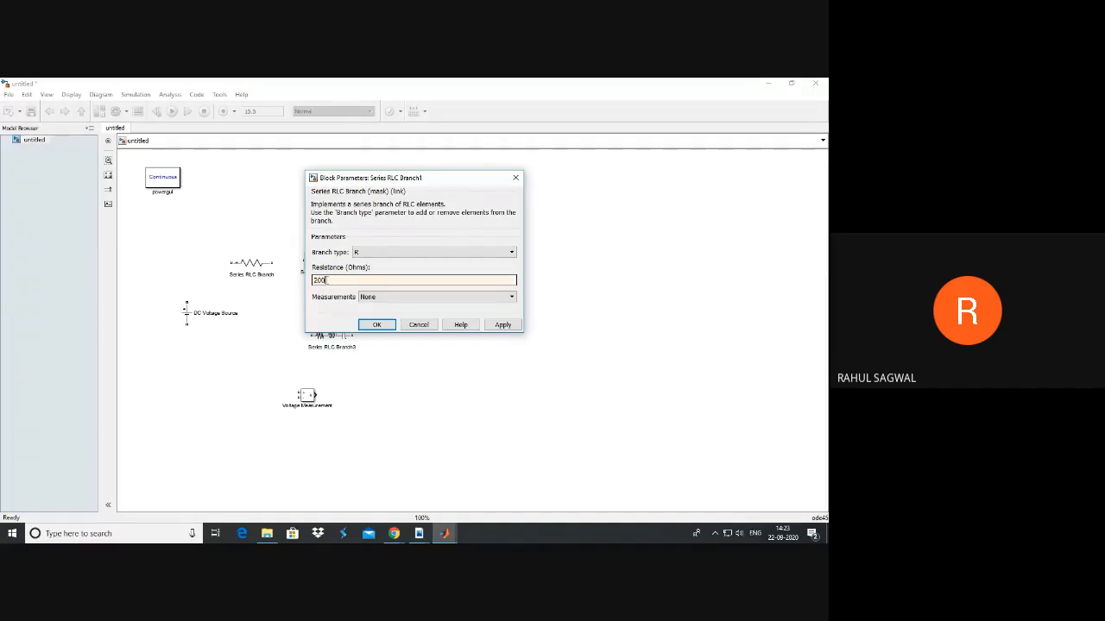
type("200")
key("Return")
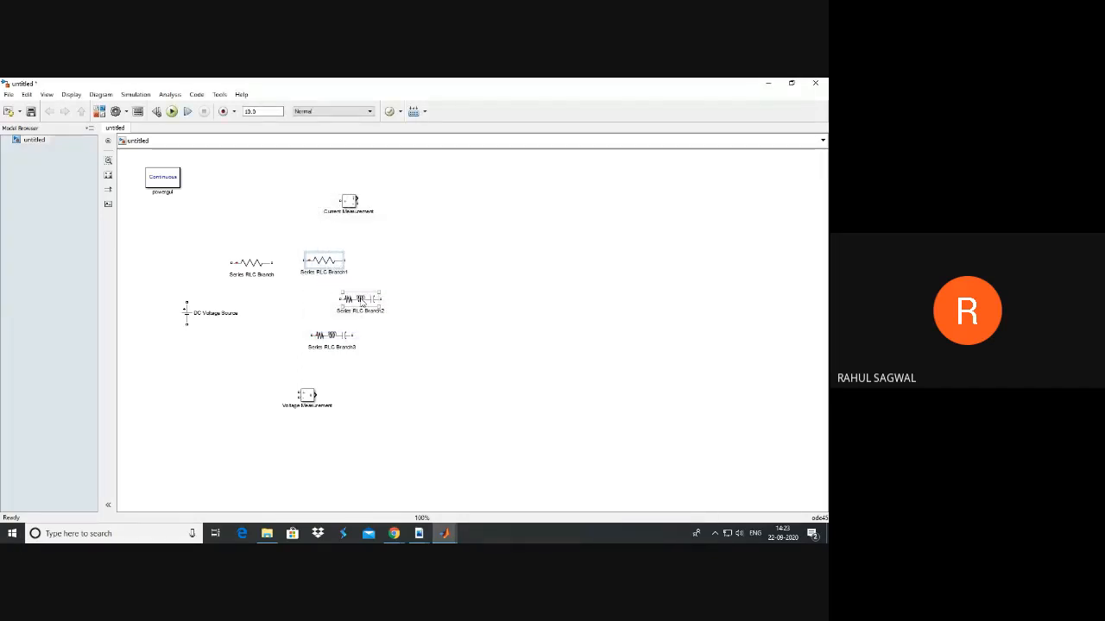
Set Series RLC Branch2 to branch type R with 500 ohms and move it farther right of the other resistors.
double_click(361, 301)
left_click(364, 252)
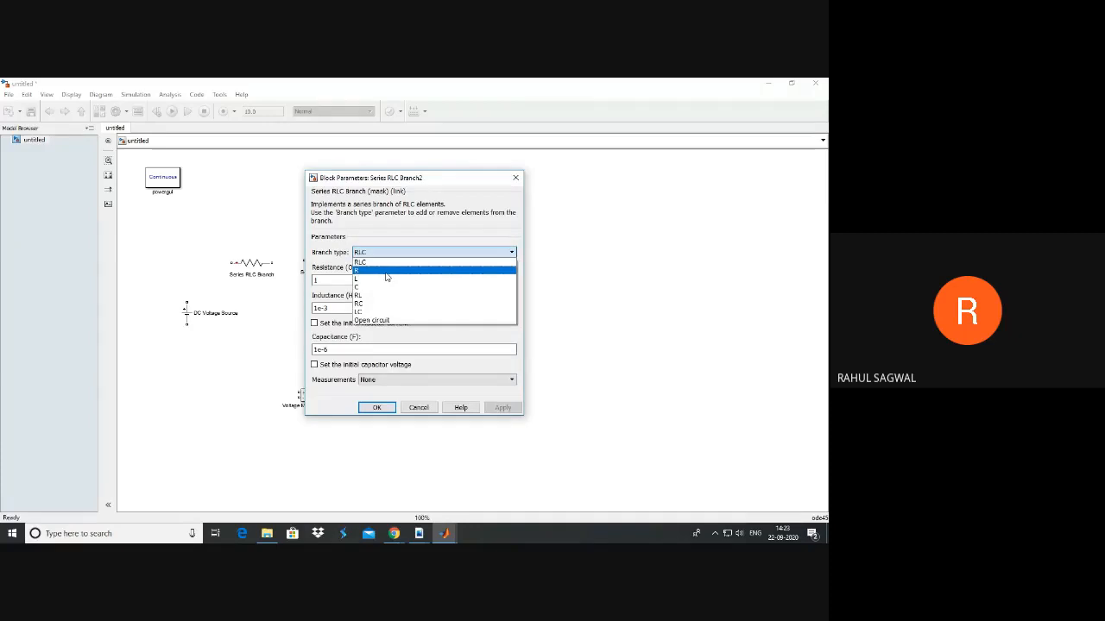
left_click(385, 271)
double_click(323, 281)
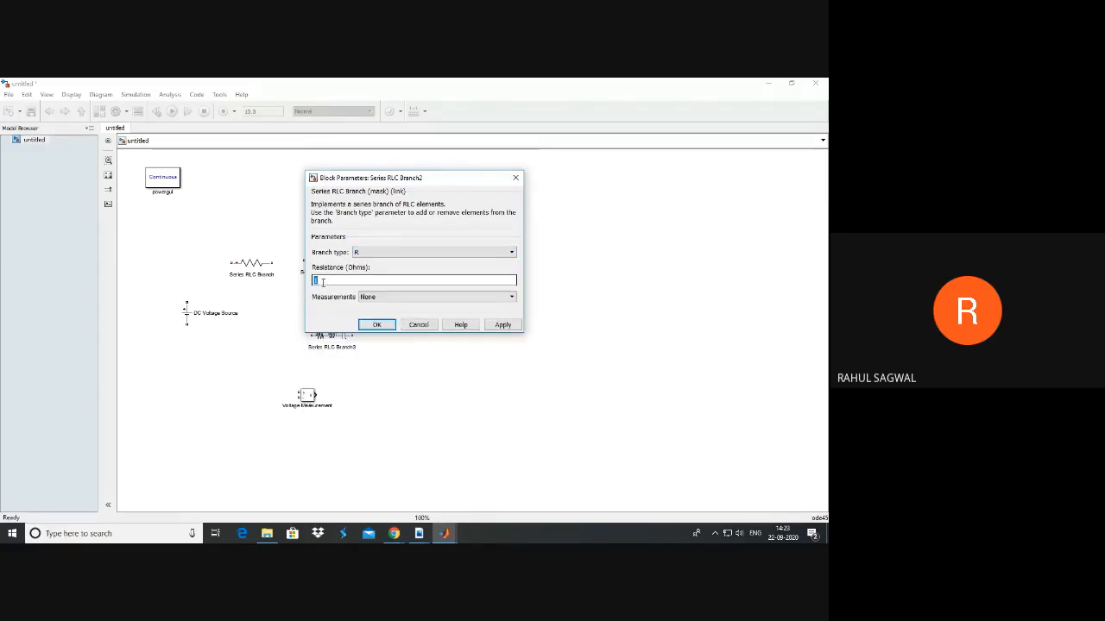
type("500")
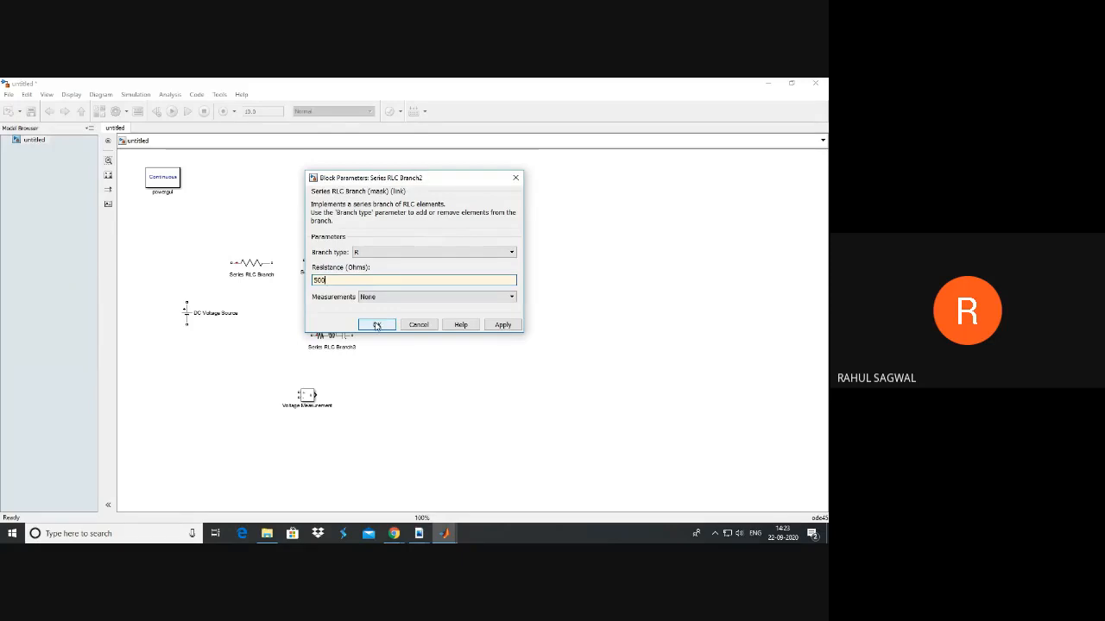
left_click(377, 325)
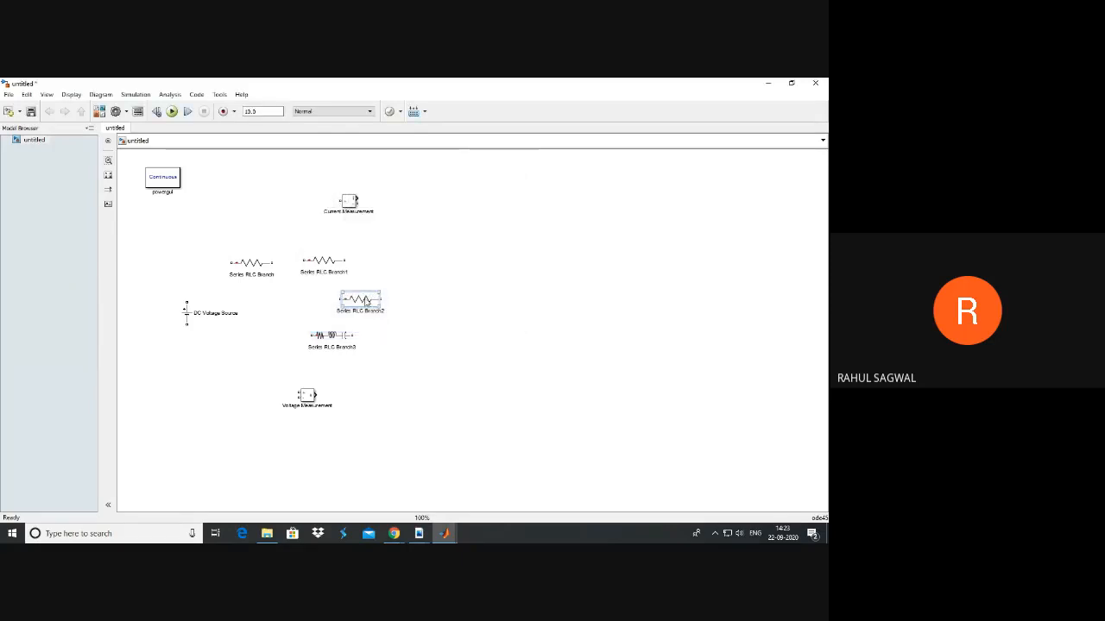
left_click_drag(360, 301, 413, 310)
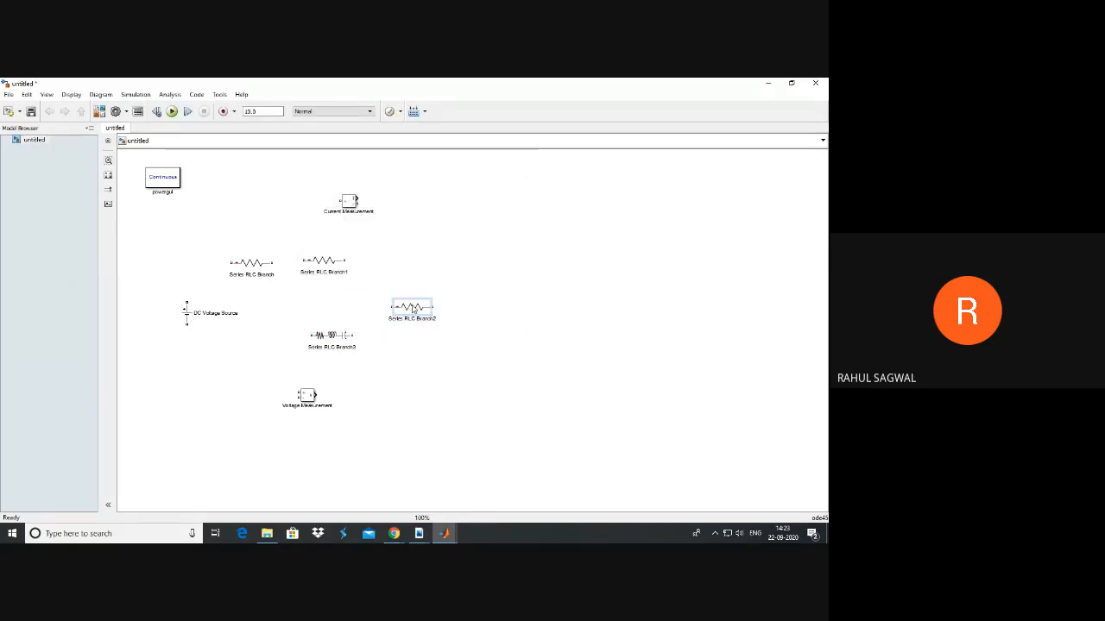
Set Series RLC Branch3 to branch type R with 300 ohms and move it closer to the DC Voltage Source.
double_click(332, 334)
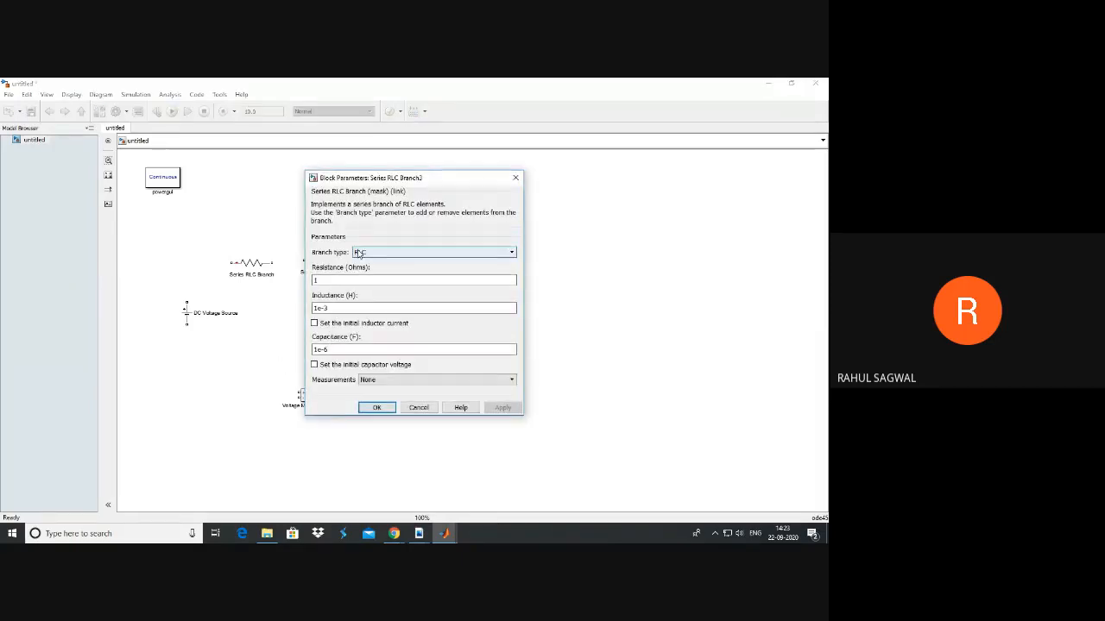
left_click(359, 253)
left_click(358, 270)
double_click(319, 282)
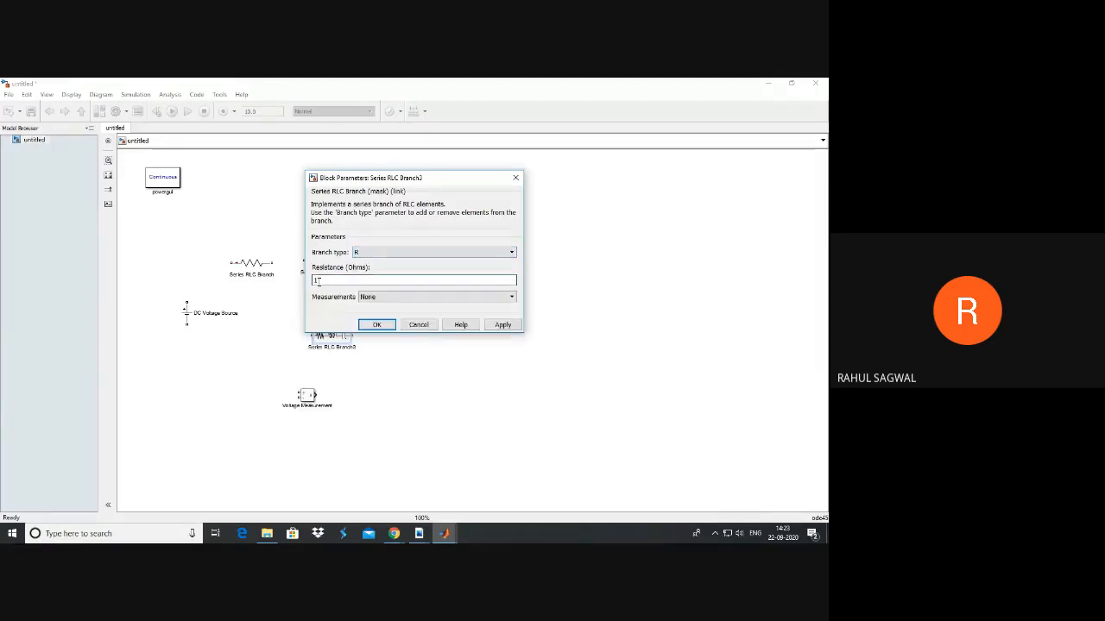
type("300")
left_click(376, 324)
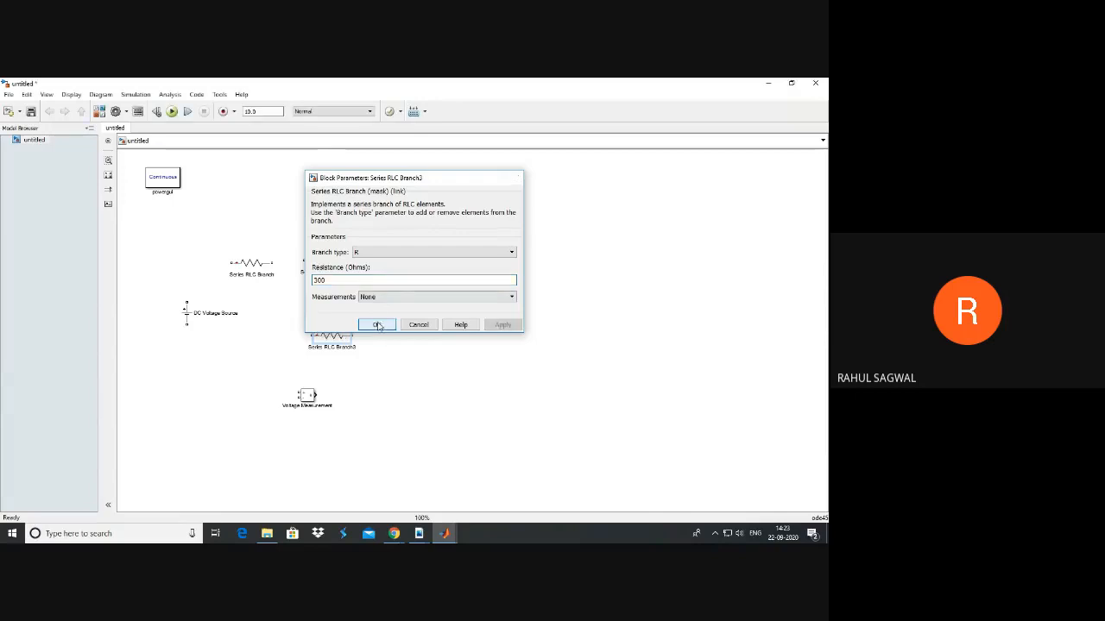
left_click_drag(331, 336, 291, 320)
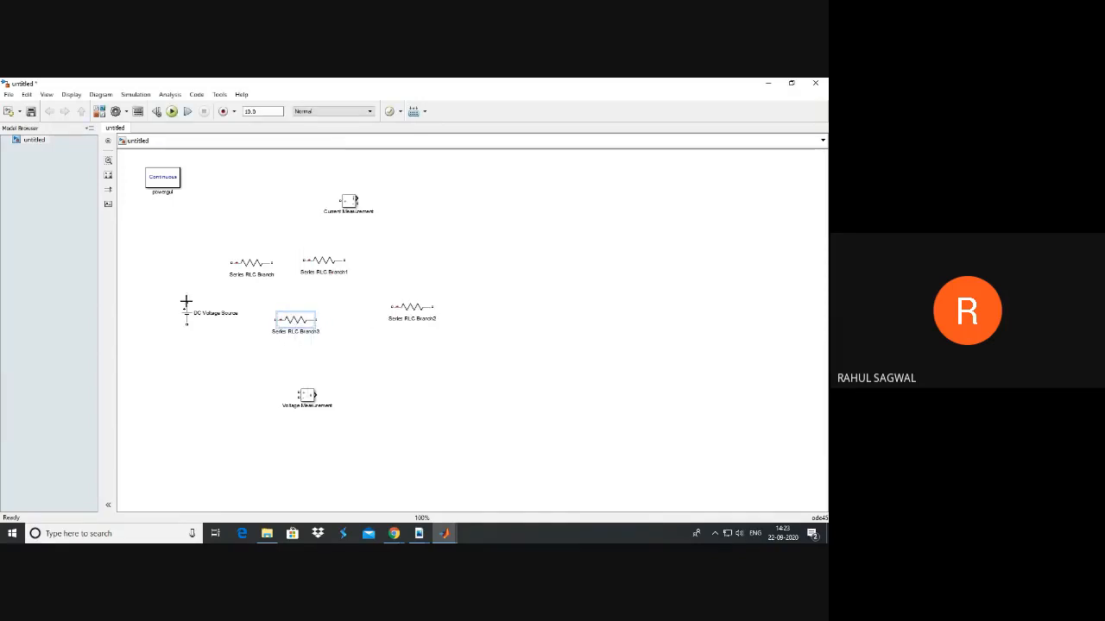
Wire the DC Voltage Source's positive terminal to Series RLC Branch and connect that resistor in series with Series RLC Branch1.
mouse_move(185, 293)
left_mouse_down()
mouse_move(187, 259)
mouse_move(228, 262)
left_mouse_up()
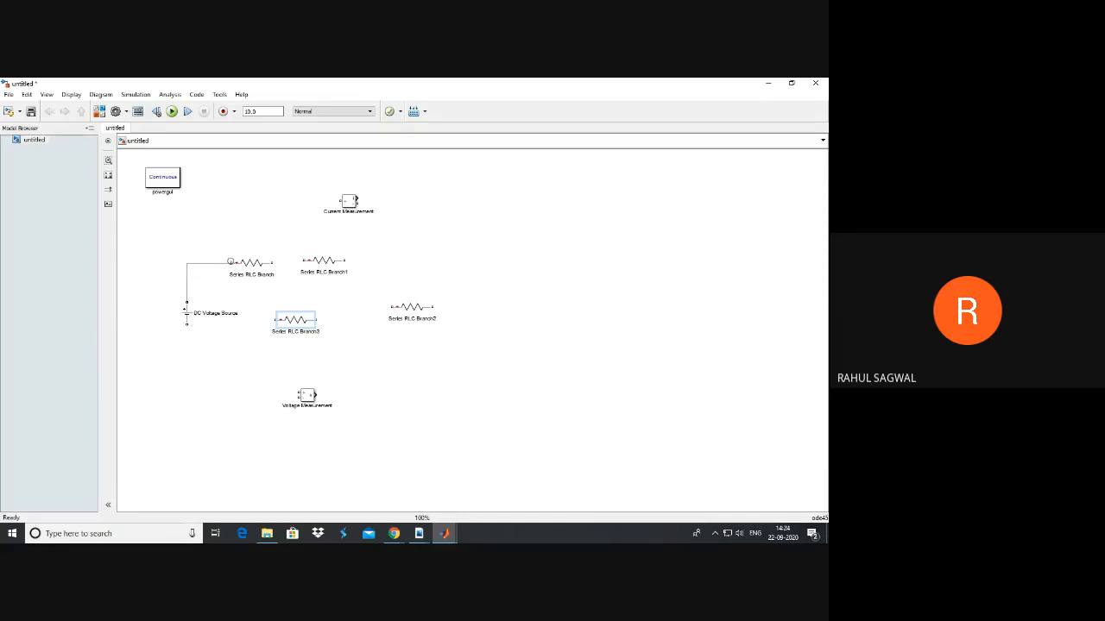
left_click(250, 263)
left_click_drag(272, 261, 325, 268)
left_click(323, 265)
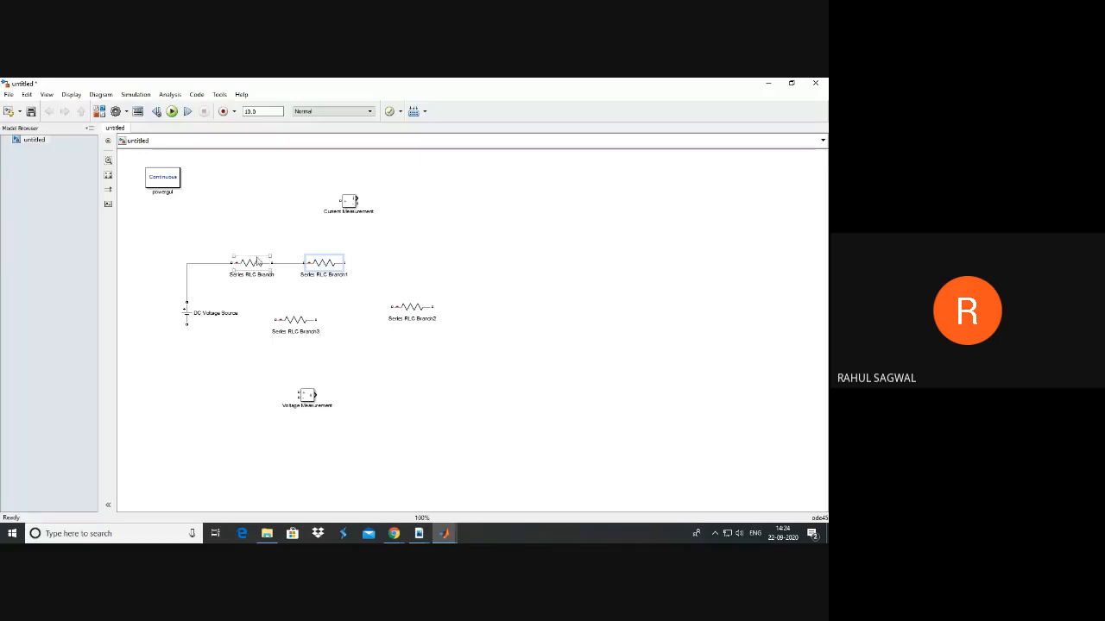
Move Series RLC Branch3 below the junction of the two series resistors and rotate it to vertical.
left_click_drag(293, 322, 285, 309)
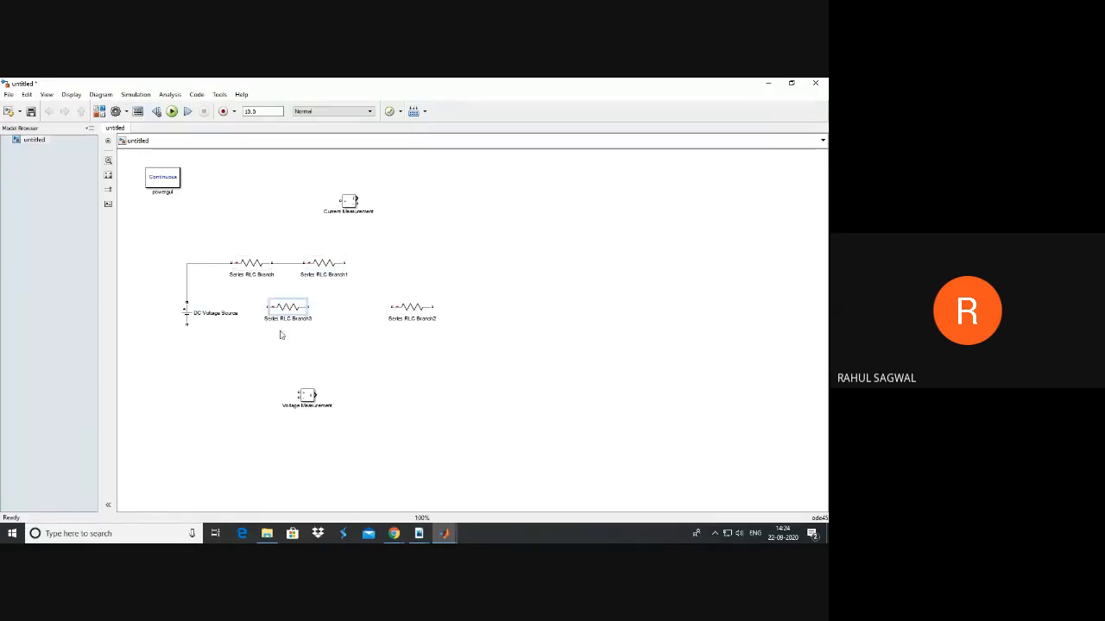
left_click(288, 312)
key("ctrl+r")
Rotate Series RLC Branch2 clockwise to vertical and wire Series RLC Branch3's upper end to the junction of the two series resistors.
left_click(413, 311)
right_click(413, 311)
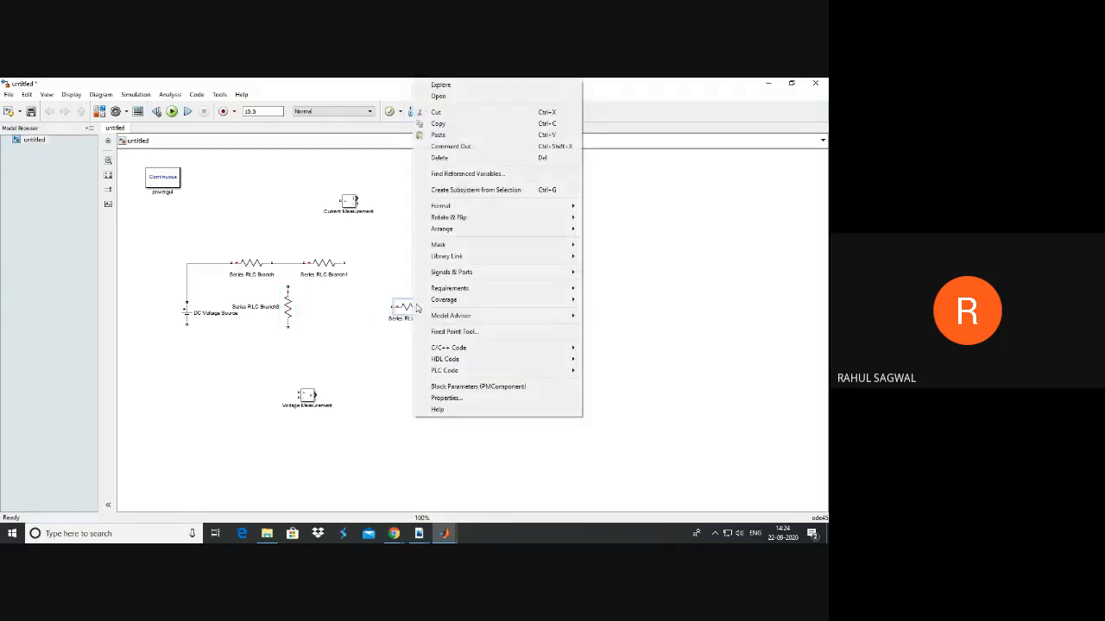
mouse_move(484, 218)
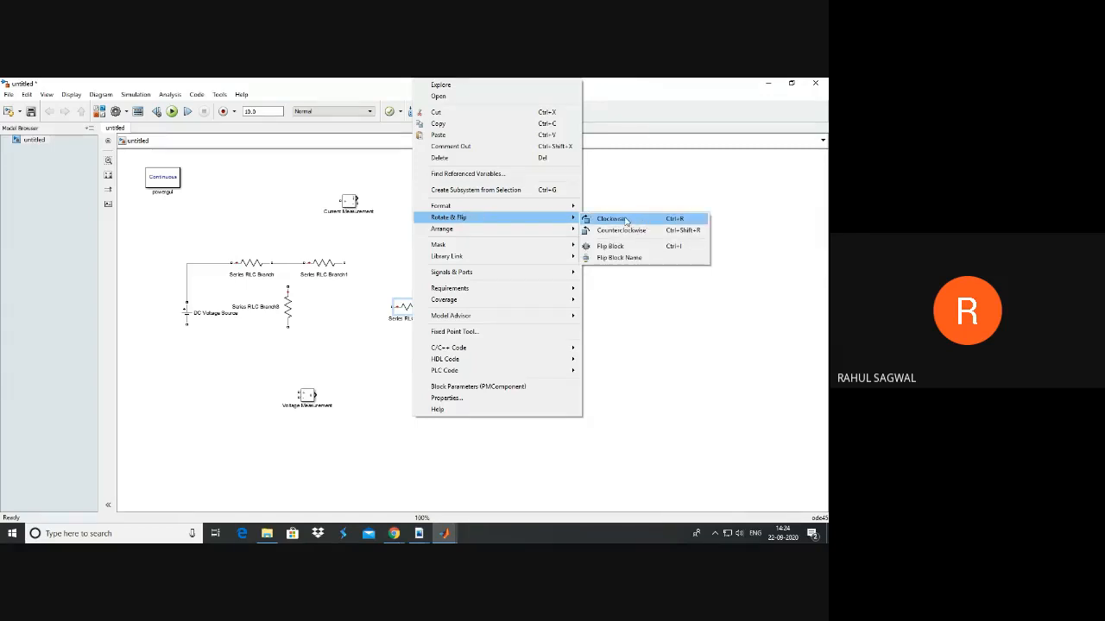
left_click(625, 221)
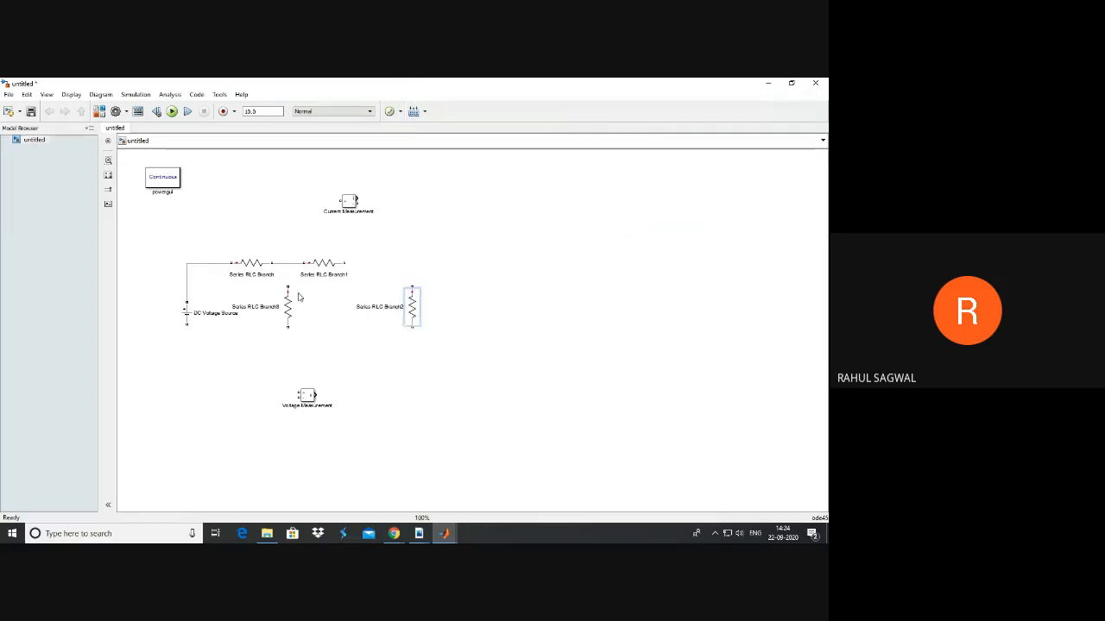
left_click_drag(287, 285, 288, 263)
Connect Current Measurement in series between Series RLC Branch1 and Branch2, and wire Voltage Measurement's positive input to the node before it.
left_click_drag(414, 306, 443, 299)
mouse_move(353, 201)
left_mouse_down()
mouse_move(393, 259)
mouse_move(362, 263)
mouse_move(437, 264)
mouse_move(448, 288)
left_mouse_up()
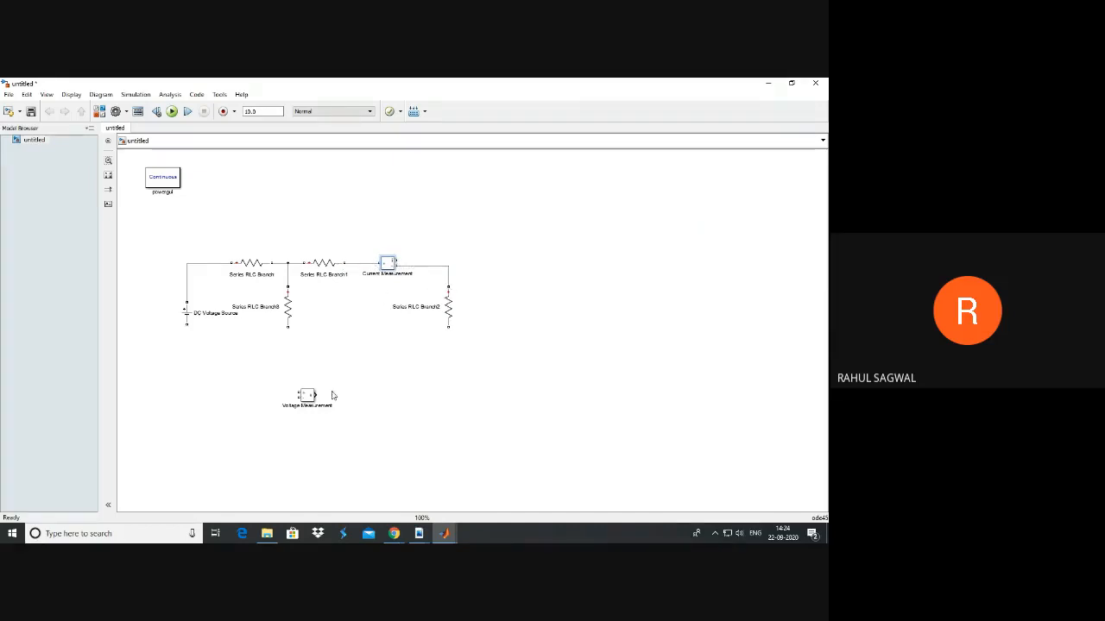
left_click_drag(309, 396, 354, 269)
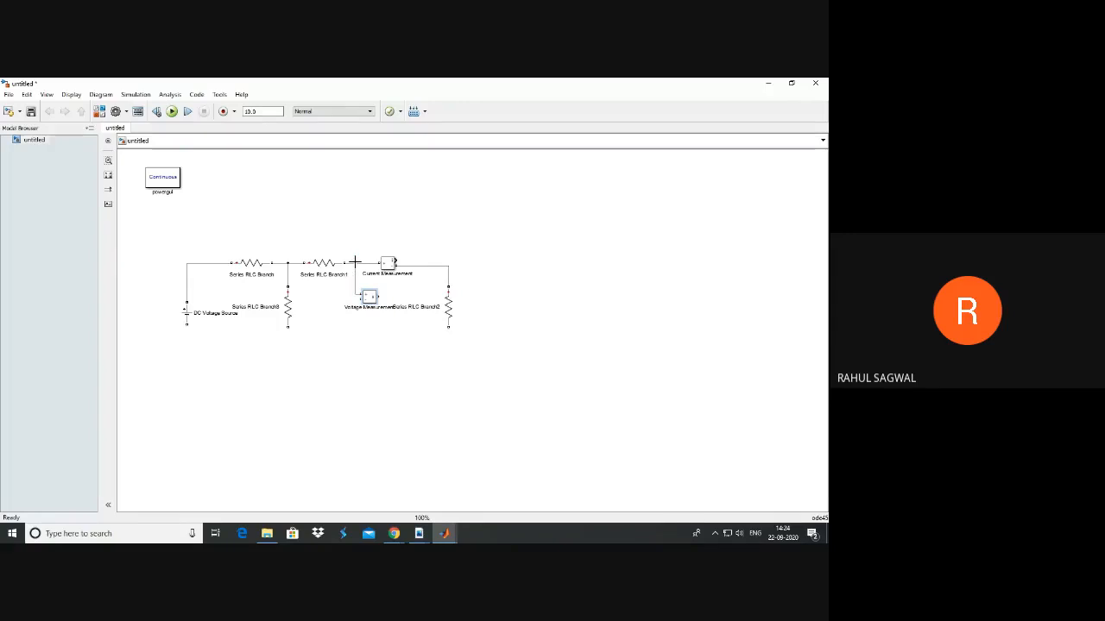
Wire a lowered return line from the source's negative terminal to Series RLC Branch2, and connect Branch3 and Voltage Measurement's negative input to it.
mouse_move(186, 324)
left_mouse_down()
mouse_move(220, 377)
mouse_move(492, 359)
mouse_move(448, 328)
left_mouse_up()
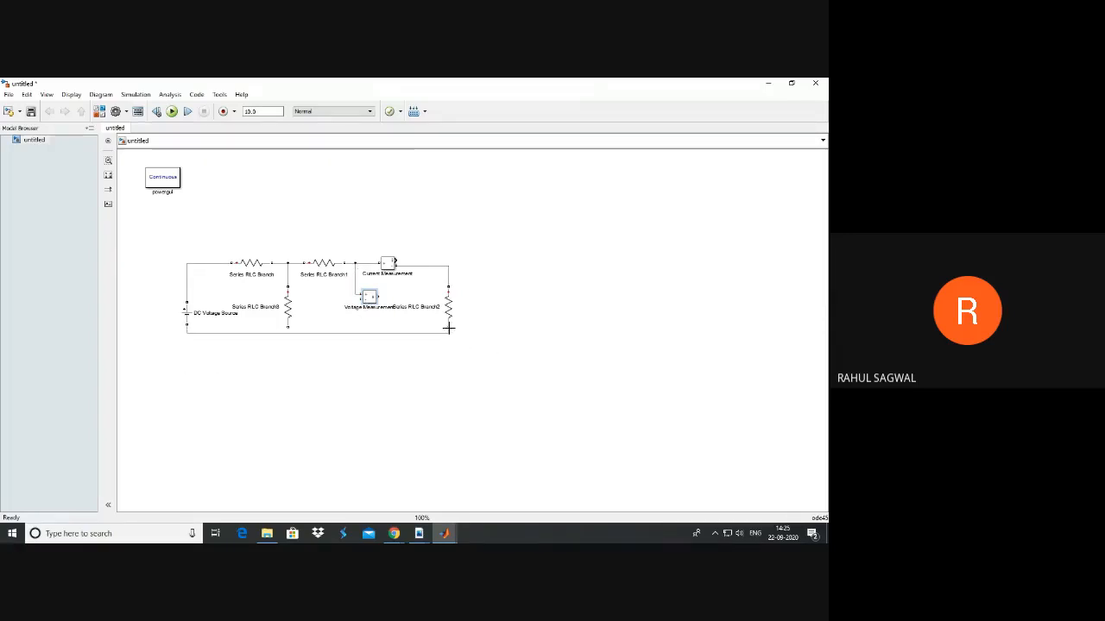
left_click(339, 333)
left_click_drag(338, 344, 338, 370)
left_click_drag(285, 327, 287, 368)
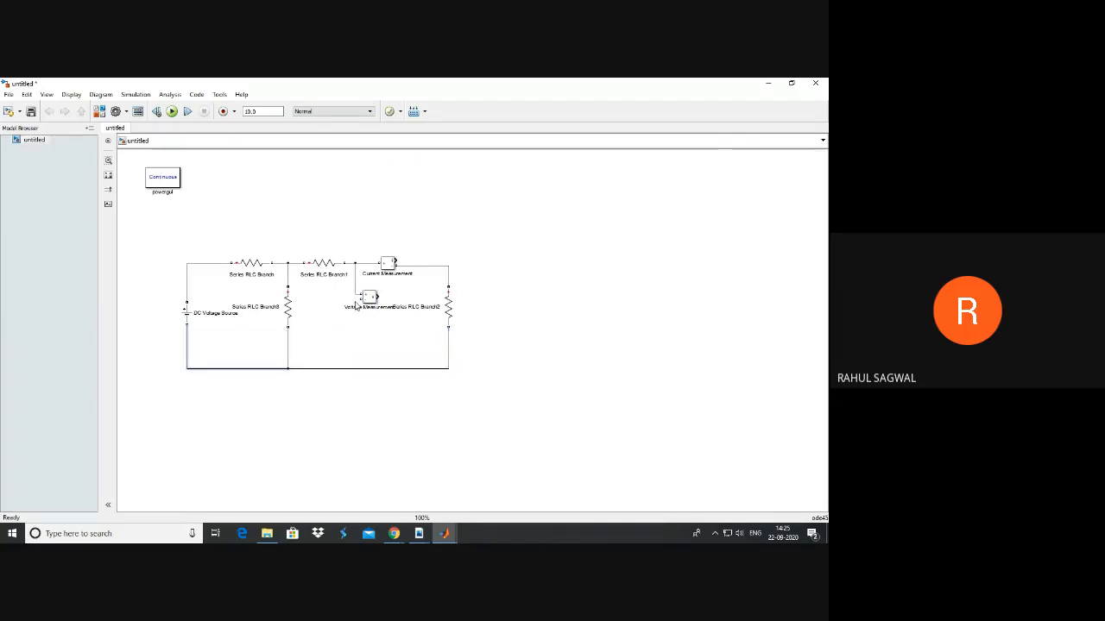
mouse_move(357, 300)
left_mouse_down()
mouse_move(355, 367)
mouse_move(349, 344)
mouse_move(354, 352)
left_mouse_up()
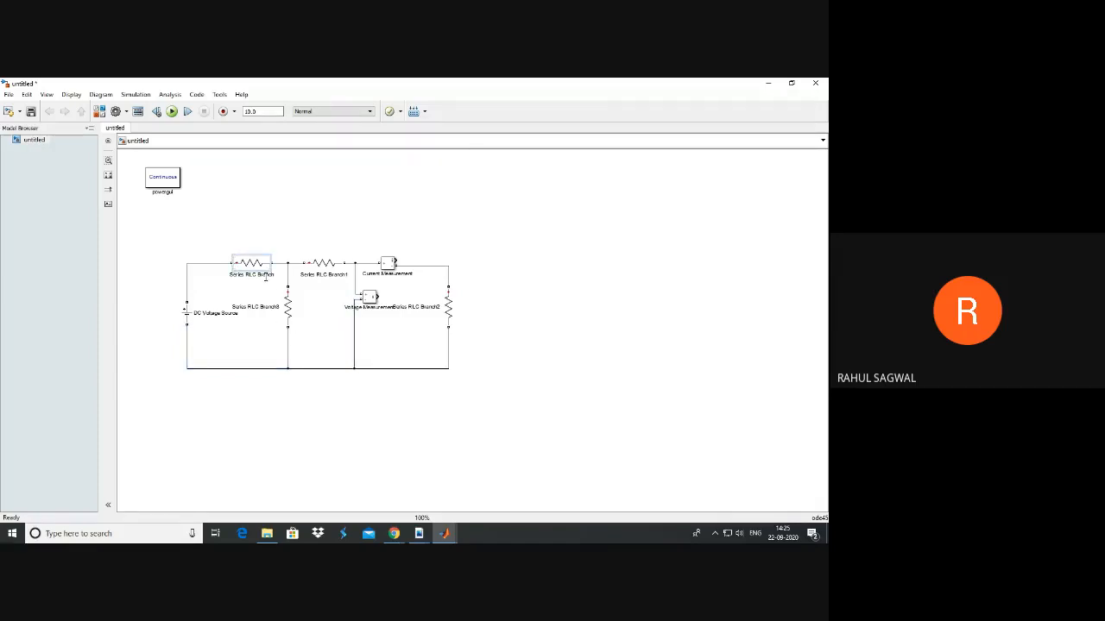
Rename Series RLC Branch as R1 and Series RLC Branch1 as R2.
double_click(265, 275)
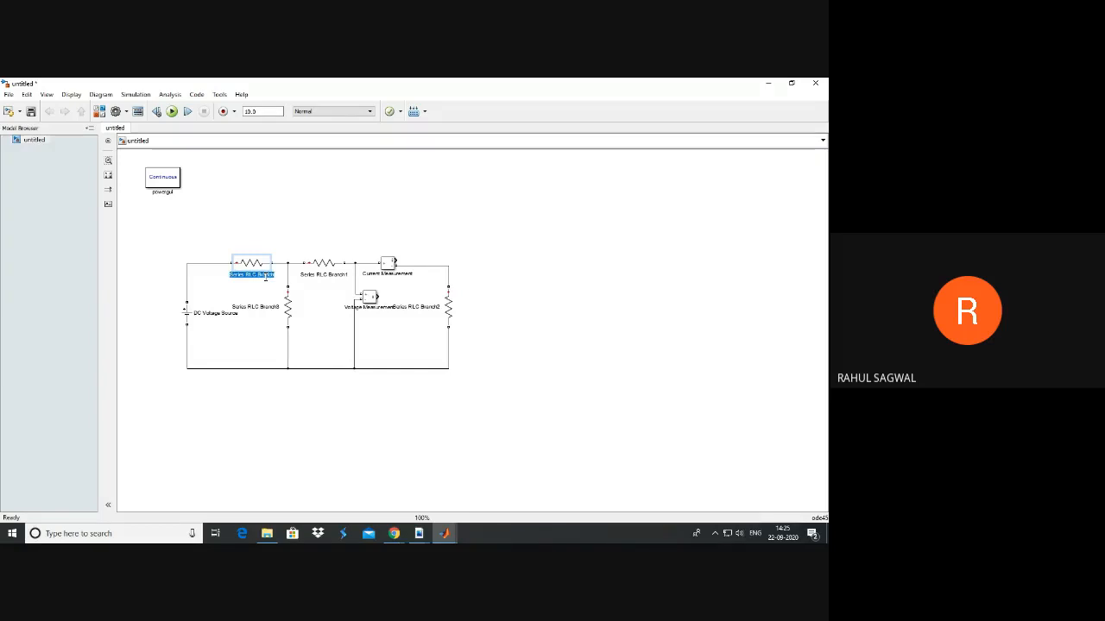
type("R1")
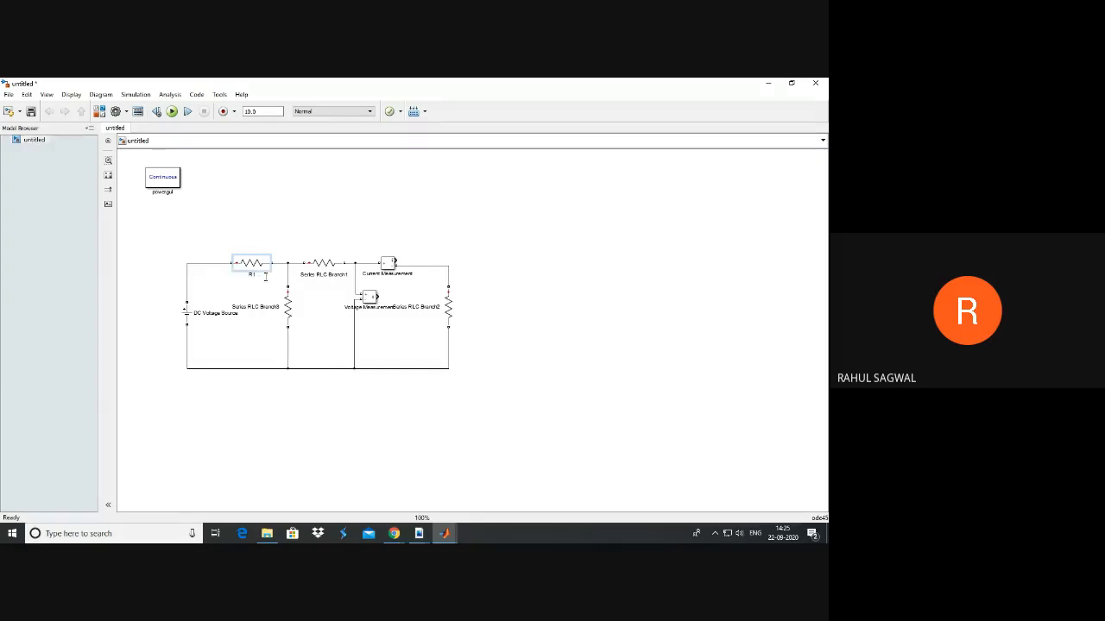
left_click(329, 275)
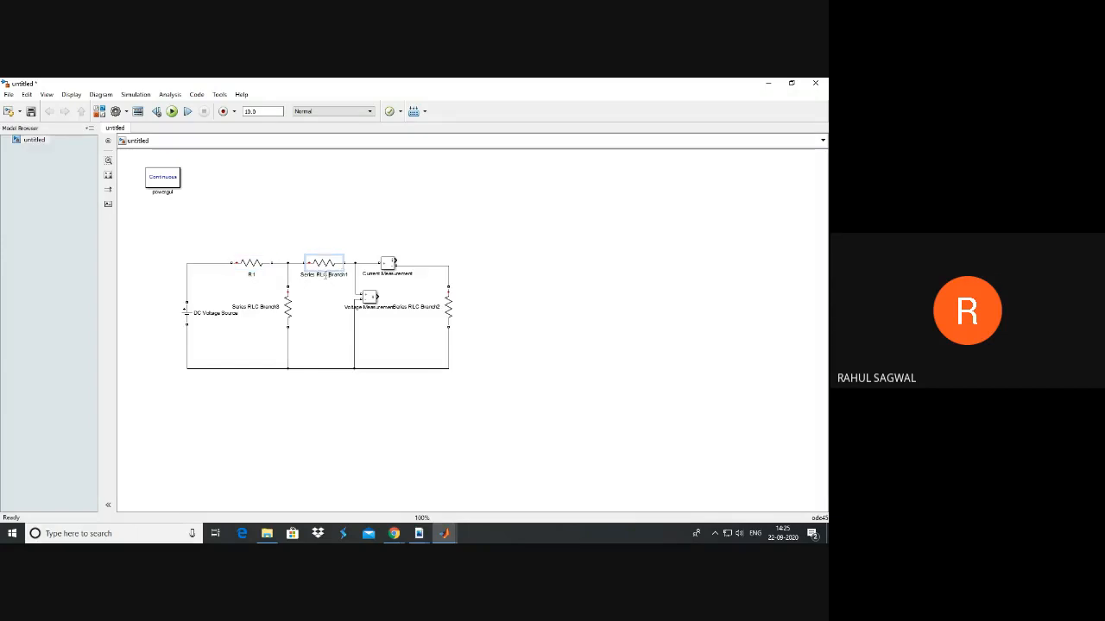
double_click(326, 275)
type("R2")
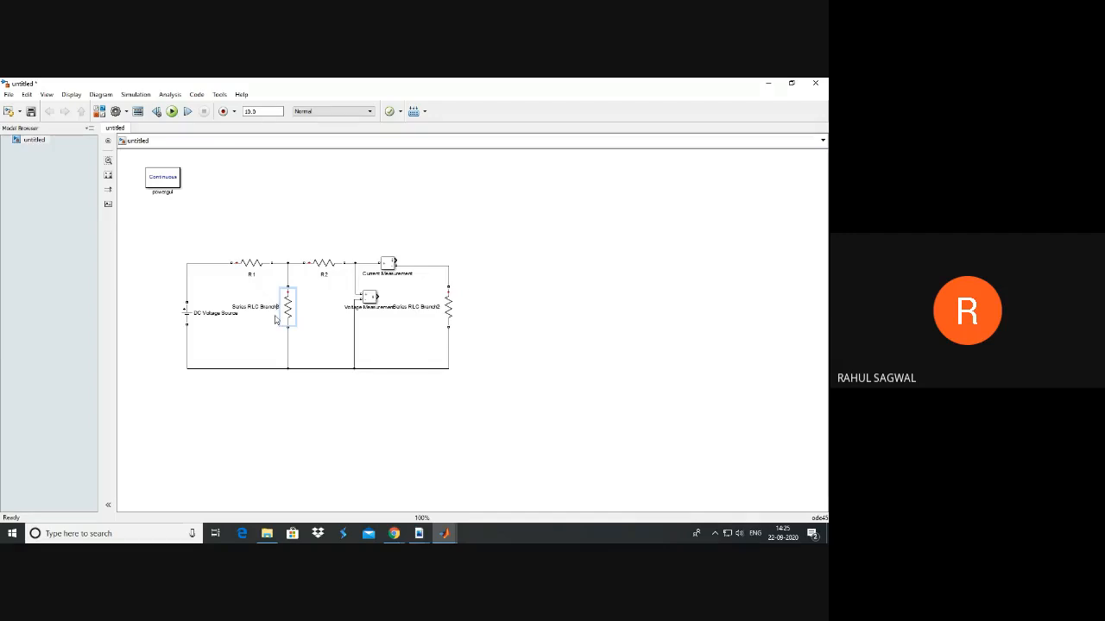
Rename the vertical resistor Series RLC Branch3 as R3.
key("BackSpace")
key("BackSpace")
key("BackSpace")
key("BackSpace")
key("BackSpace")
key("BackSpace")
key("BackSpace")
key("BackSpace")
key("BackSpace")
left_click(233, 329)
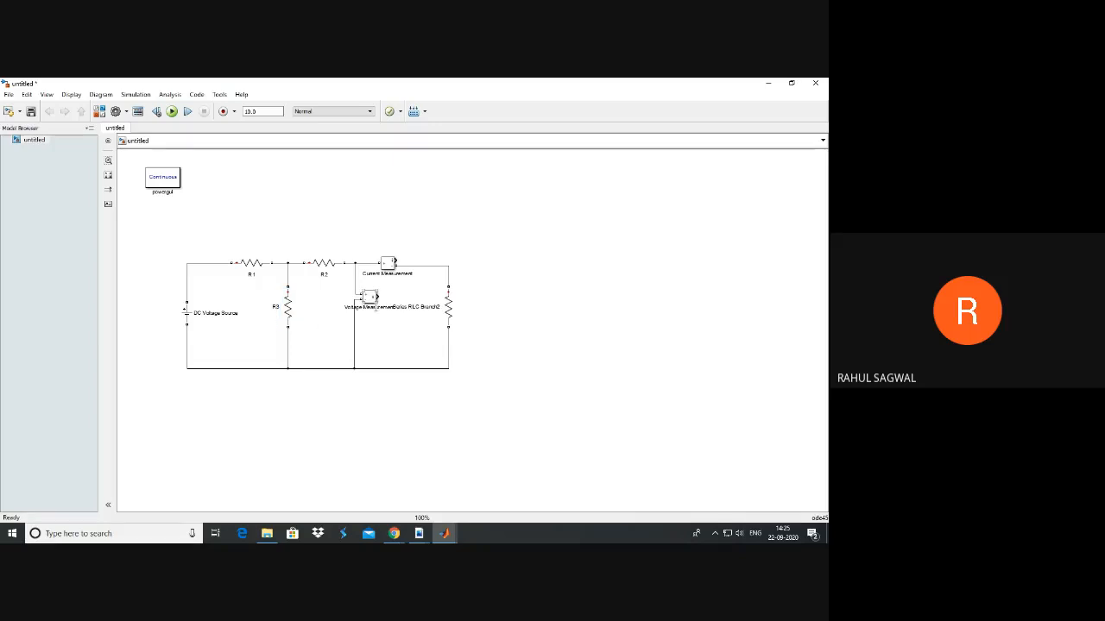
Rename the load resistor Series RLC Branch2 as Rload.
right_click(440, 309)
left_click(427, 323)
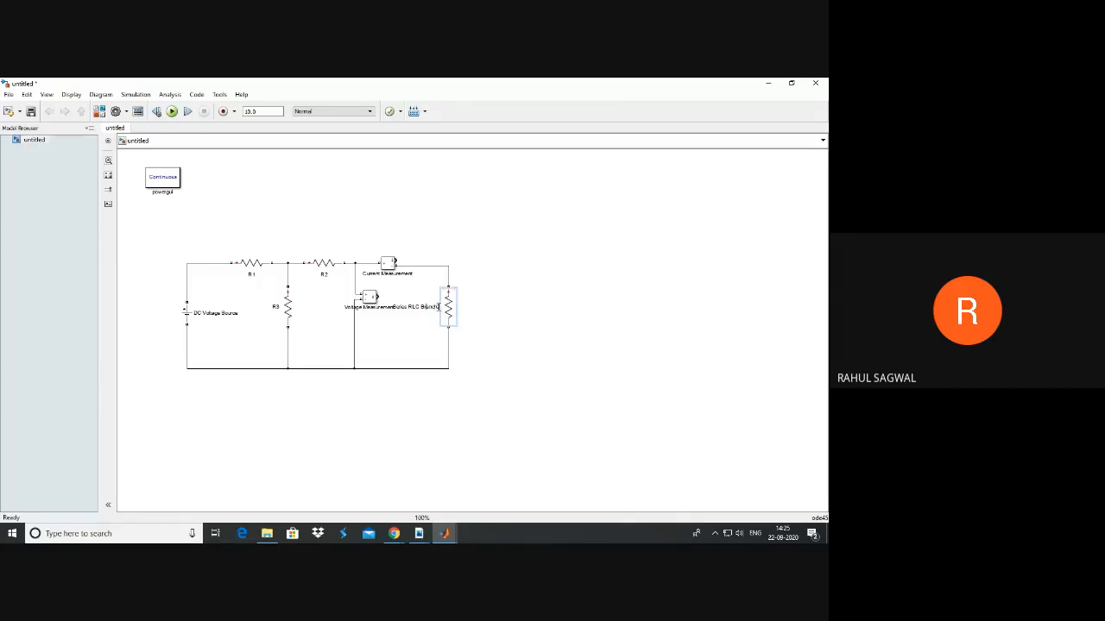
double_click(438, 307)
key("BackSpace")
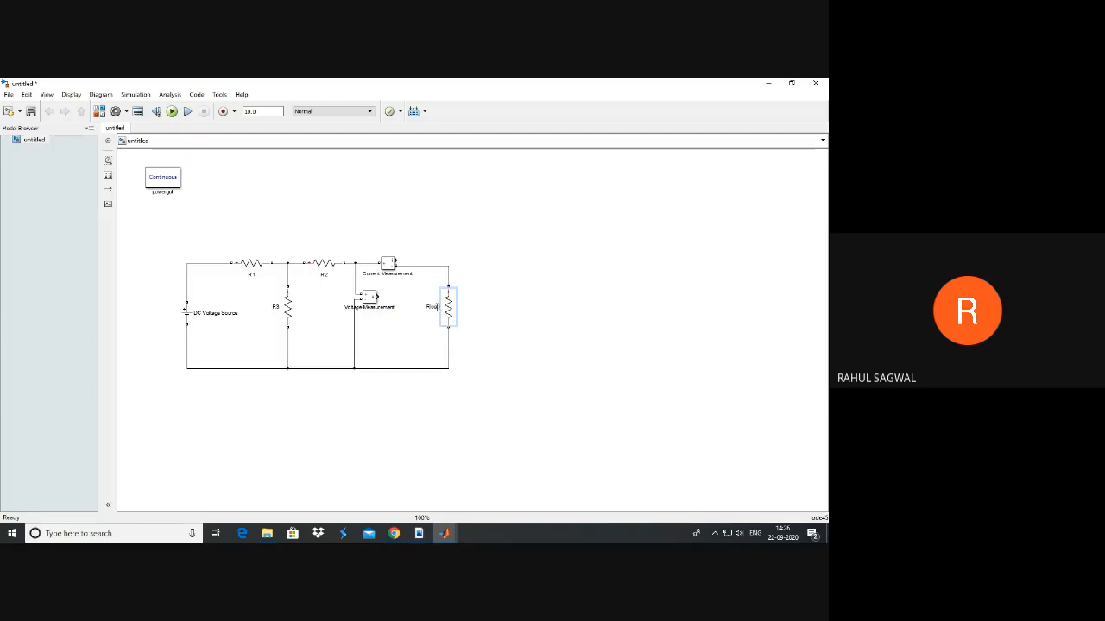
type("Rload")
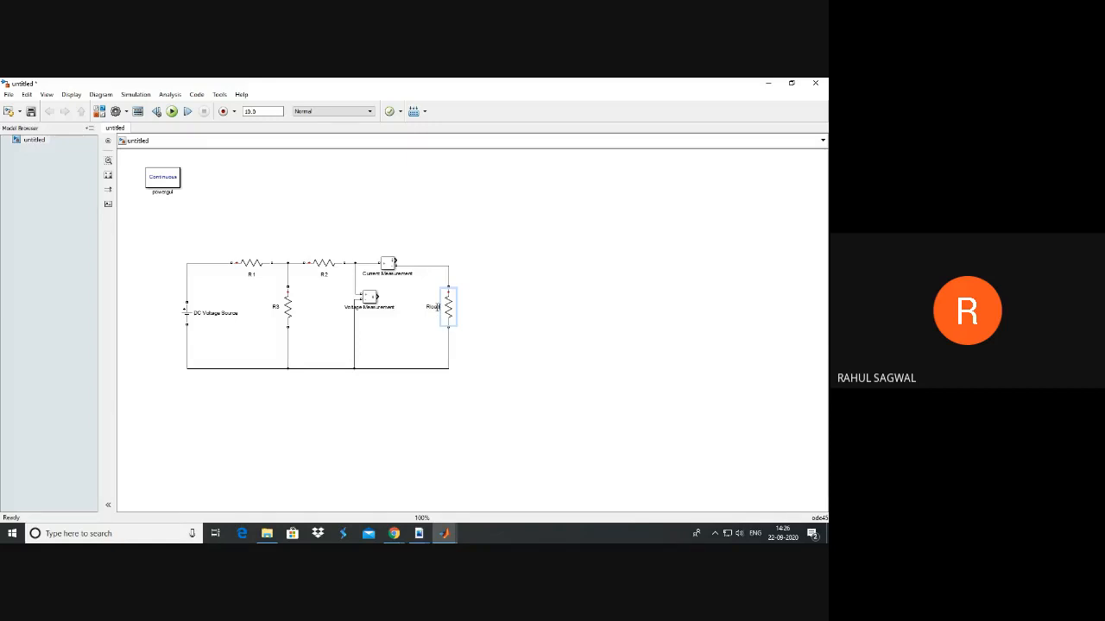
left_click(492, 324)
Check the Google Meet chat in Chrome, close the meeting details, and return to the Simulink model.
left_click(394, 534)
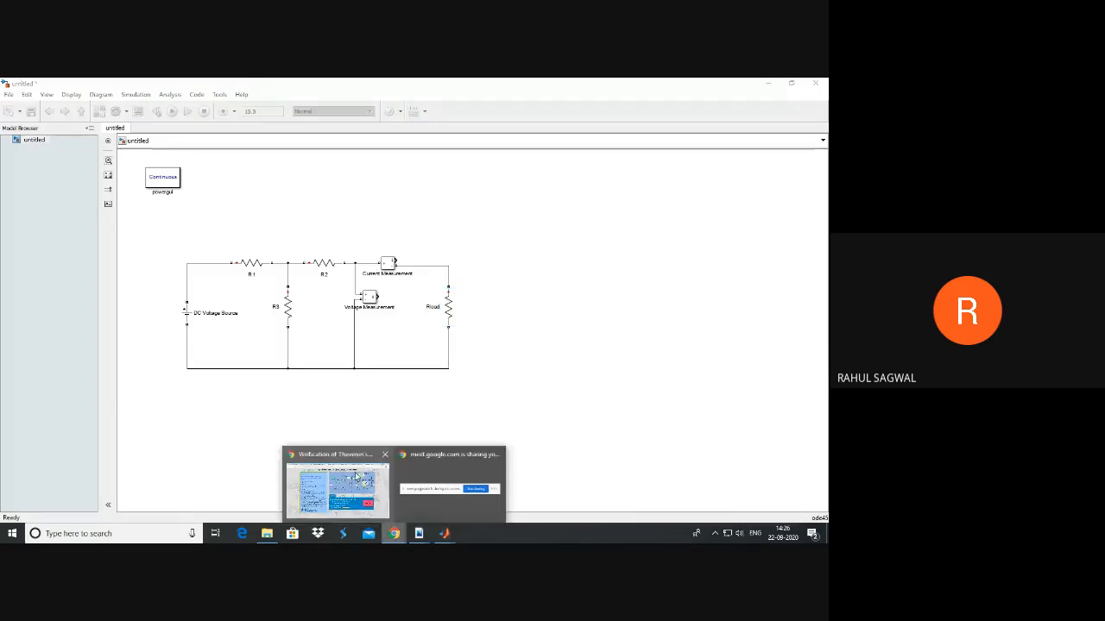
left_click(358, 476)
left_click(253, 86)
left_click(528, 351)
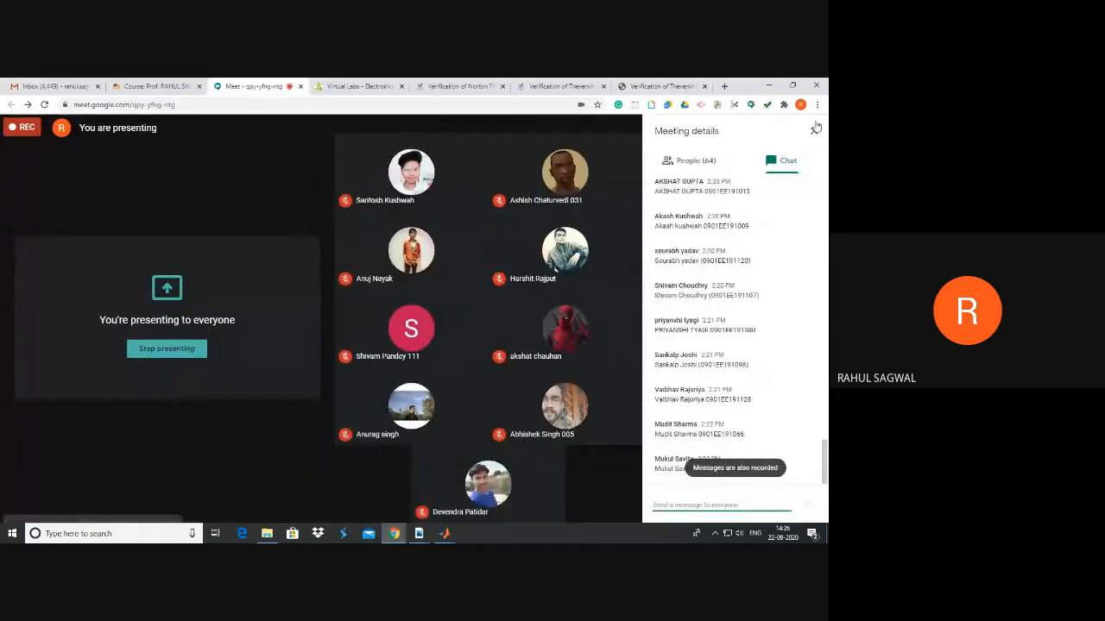
left_click(815, 132)
left_click(445, 533)
left_click(767, 86)
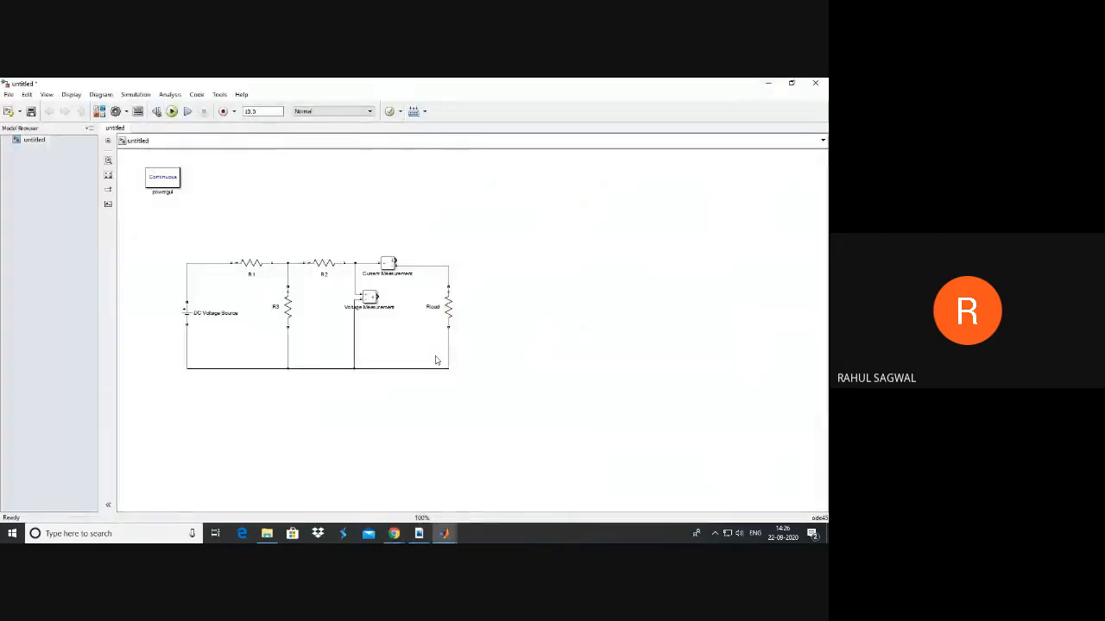
Shift Voltage Measurement, R3 and Rload slightly downward to tidy the circuit layout.
left_click_drag(369, 297, 370, 308)
left_click(288, 310)
left_click_drag(288, 310, 289, 315)
left_click(448, 306)
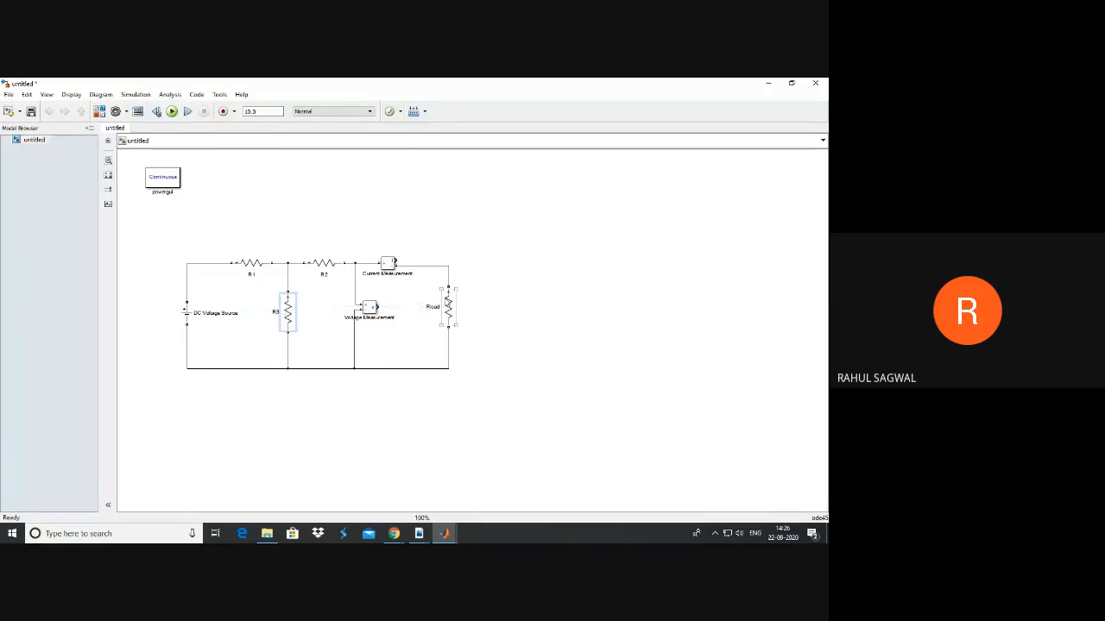
left_click_drag(448, 300, 448, 312)
left_click(368, 284)
Set the DC Voltage Source's amplitude to 110 V.
double_click(188, 314)
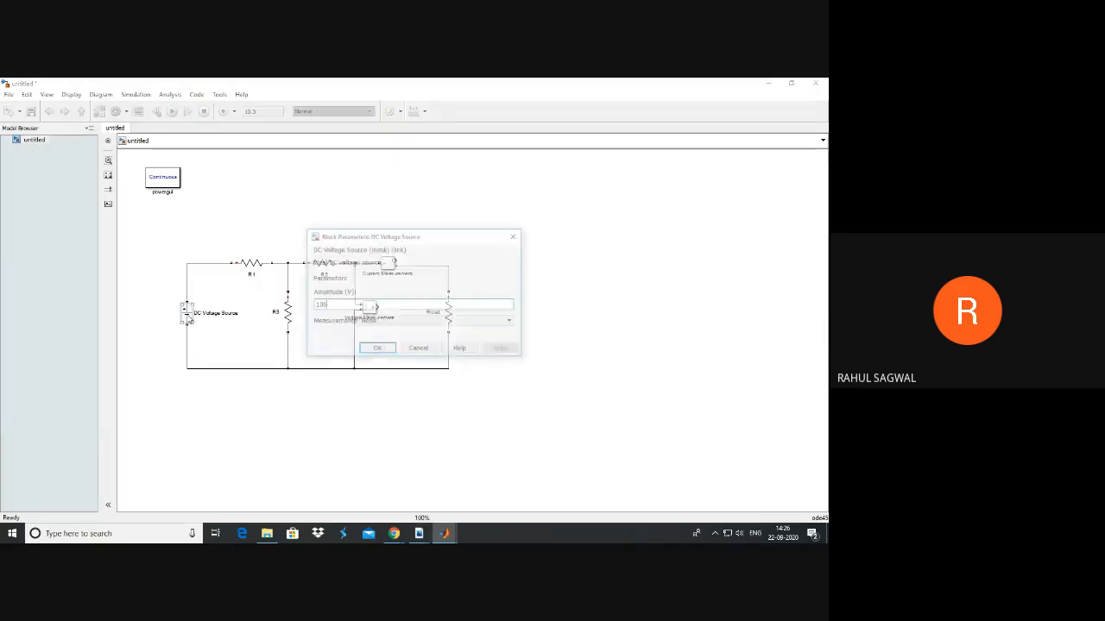
double_click(324, 304)
left_click(321, 304)
key("BackSpace")
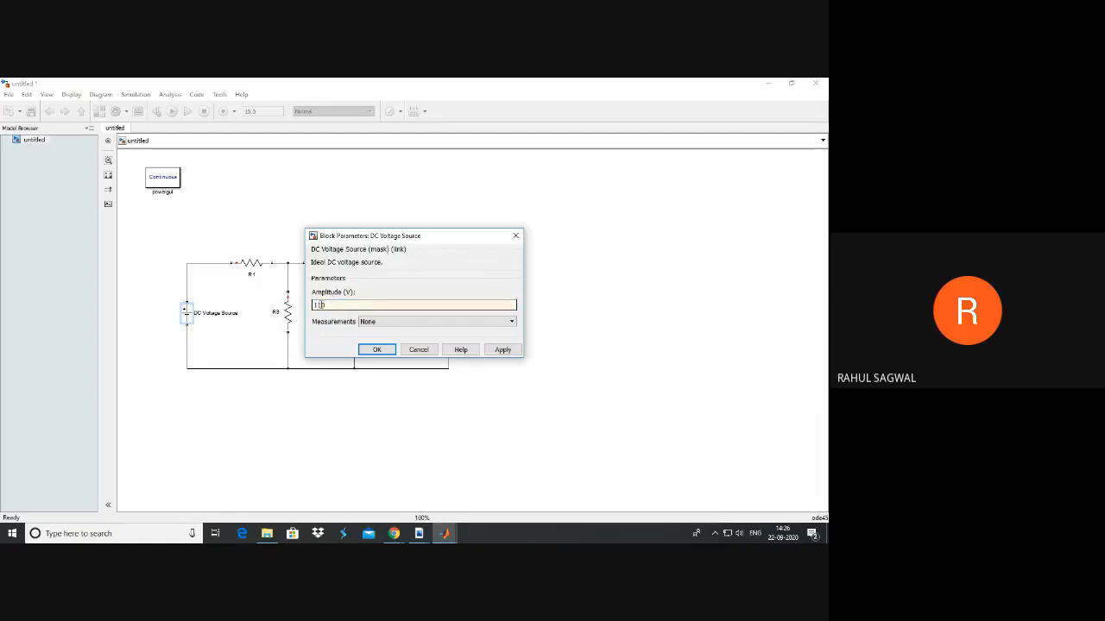
left_click(377, 349)
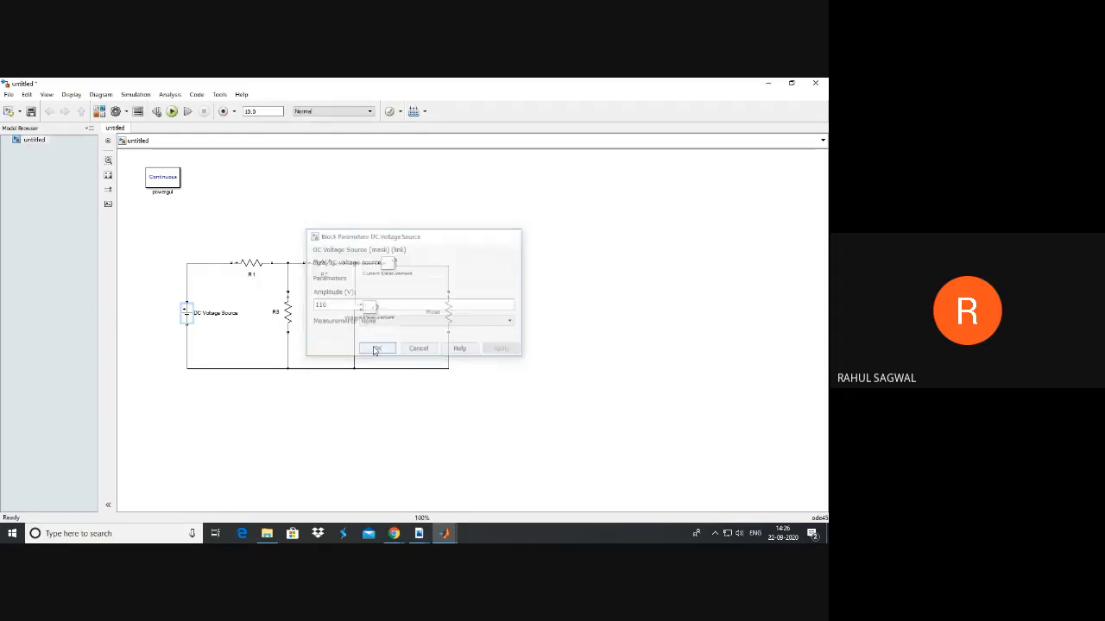
Switch to Chrome to review the Verification of Thevenin's Theorem simulation's circuit values, and return to the Simulink model.
left_click(393, 533)
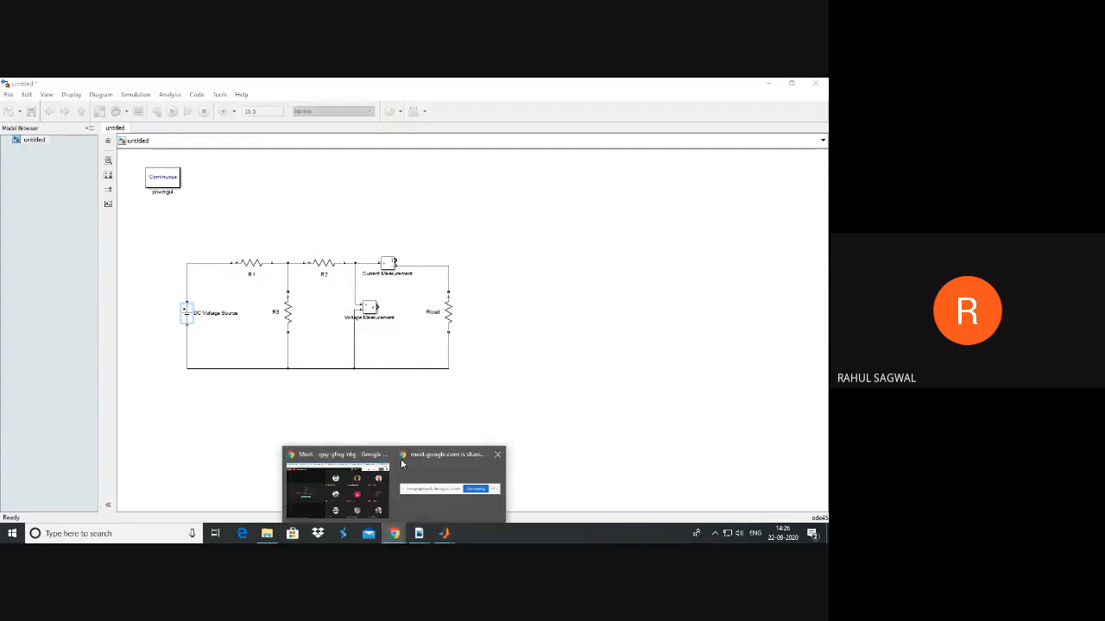
left_click(328, 465)
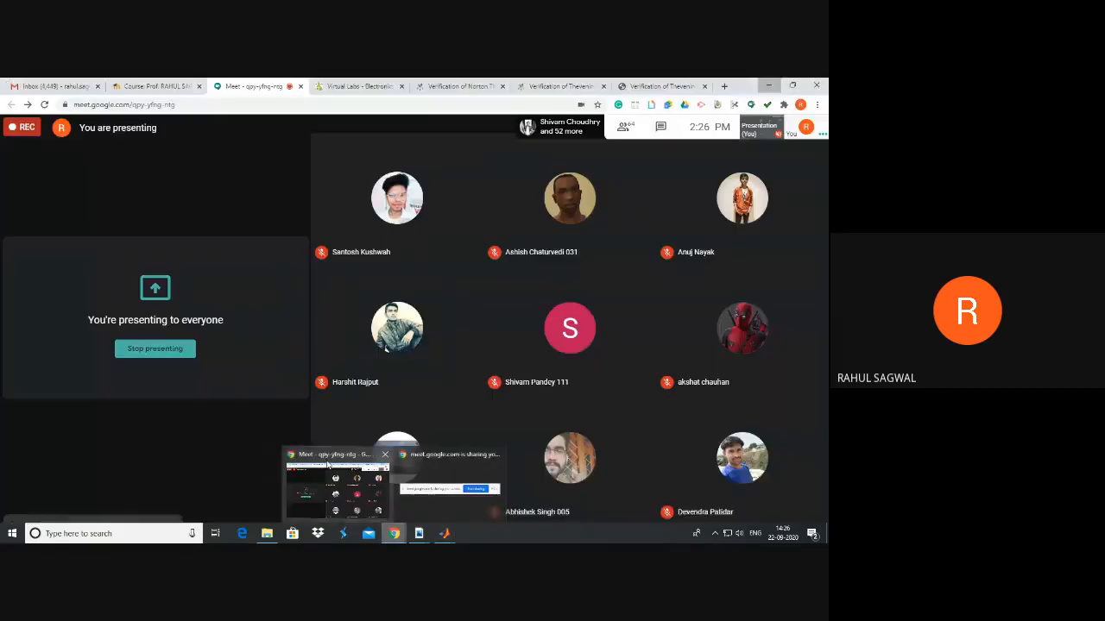
left_click(649, 83)
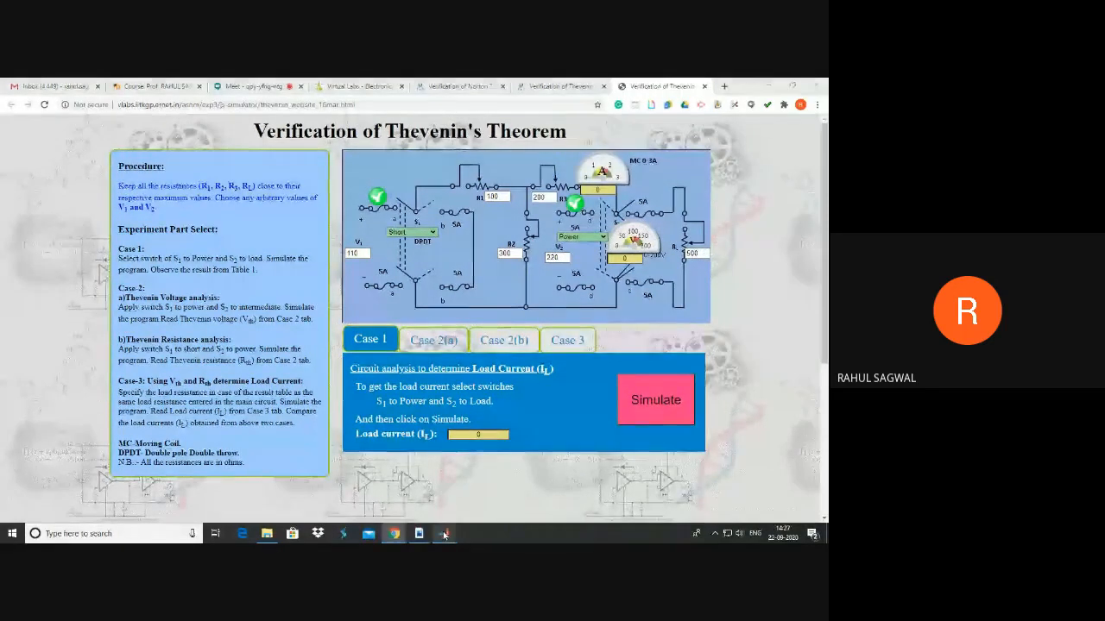
left_click(764, 87)
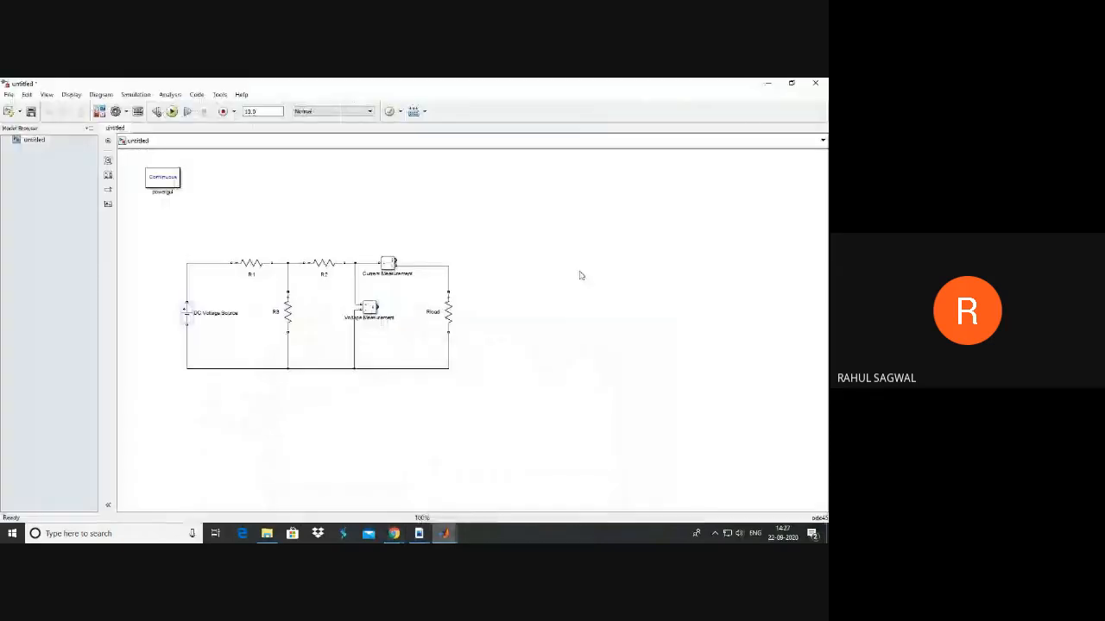
Check the block parameters of the DC Voltage Source, R1, R2, R3 and Rload against the virtual lab values.
double_click(187, 320)
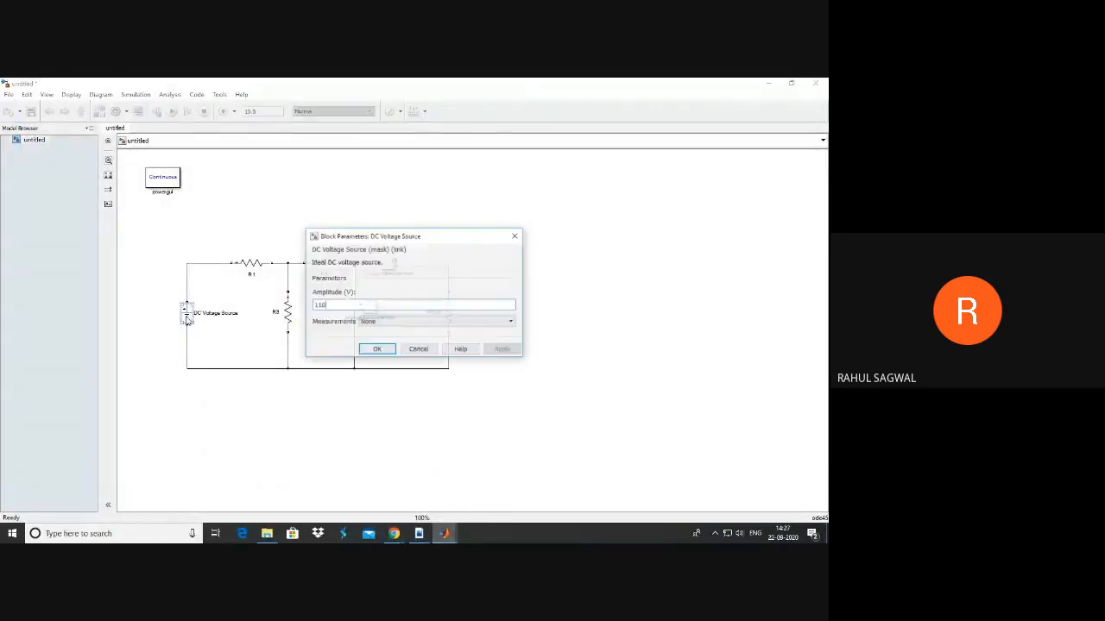
left_click(375, 348)
double_click(251, 263)
left_click(377, 366)
double_click(322, 262)
left_click(376, 365)
double_click(287, 310)
left_click(376, 366)
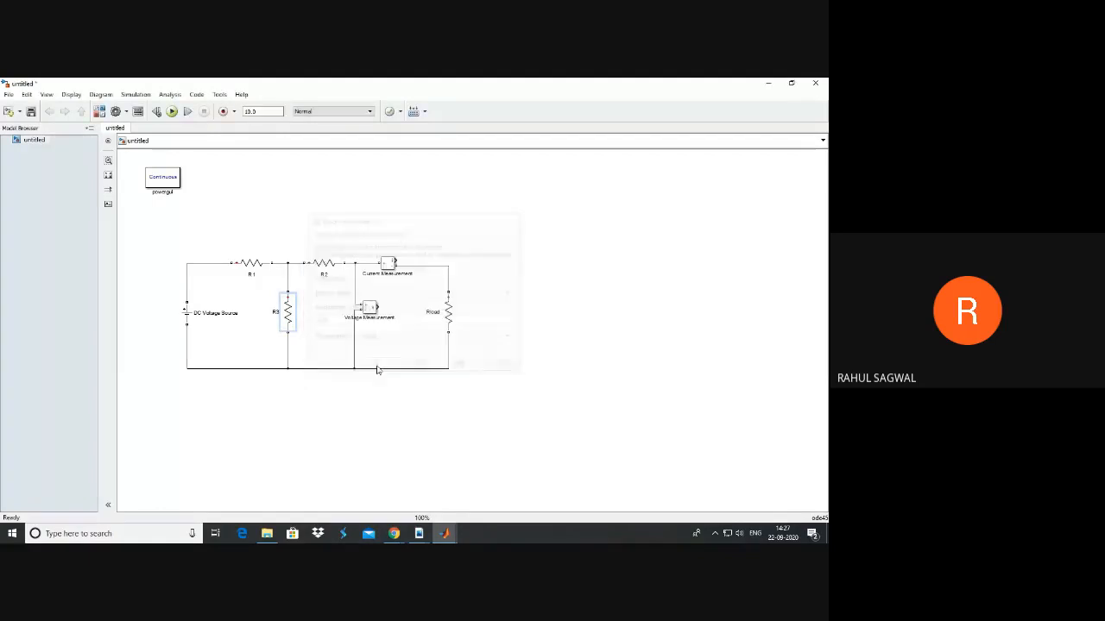
double_click(444, 311)
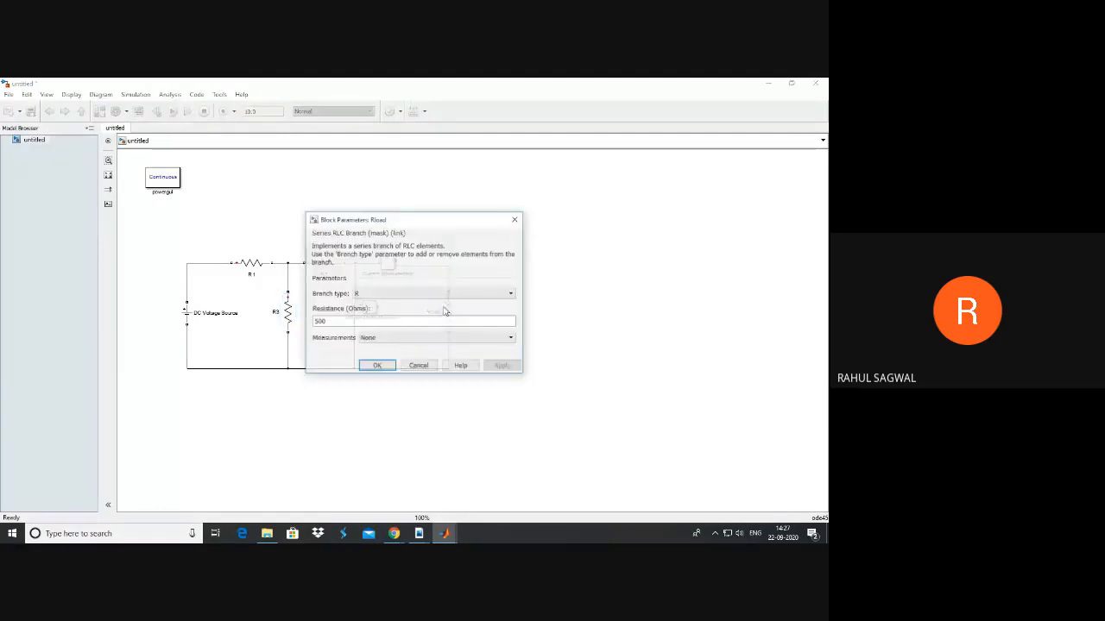
left_click(376, 366)
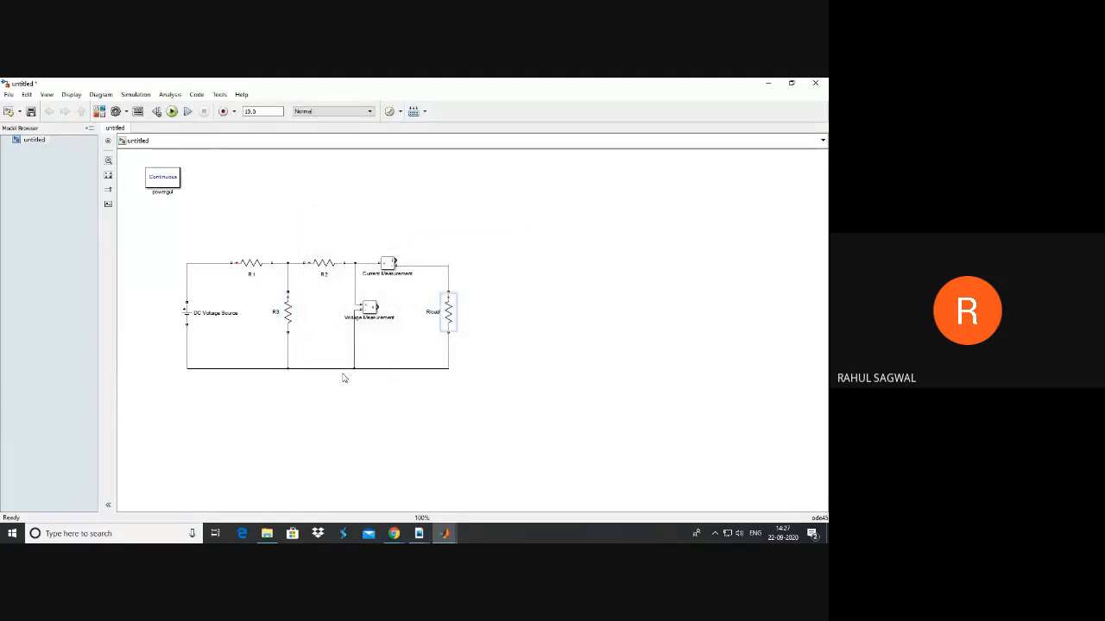
Arrange the model window beside the Simulink Library Browser and search the library for "display".
left_click_drag(392, 89, 826, 178)
left_click_drag(623, 508, 654, 509)
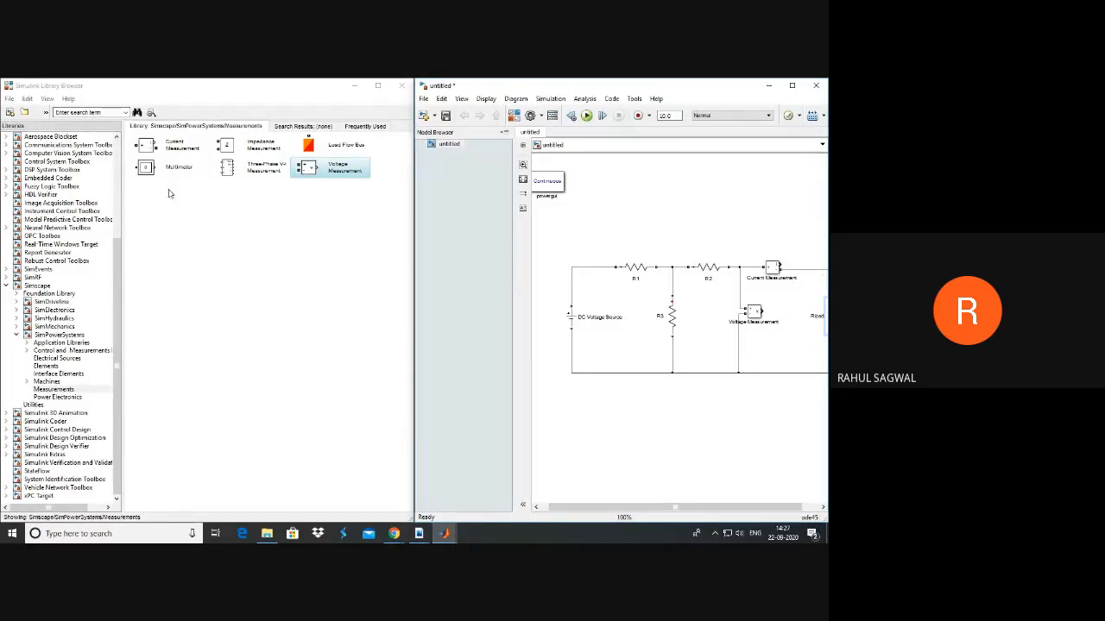
left_click(86, 112)
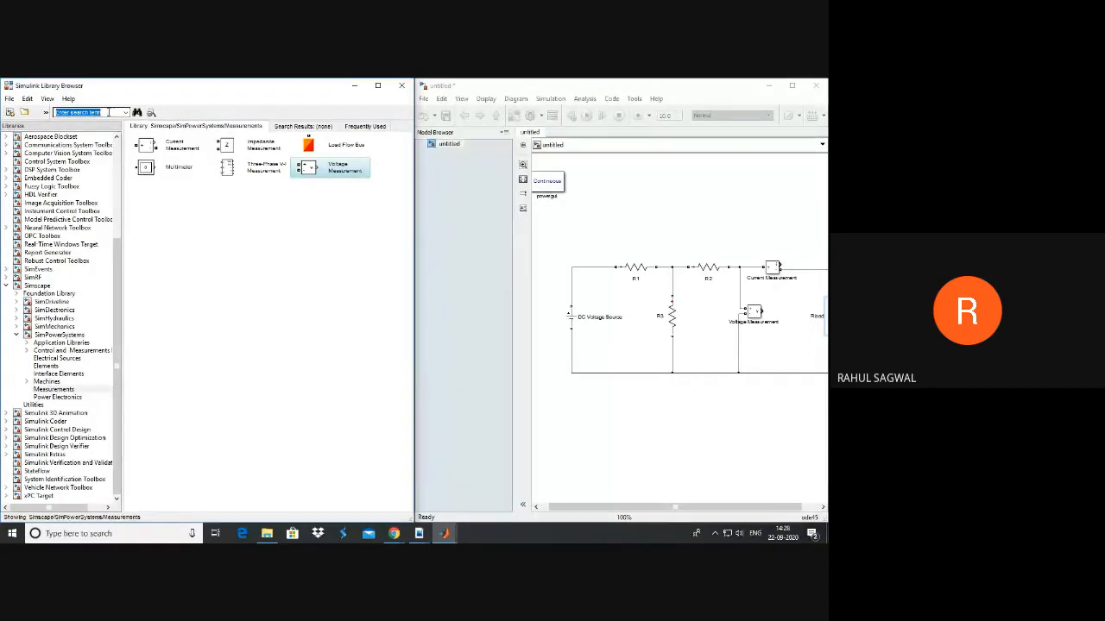
type("display")
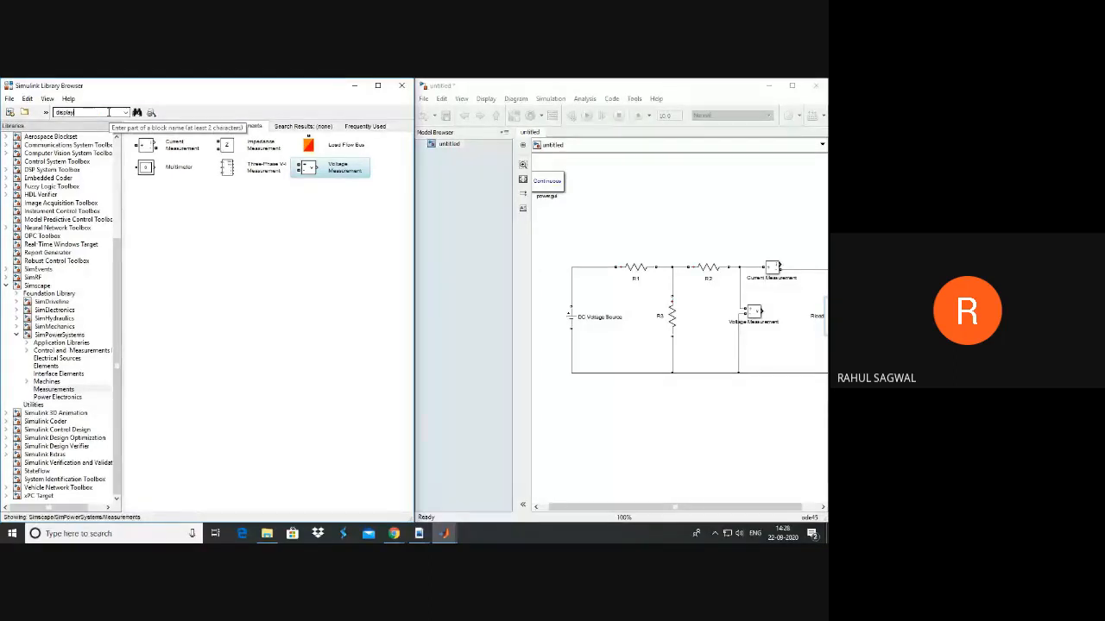
key("Return")
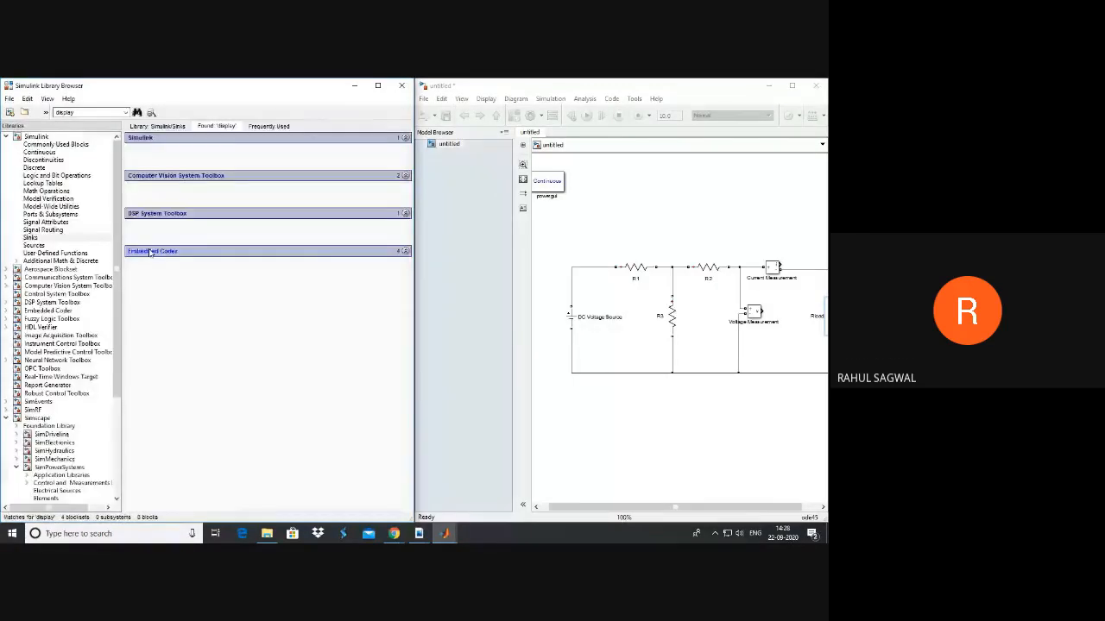
Add a Simulink Display block above the load branch and connect it to the Current Measurement block's output.
left_click_drag(168, 161, 790, 228)
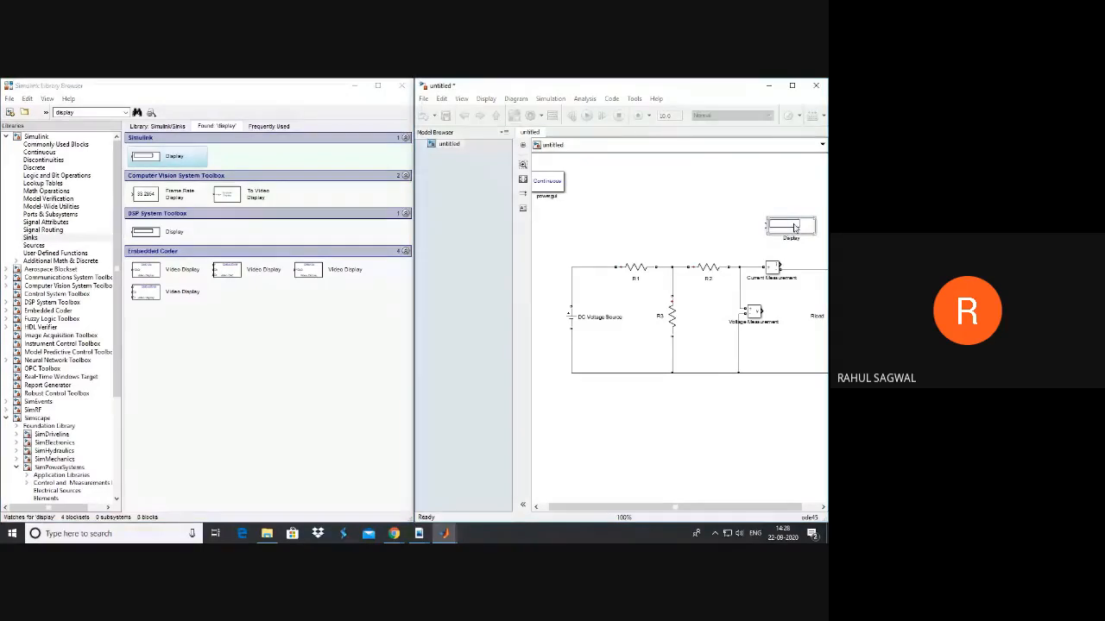
left_click(792, 85)
left_click_drag(375, 226, 432, 240)
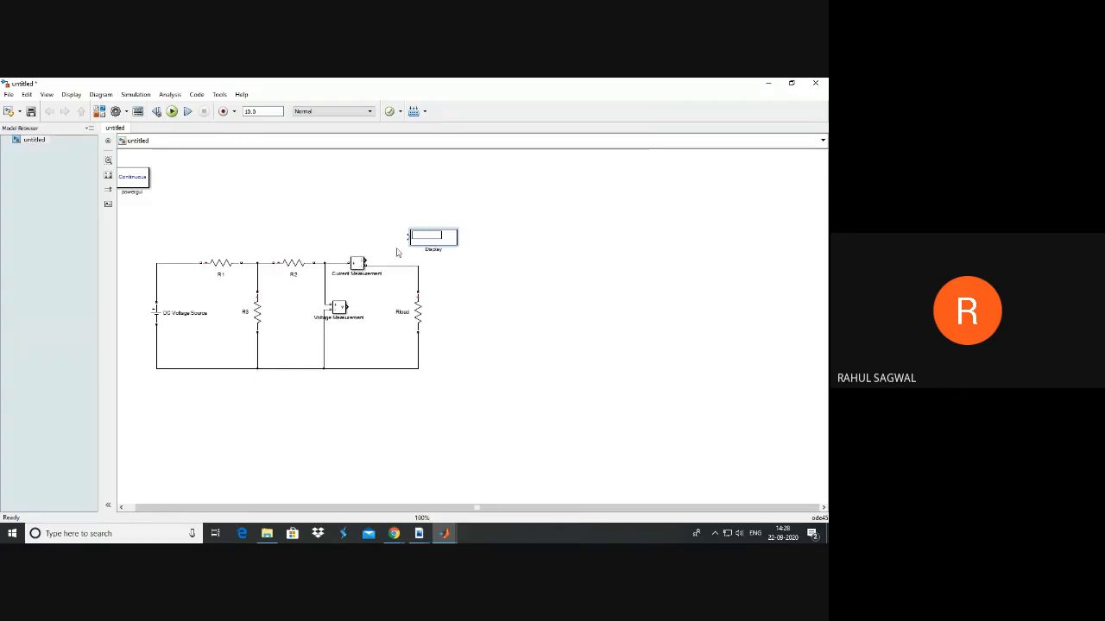
left_click_drag(364, 262, 408, 237)
Duplicate the Display block, place the copy beside the load resistor, and connect it to the Voltage Measurement block's output.
right_click(434, 239)
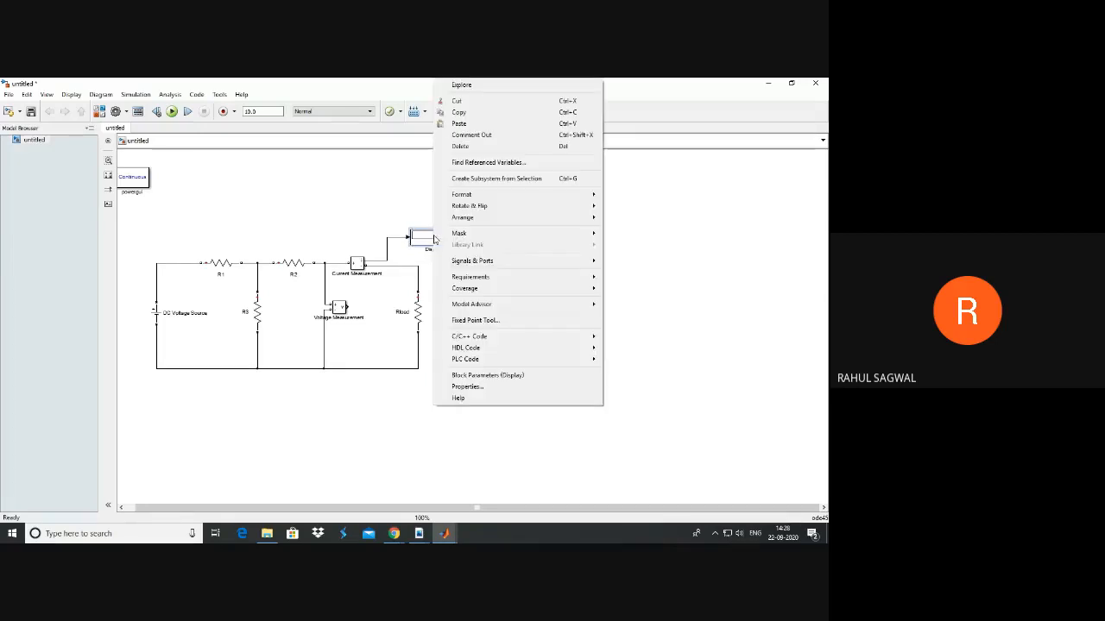
left_click(469, 113)
right_click(524, 322)
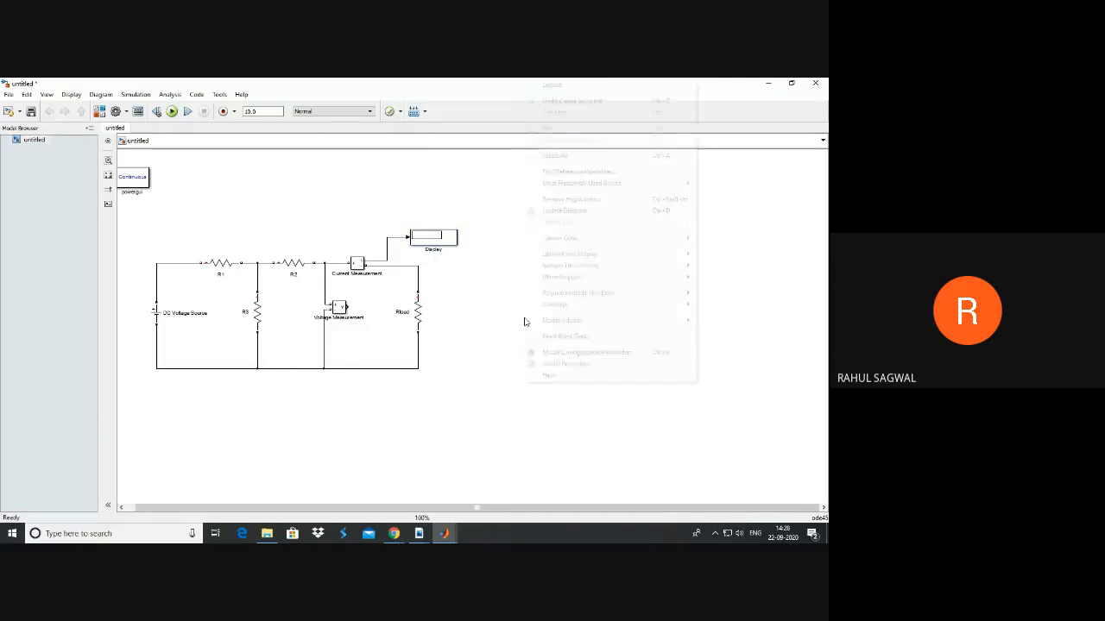
left_click(547, 143)
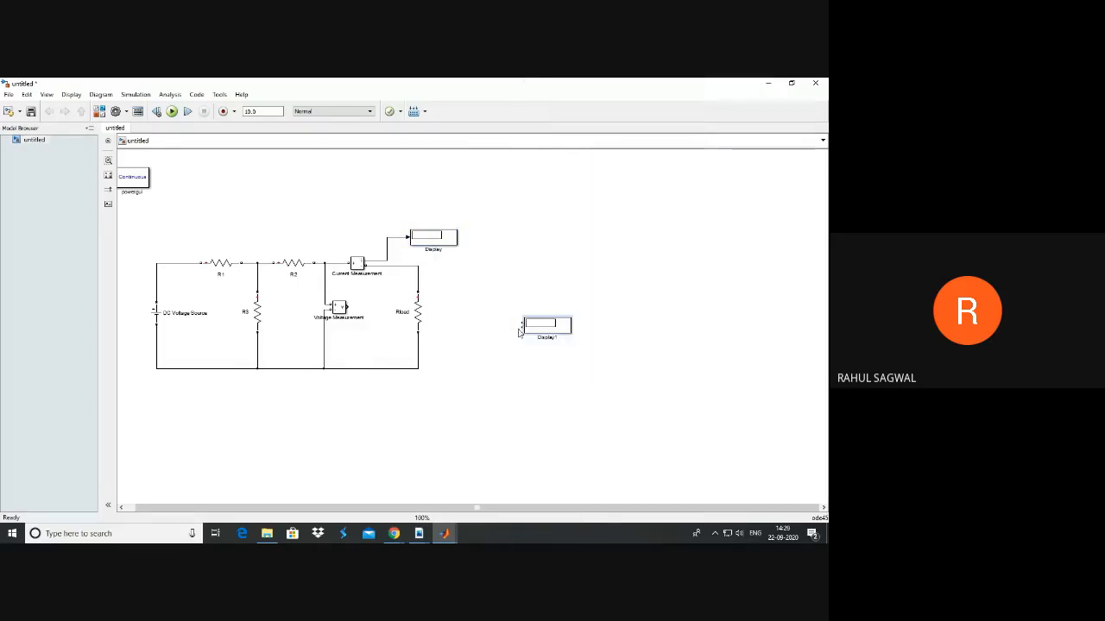
left_click_drag(538, 330, 468, 291)
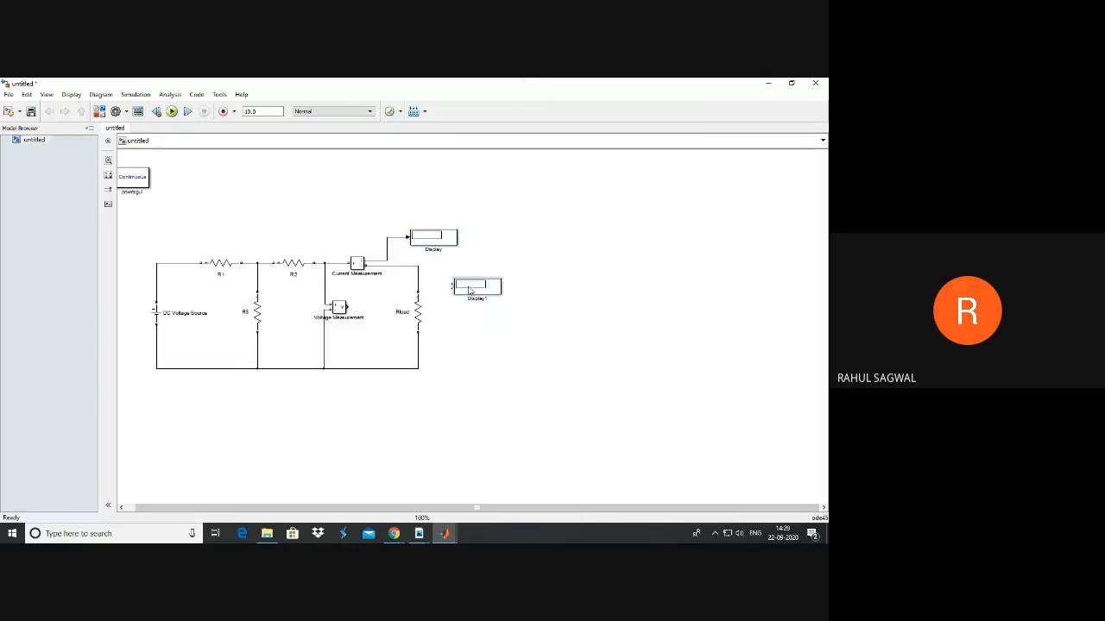
left_click_drag(354, 311, 406, 284)
left_click_drag(442, 284, 480, 276)
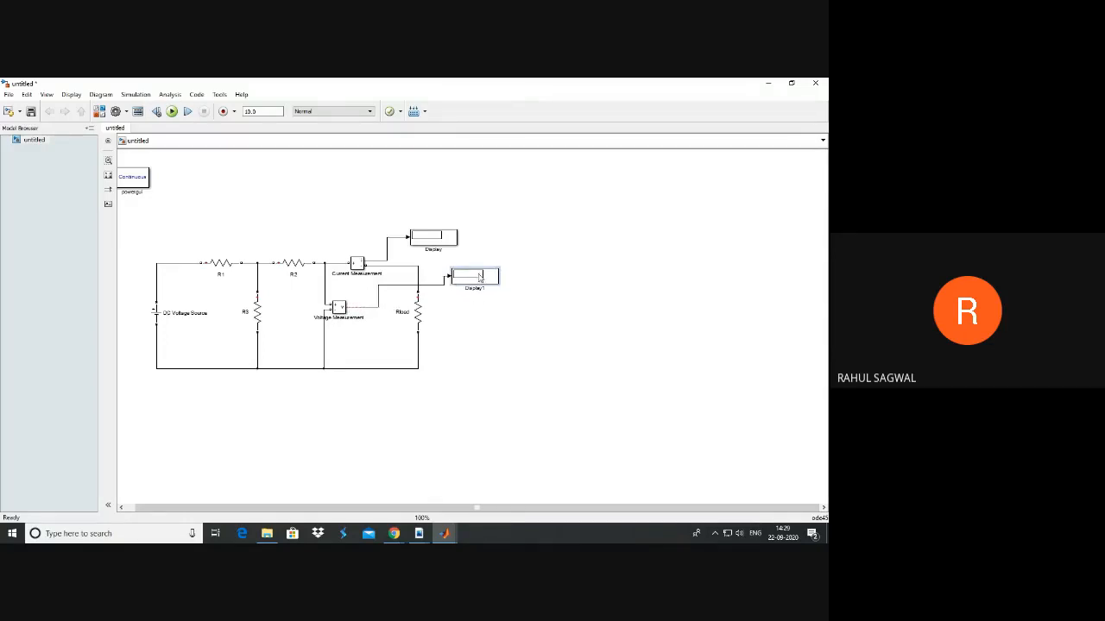
Rename the current display block as "Display Iload" and the voltage display block as "Display V".
left_click(444, 248)
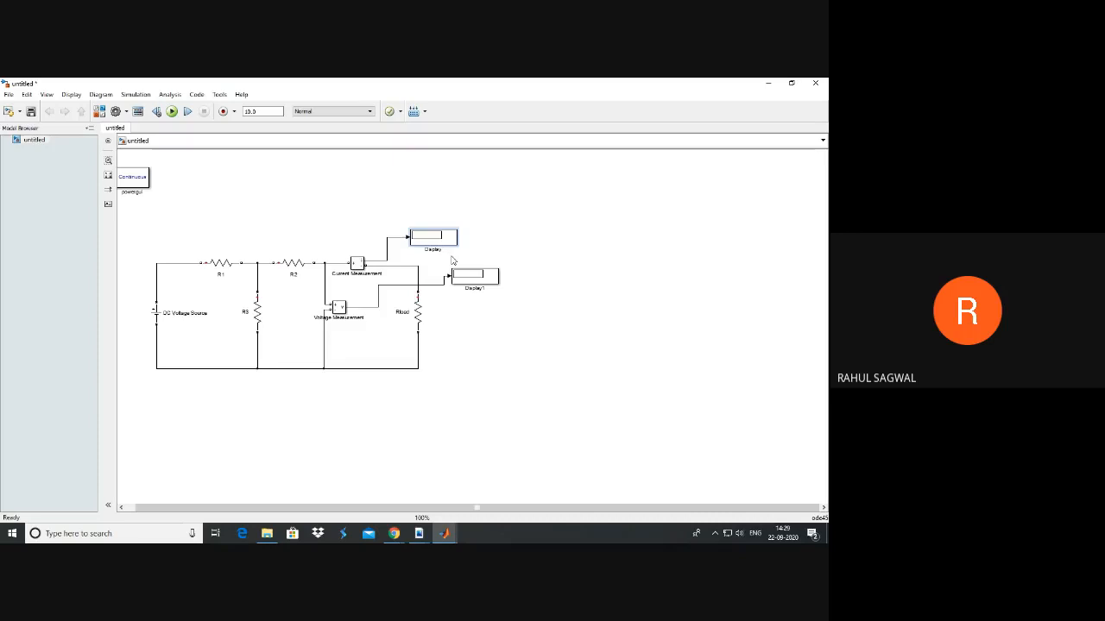
type("Id")
type("oad")
left_click(511, 289)
left_click(485, 289)
key("BackSpace")
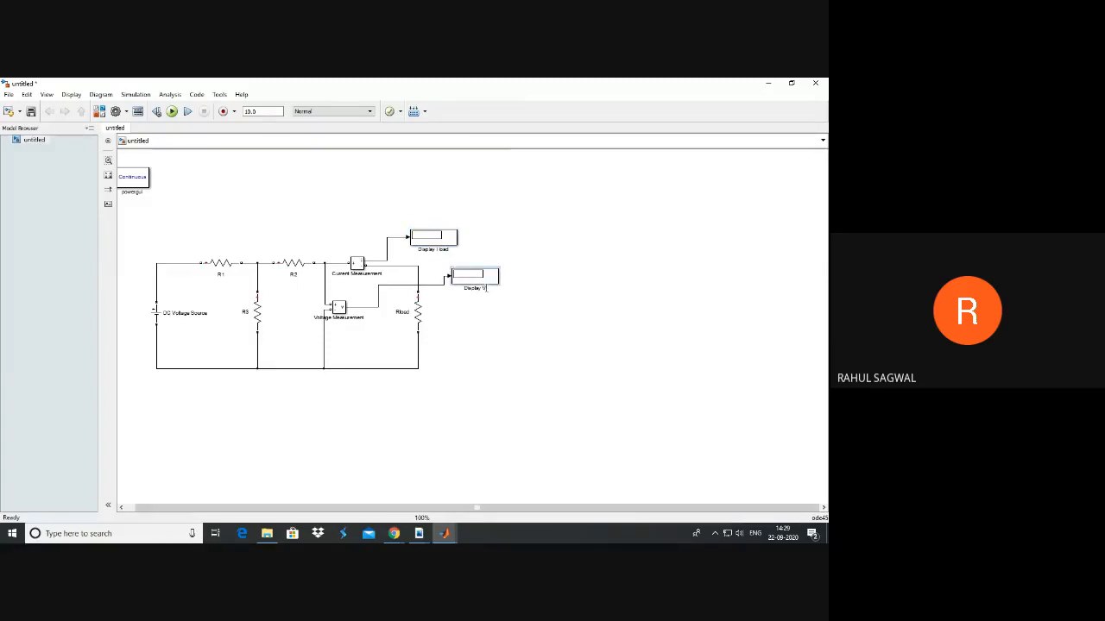
left_click(506, 334)
Save the model in the MATLAB documents folder as Thevenin_original.
left_click_drag(550, 509, 506, 510)
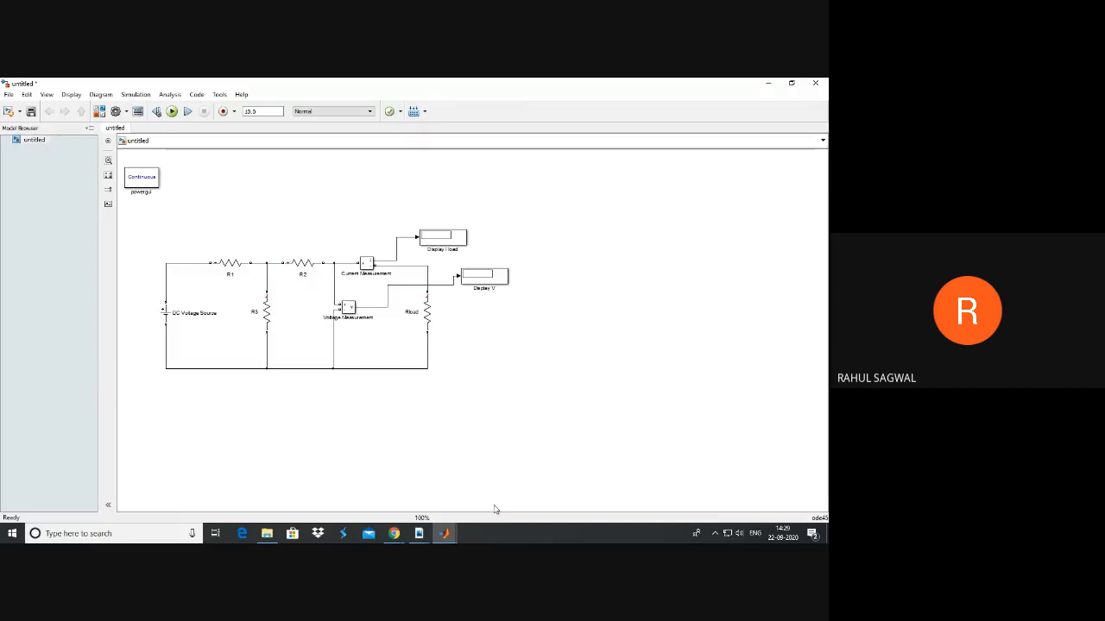
left_click(8, 94)
left_click(101, 176)
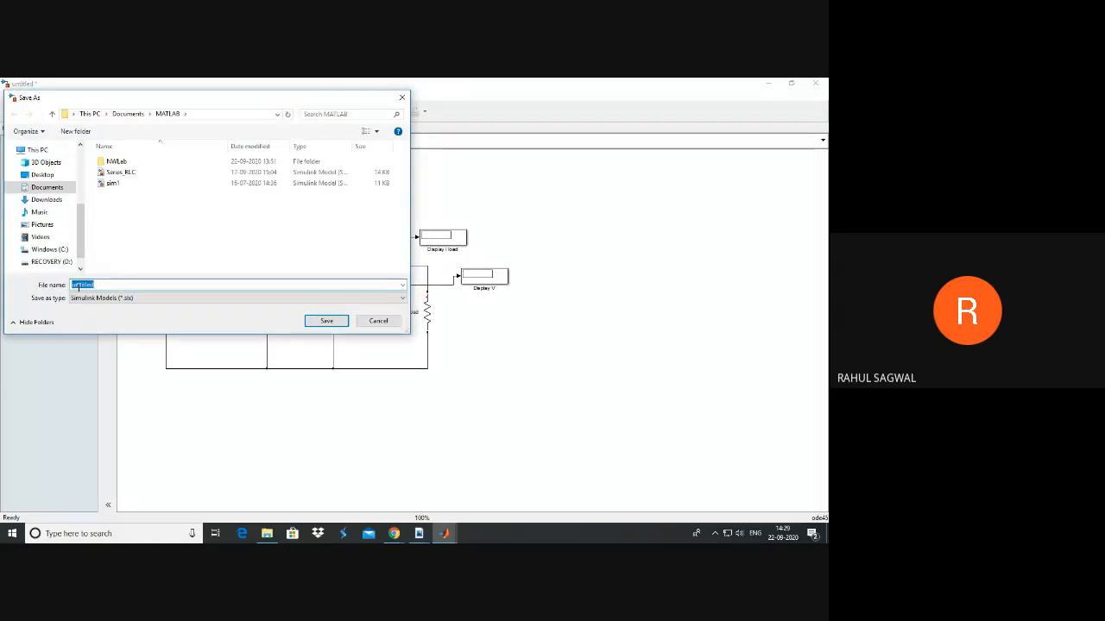
type("T")
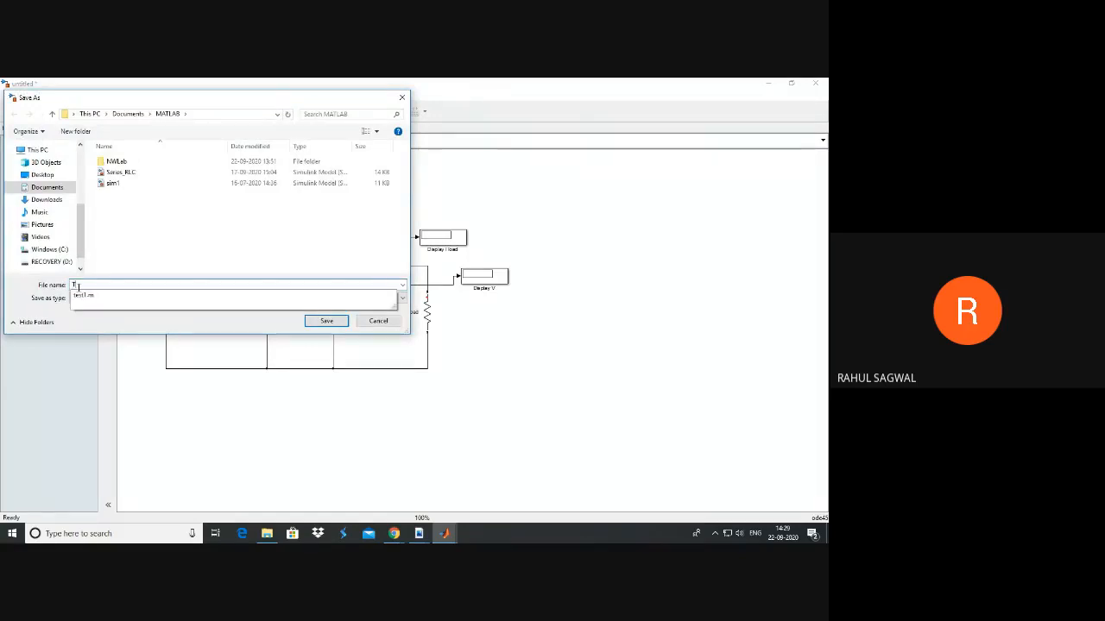
type("heve")
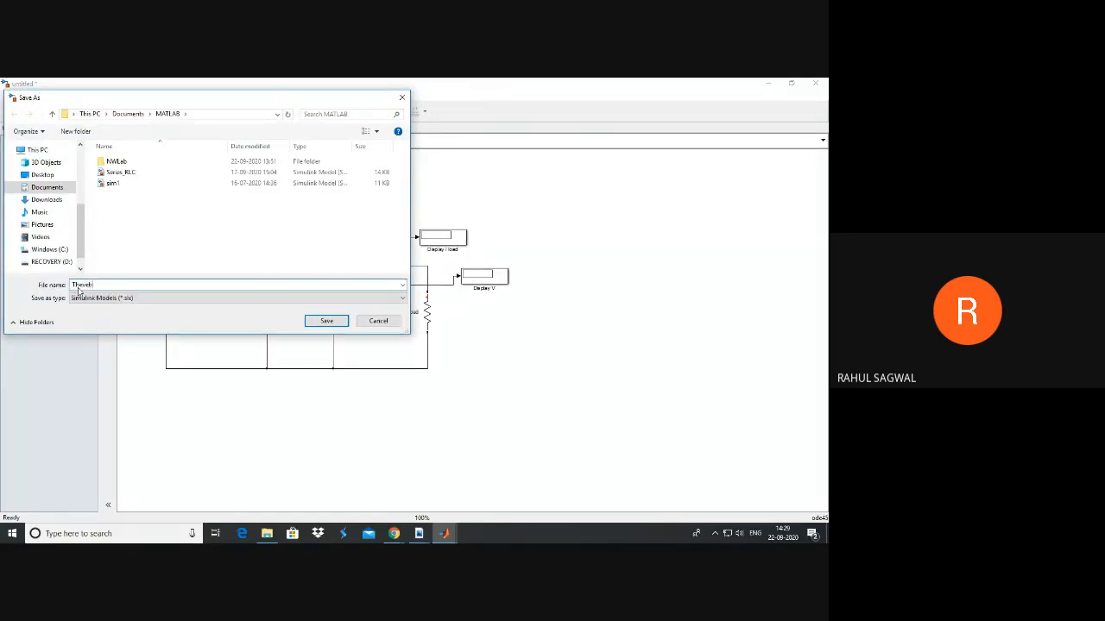
type("nin1")
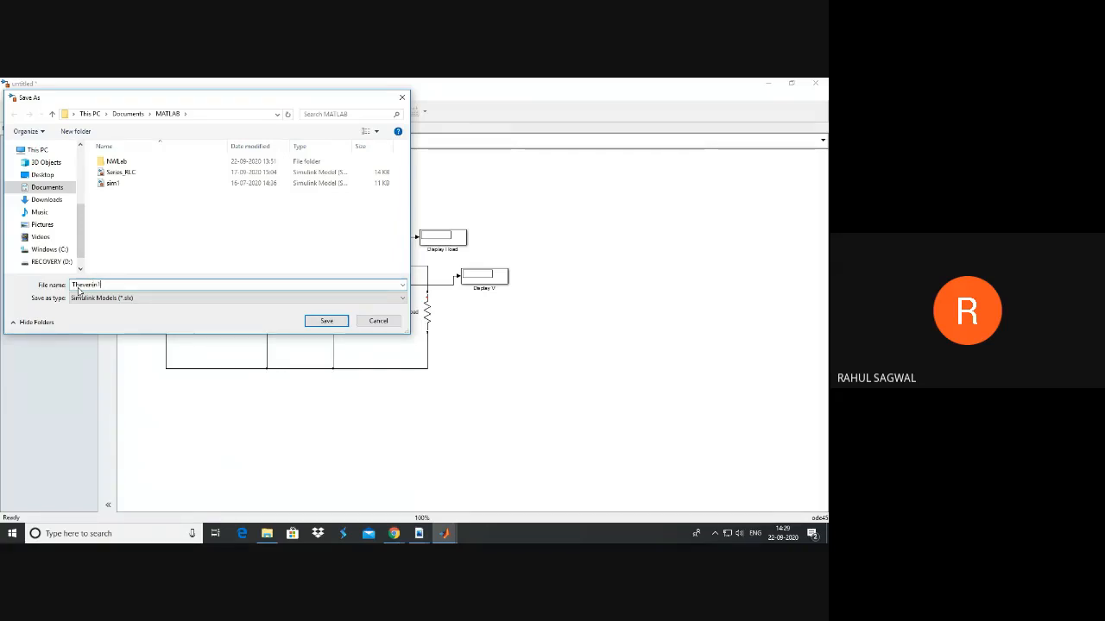
key("BackSpace")
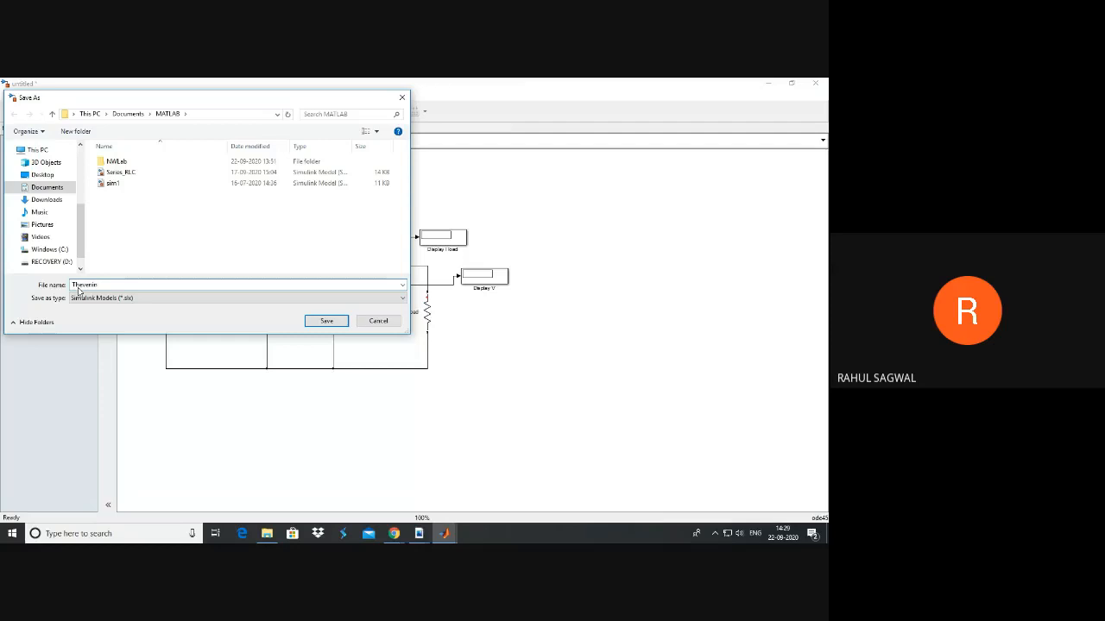
type("_original")
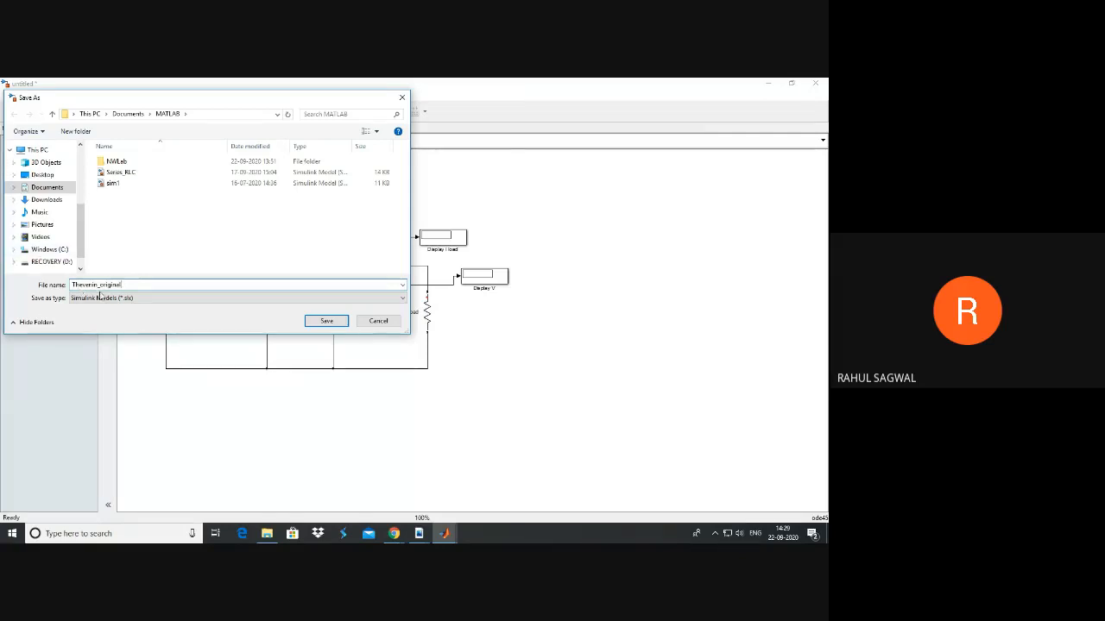
left_click(327, 322)
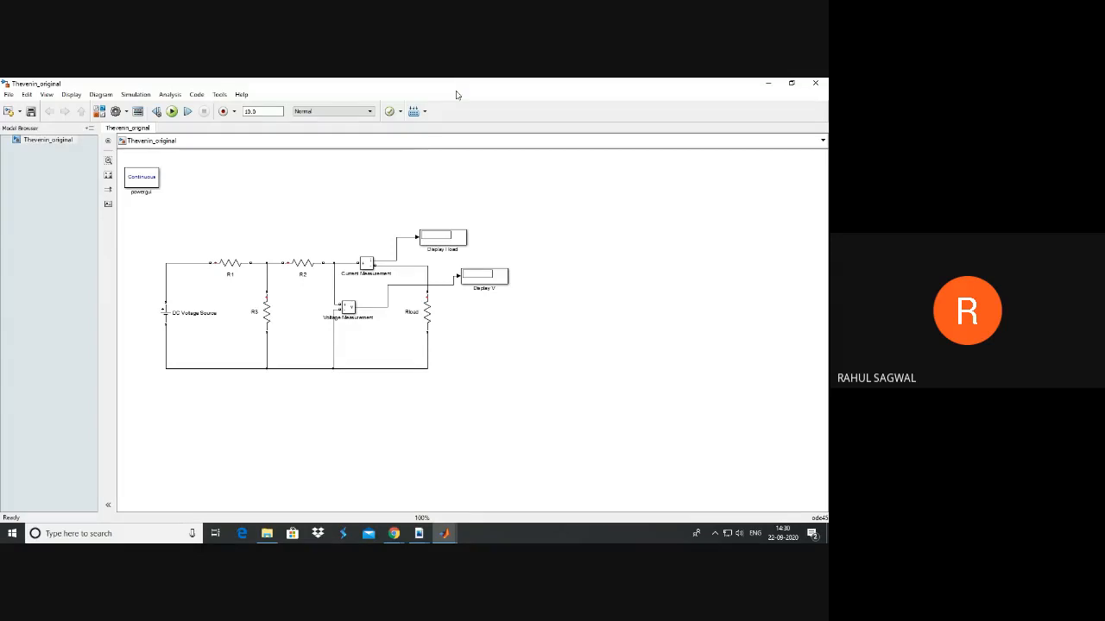
Run the Simulink simulation, and switch to Chrome to compare the displays with the virtual lab's observation table.
left_click(171, 111)
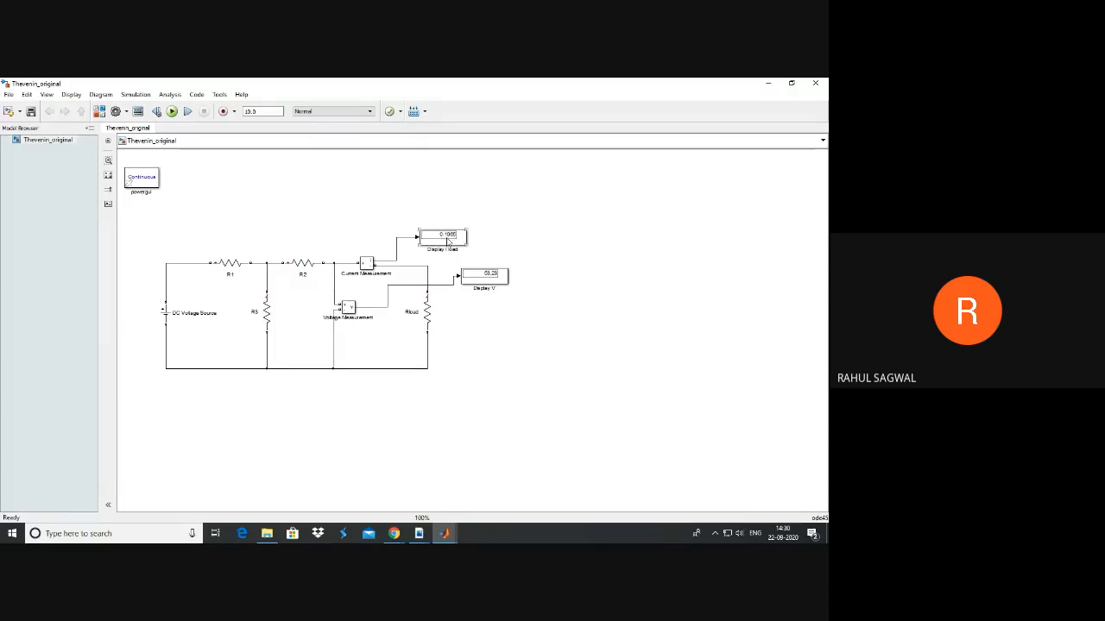
left_click(394, 533)
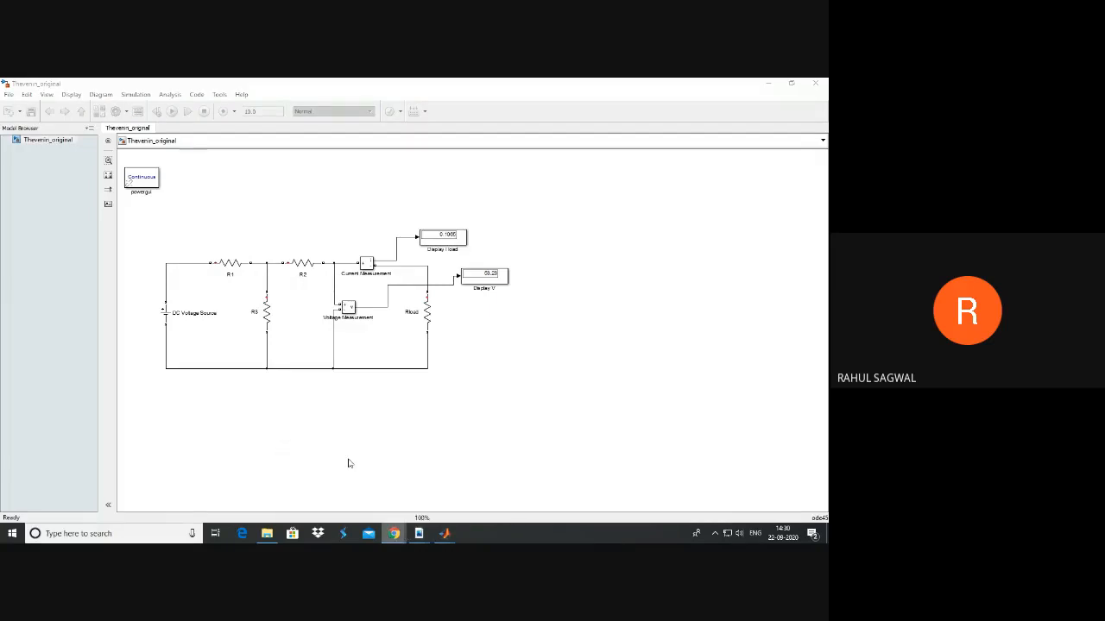
left_click(350, 463)
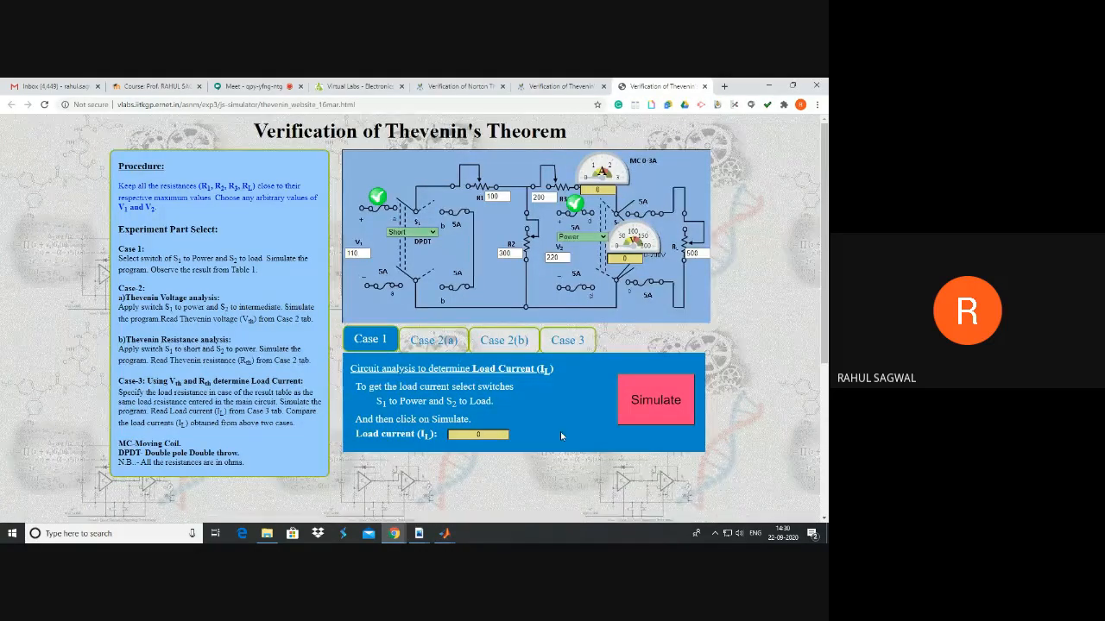
scroll(560, 431, "down", 3)
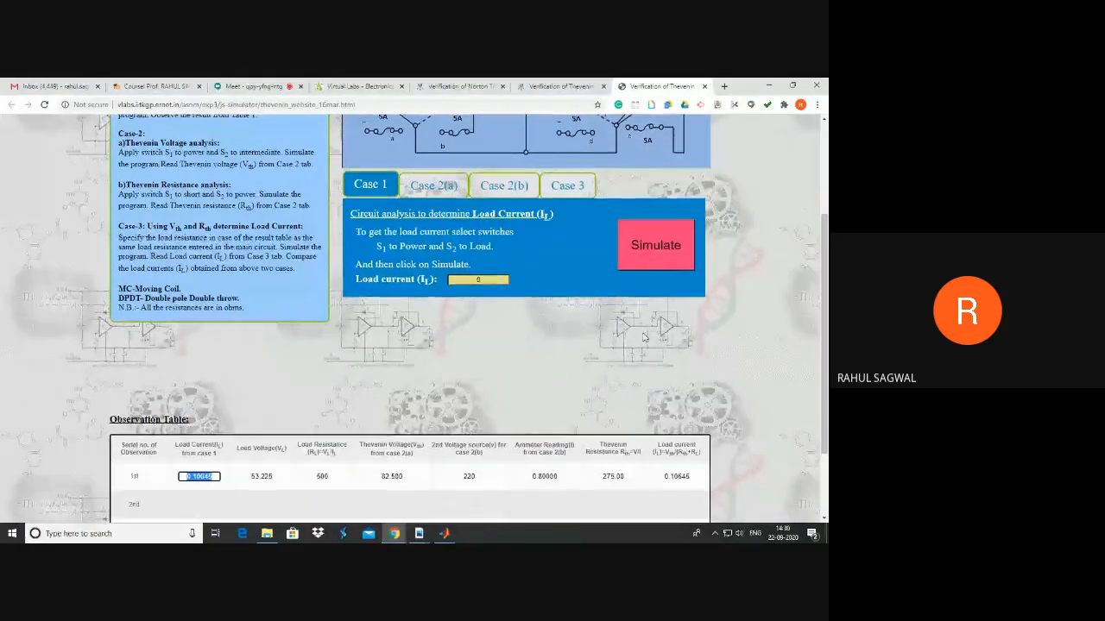
scroll(643, 337, "up", 2)
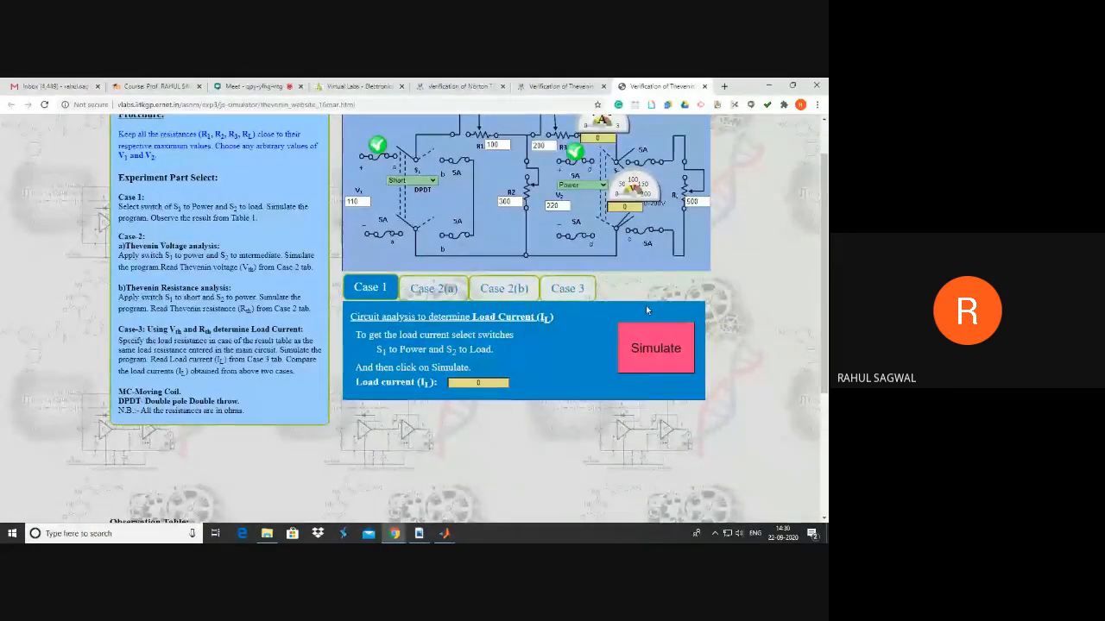
Set switch S1 to Power and S2 to Load in the virtual lab, and simulate Case 1 for the load current.
left_click(653, 351)
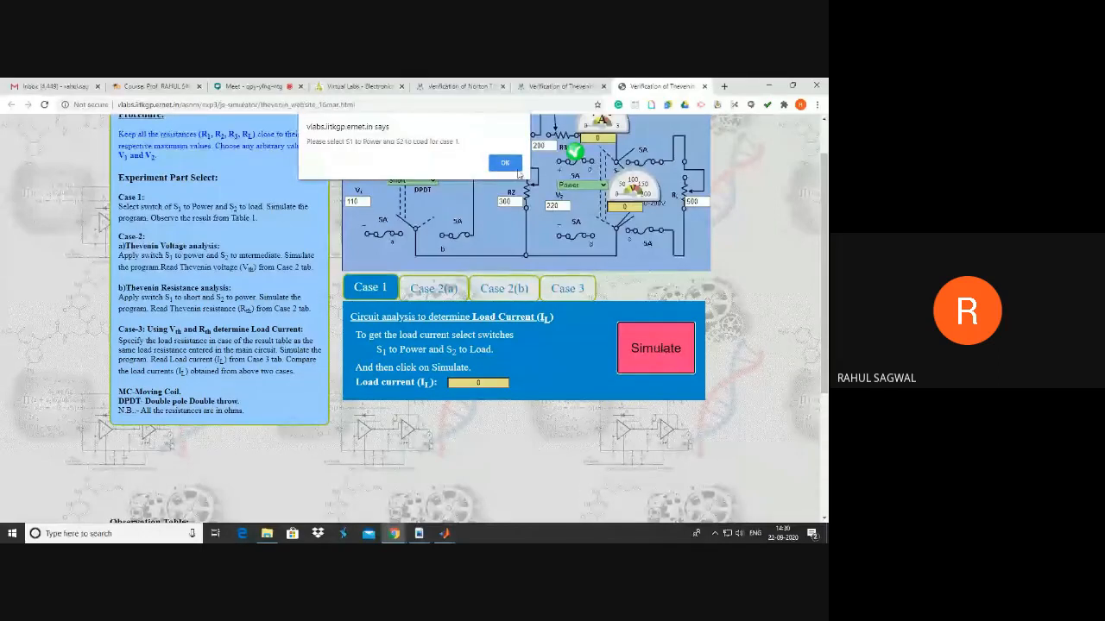
left_click(505, 164)
scroll(425, 231, "up", 1)
left_click(425, 231)
left_click(412, 250)
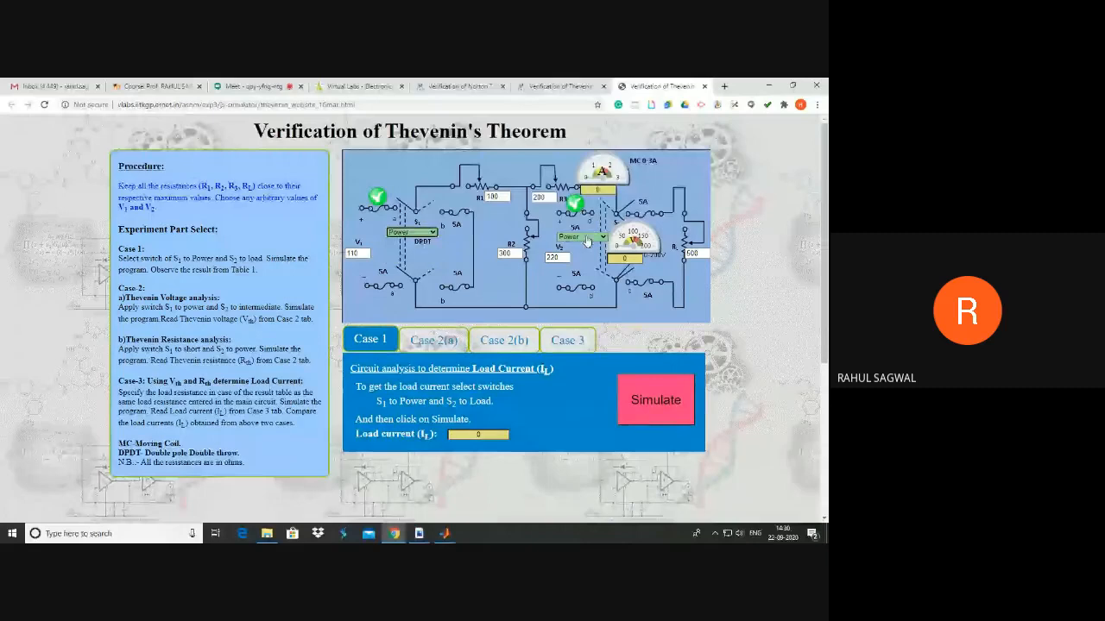
left_click(587, 238)
left_click(587, 256)
left_click(656, 400)
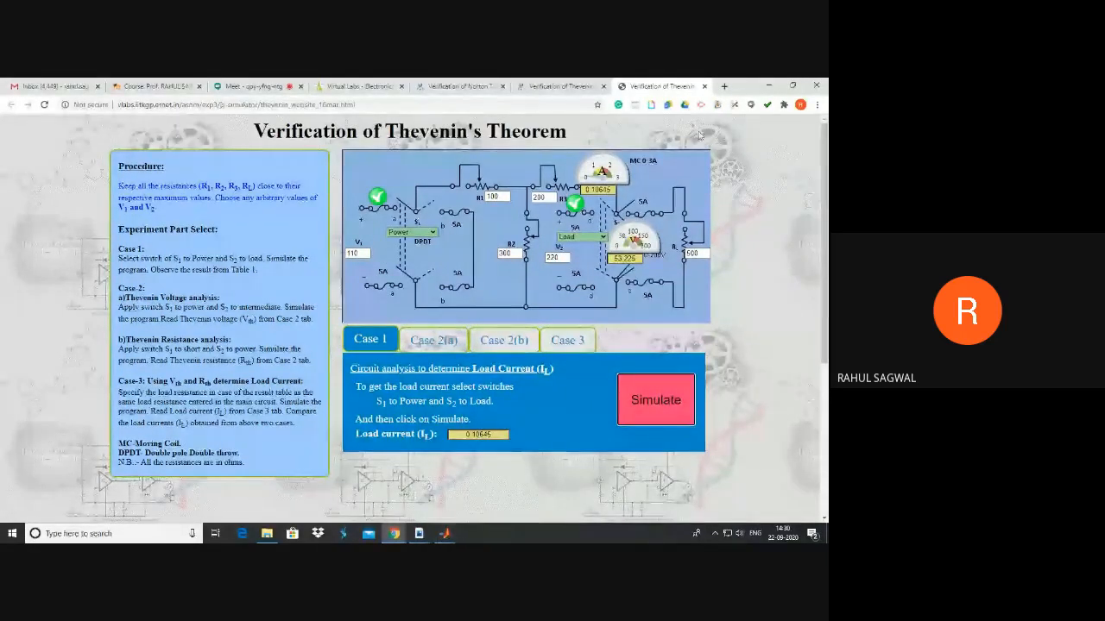
Return to the Simulink model, lower the Display V block slightly to straighten its signal line, and save the model.
left_click(767, 86)
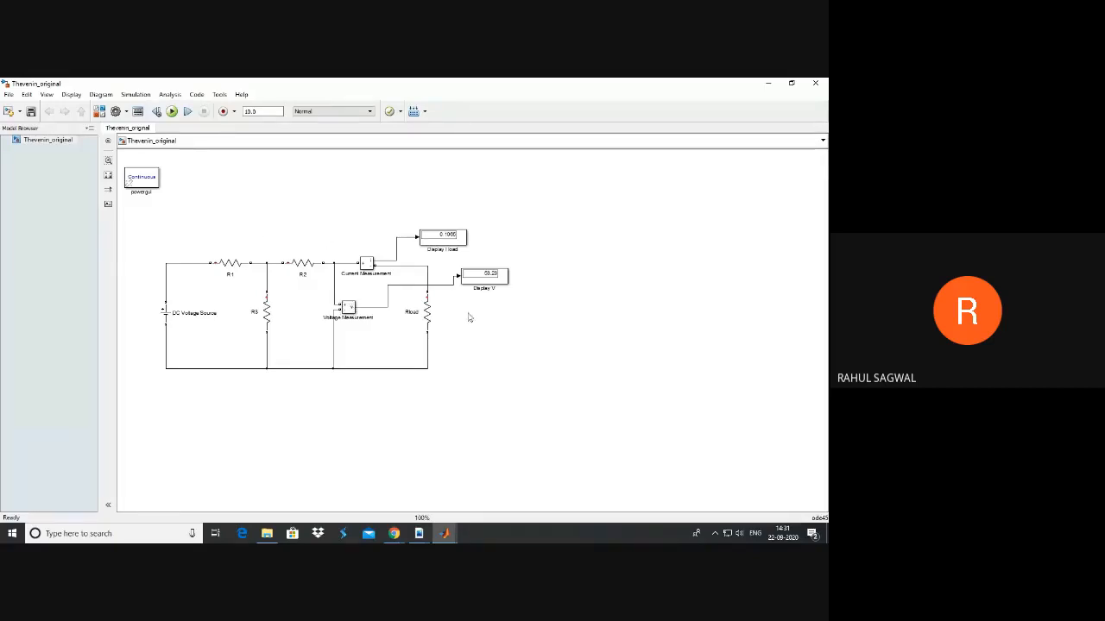
left_click_drag(474, 281, 477, 292)
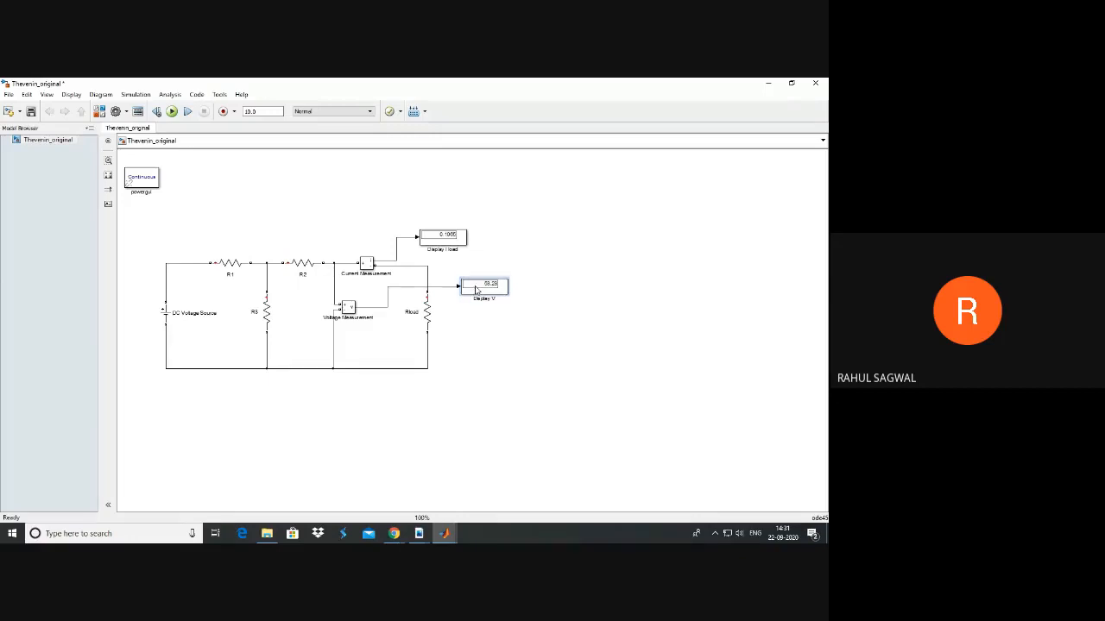
left_click(508, 364)
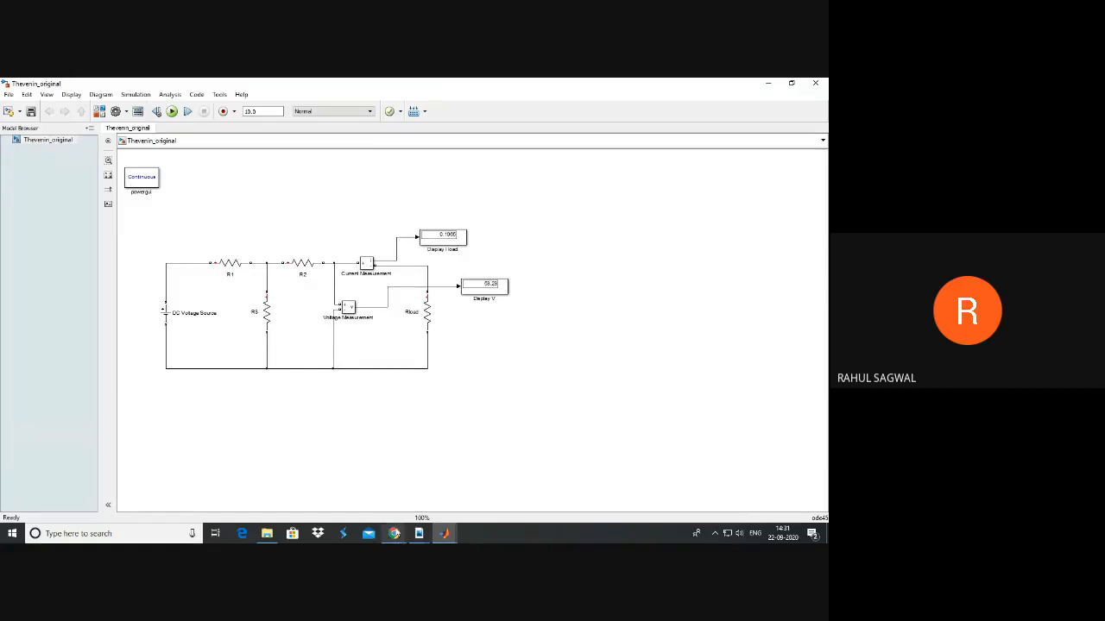
Switch to the virtual lab in Chrome, set S2 to Intermediate, and simulate Case 2(a) for the Thevenin voltage.
mouse_move(393, 533)
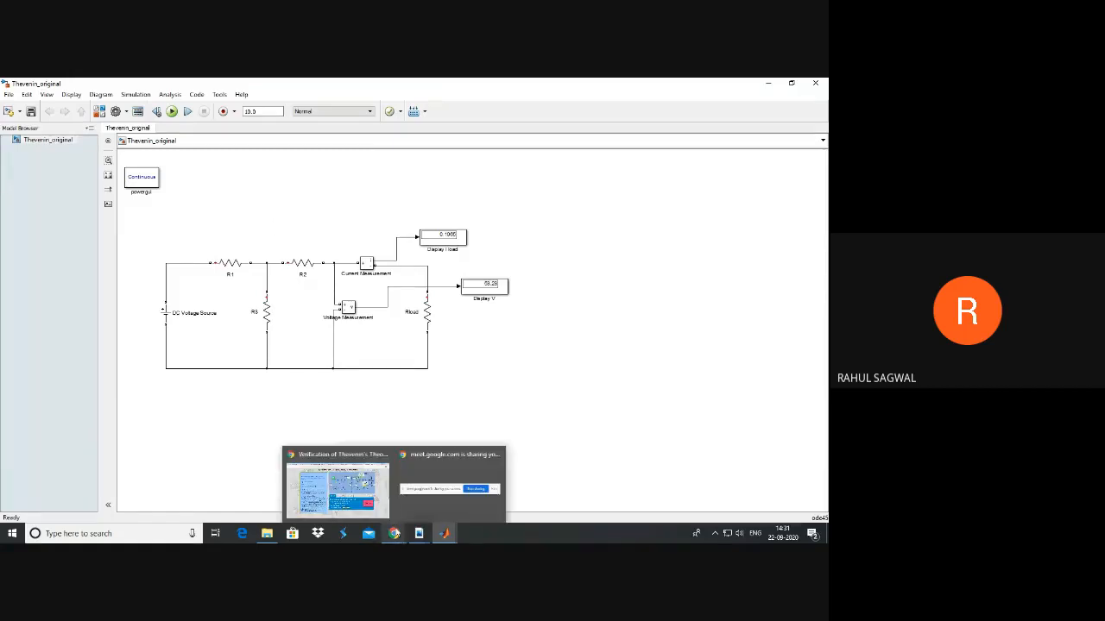
left_click(363, 466)
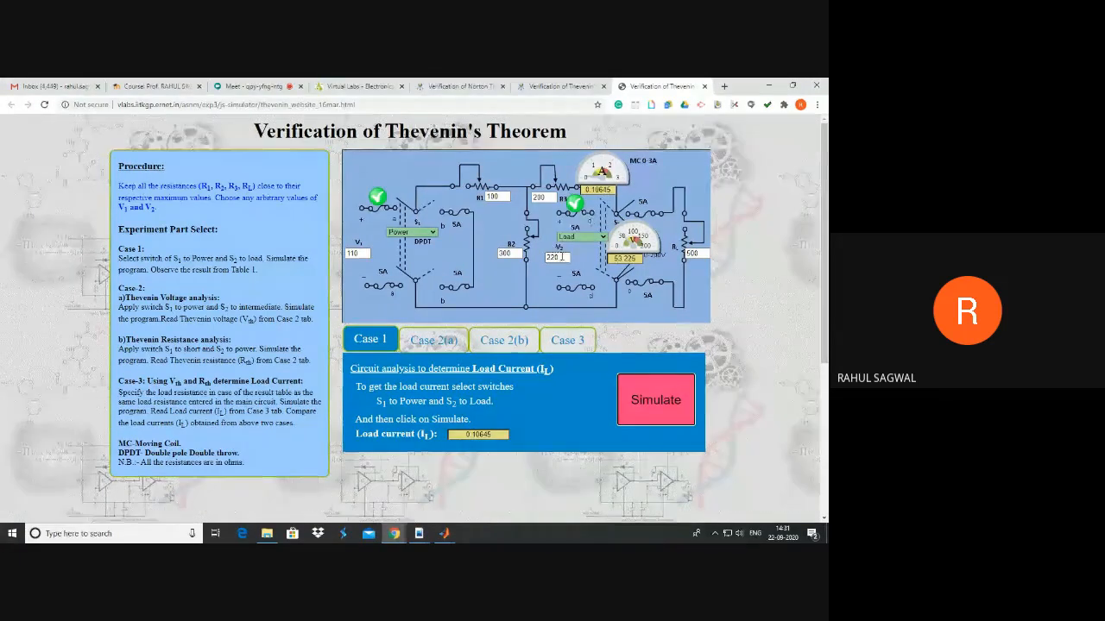
left_click(448, 341)
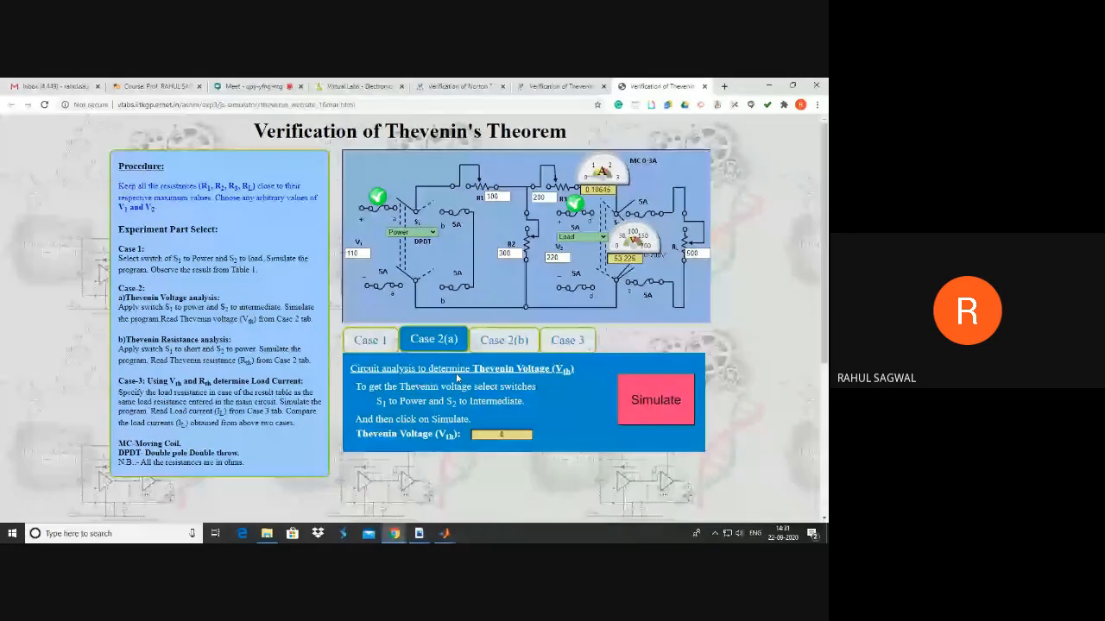
left_click(579, 238)
left_click(578, 263)
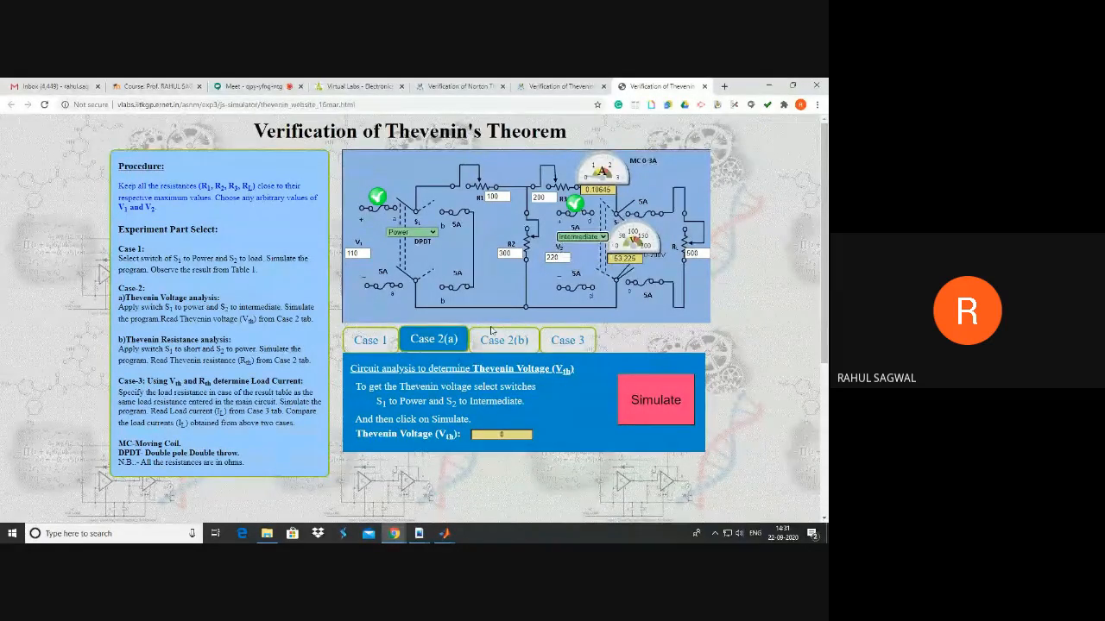
left_click(655, 422)
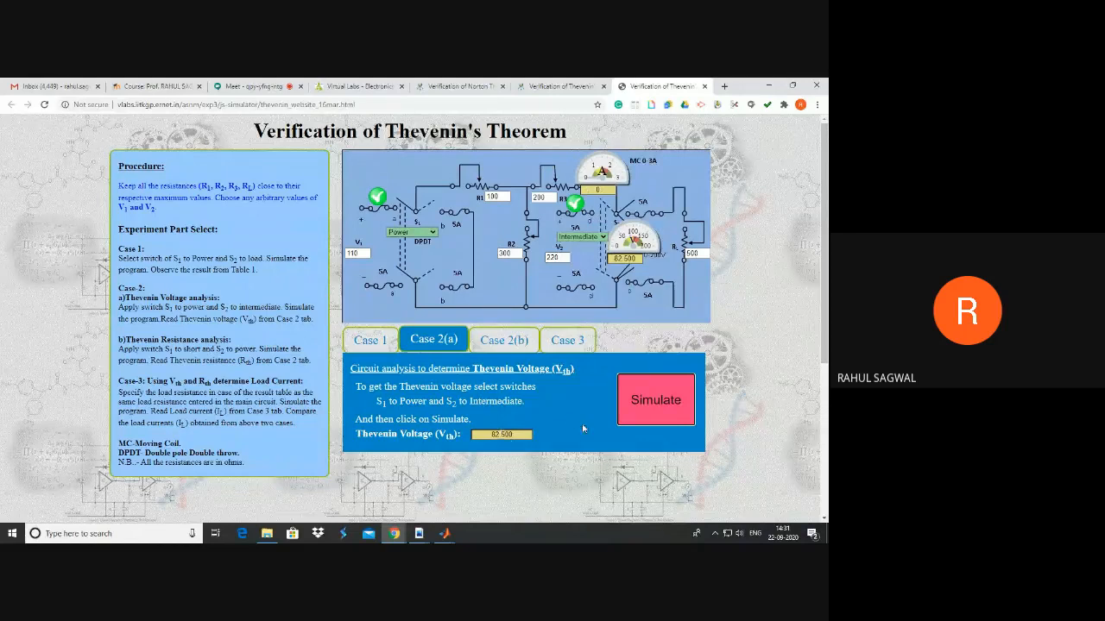
Return to the Thevenin_original Simulink model, copy the entire circuit into a new blank model, and maximize that model's window.
left_click(768, 86)
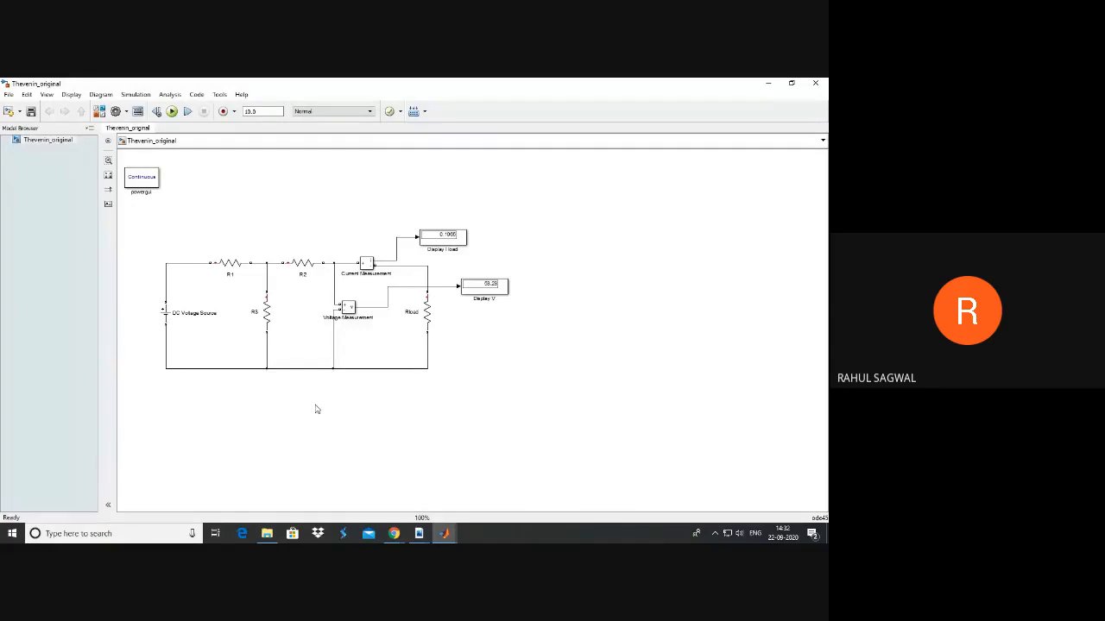
key("ctrl+a")
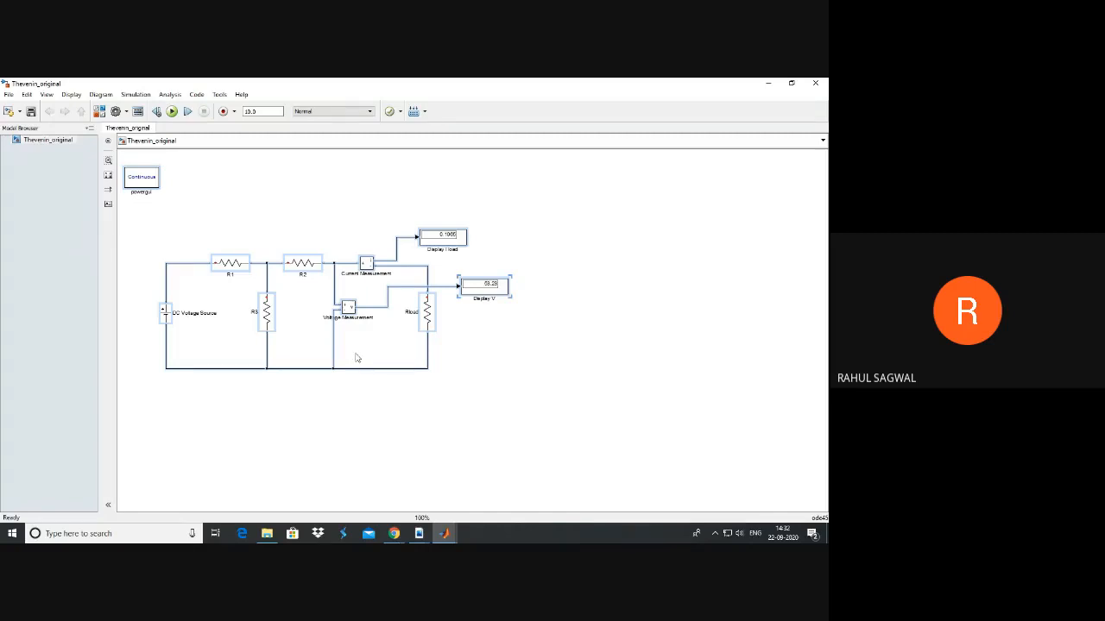
key("ctrl+n")
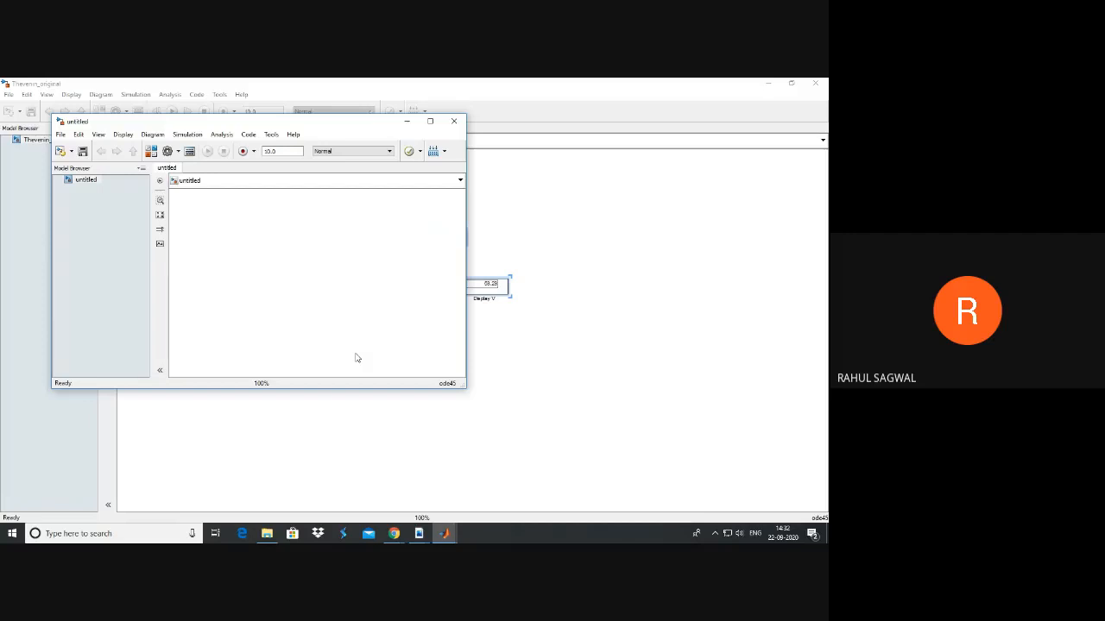
key("ctrl+v")
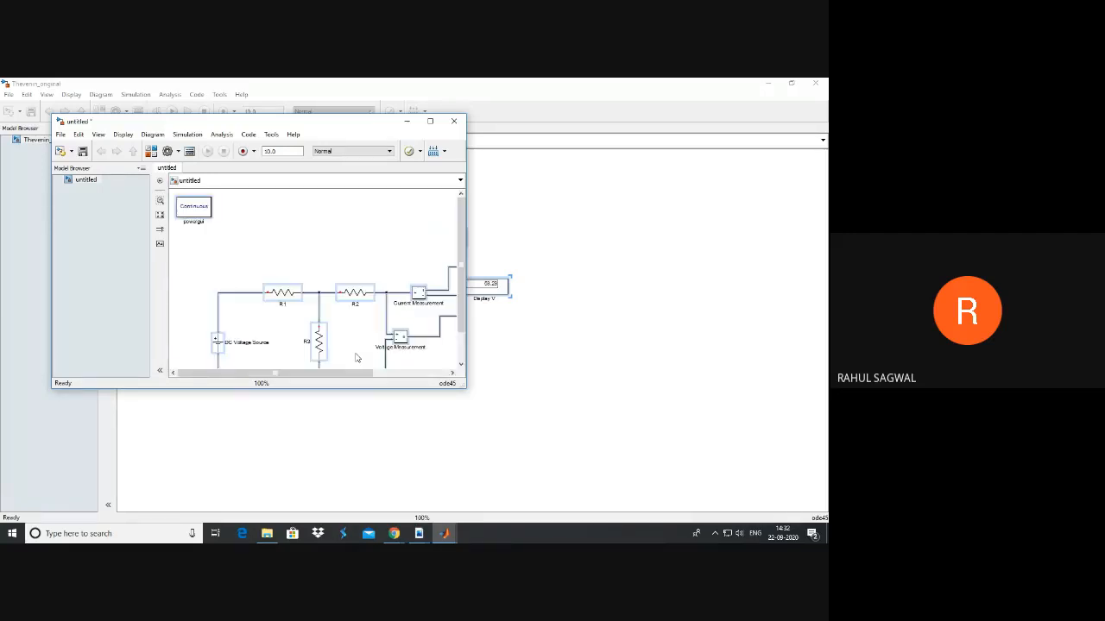
left_click(430, 121)
left_click(315, 389)
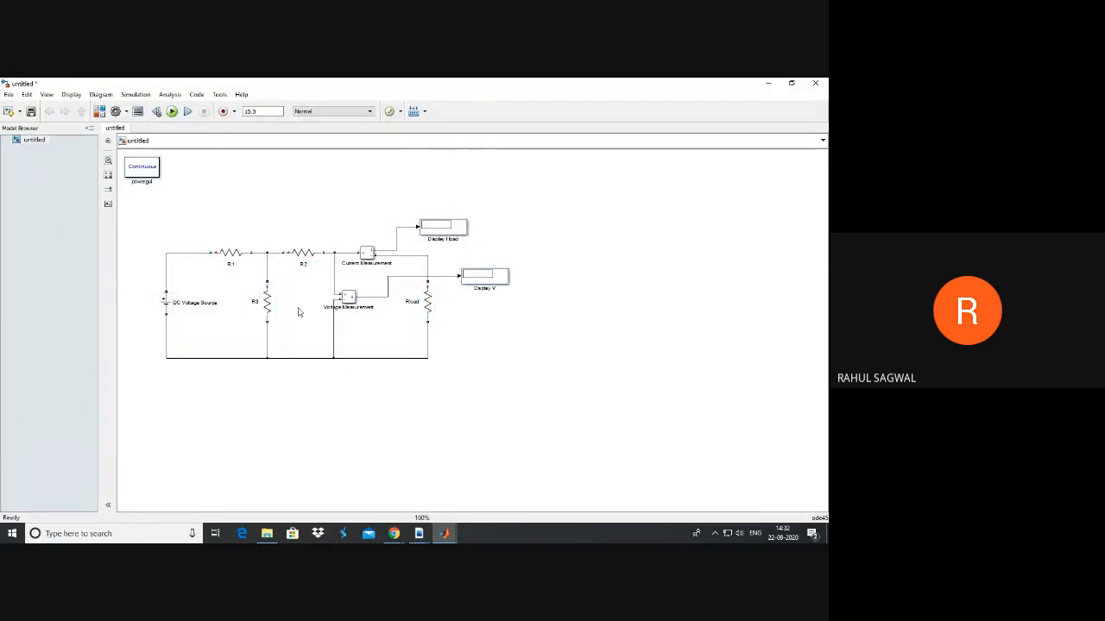
Delete the load resistor Rload from the copied circuit to leave its terminals open.
left_click(426, 302)
key("Delete")
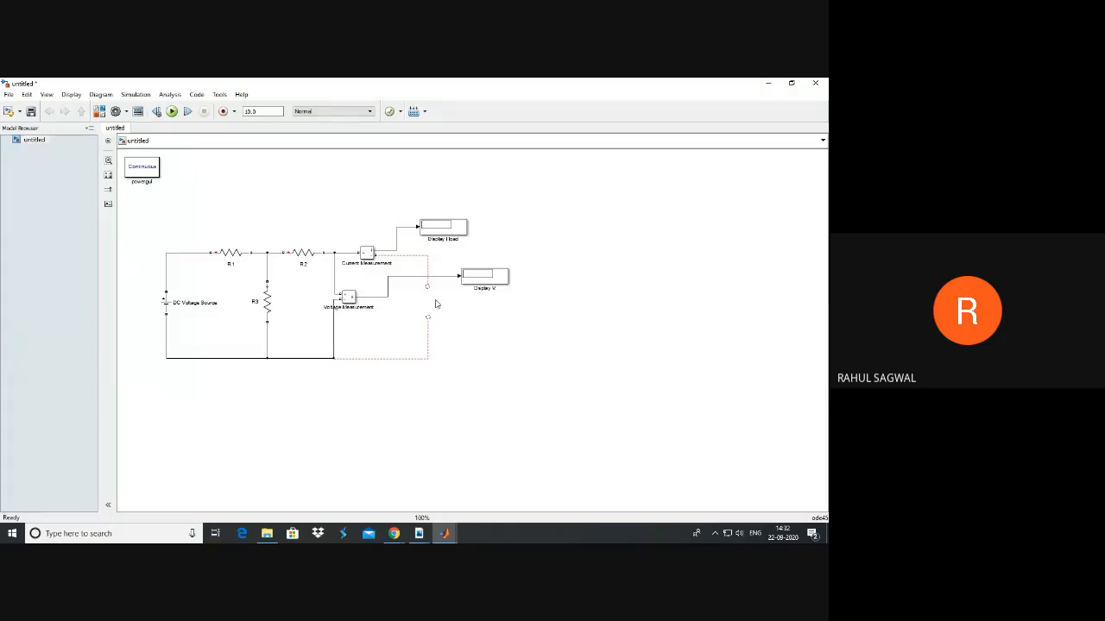
right_click(471, 277)
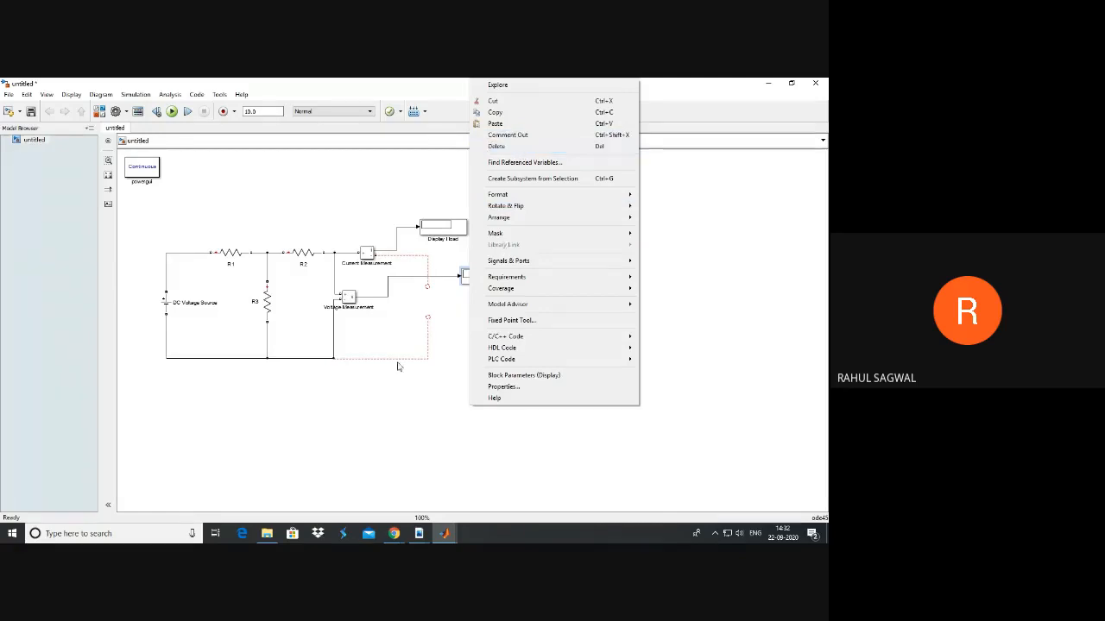
left_click(421, 334)
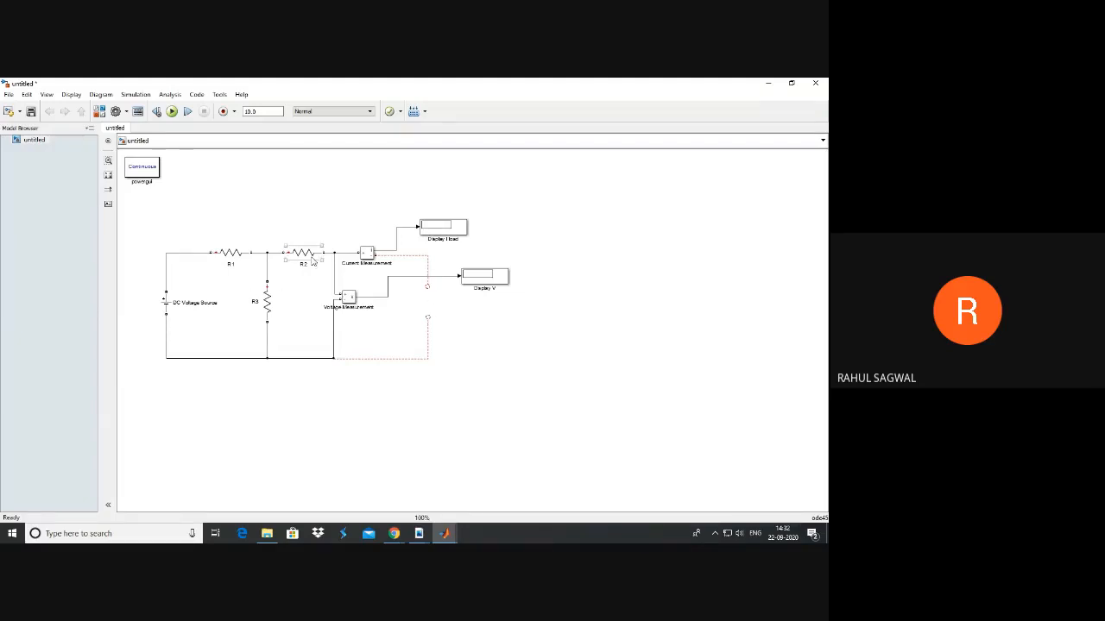
Rename the voltage display block as Display Vth.
left_click(431, 233)
left_click(365, 259)
left_click(428, 226)
type("l")
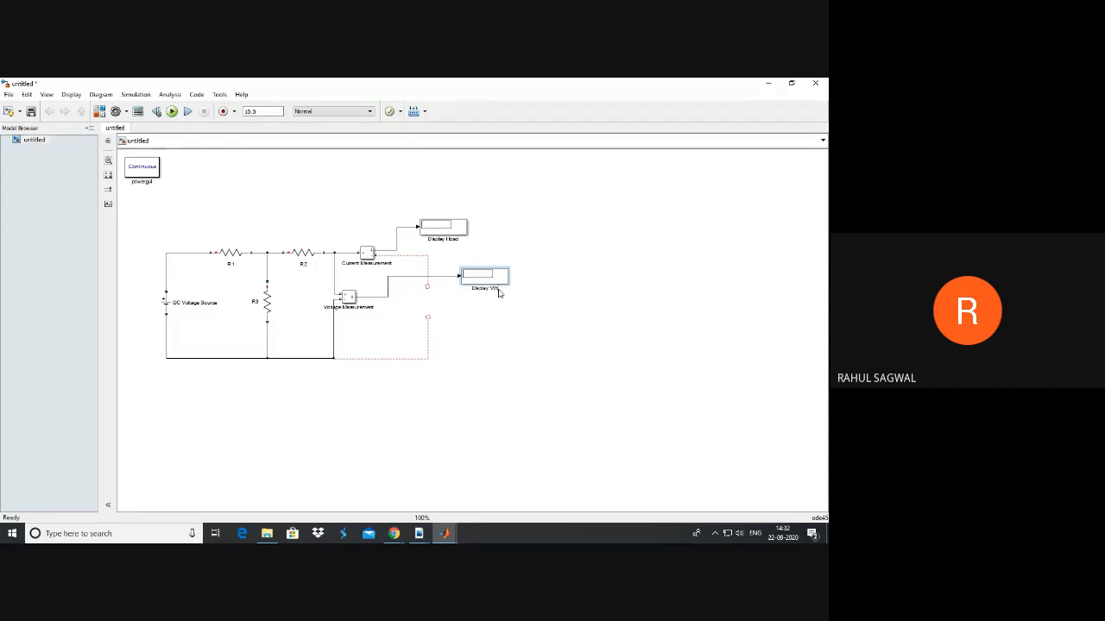
left_click(501, 316)
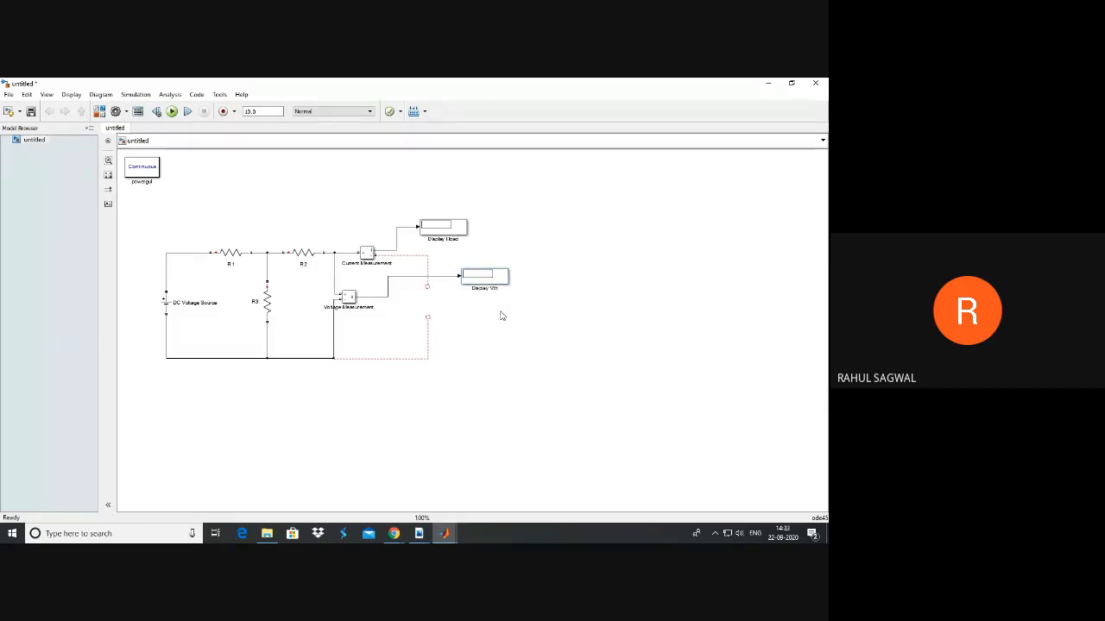
Run the open-circuit simulation, and switch to Chrome to compare Vth with the virtual lab's Case 2(a) Thevenin voltage.
left_click(172, 112)
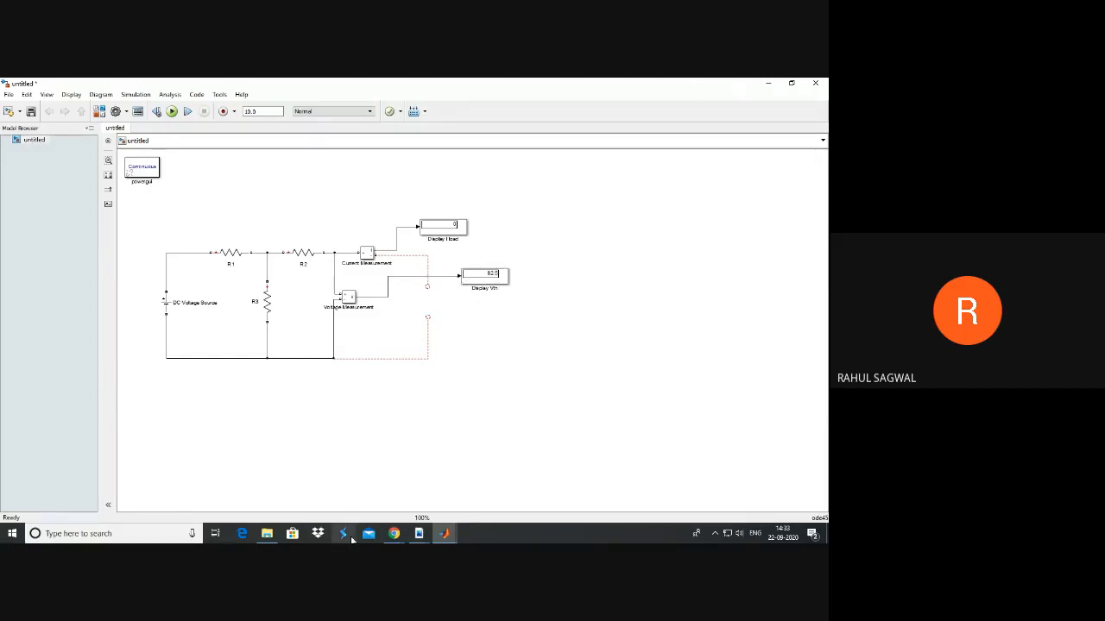
left_click(394, 533)
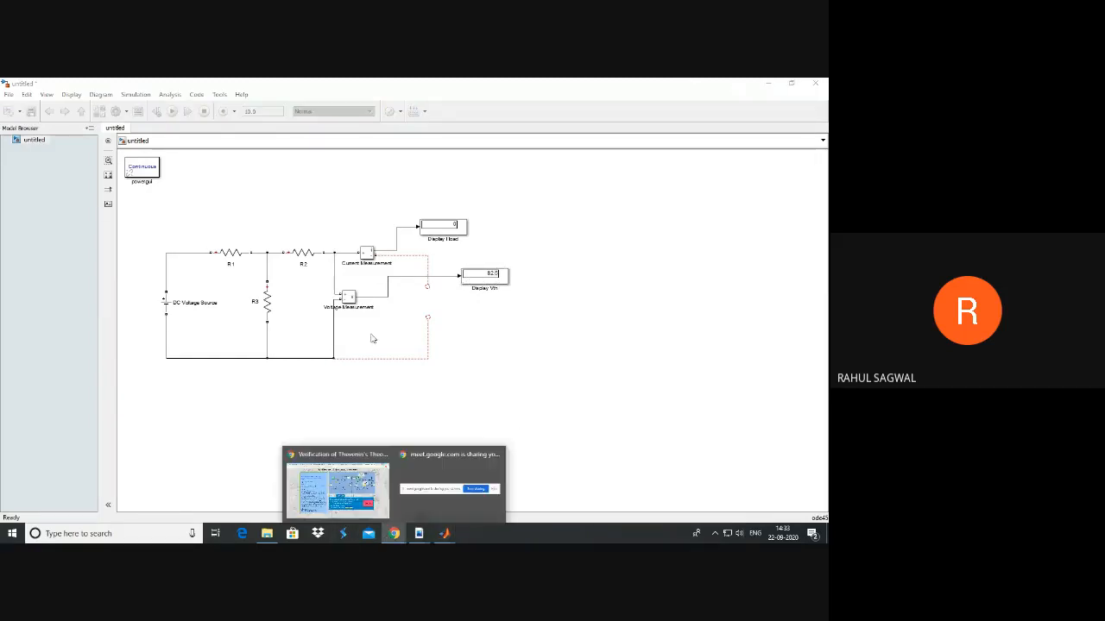
left_click(356, 462)
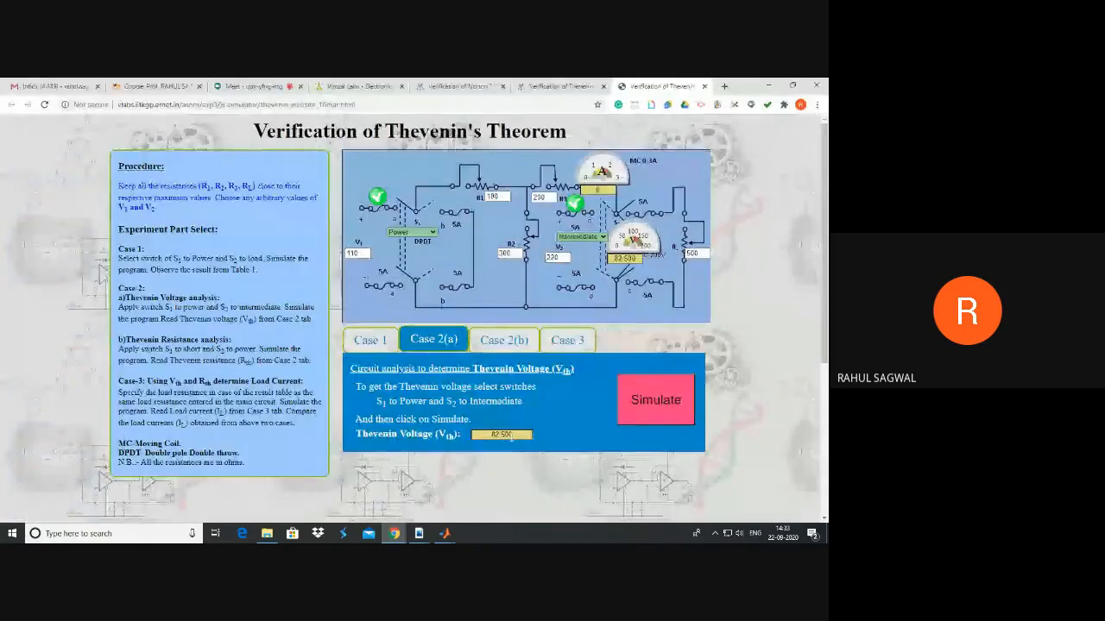
Return to the untitled Simulink model and save it as Thevenin_Vth in the MATLAB documents folder.
left_click(445, 535)
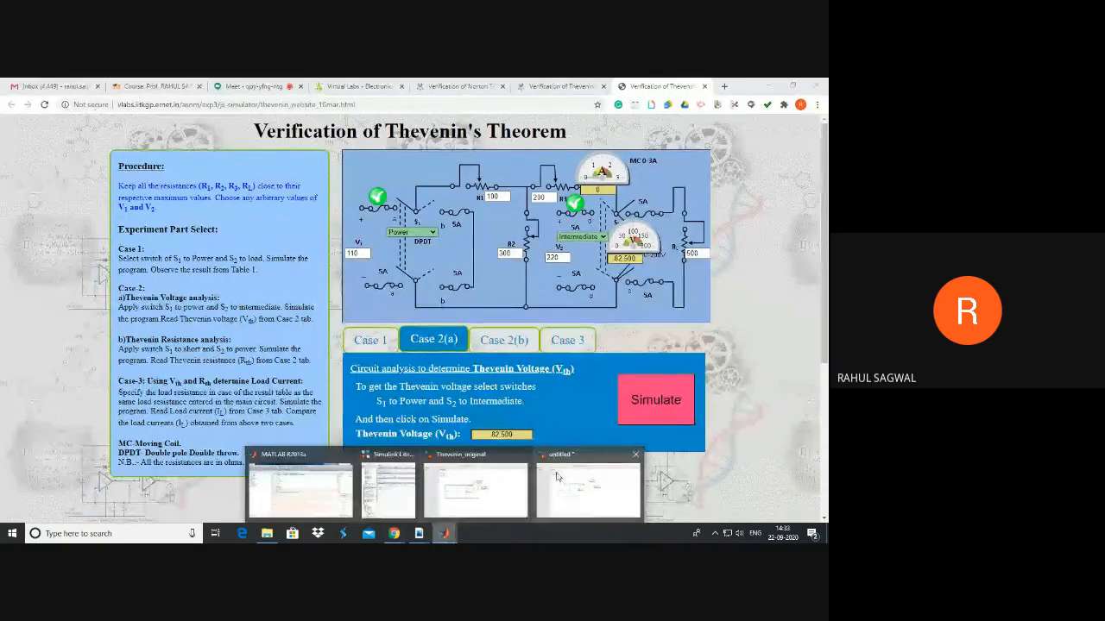
left_click(557, 477)
left_click(8, 94)
left_click(22, 153)
left_click(131, 195)
double_click(132, 281)
left_click(133, 284)
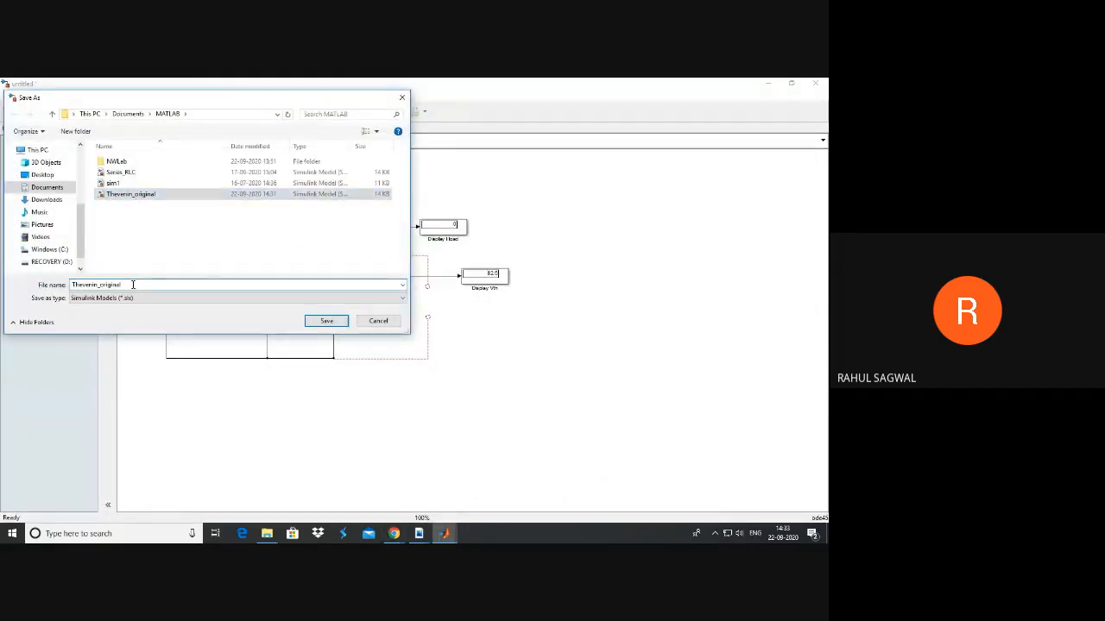
key("BackSpace")
key("BackSpace")
key("BackSpace")
key("BackSpace")
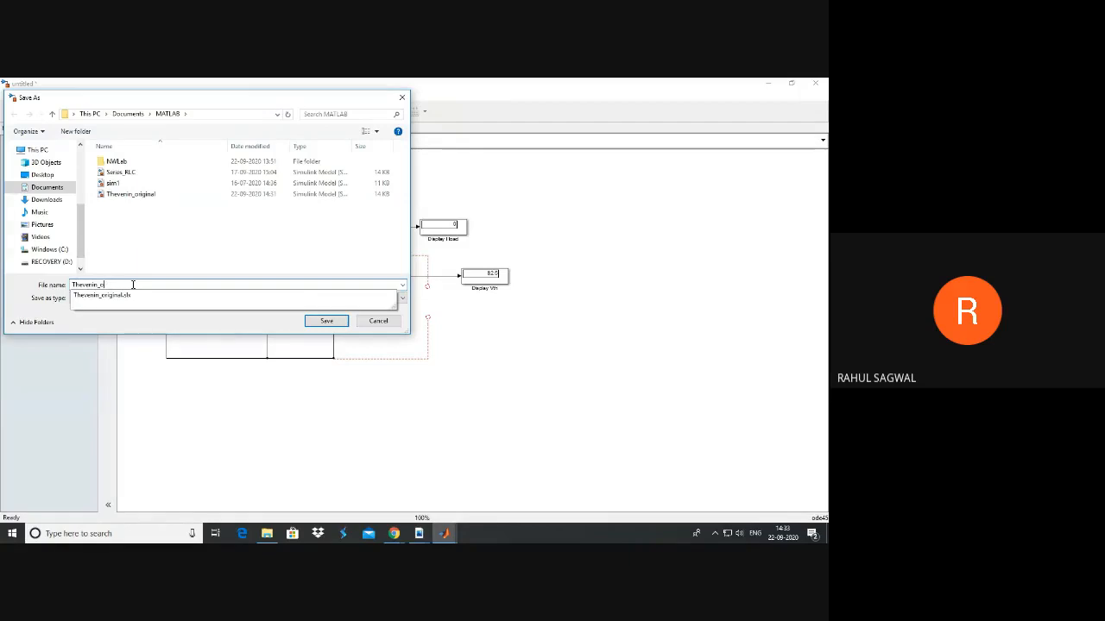
type("l")
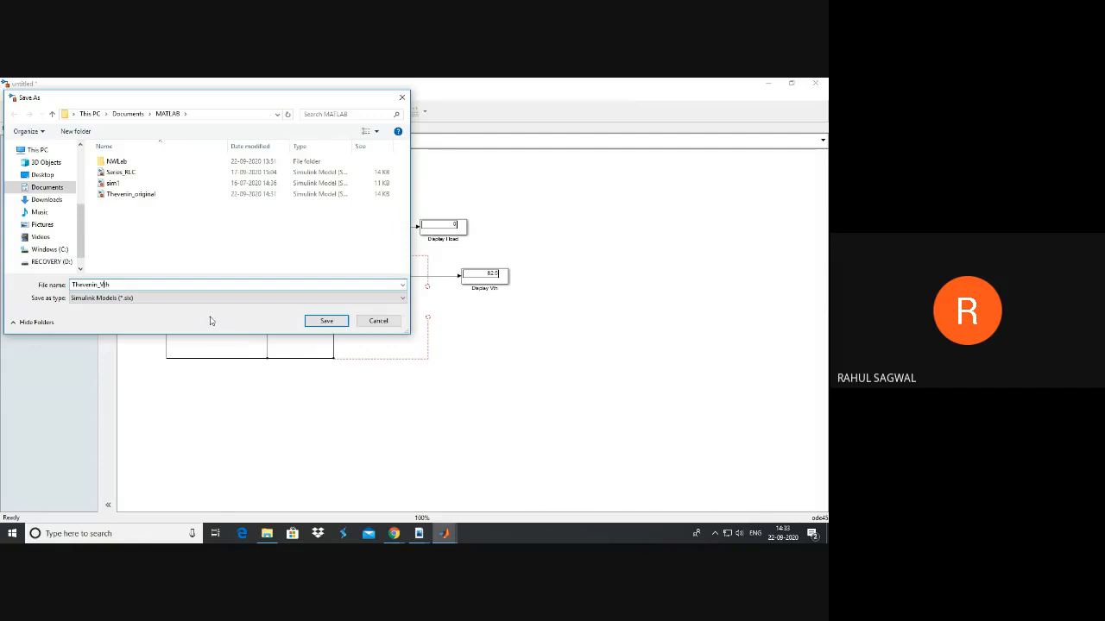
left_click(328, 319)
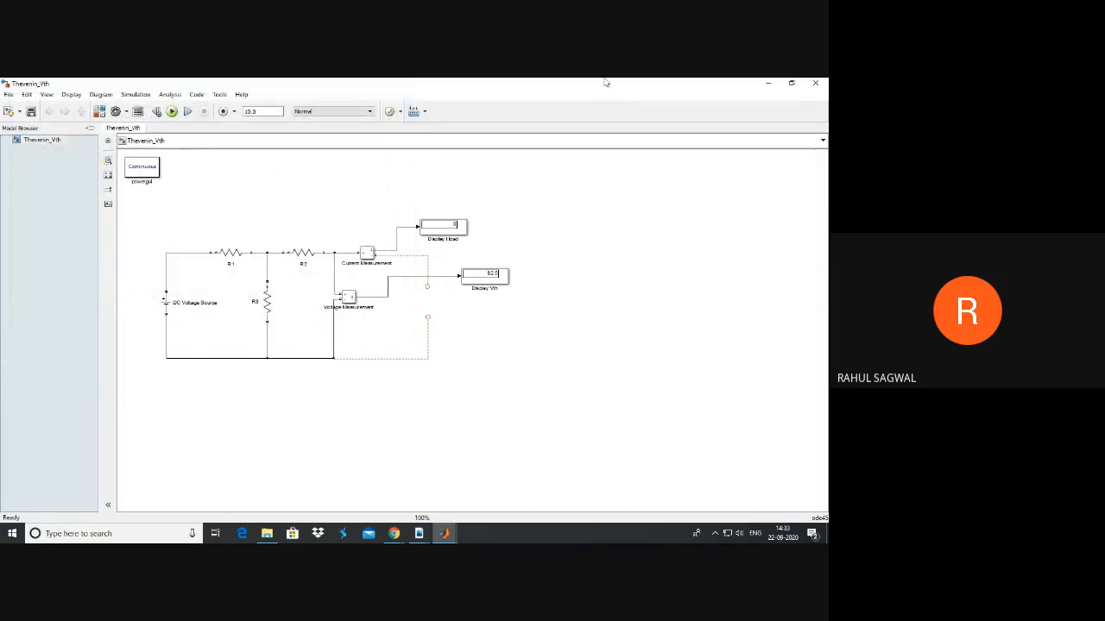
Switch to the Google Meet tab in Chrome, check the meeting's chat messages, and close the chat.
left_click(393, 533)
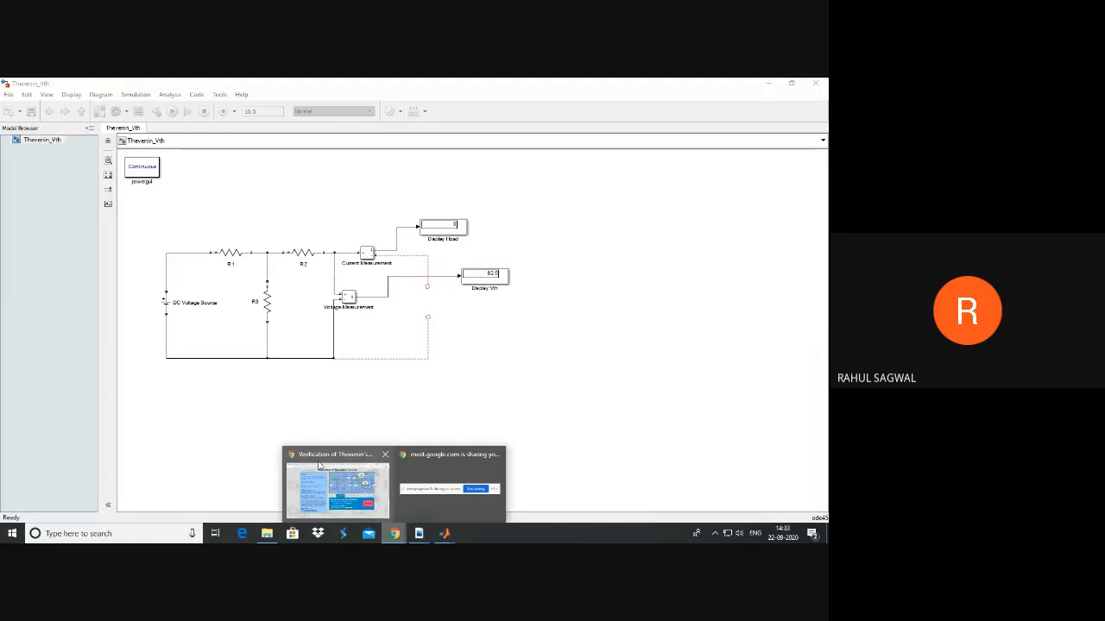
left_click(318, 465)
left_click(253, 86)
left_click(663, 130)
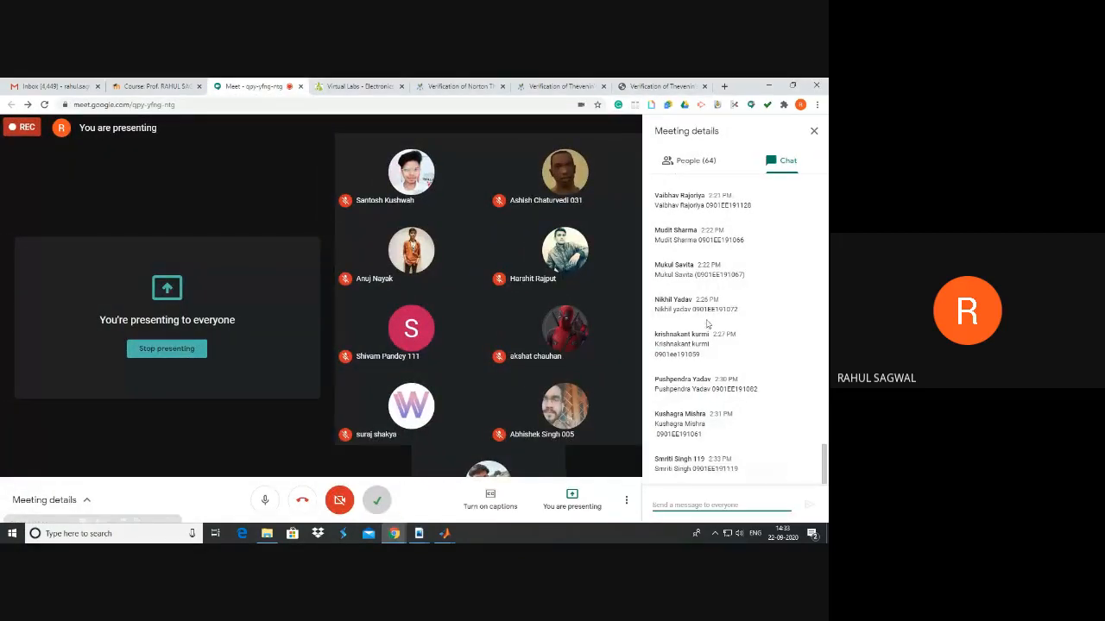
left_click(813, 131)
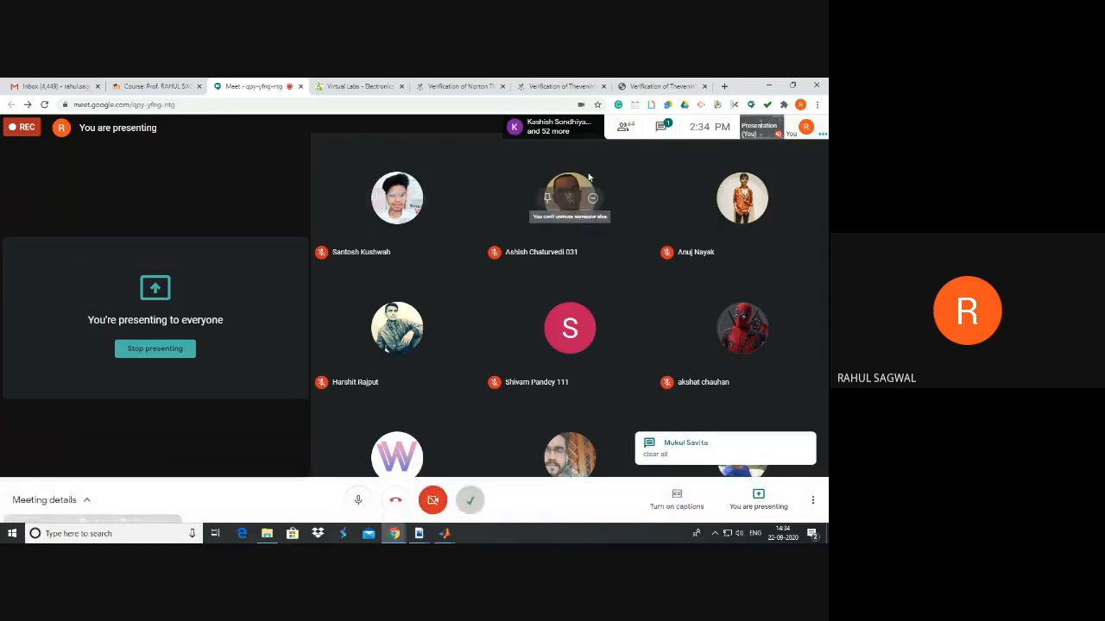
left_click(661, 126)
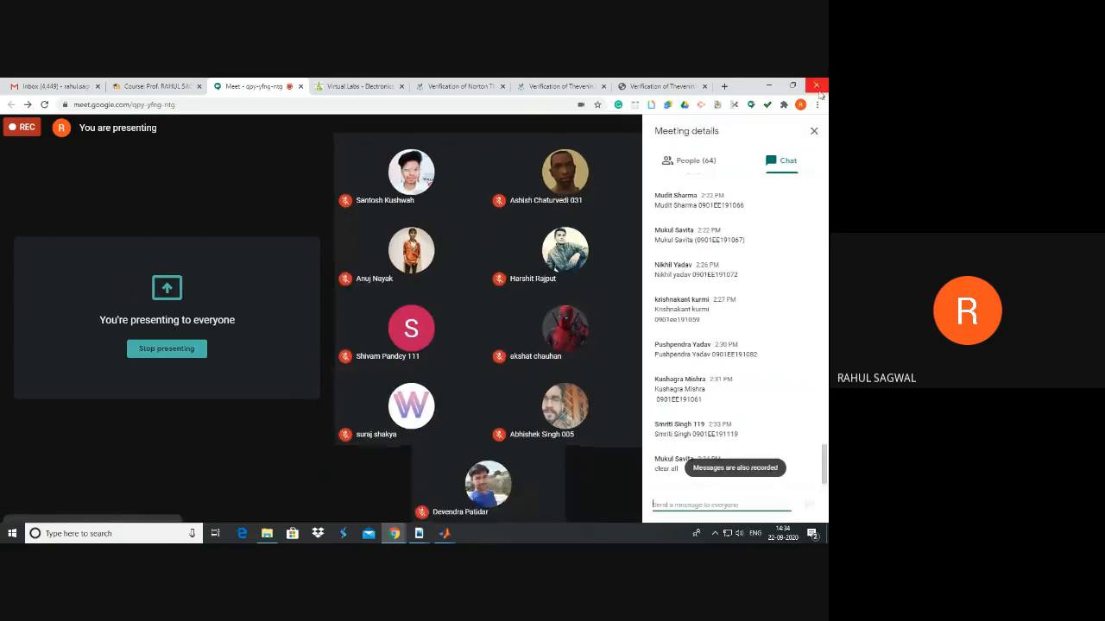
left_click(821, 131)
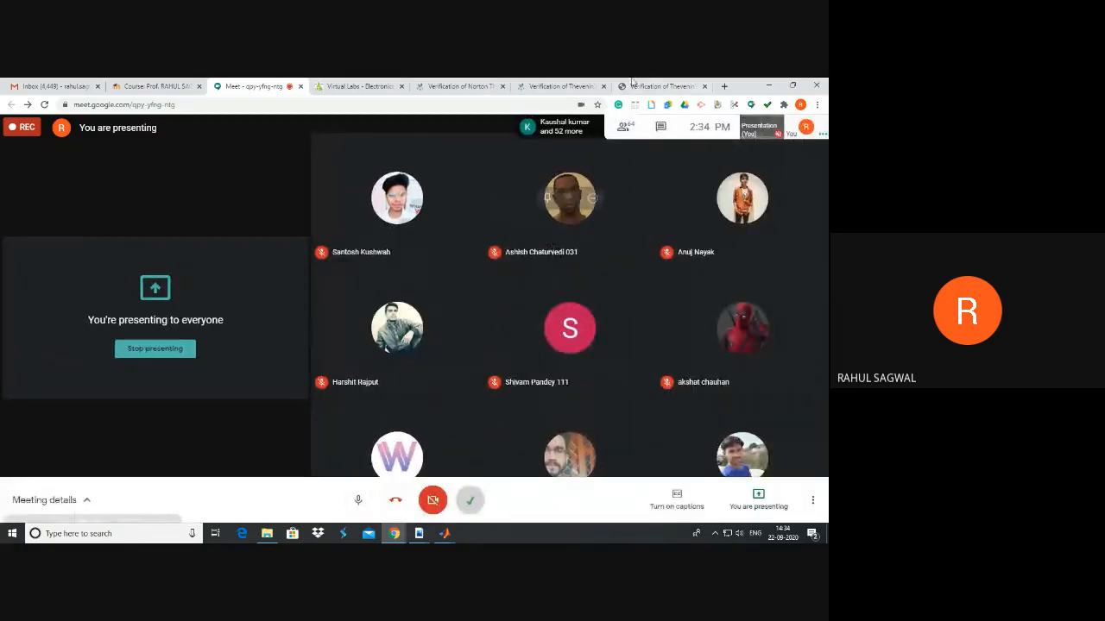
Open Case 2(b) in the virtual lab to read the Thevenin resistance instructions, and return to the Thevenin_Vth Simulink model.
left_click(660, 87)
left_click(499, 336)
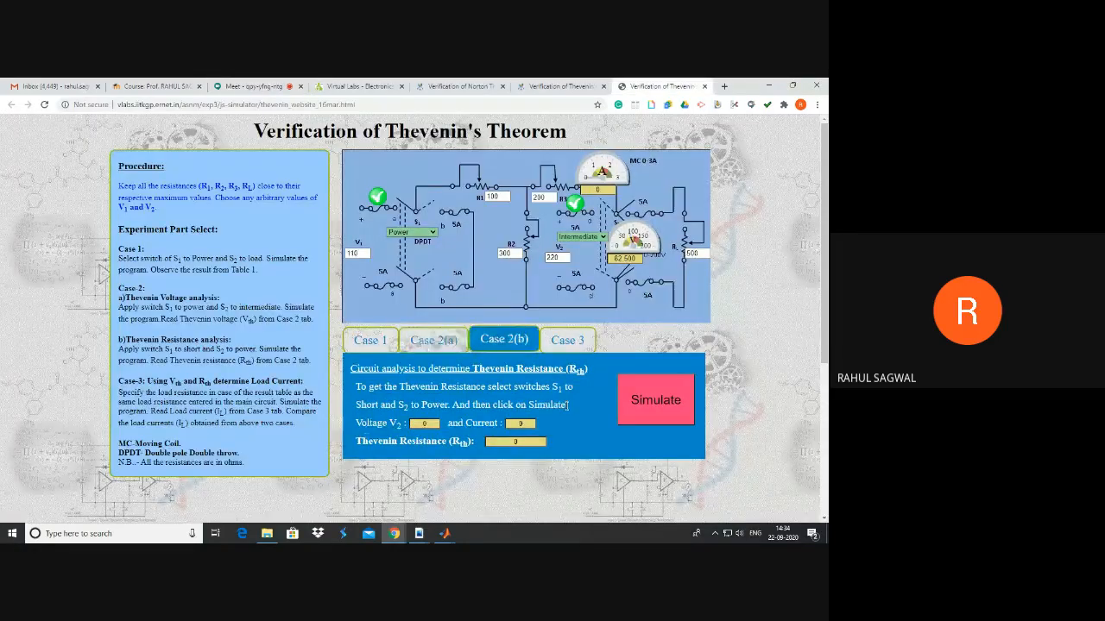
left_click(442, 535)
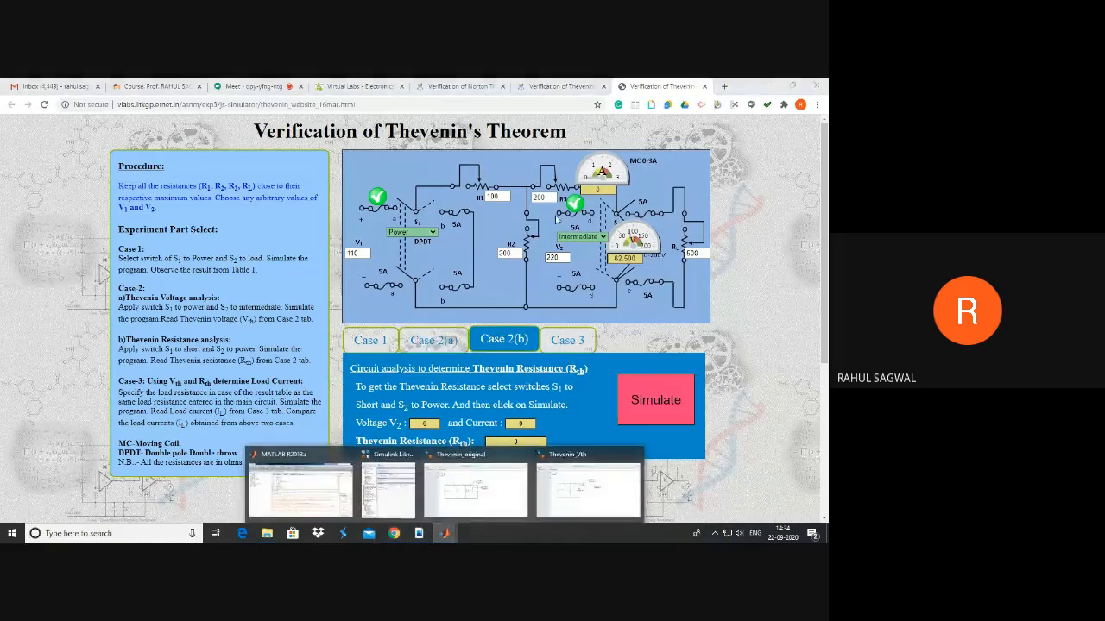
left_click(774, 90)
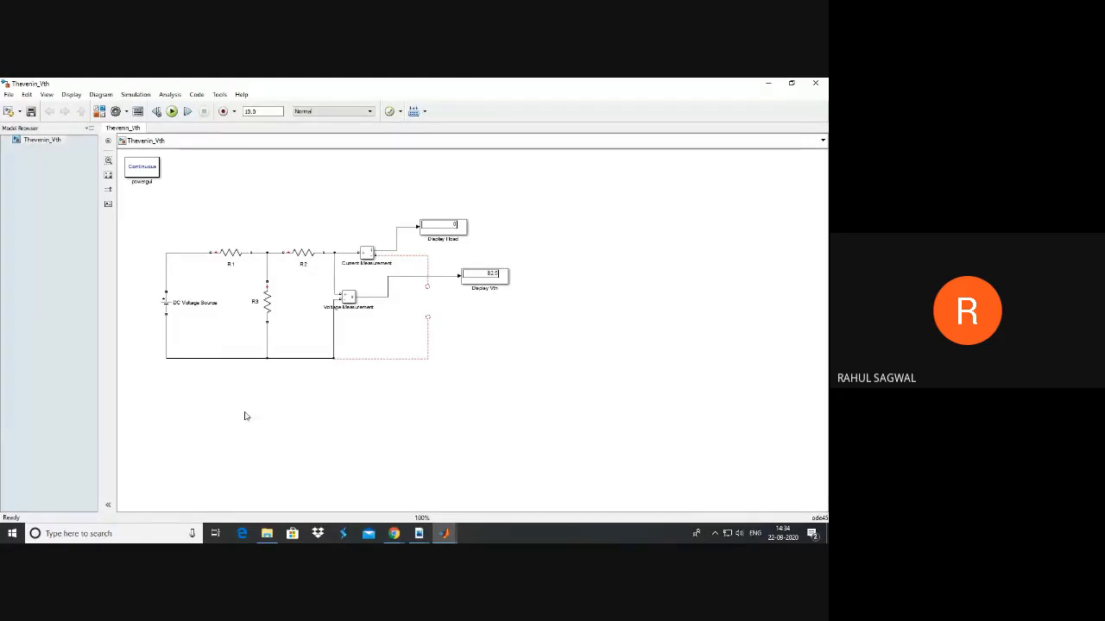
Create another new Simulink model, paste the copied original circuit with Rload into it, and maximize its window.
key("ctrl+n")
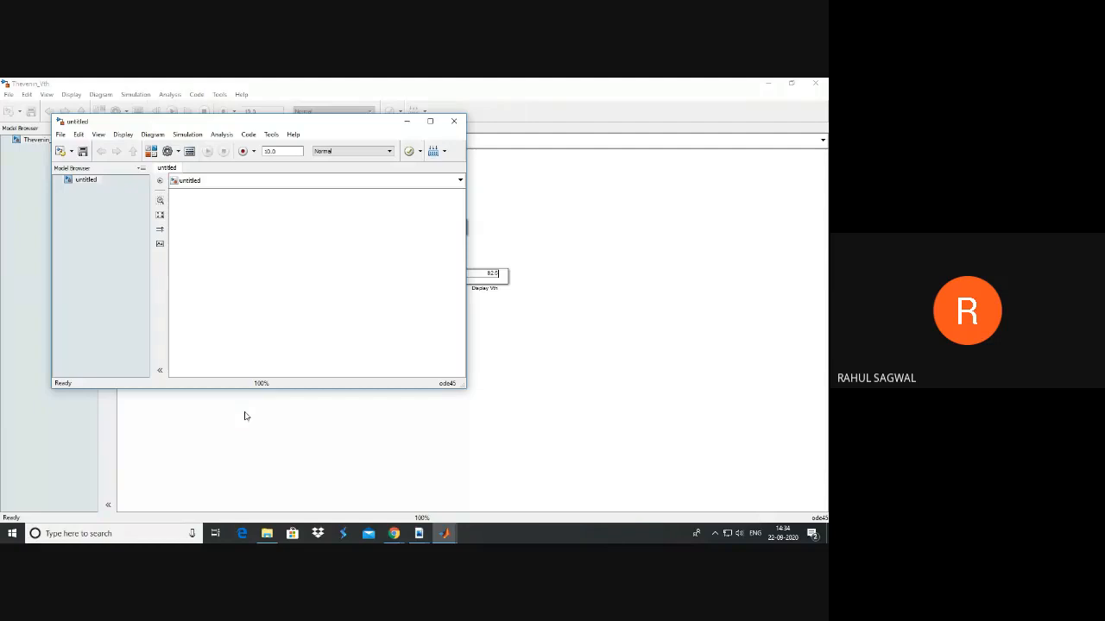
left_click(454, 120)
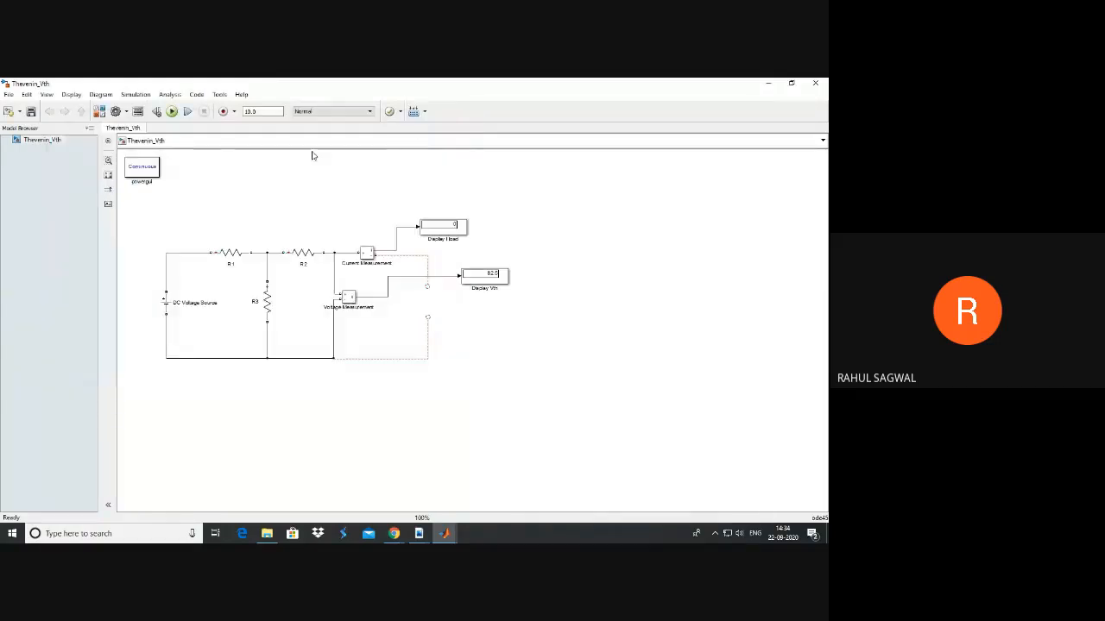
left_click(8, 94)
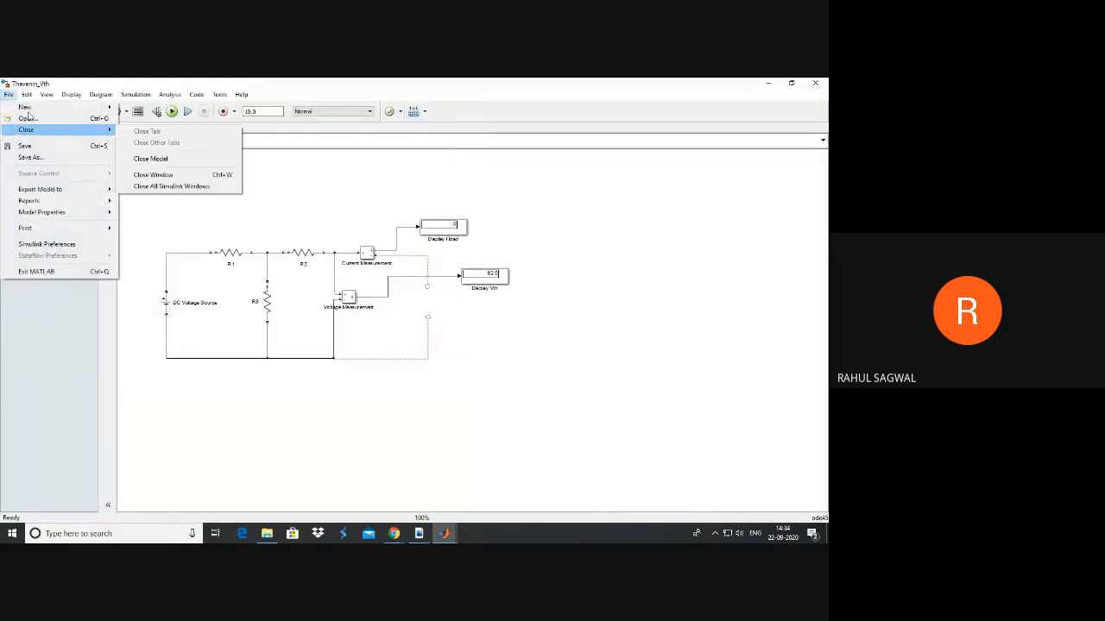
mouse_move(109, 108)
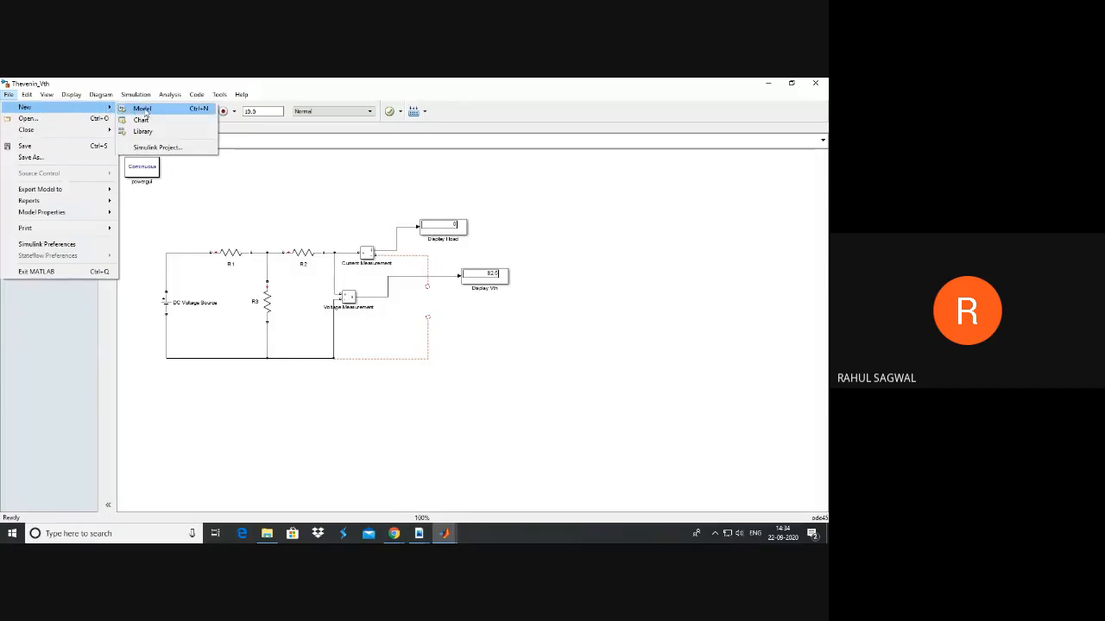
left_click(143, 110)
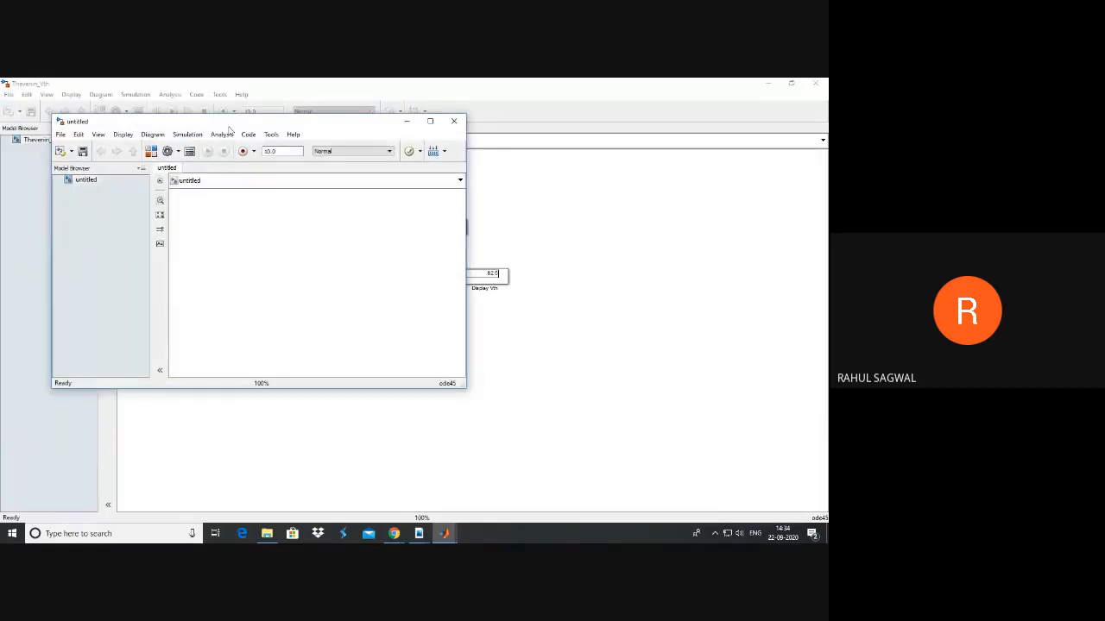
left_click_drag(229, 129, 428, 169)
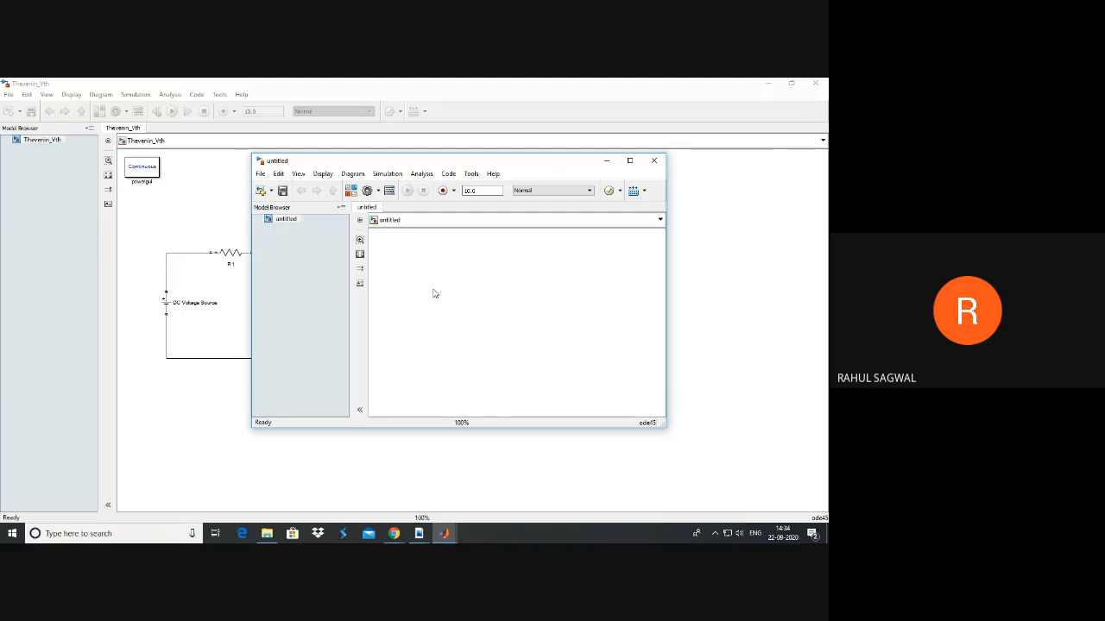
key("ctrl+v")
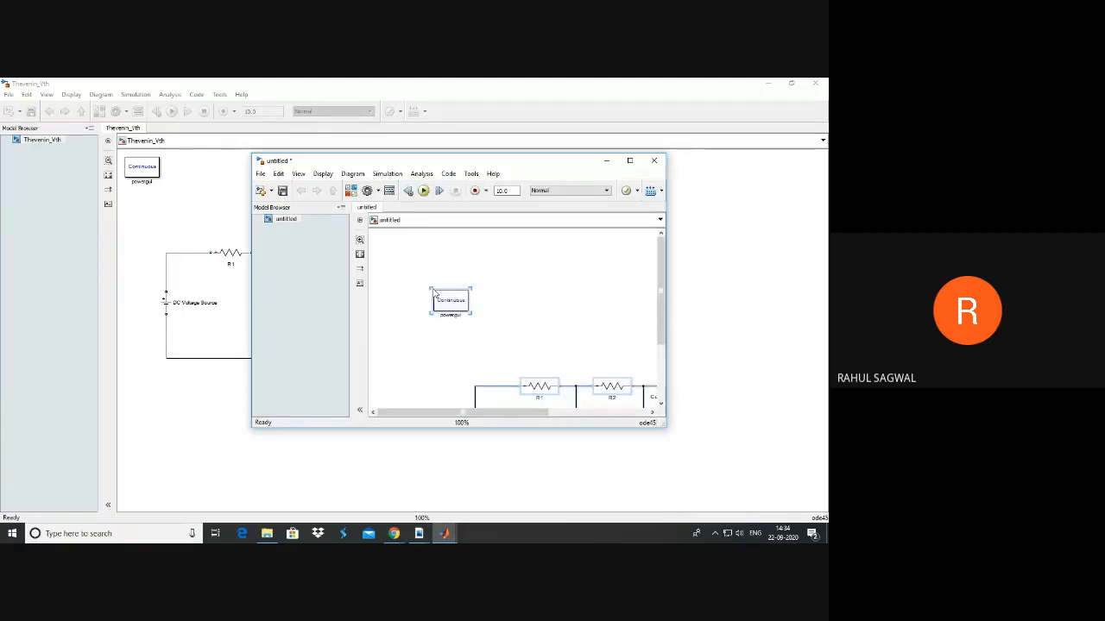
left_click(629, 161)
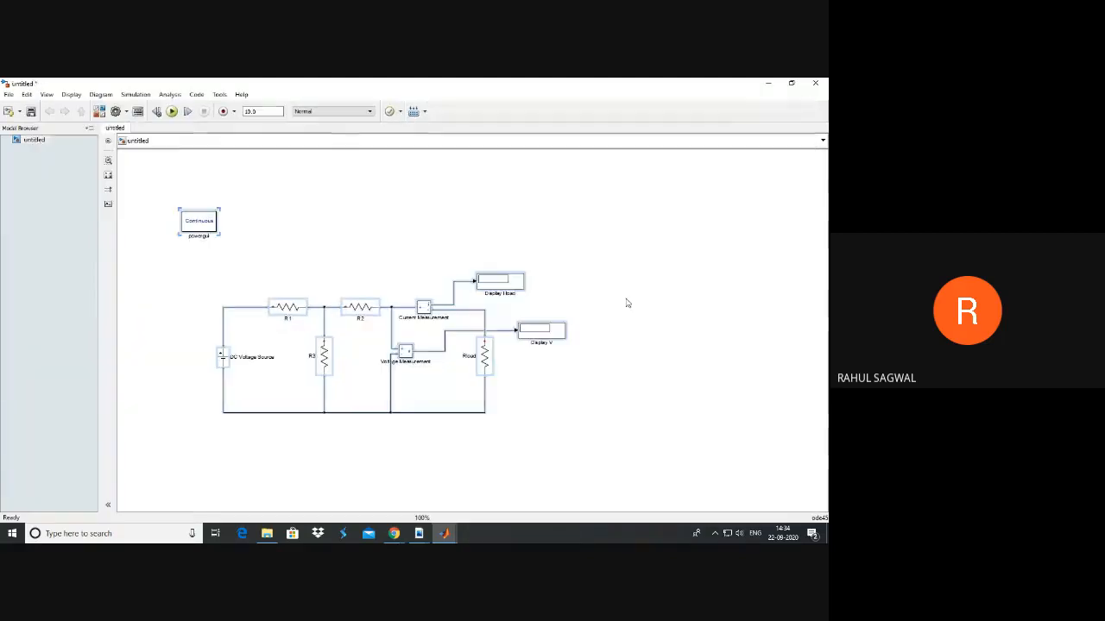
left_click(568, 401)
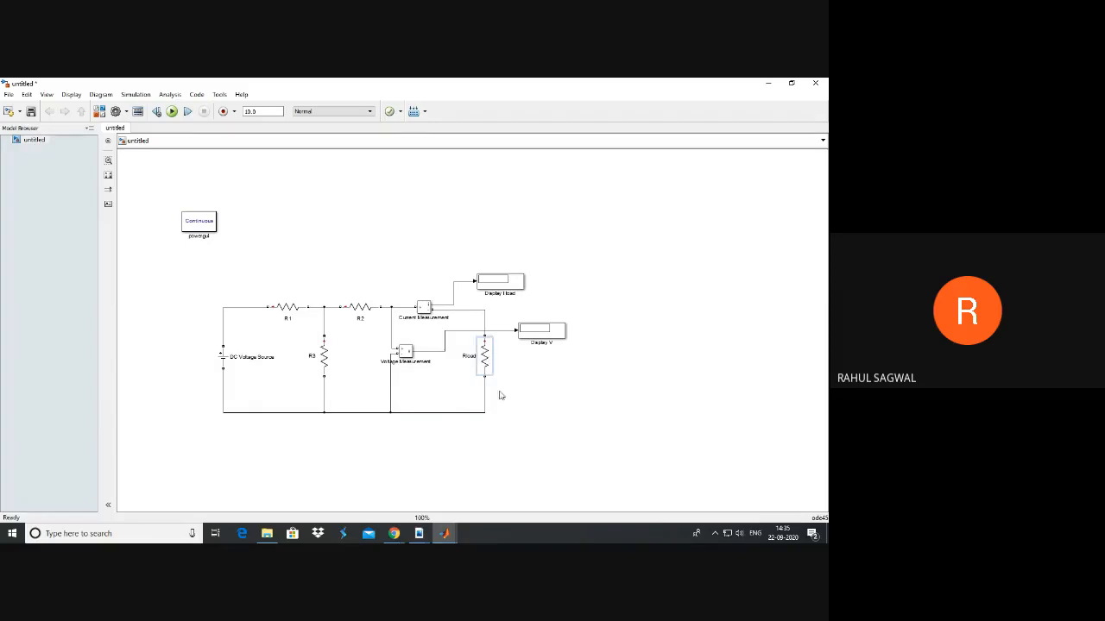
Delete Rload from the pasted circuit and place a copy of the DC Voltage Source above the circuit.
key("Delete")
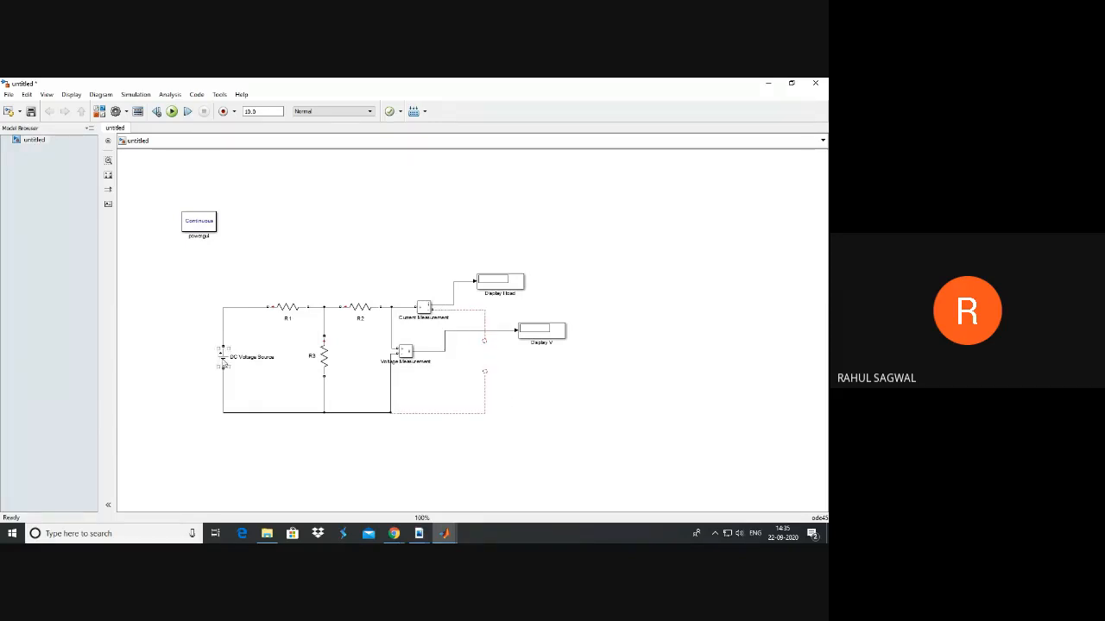
right_click(225, 360)
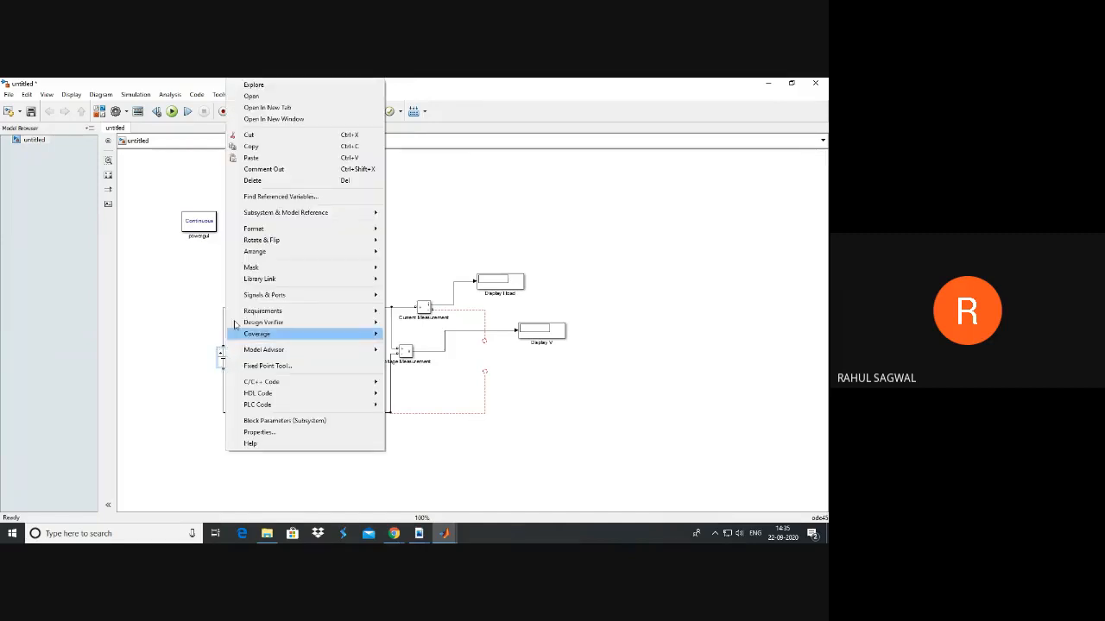
left_click(269, 146)
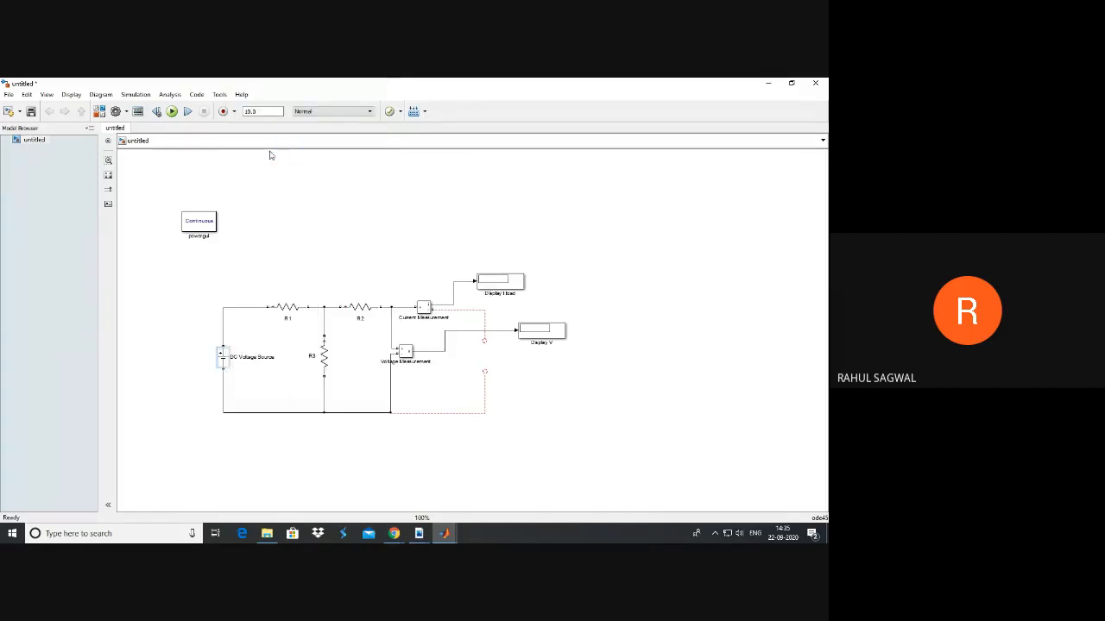
right_click(313, 224)
left_click(337, 273)
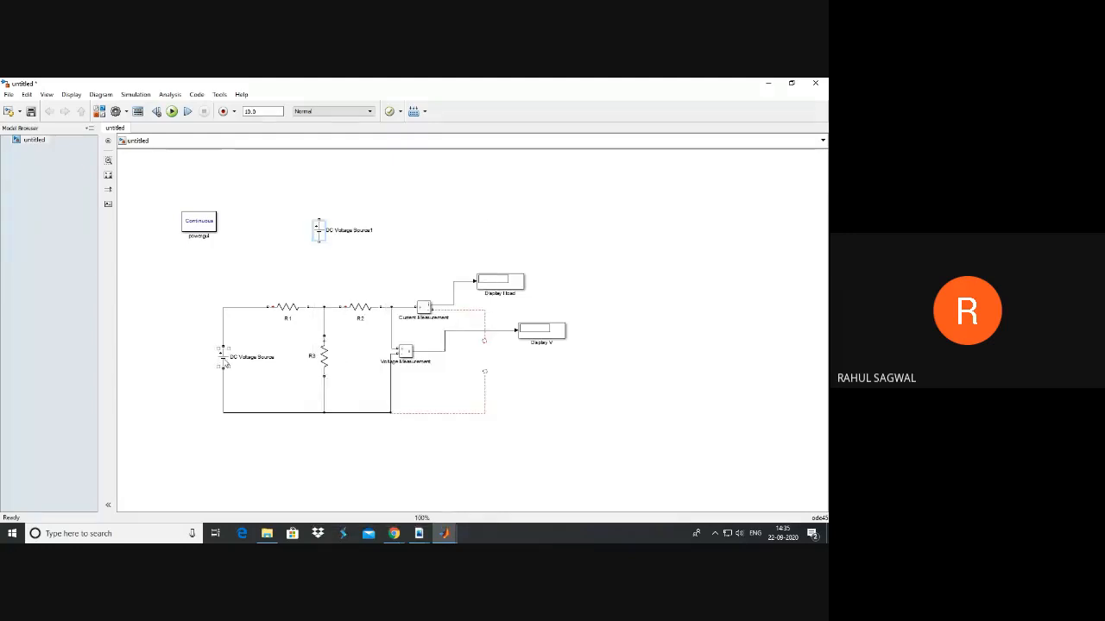
Replace the original DC Voltage Source with a short-circuit wire and insert the copied source where Rload was.
key("Delete")
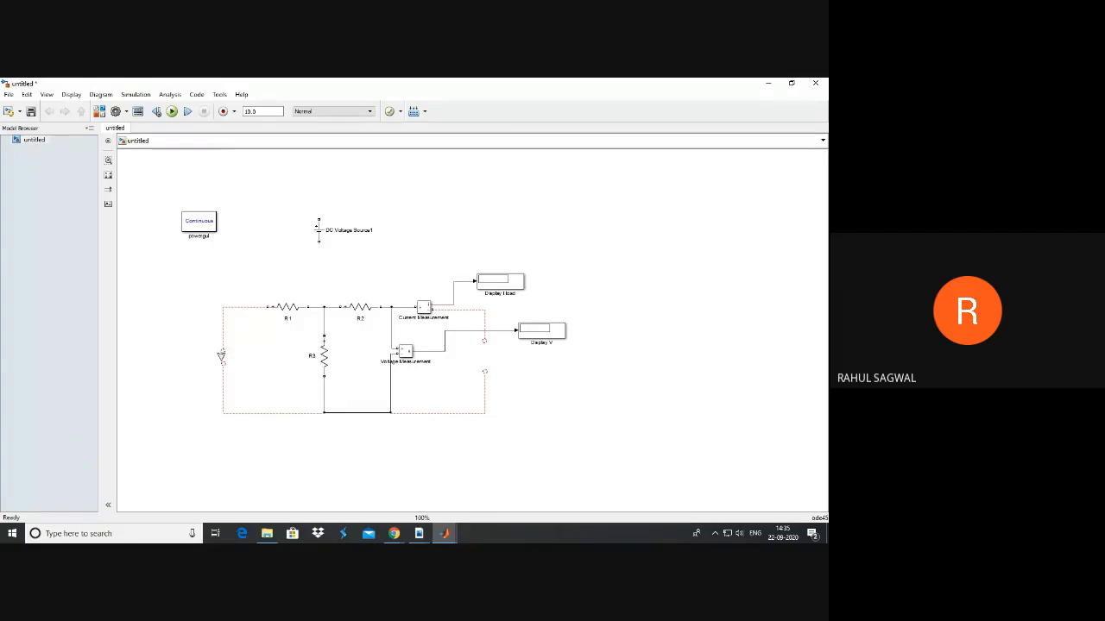
left_click_drag(223, 356, 223, 364)
left_click(319, 231)
left_click_drag(321, 231, 488, 371)
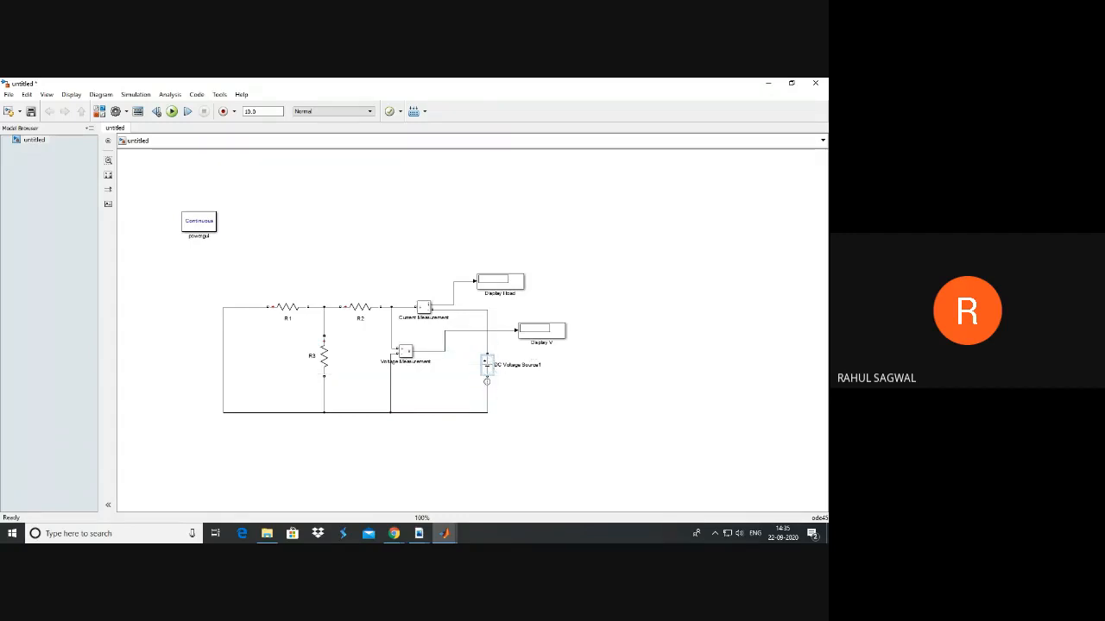
Set the amplitude of the DC voltage source in the load branch to 220 V.
double_click(487, 370)
double_click(327, 306)
left_click(315, 306)
type("22")
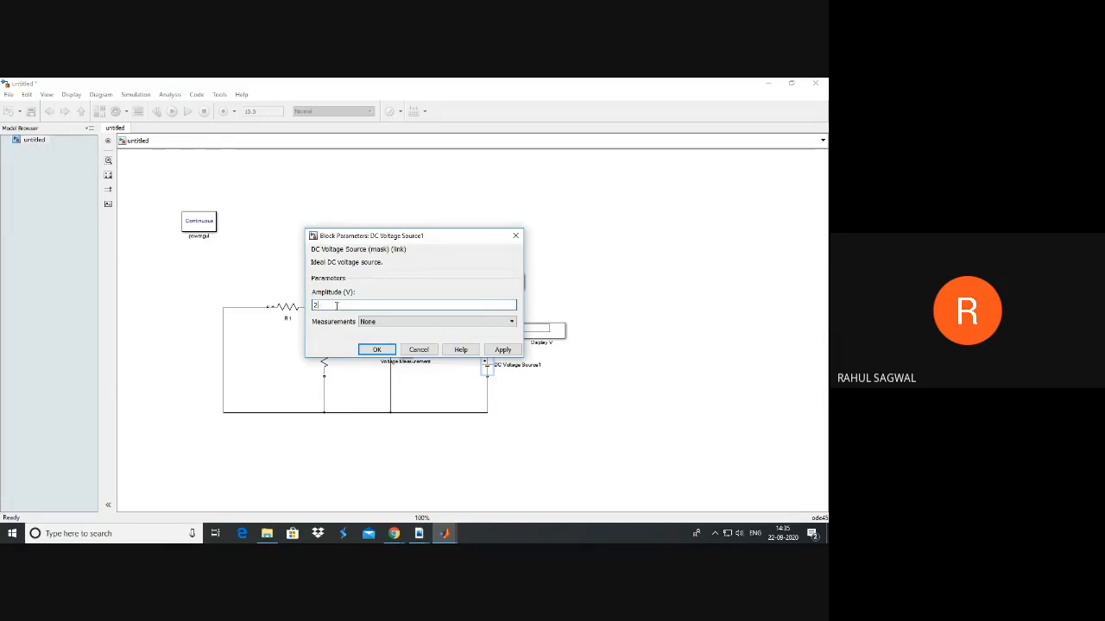
type("2")
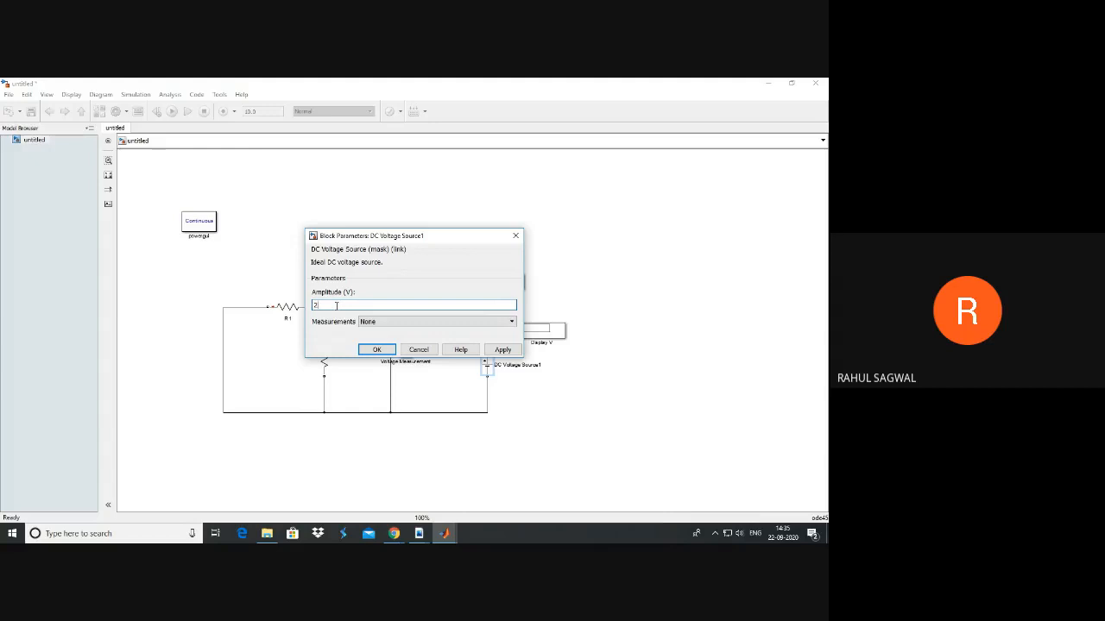
type("20")
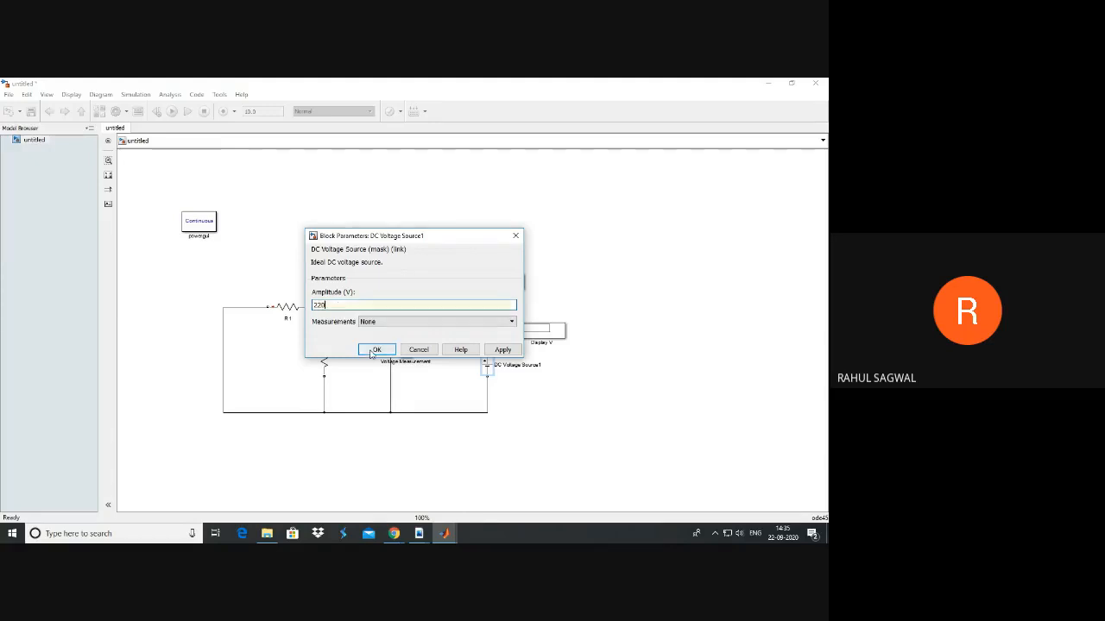
left_click(375, 351)
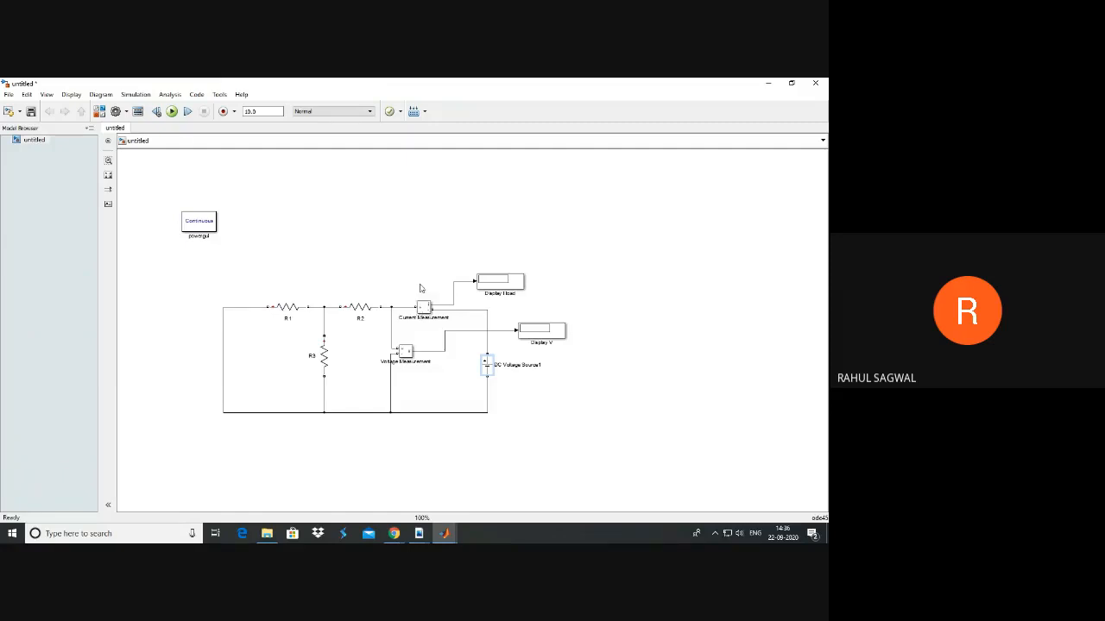
Replace Display V and Display Iload with one unconnected copy of the display, and shift the voltage source up slightly.
left_click(544, 335)
key("Delete")
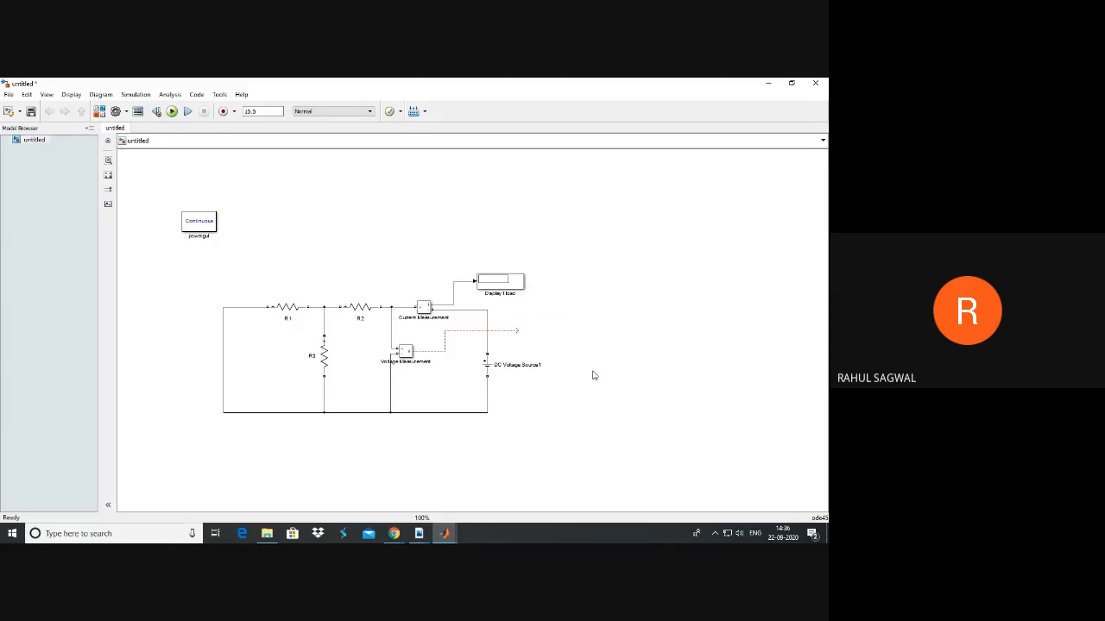
left_click(505, 280)
right_click(505, 281)
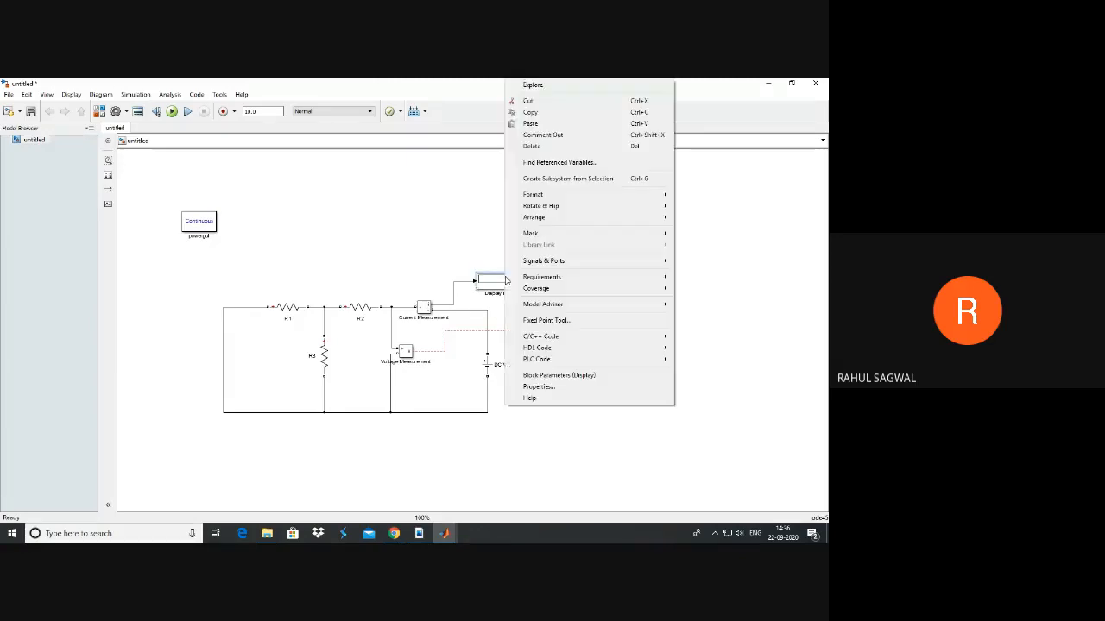
left_click(536, 115)
right_click(587, 207)
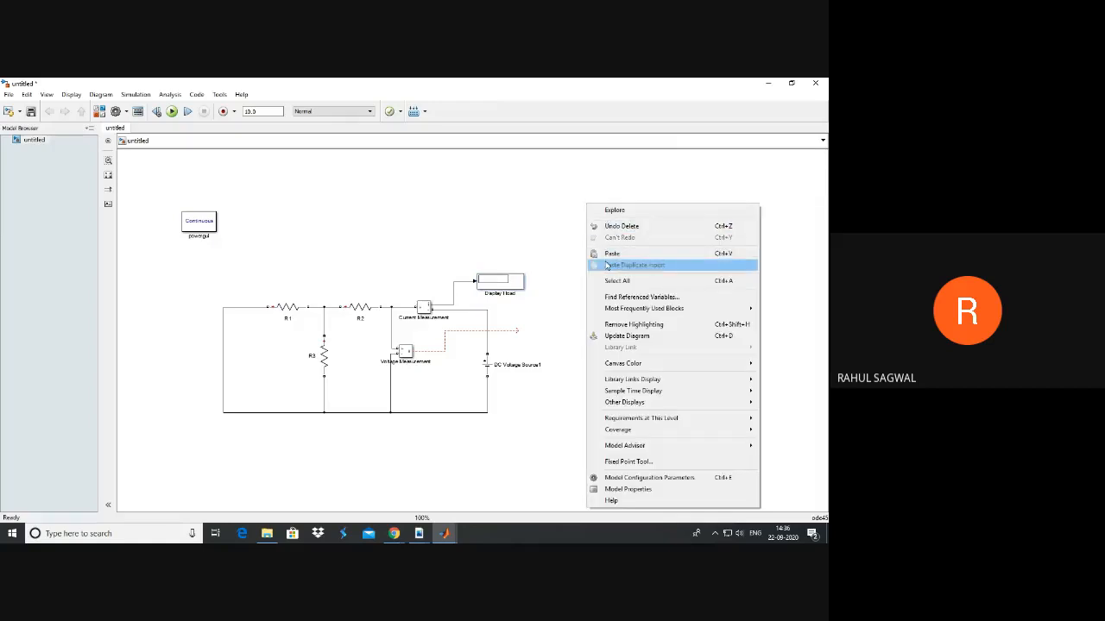
left_click(614, 255)
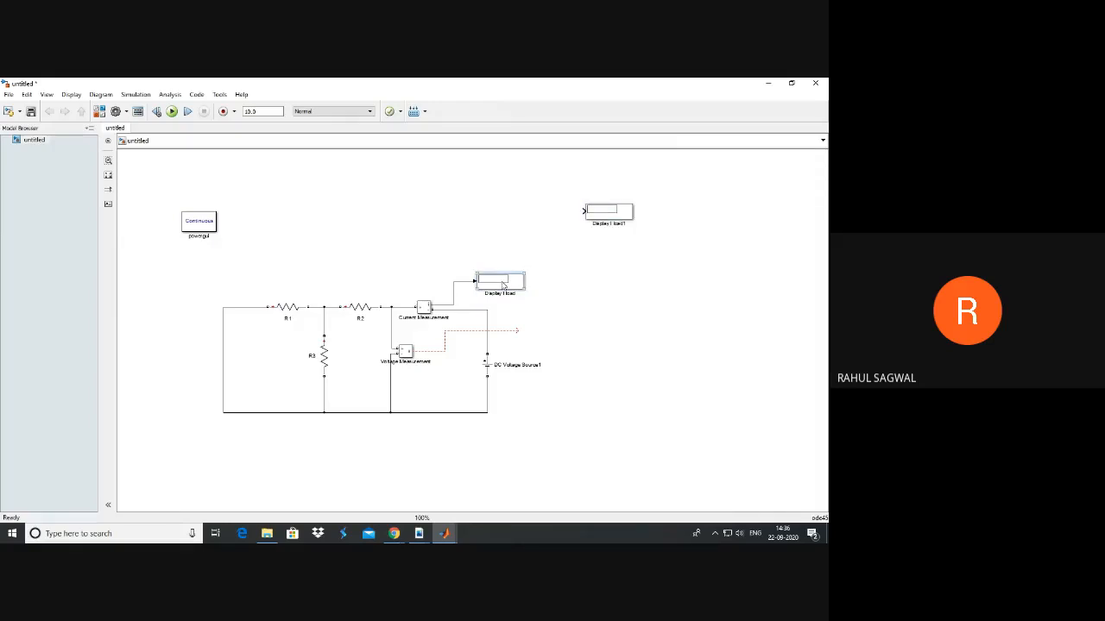
key("Delete")
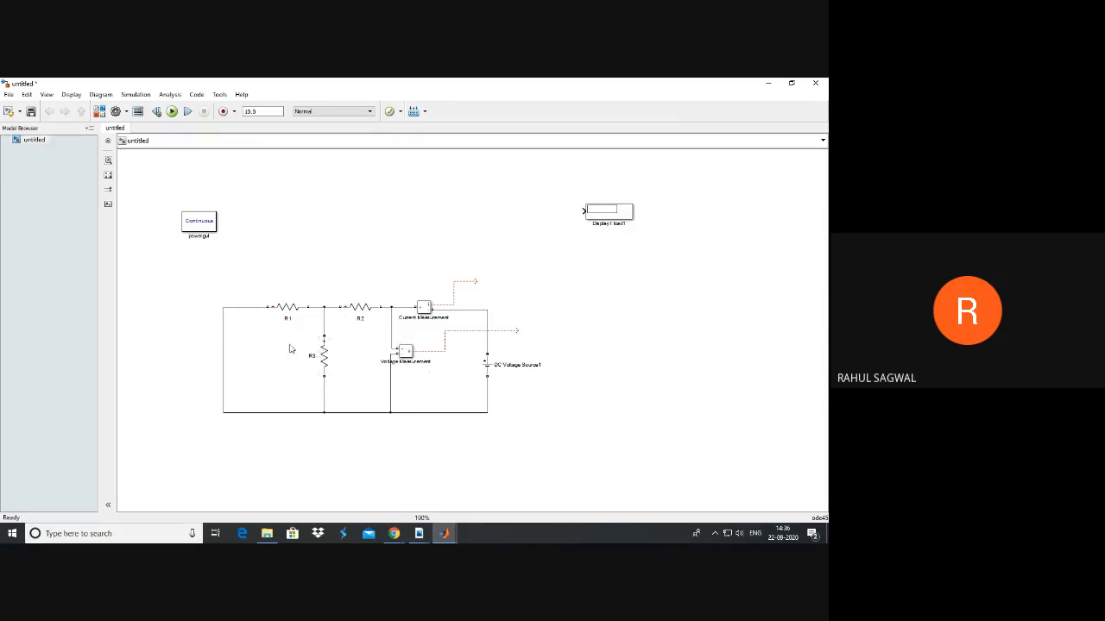
left_click(490, 365)
left_click_drag(488, 365, 490, 361)
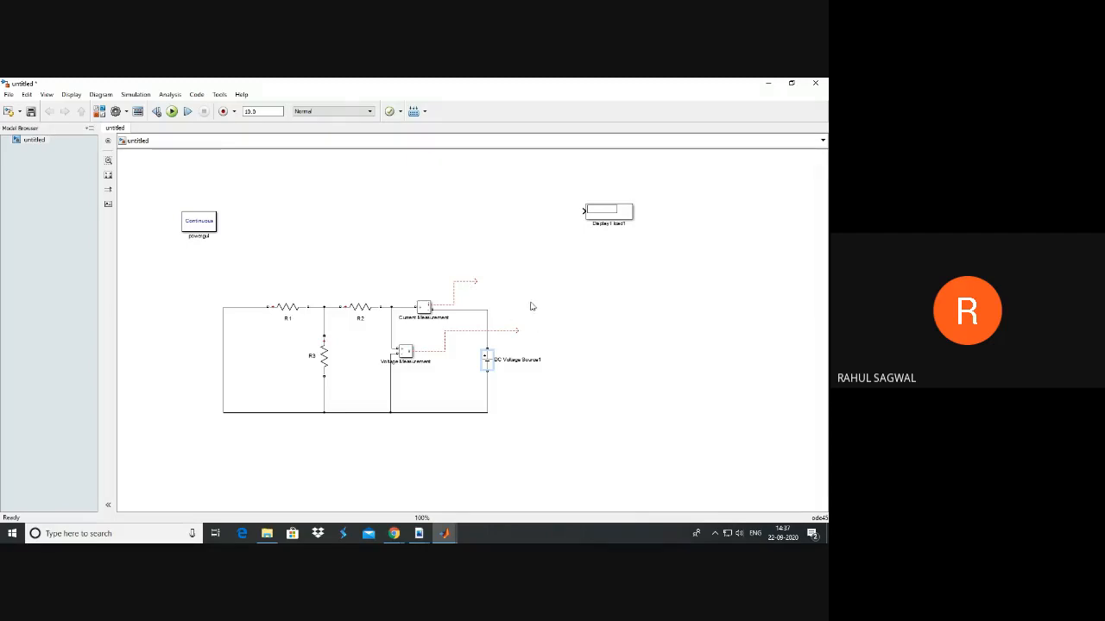
Add a Divide block from the library, feed it measured voltage over measured current, and connect its output to the display.
left_click(444, 534)
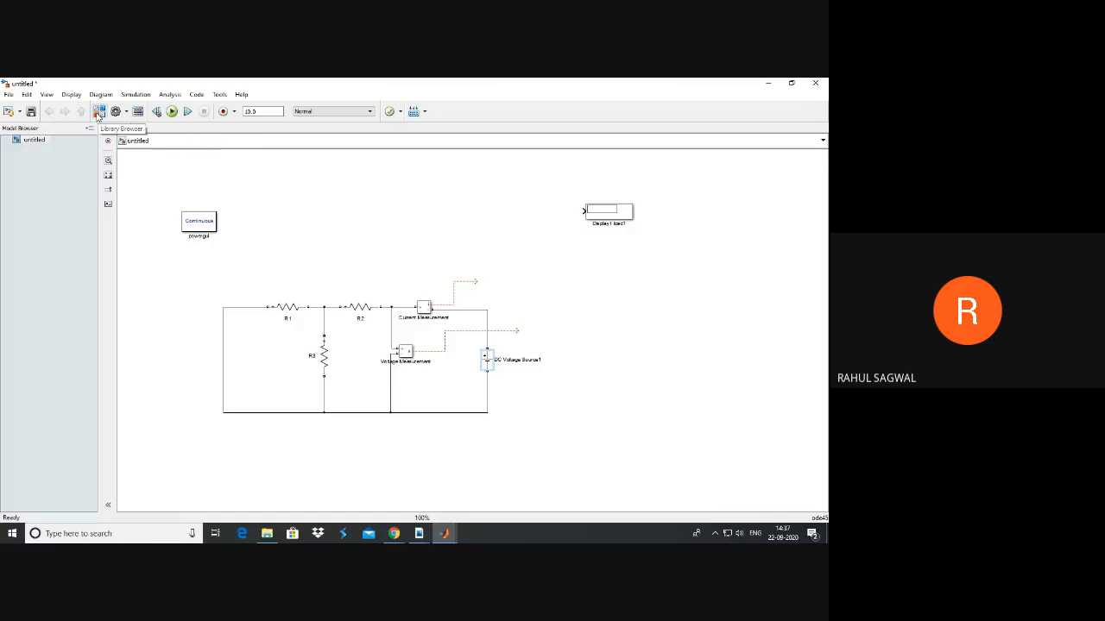
left_click(98, 115)
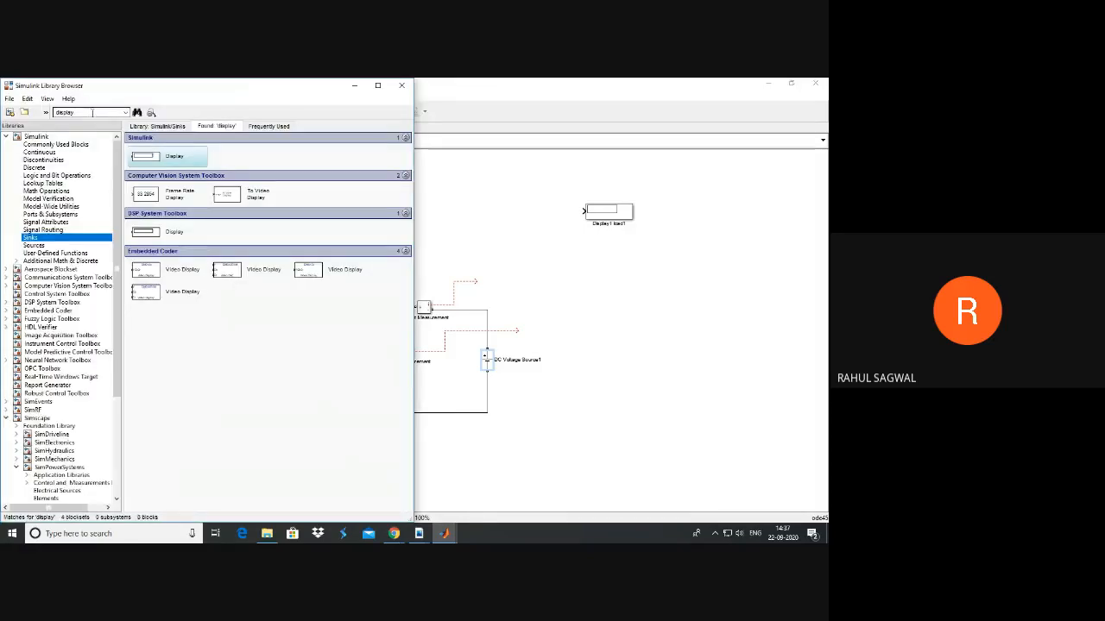
double_click(85, 114)
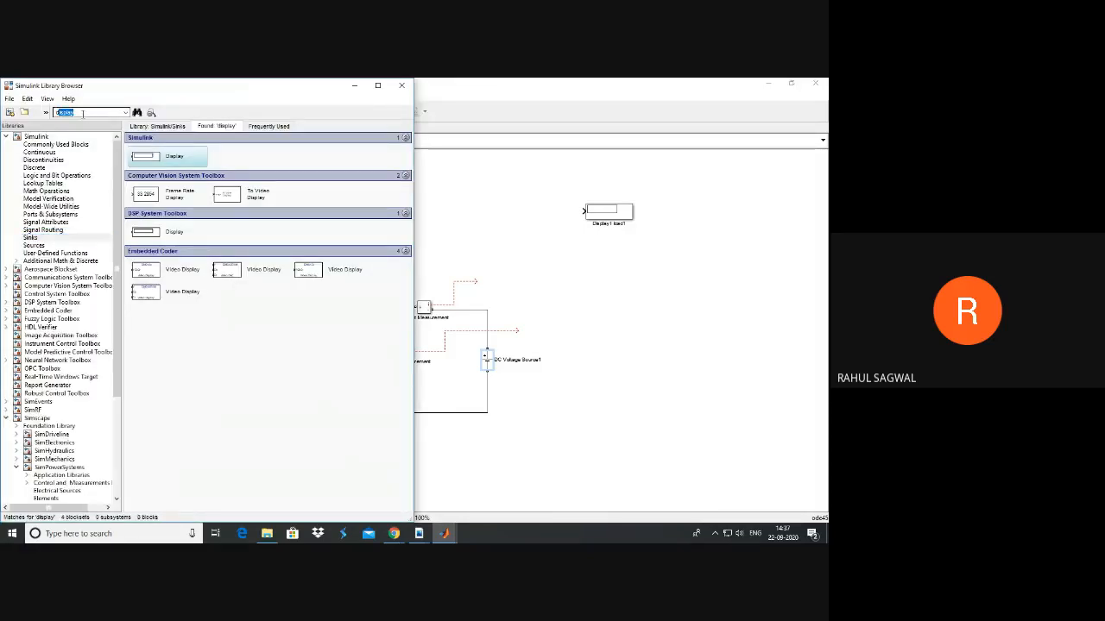
type("divide")
key("Return")
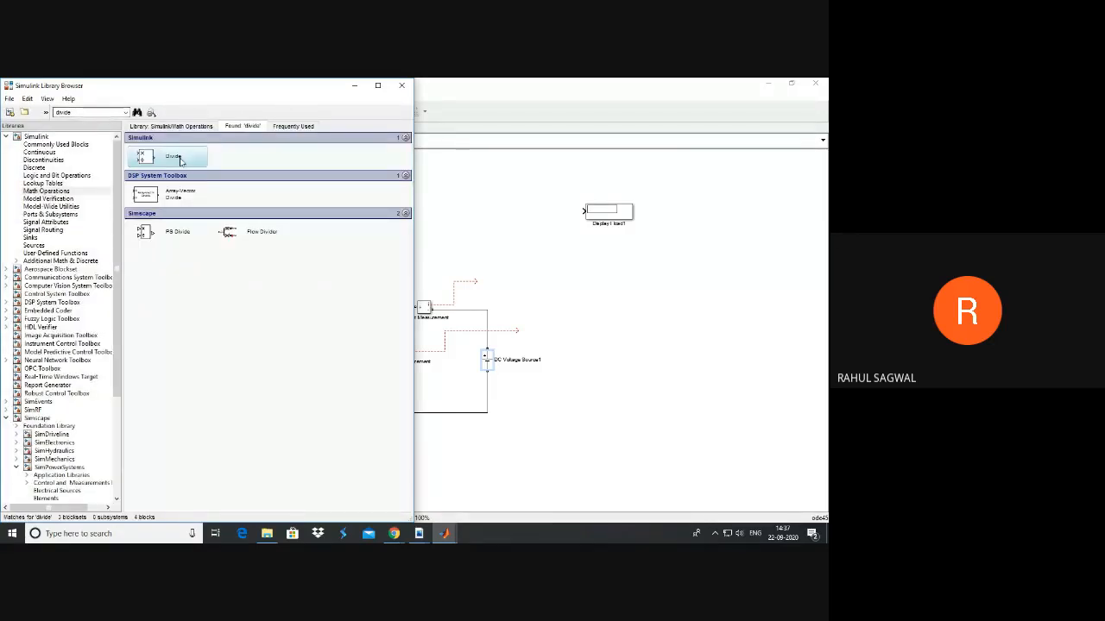
left_click_drag(170, 161, 546, 292)
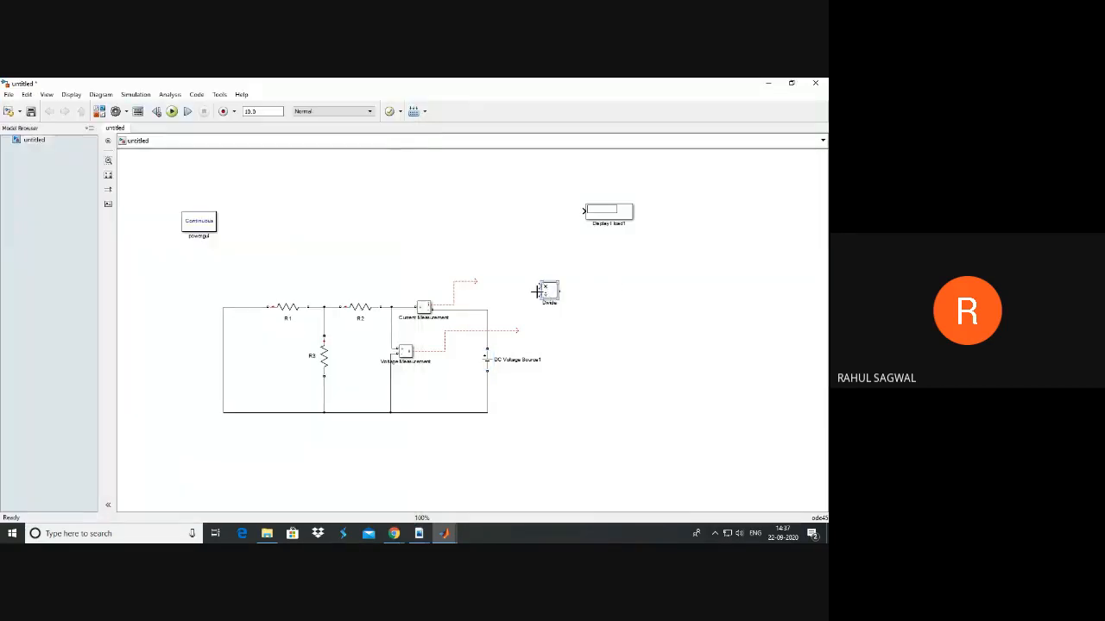
mouse_move(517, 330)
left_mouse_down()
mouse_move(540, 285)
mouse_move(503, 279)
mouse_move(513, 298)
mouse_move(540, 294)
mouse_move(584, 212)
mouse_move(611, 280)
mouse_move(612, 295)
mouse_move(596, 295)
left_mouse_up()
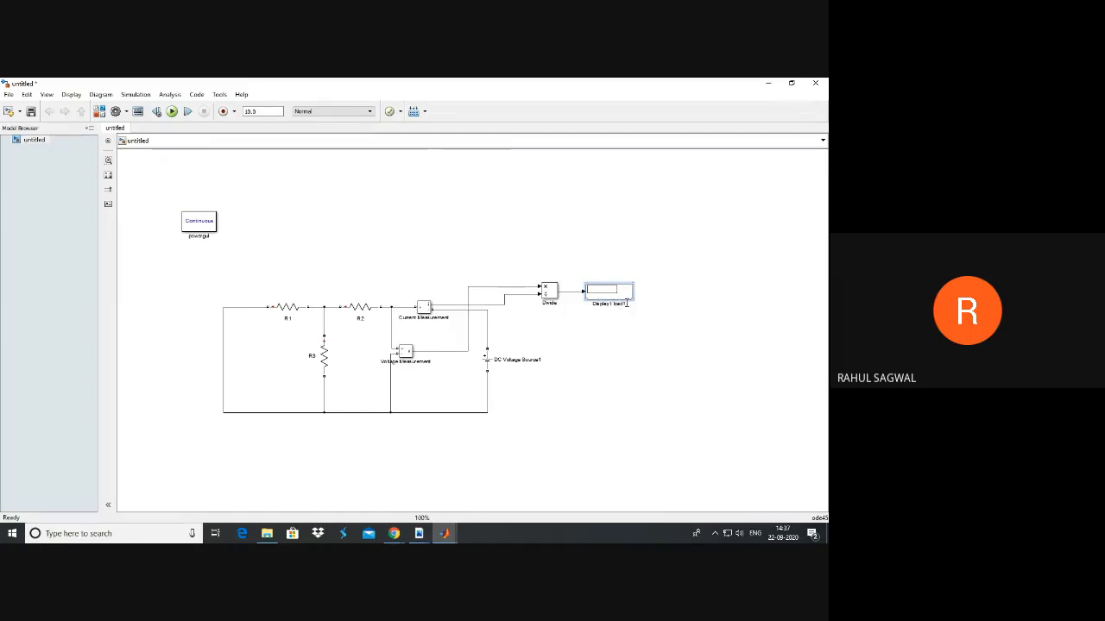
Rename the display block at the Divide output as Display Rth.
key("BackSpace")
key("BackSpace")
key("BackSpace")
key("BackSpace")
key("BackSpace")
key("BackSpace")
type("R")
left_click(617, 326)
Save the model as Thevenin_Rth in the MATLAB documents folder and run the simulation.
left_click(8, 95)
left_click(30, 158)
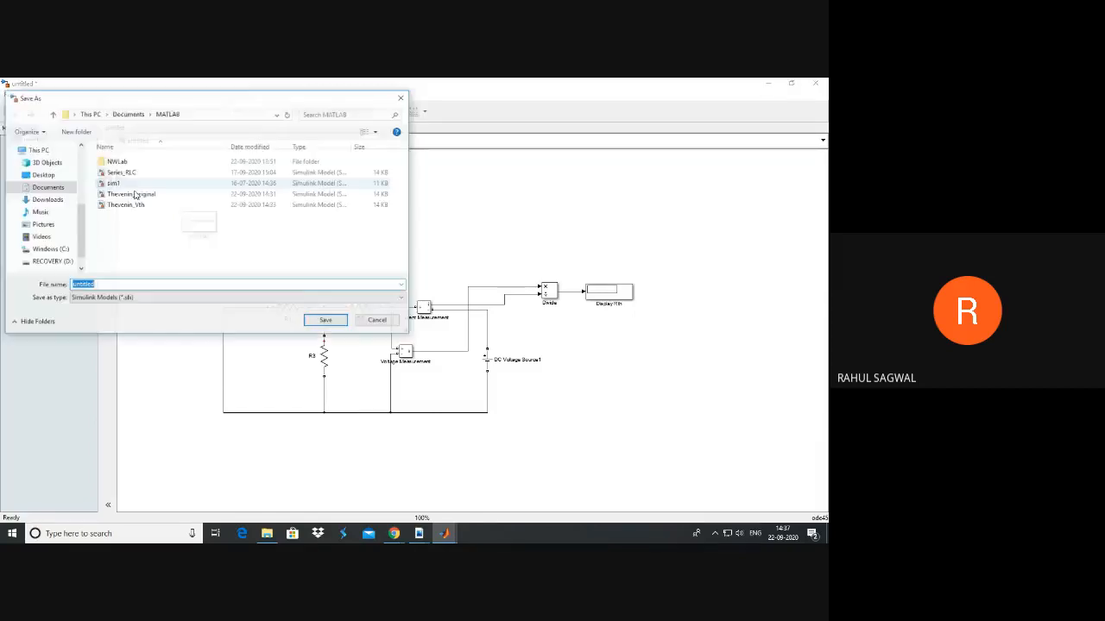
left_click(123, 207)
left_click(107, 284)
left_click(107, 284)
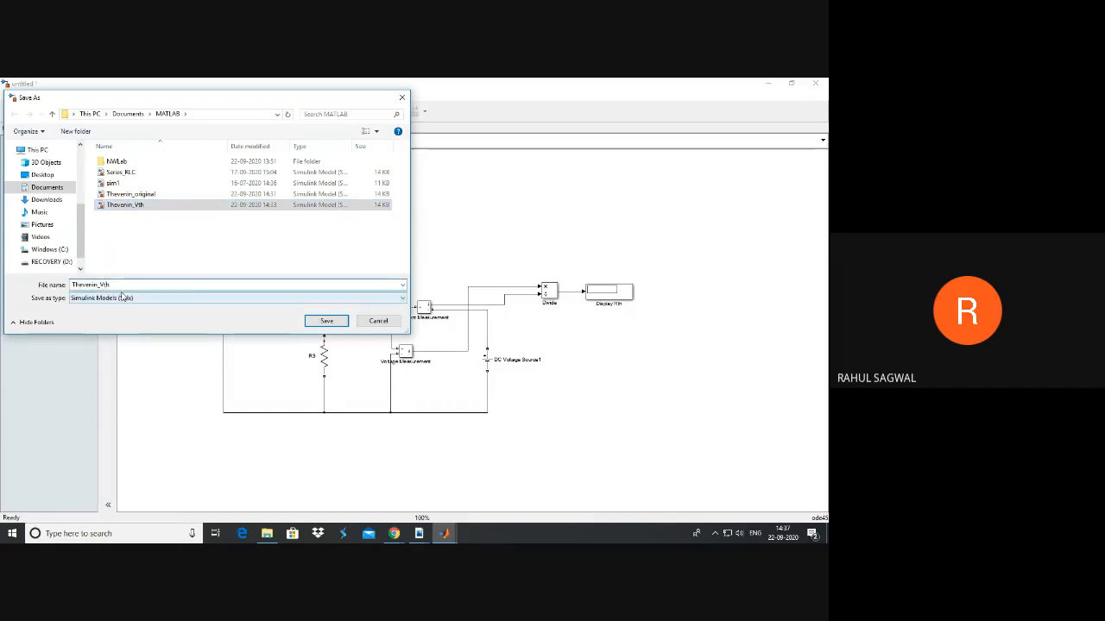
key("BackSpace")
type("R")
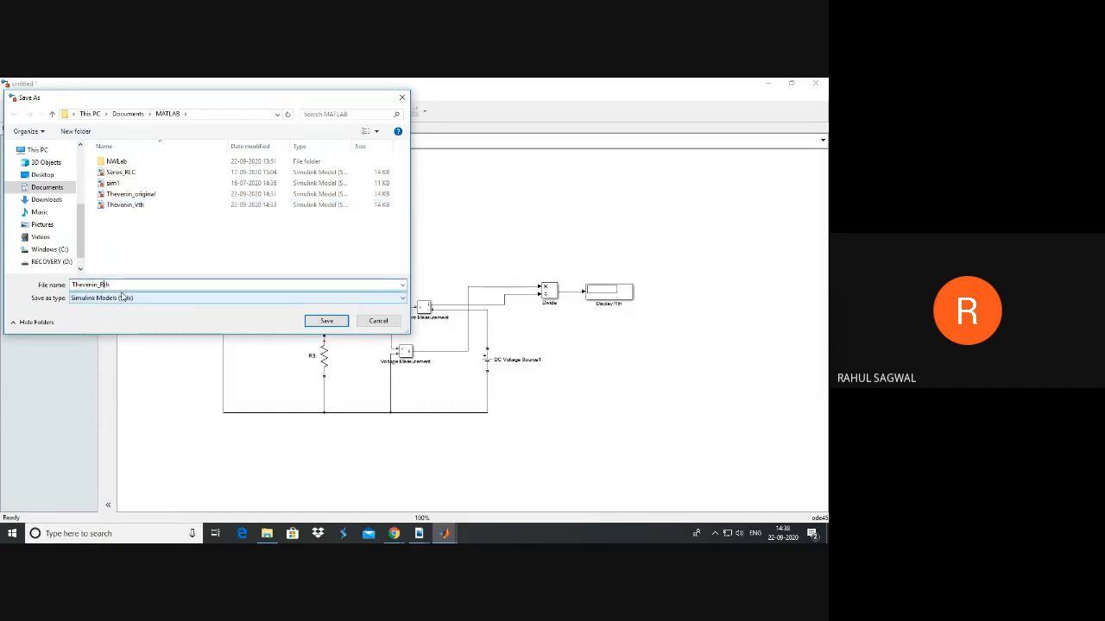
left_click(326, 320)
left_click(172, 112)
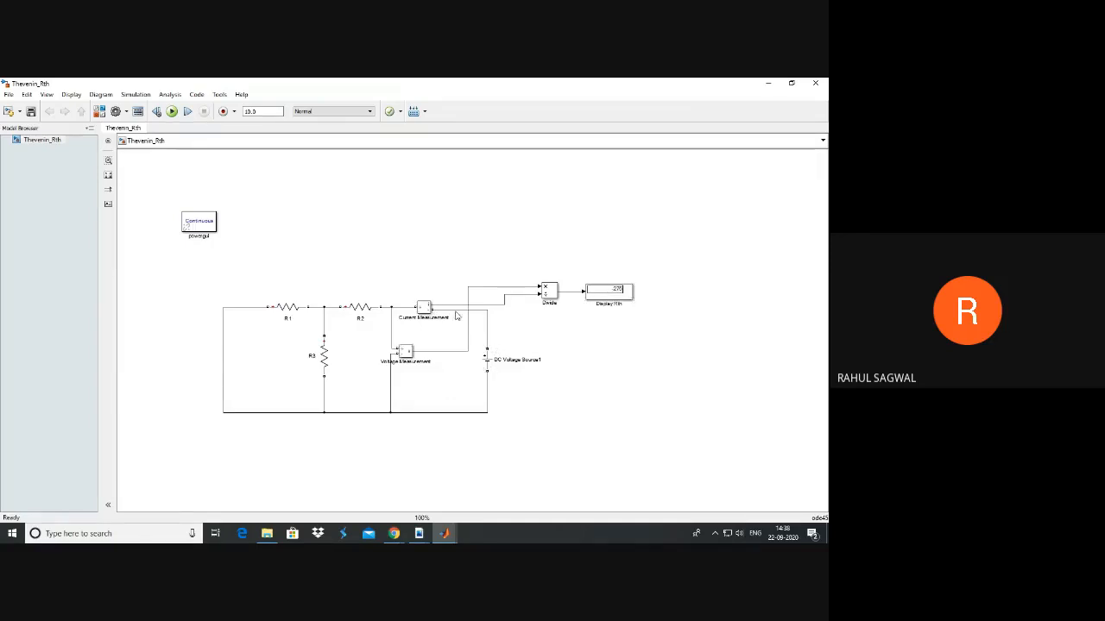
Rewire the Current Measurement block with reversed polarity between R2 and the DC voltage source, and rerun the simulation.
key("Delete")
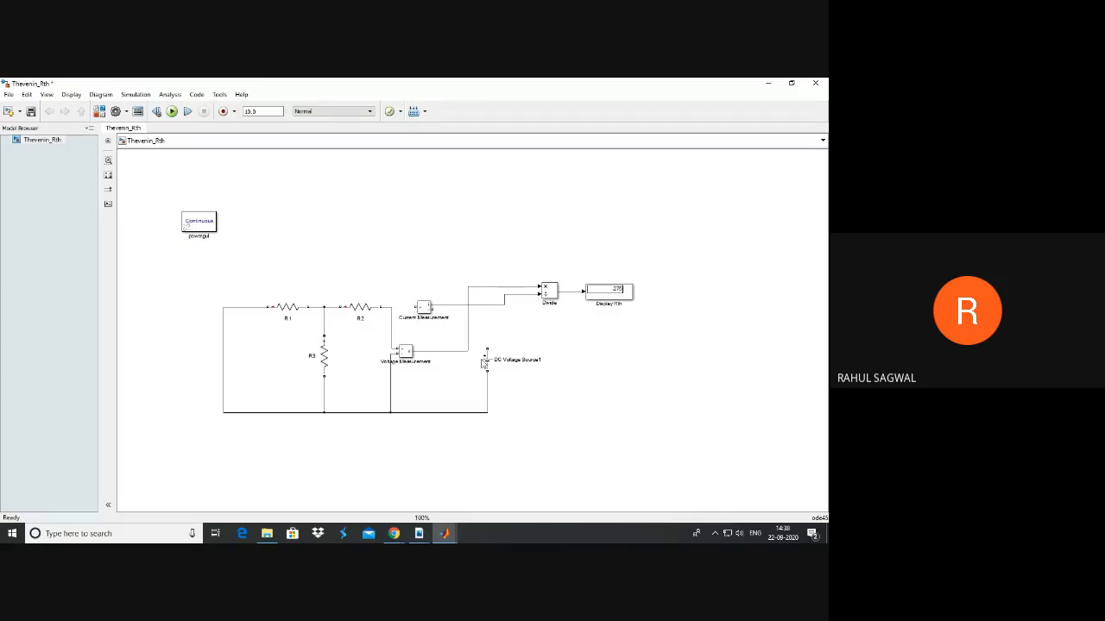
left_click_drag(485, 349, 394, 317)
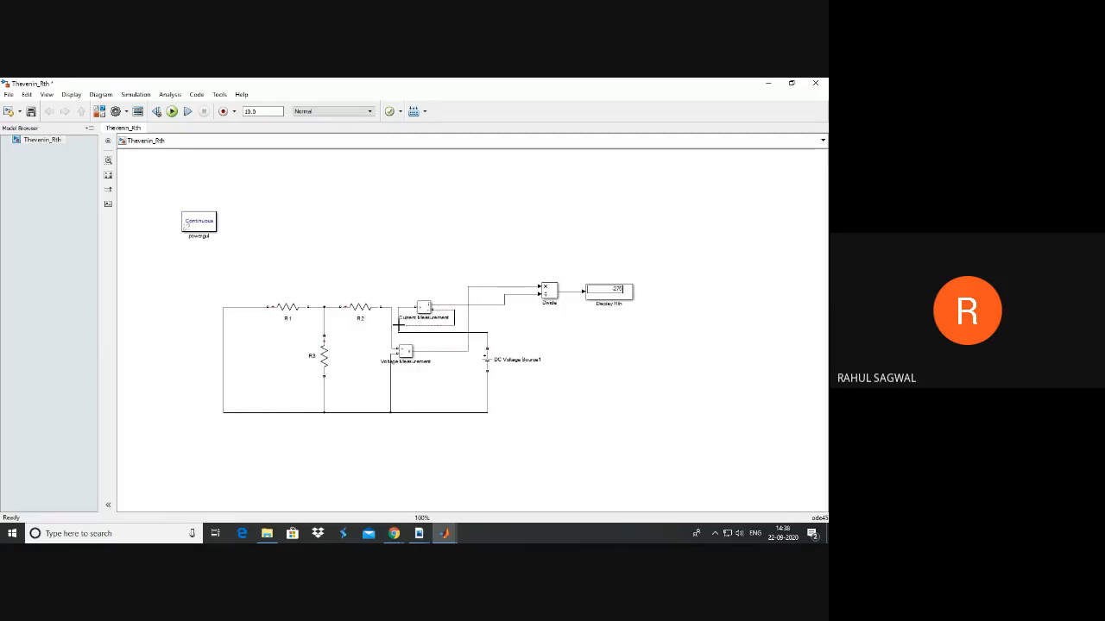
left_click_drag(394, 324, 418, 322)
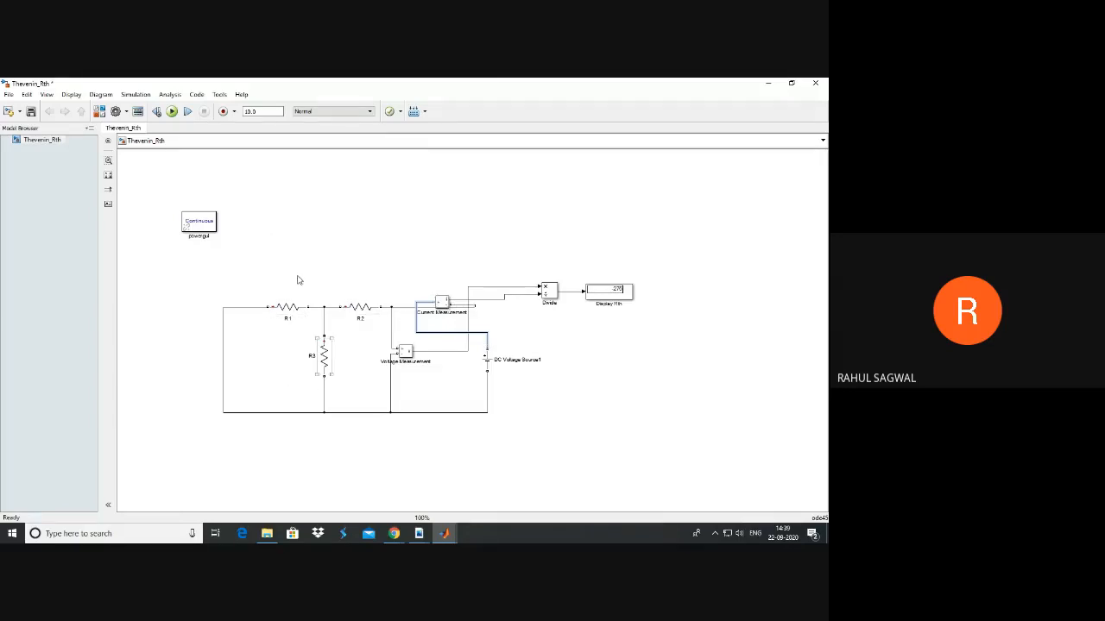
left_click(173, 111)
Switch to the Thevenin's theorem virtual lab in Chrome and set switch S1 to Short and S2 to Power.
left_click(393, 533)
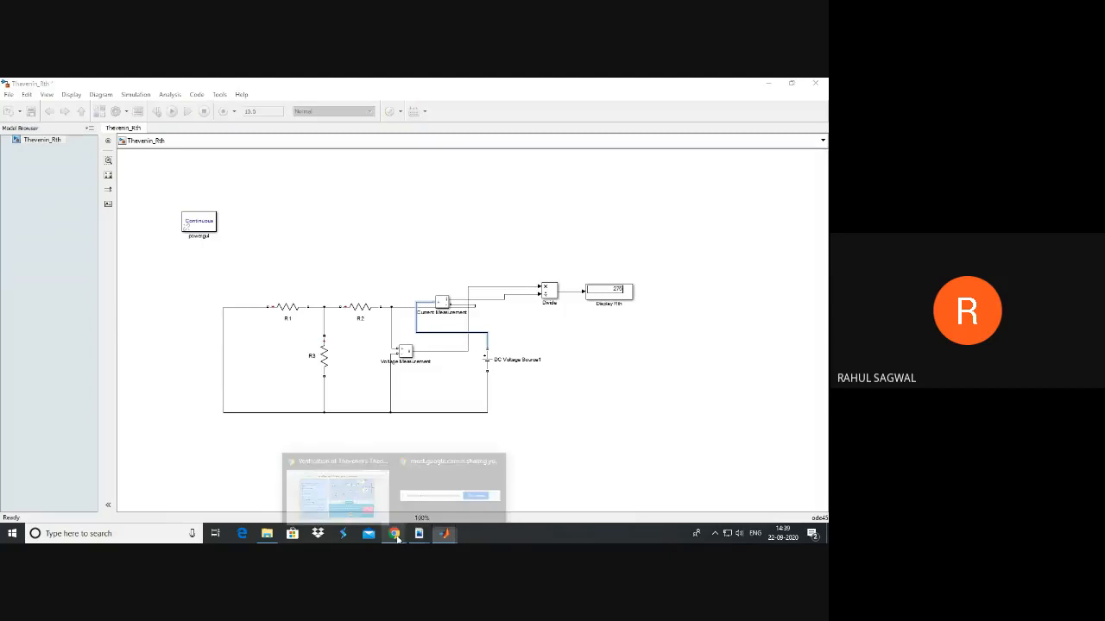
left_click(362, 459)
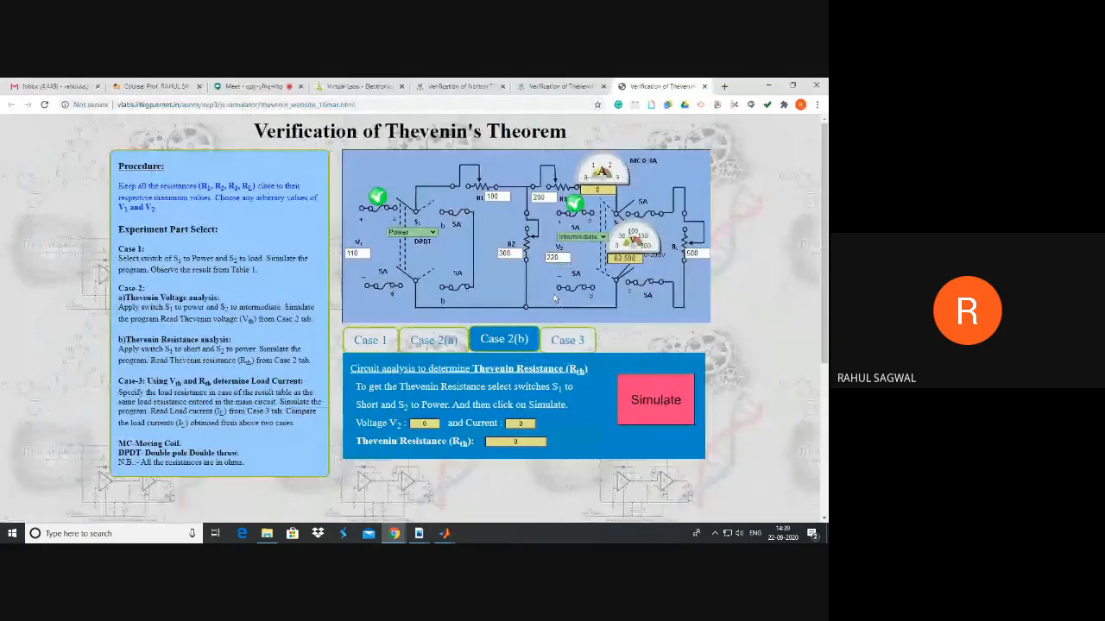
left_click(411, 232)
left_click(429, 252)
left_click(582, 238)
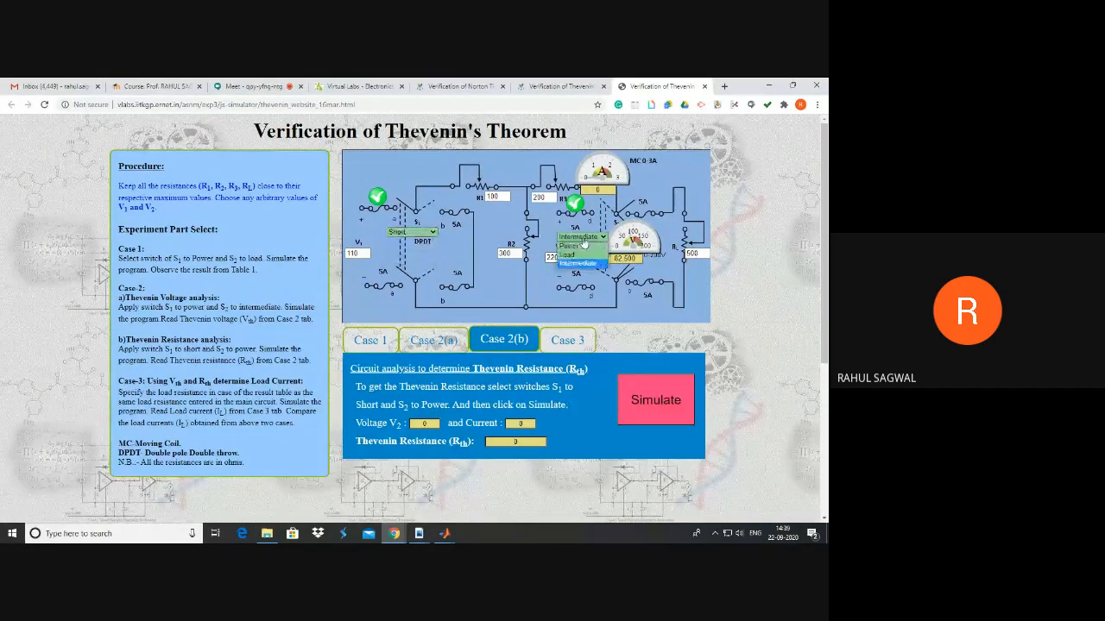
left_click(584, 246)
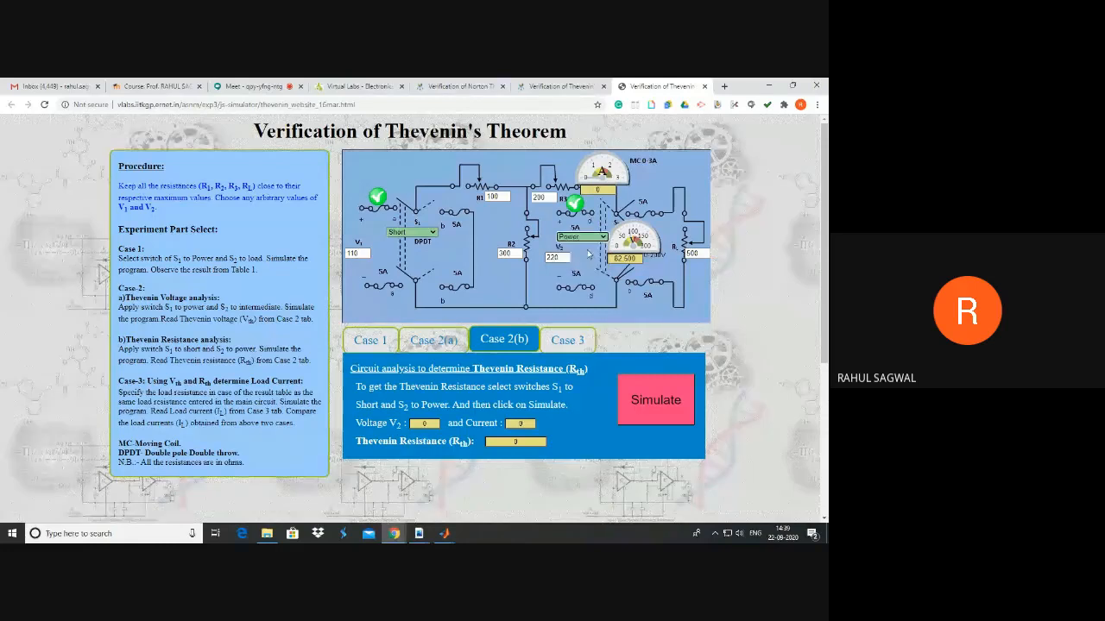
Simulate Case 2(b) in the virtual lab and highlight the resulting Thevenin resistance value.
left_click(643, 401)
left_click_drag(507, 442, 532, 442)
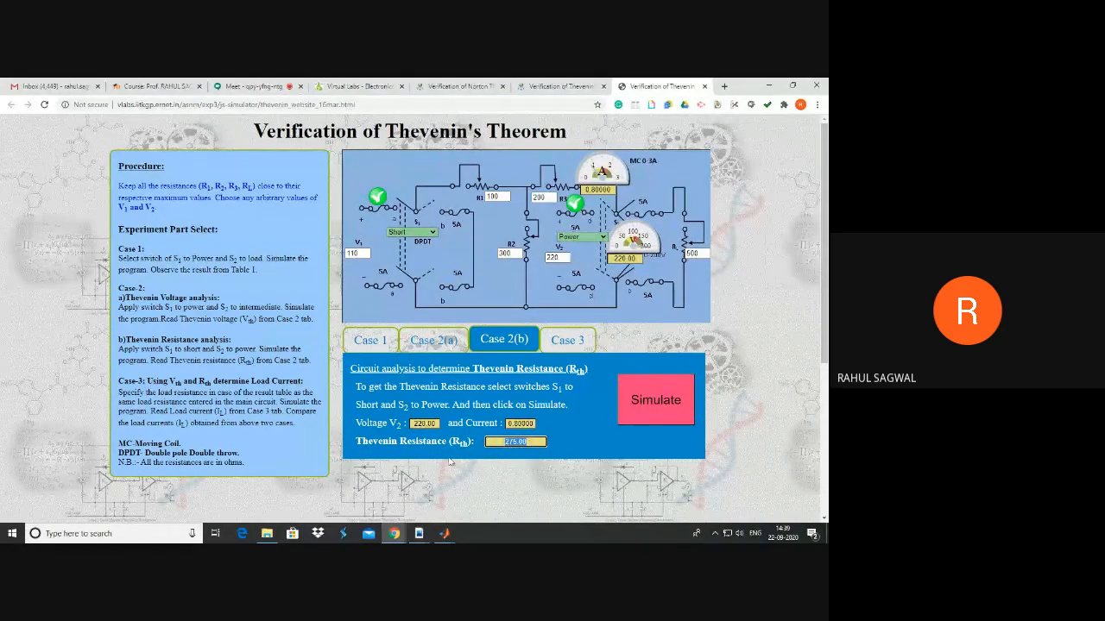
mouse_move(444, 535)
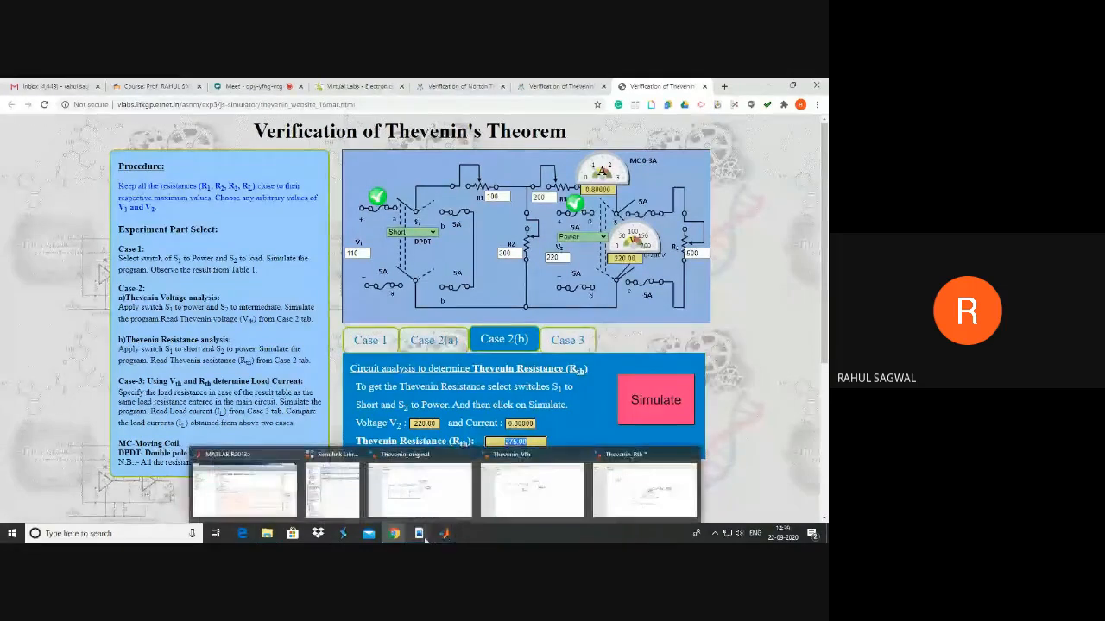
Switch to the Thevenin_Rth model in Simulink and compare its Display Rth with the virtual lab's Case 2(b) Thevenin resistance in Chrome.
left_click(447, 536)
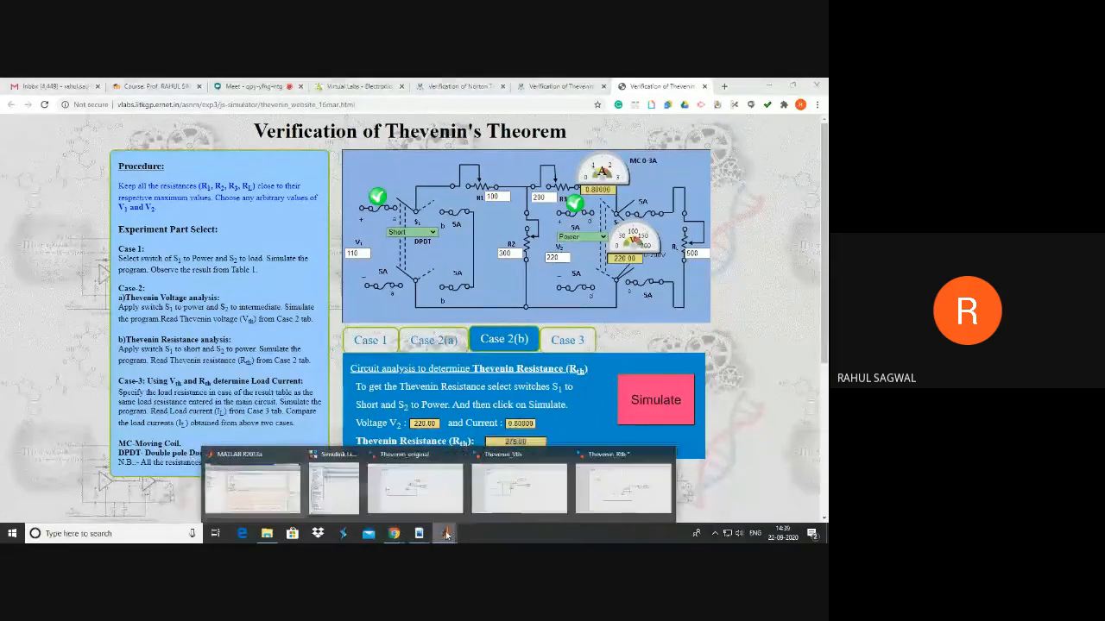
left_click(623, 487)
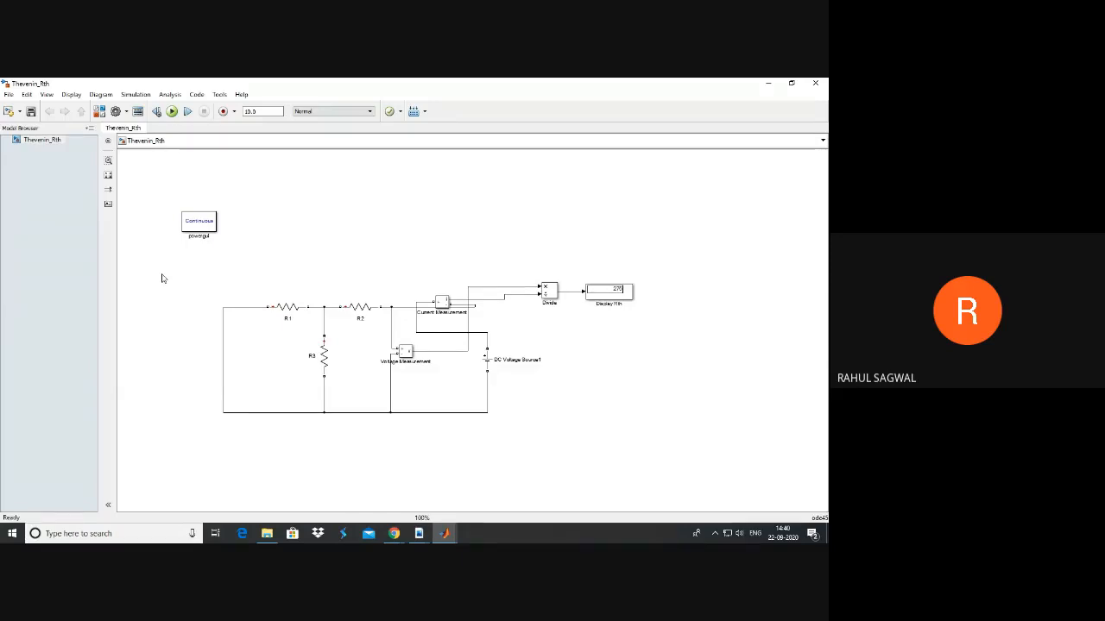
left_click(393, 535)
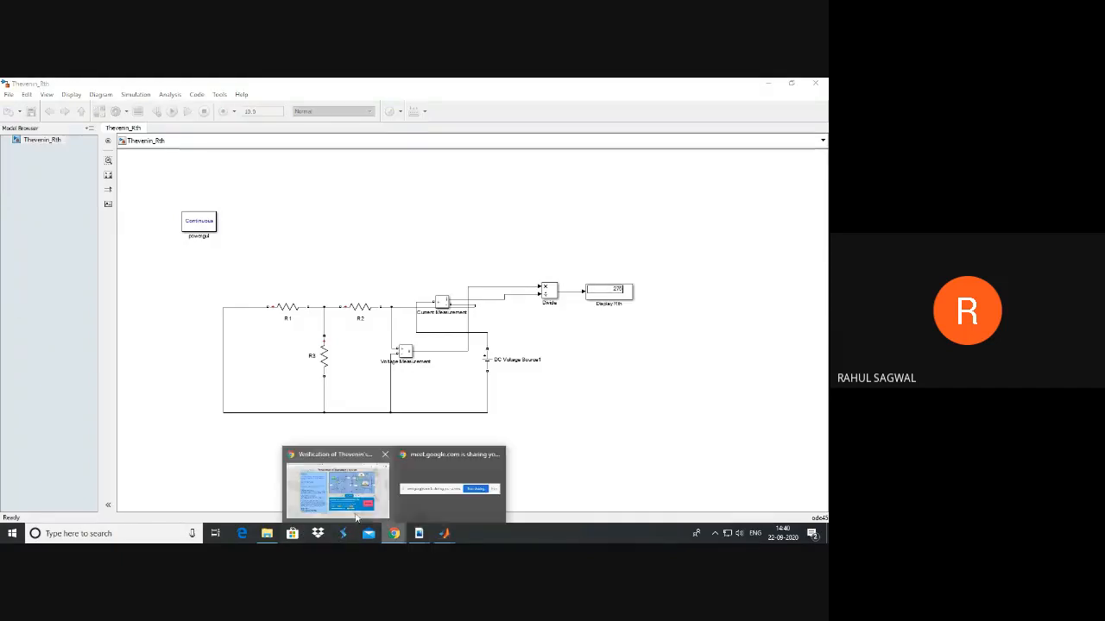
left_click(360, 460)
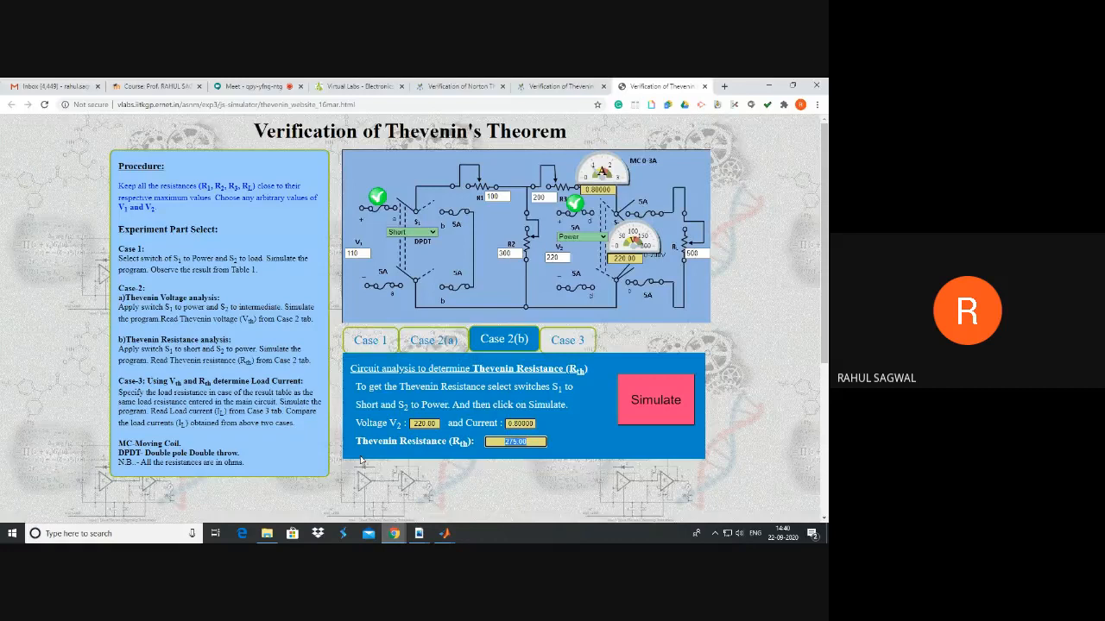
Mute the microphone in the Google Meet call and return to the Thevenin_Rth model in Simulink.
key("ctrl+3")
left_click(358, 500)
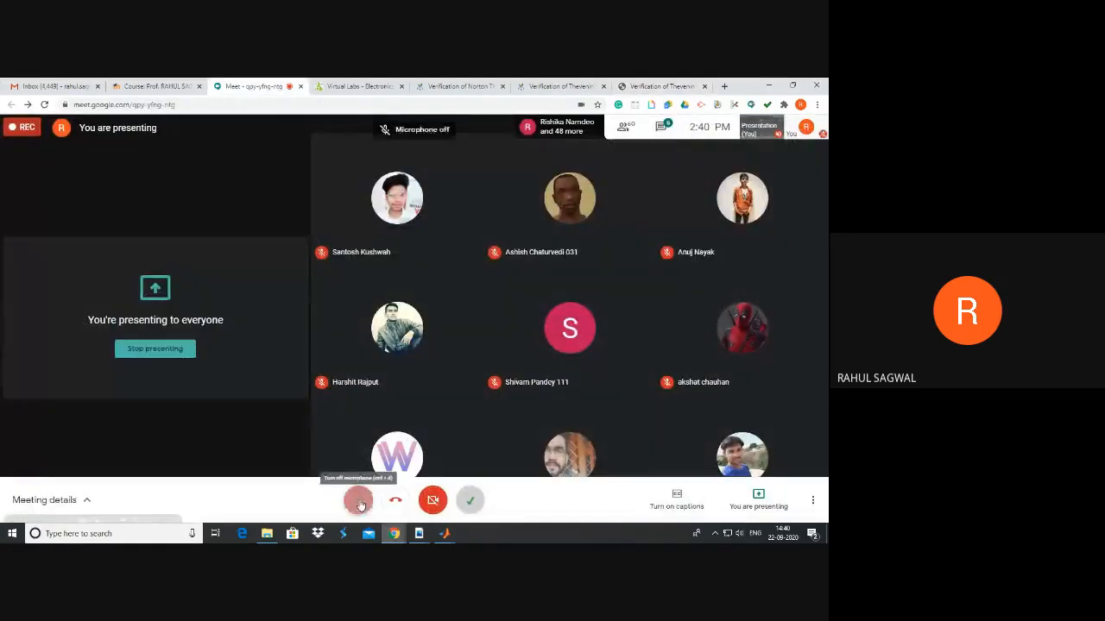
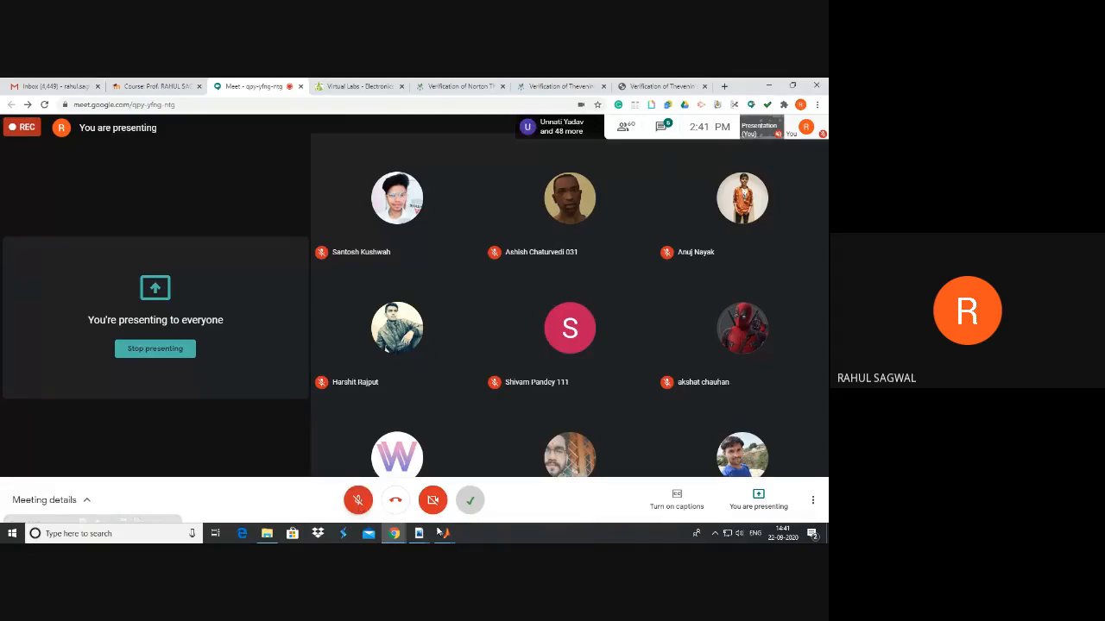
mouse_move(445, 533)
left_click(601, 483)
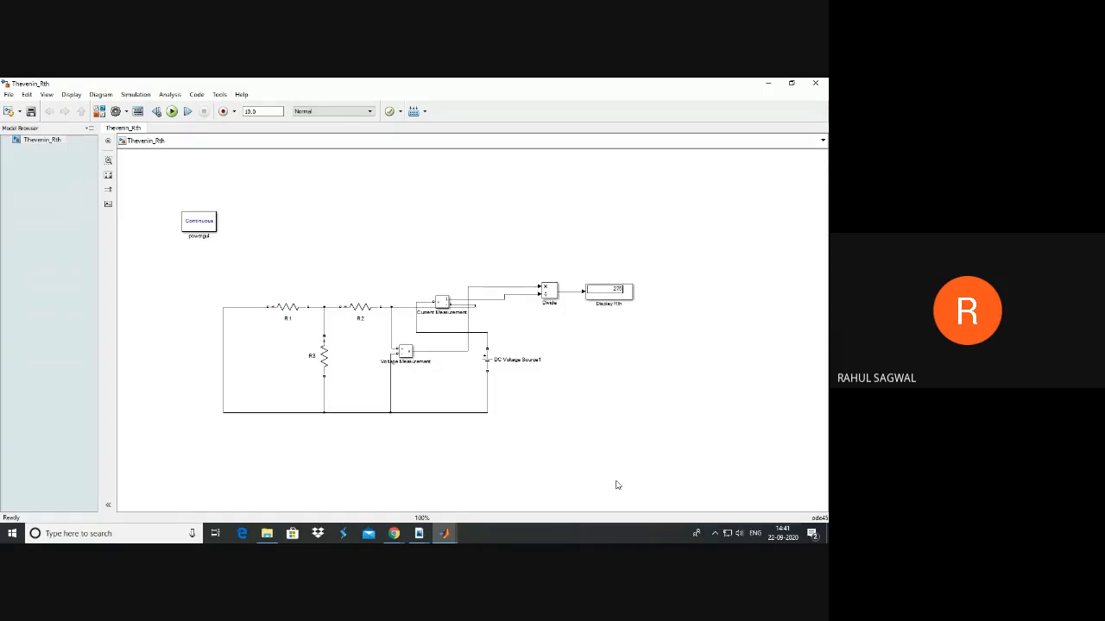
Switch back to the Google Meet call in Chrome, unmute the microphone and check the meeting chat.
left_click(397, 535)
left_click(310, 466)
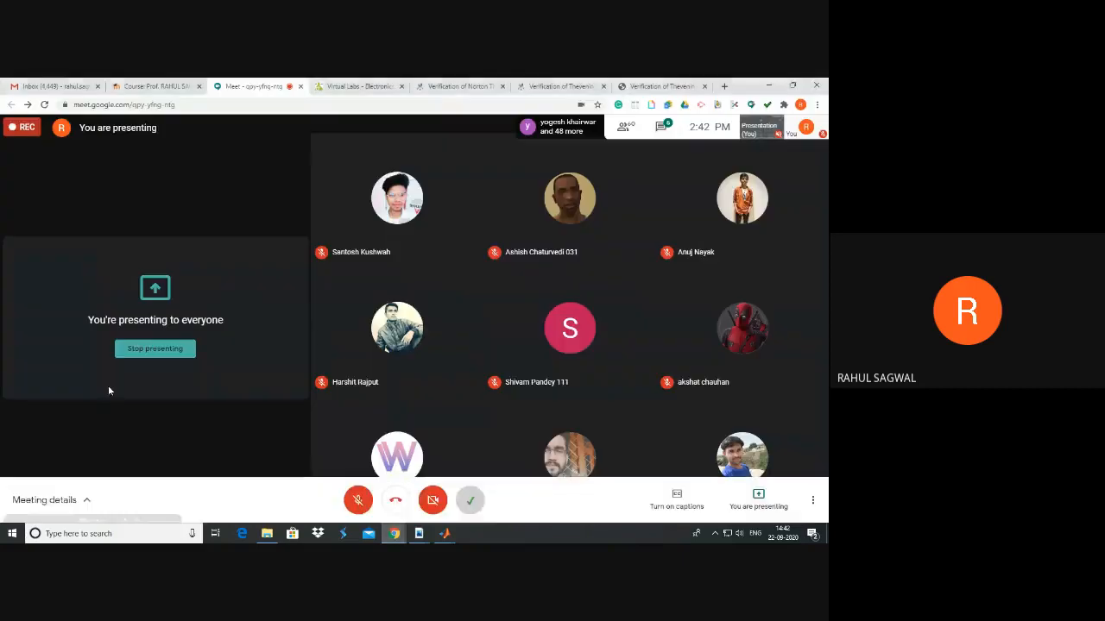
left_click(358, 500)
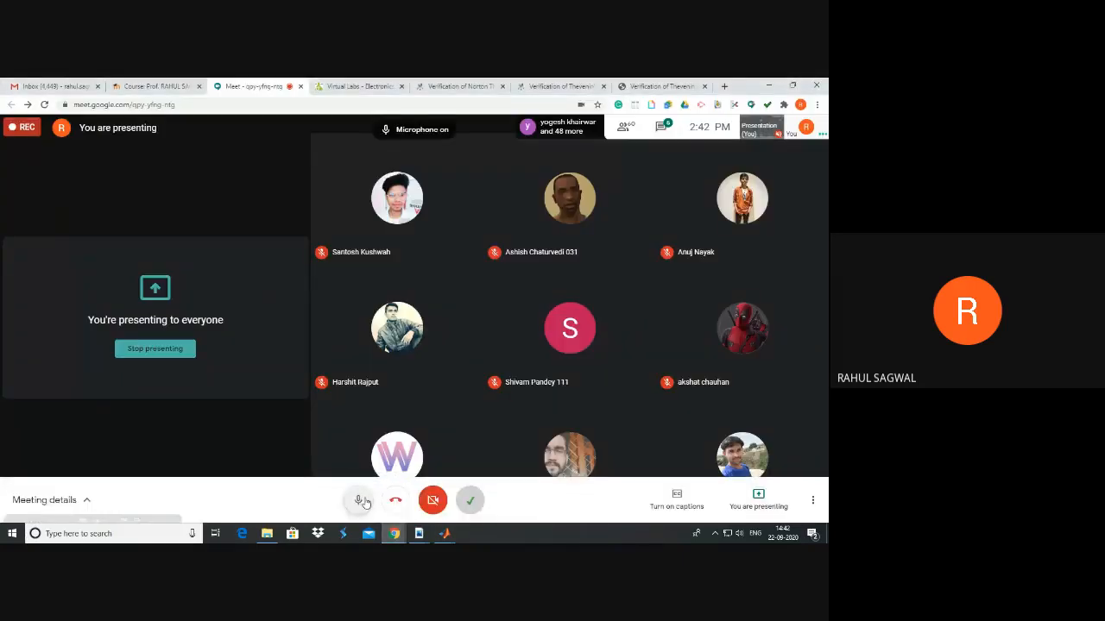
left_click(658, 127)
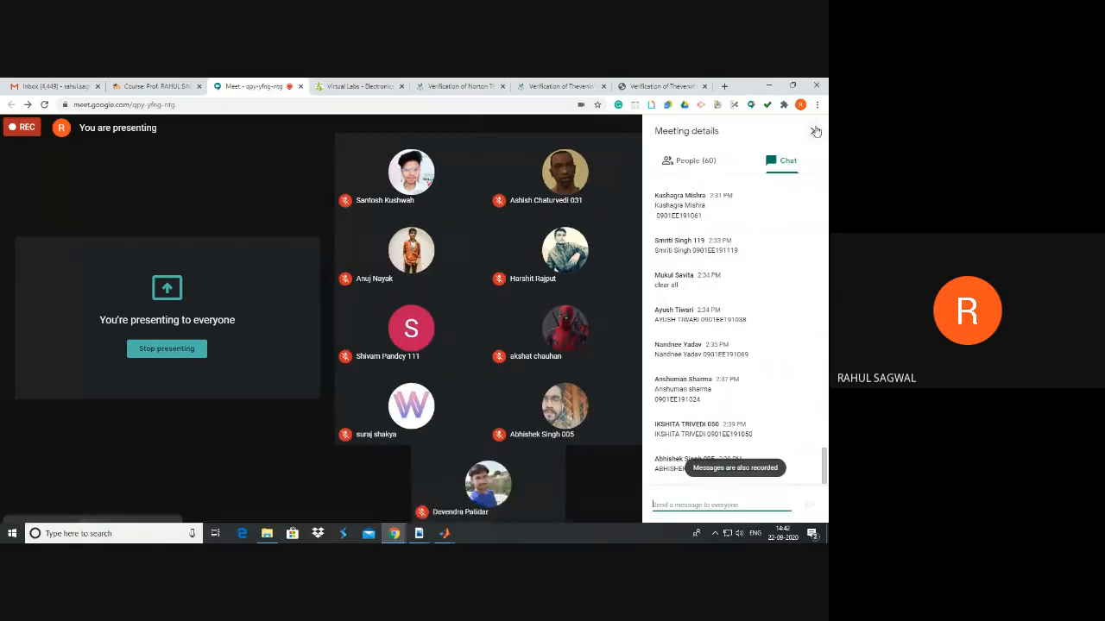
Return to the Thevenin's theorem virtual lab and view the Thevenin equivalent circuit of Case 3.
left_click(640, 86)
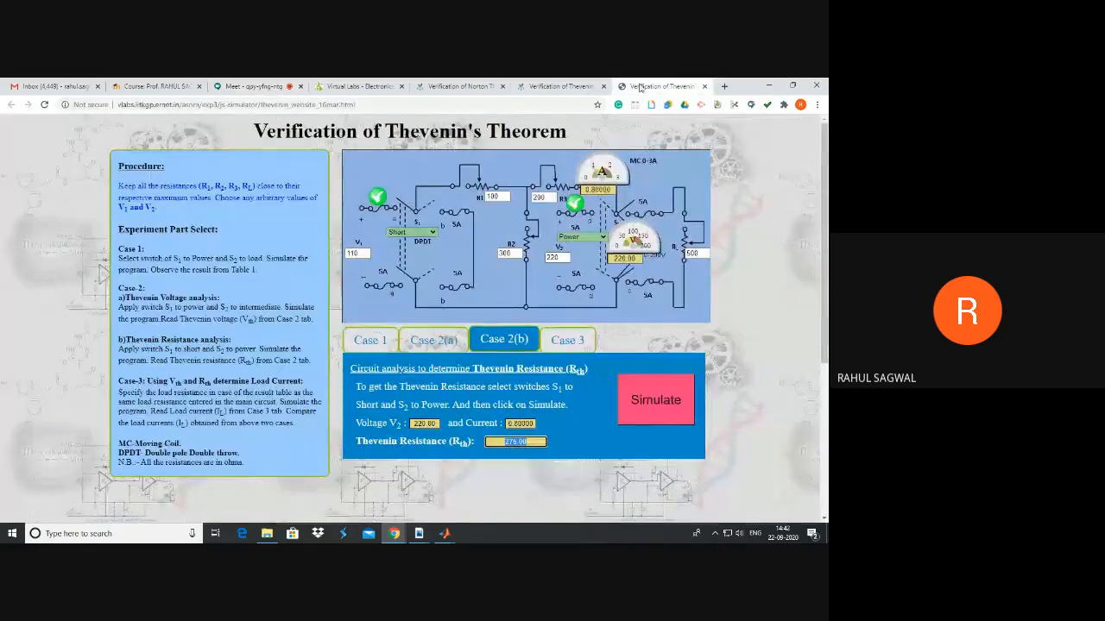
left_click(587, 340)
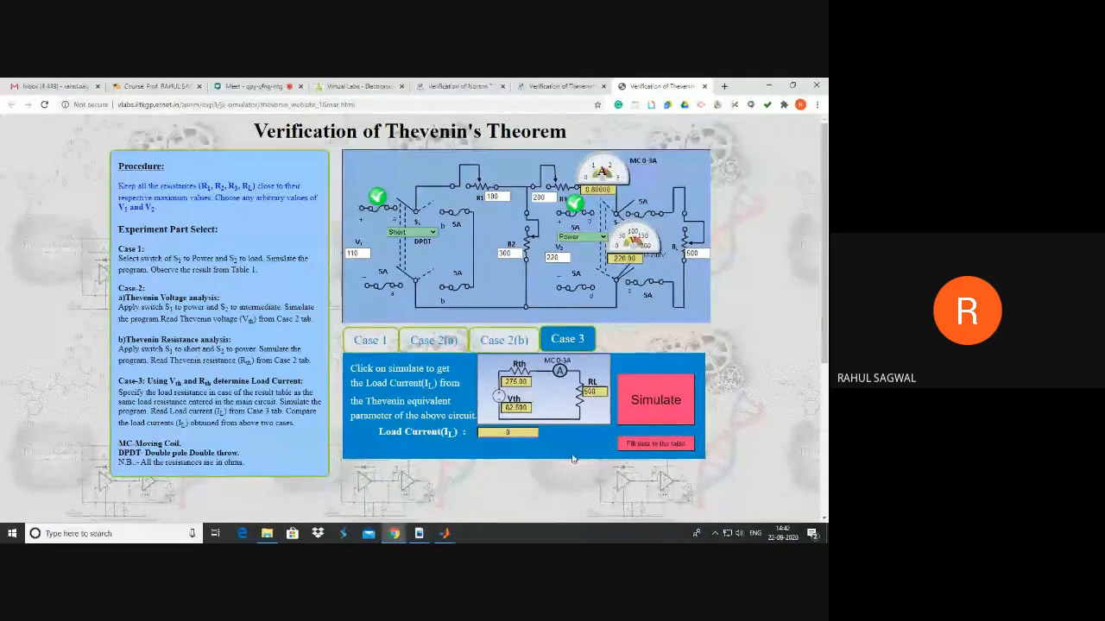
Switch to Simulink, create a new blank model and arrange it side by side with the Simulink Library Browser.
mouse_move(444, 533)
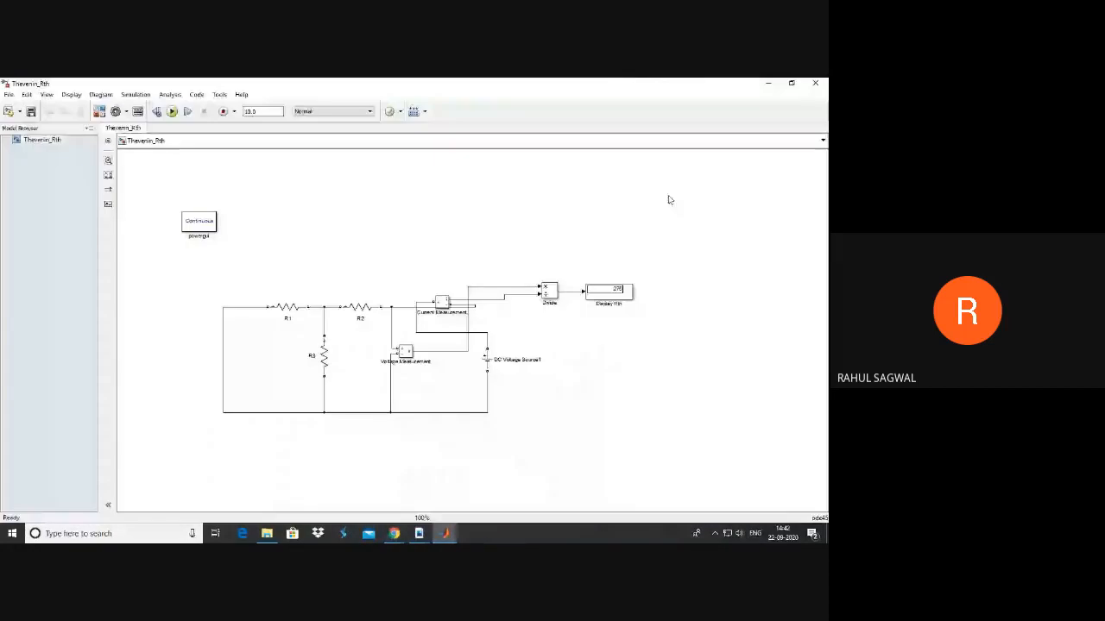
left_click(645, 491)
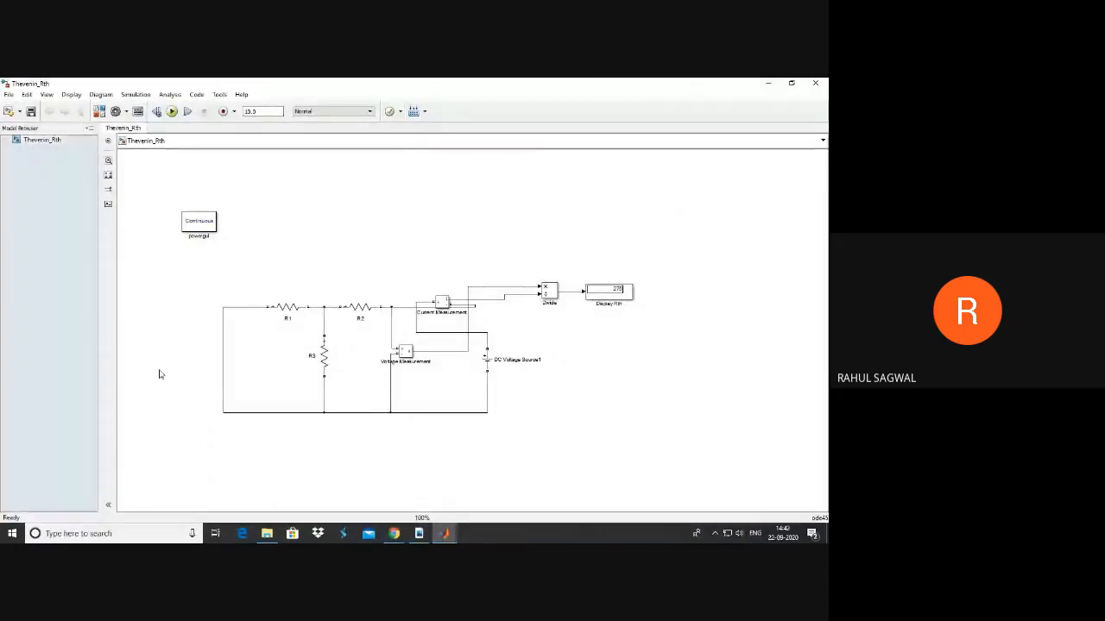
key("ctrl+n")
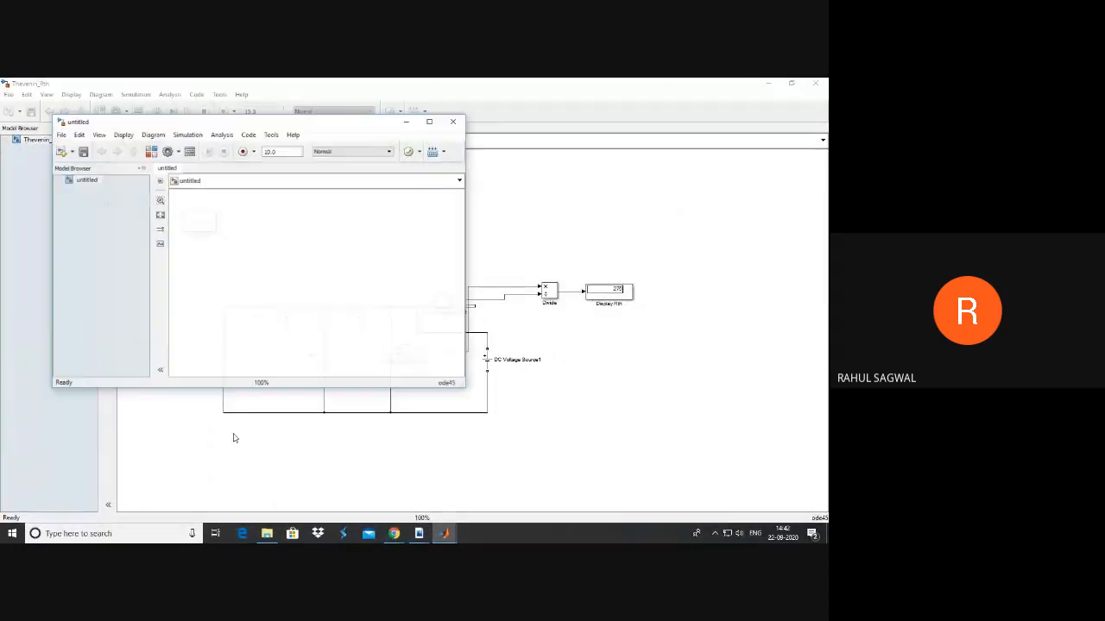
left_click(429, 121)
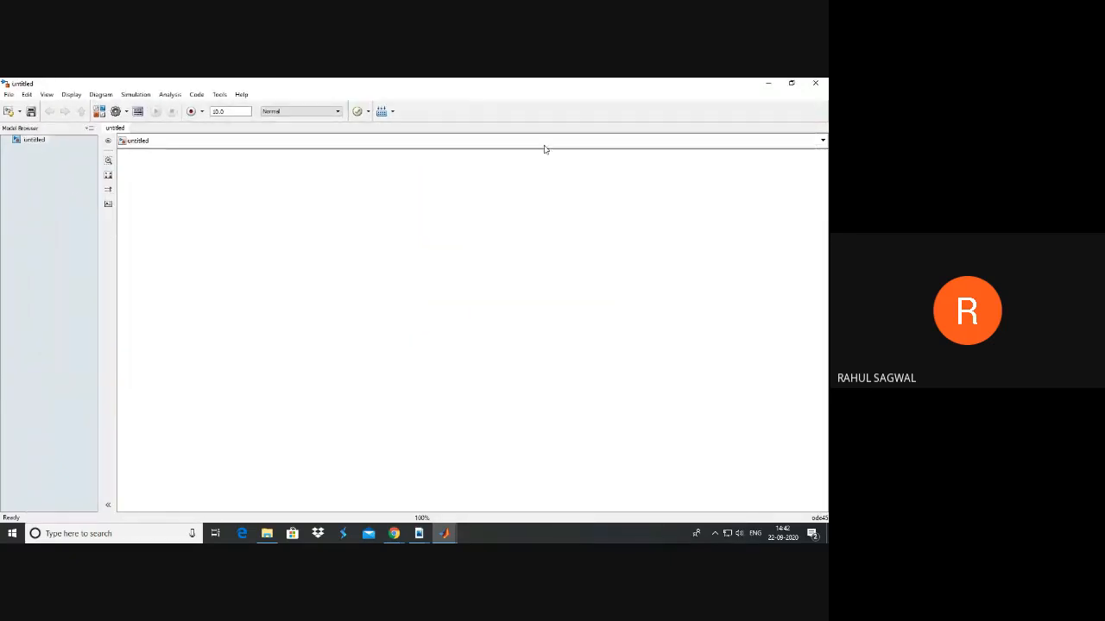
left_click_drag(480, 87, 828, 182)
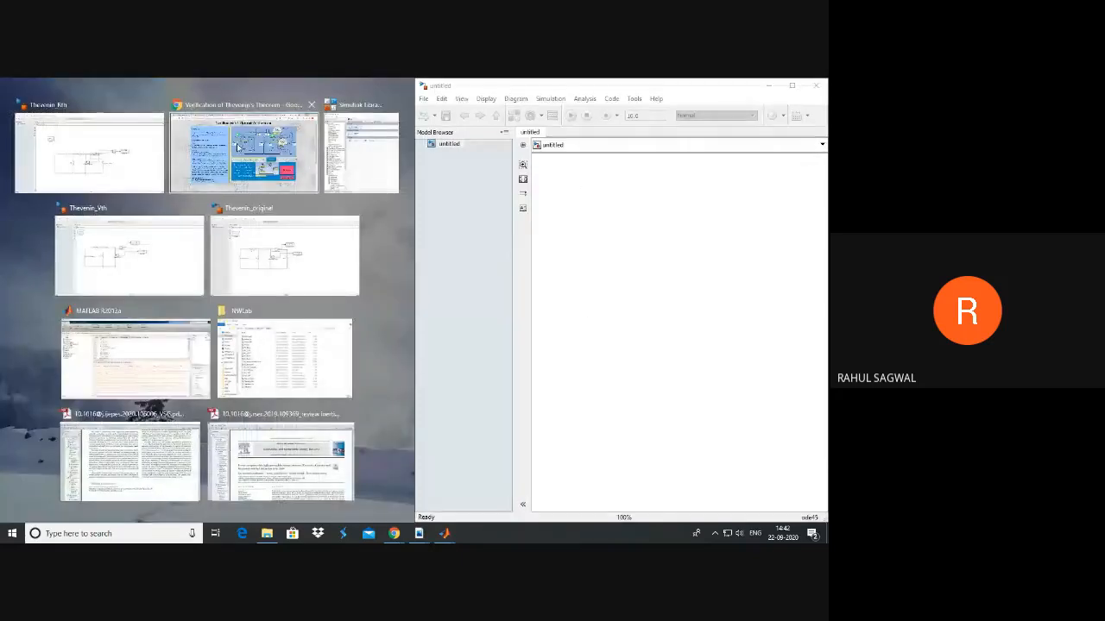
left_click(361, 148)
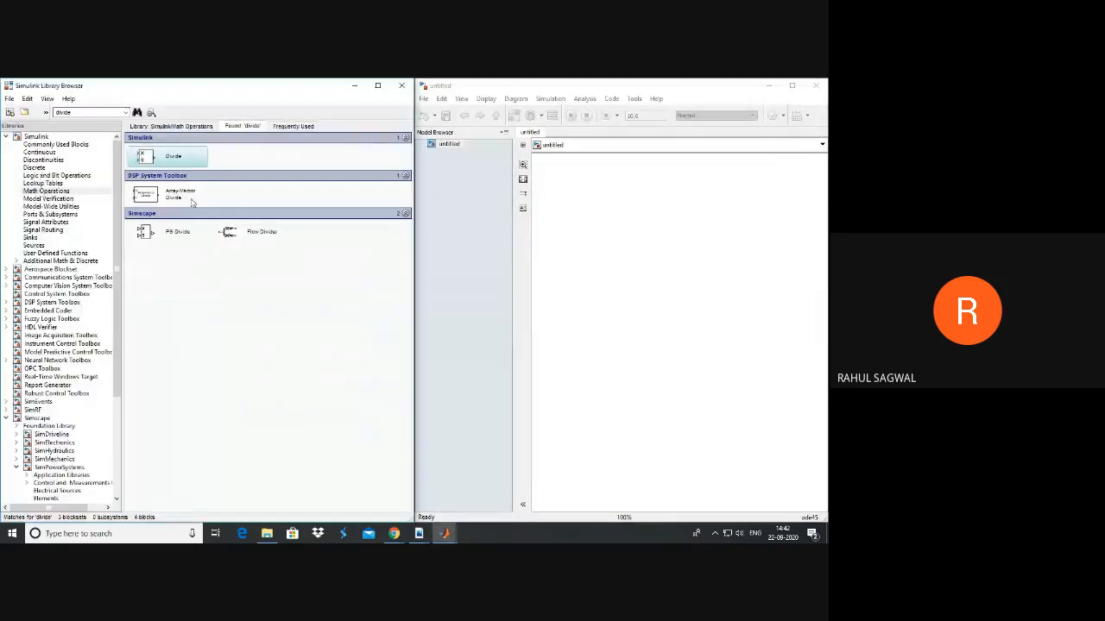
Add a DC Voltage Source and a Current Measurement block from the SimPowerSystems library to the new model.
scroll(112, 423, "down", 5)
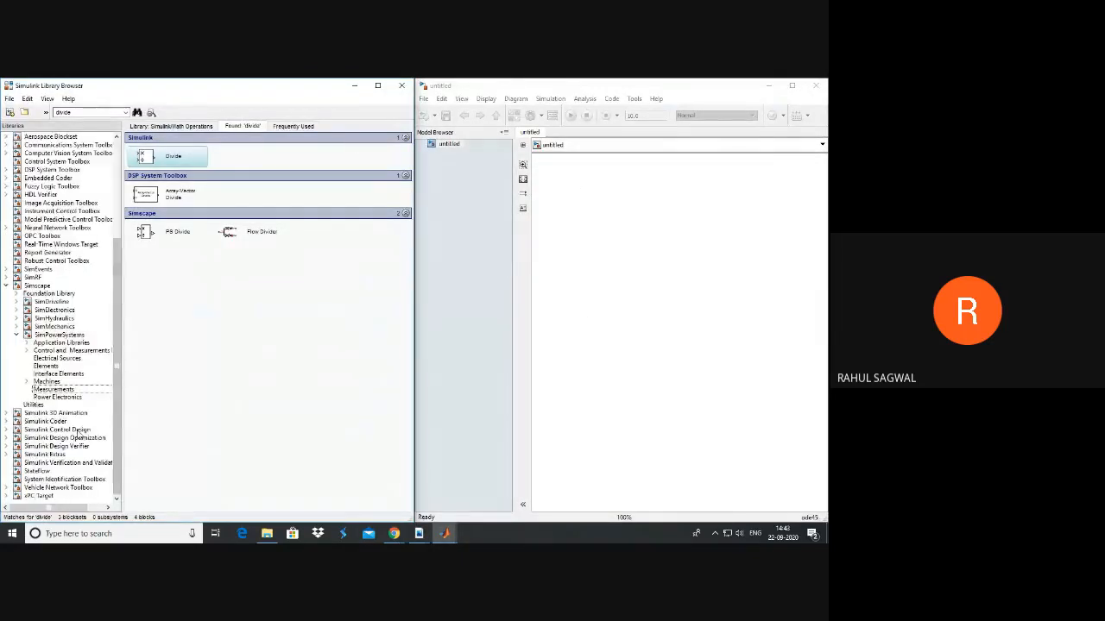
left_click(57, 358)
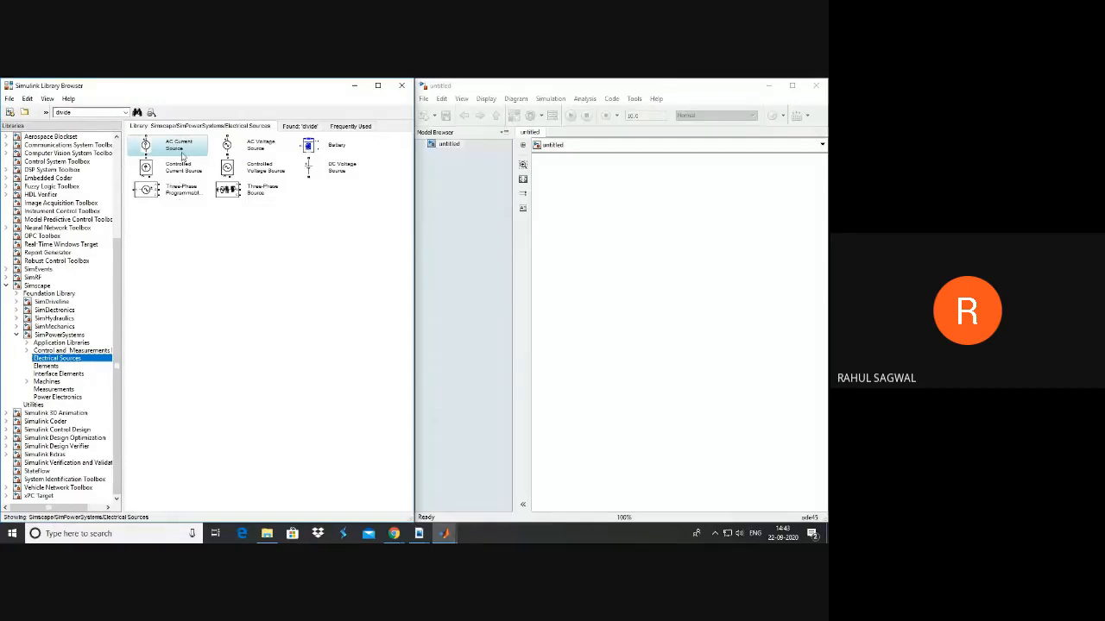
left_click_drag(312, 171, 595, 318)
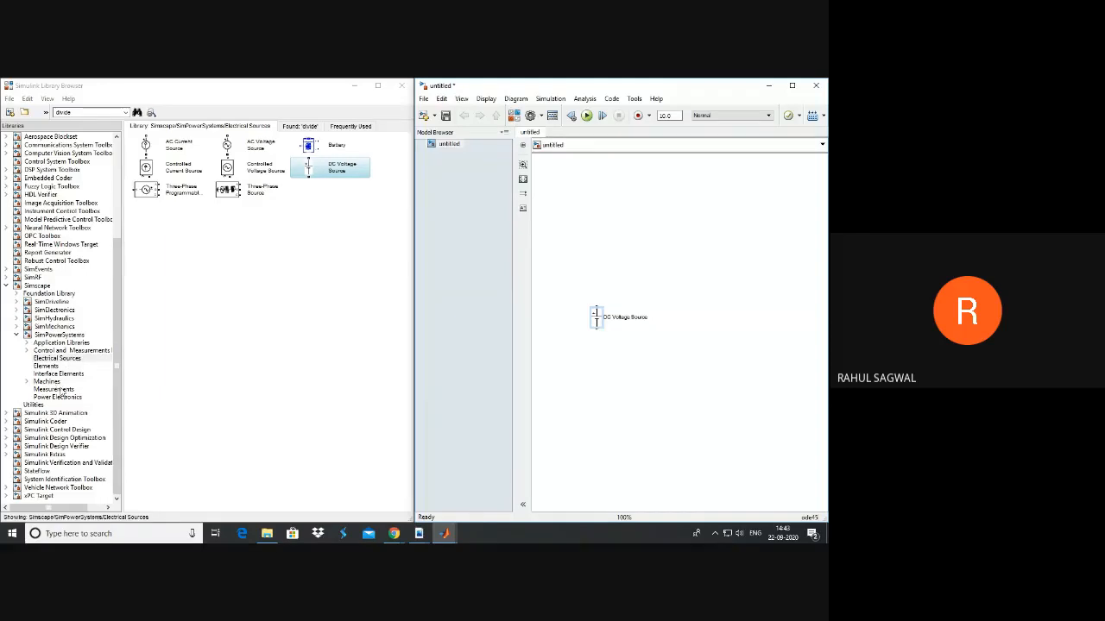
left_click(53, 389)
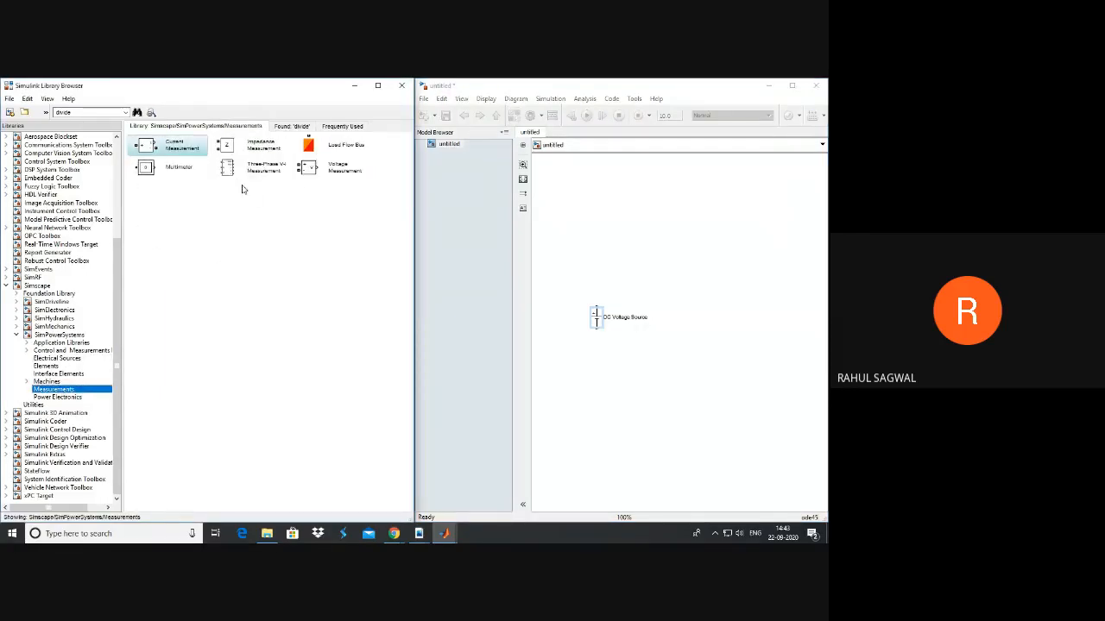
left_click_drag(173, 152, 767, 275)
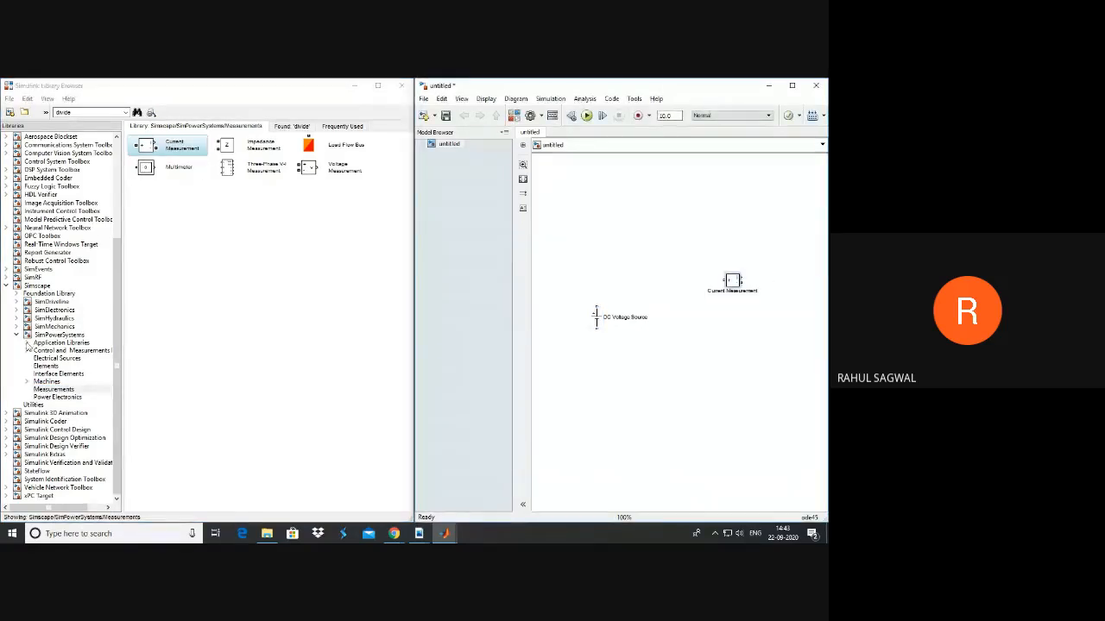
Add two Series RLC Branch blocks and a powergui block from SimPowerSystems to the new model.
left_click(45, 366)
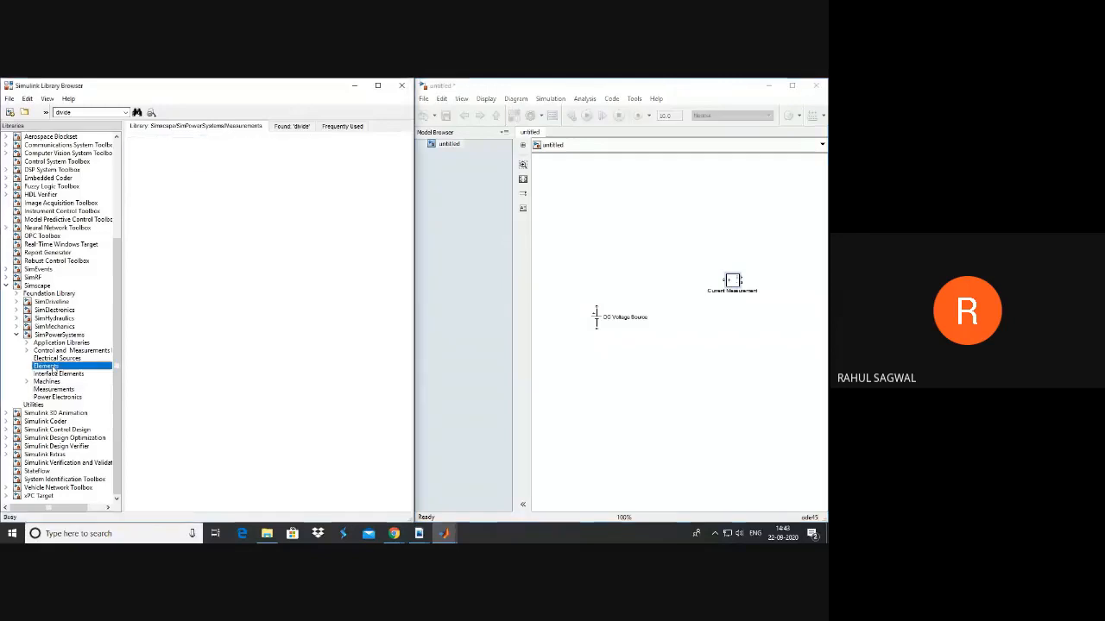
left_click_drag(240, 235, 681, 249)
left_click_drag(263, 237, 690, 219)
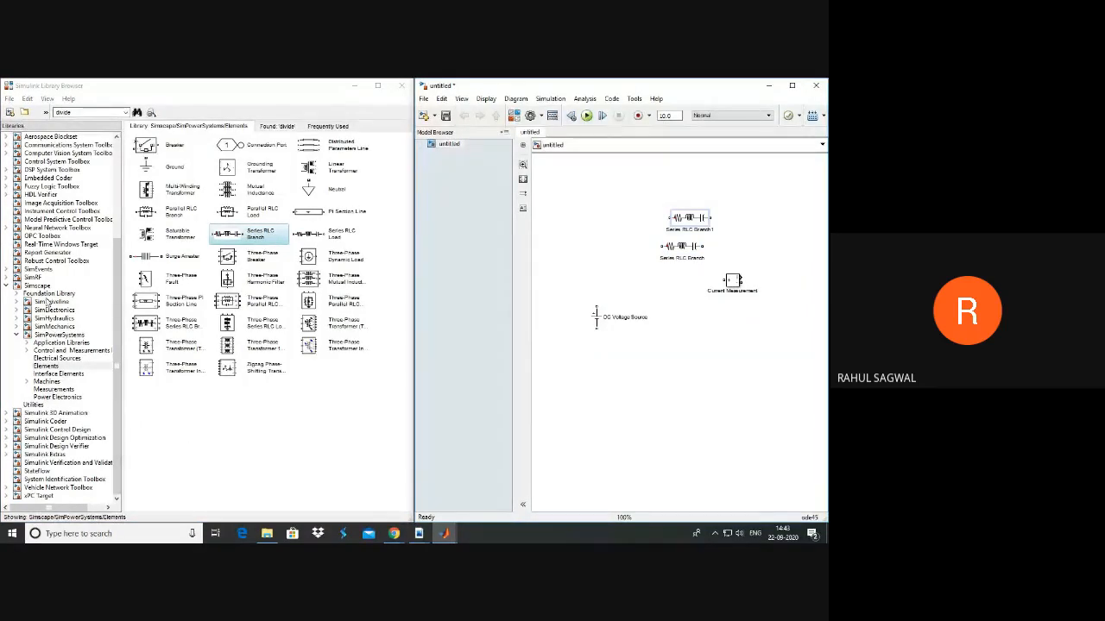
left_click(47, 336)
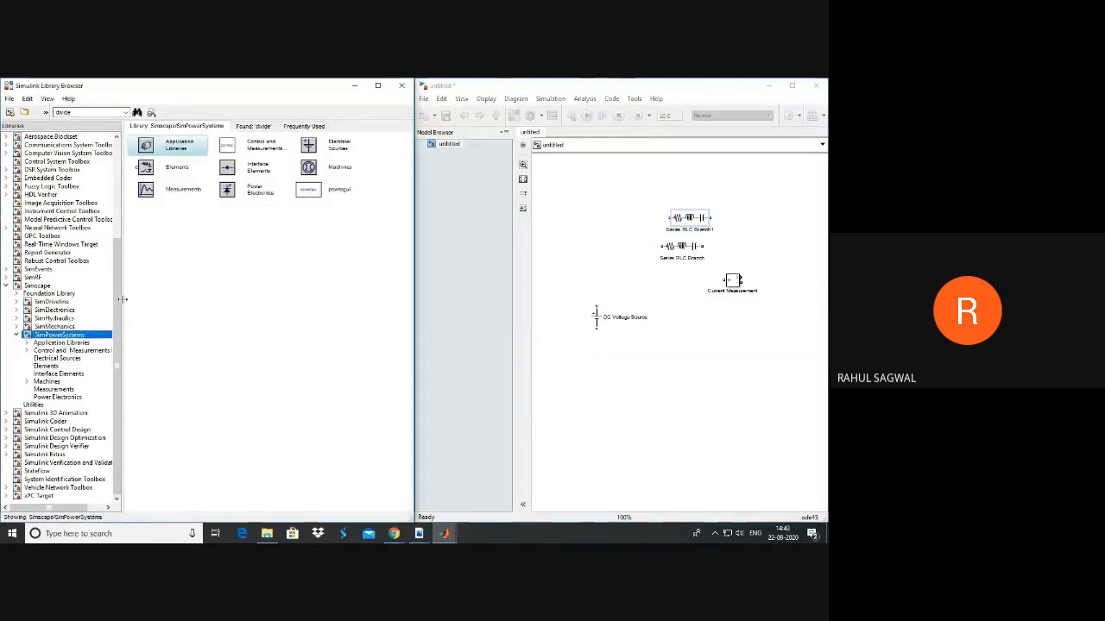
left_click_drag(309, 195, 561, 176)
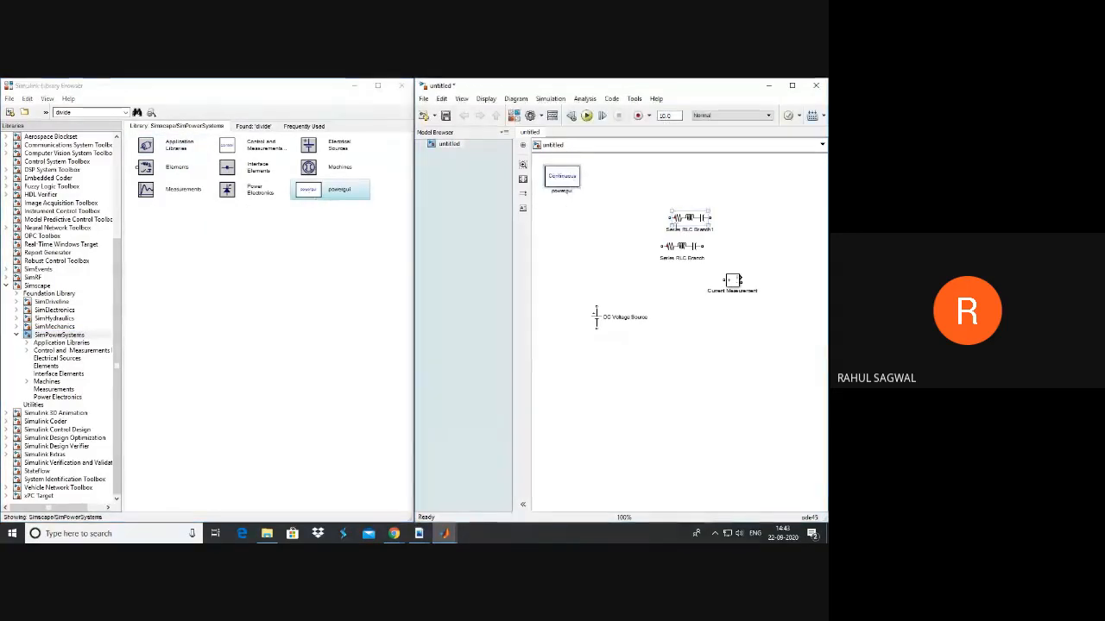
Set the Series RLC Branch1 block's branch type to R with a resistance of 275 ohms.
double_click(688, 220)
left_click(383, 252)
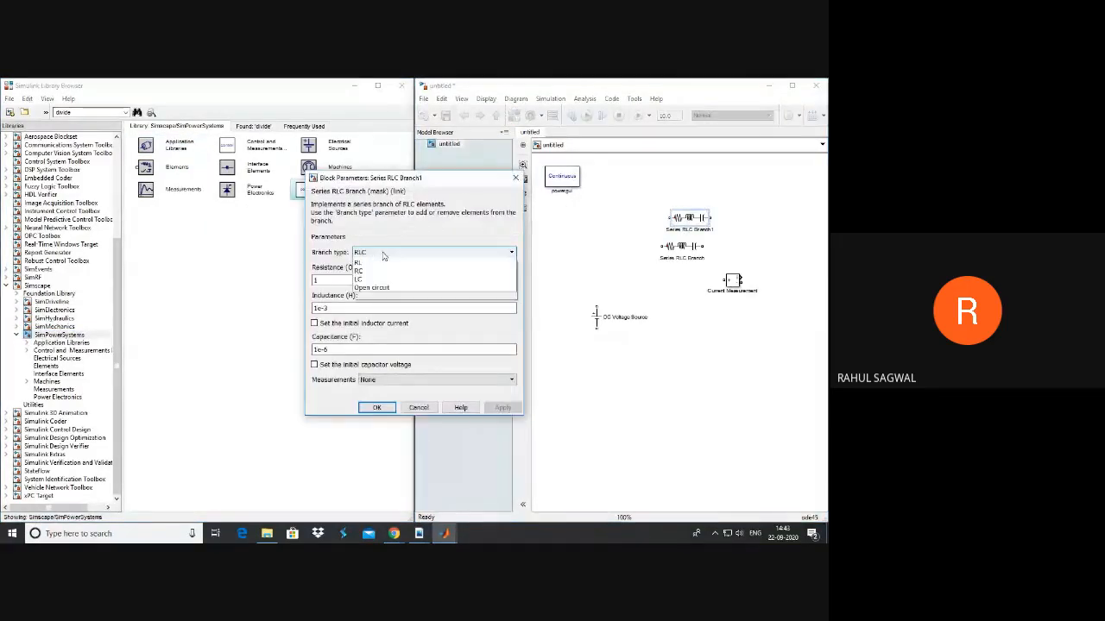
left_click(371, 267)
double_click(324, 280)
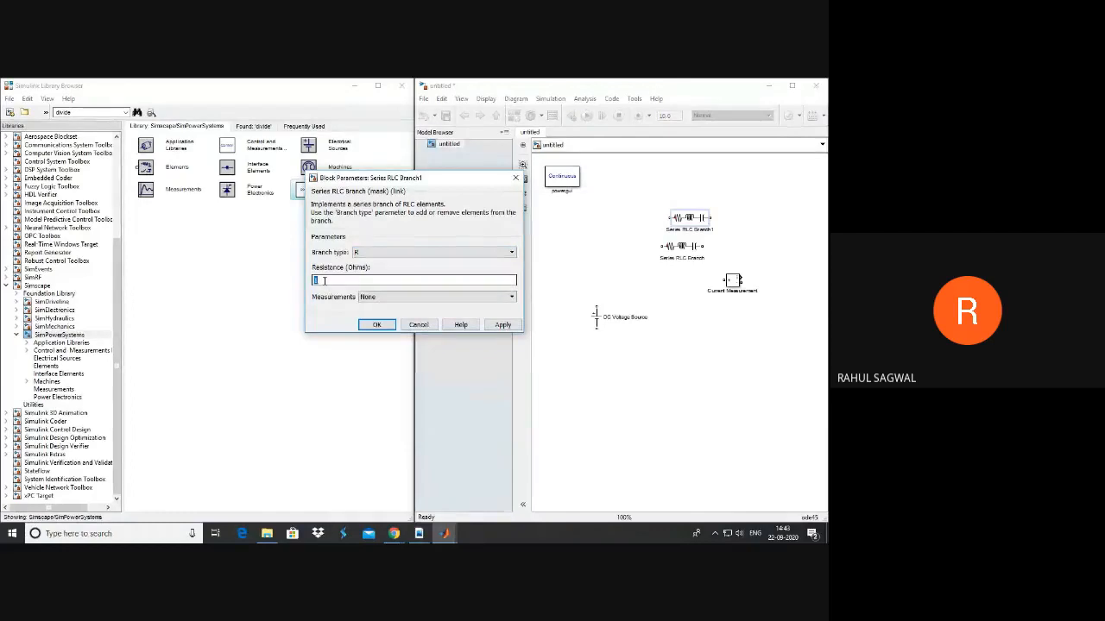
type("275")
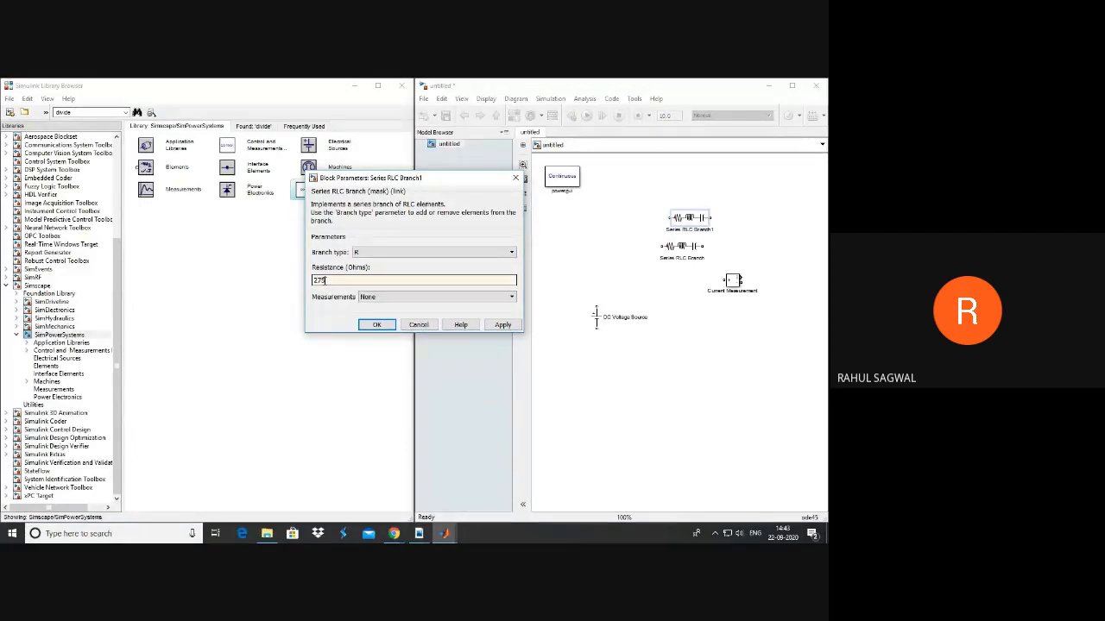
left_click(372, 326)
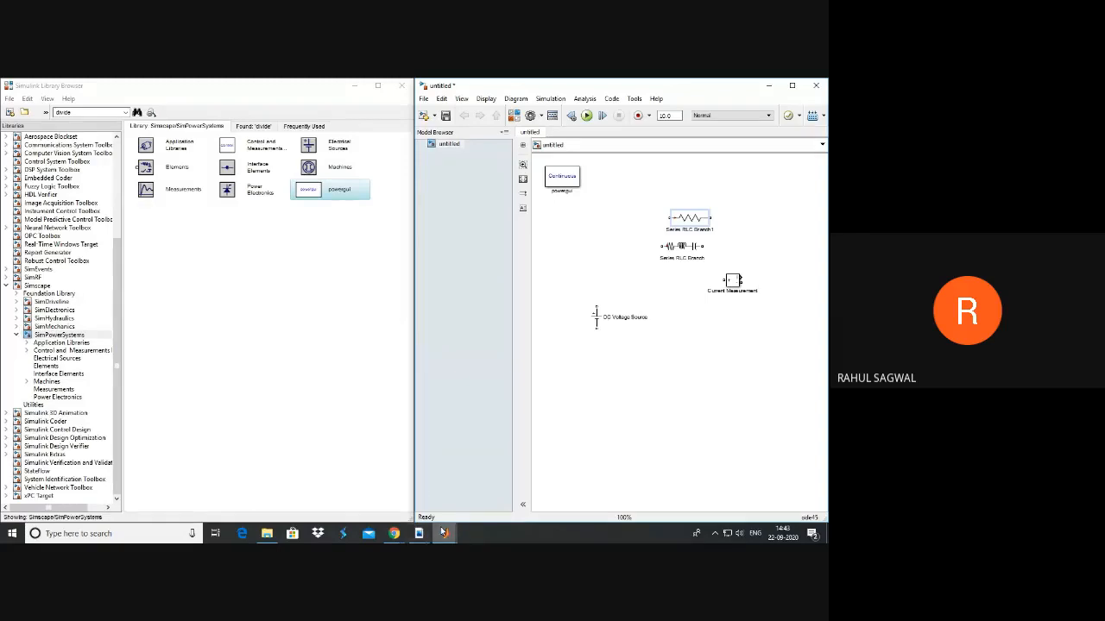
Switch to Chrome, open the chat in the Google Meet call, and return to the Simulink model.
left_click(393, 533)
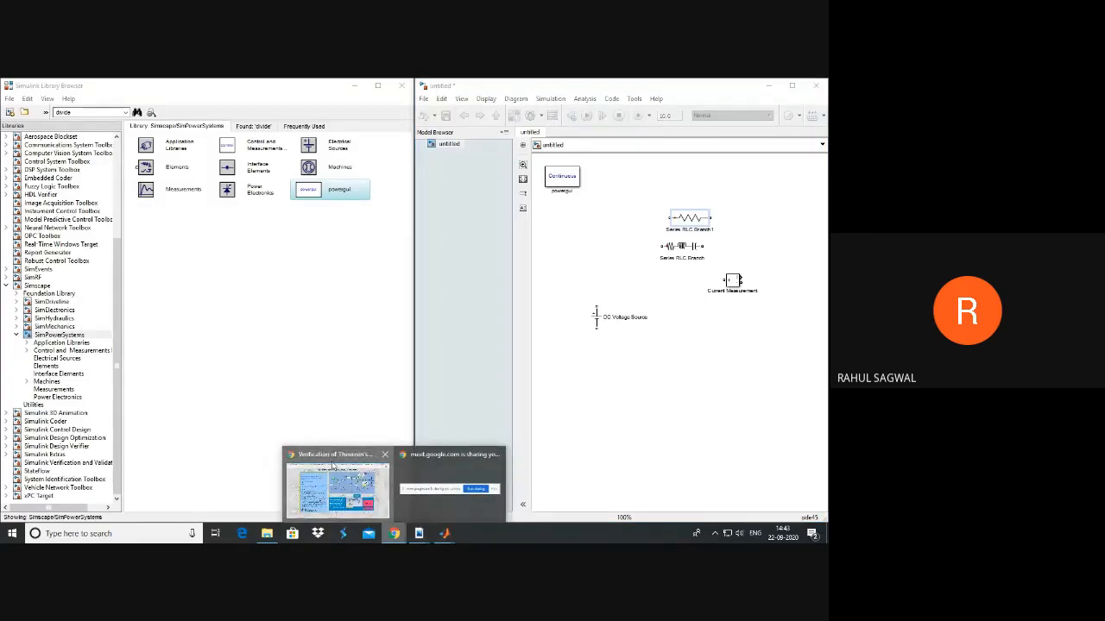
left_click(333, 466)
left_click(254, 86)
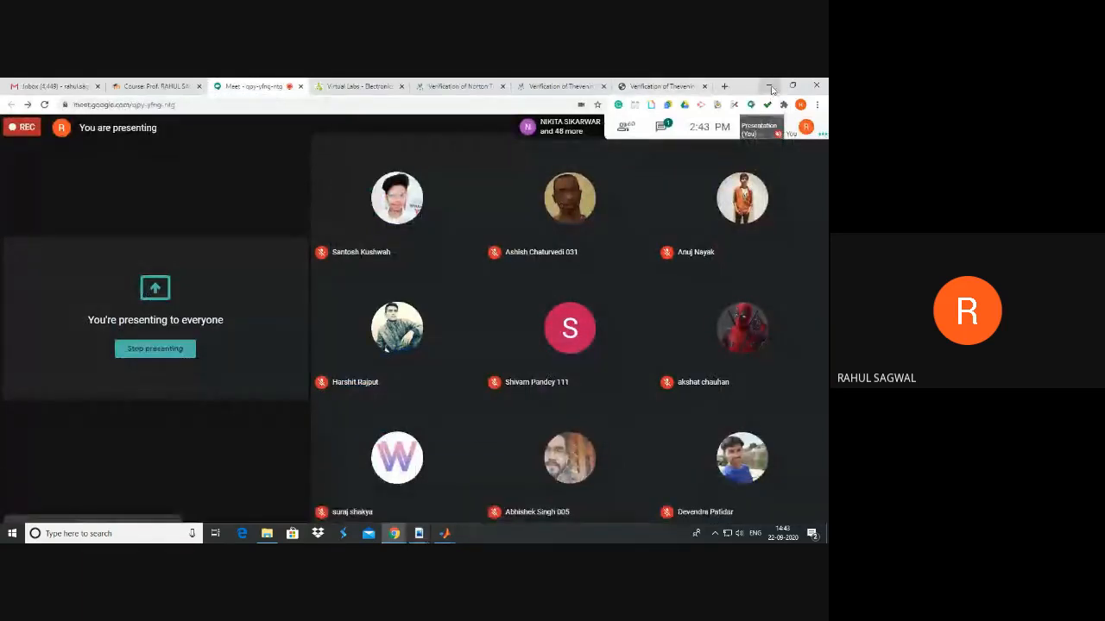
left_click(661, 127)
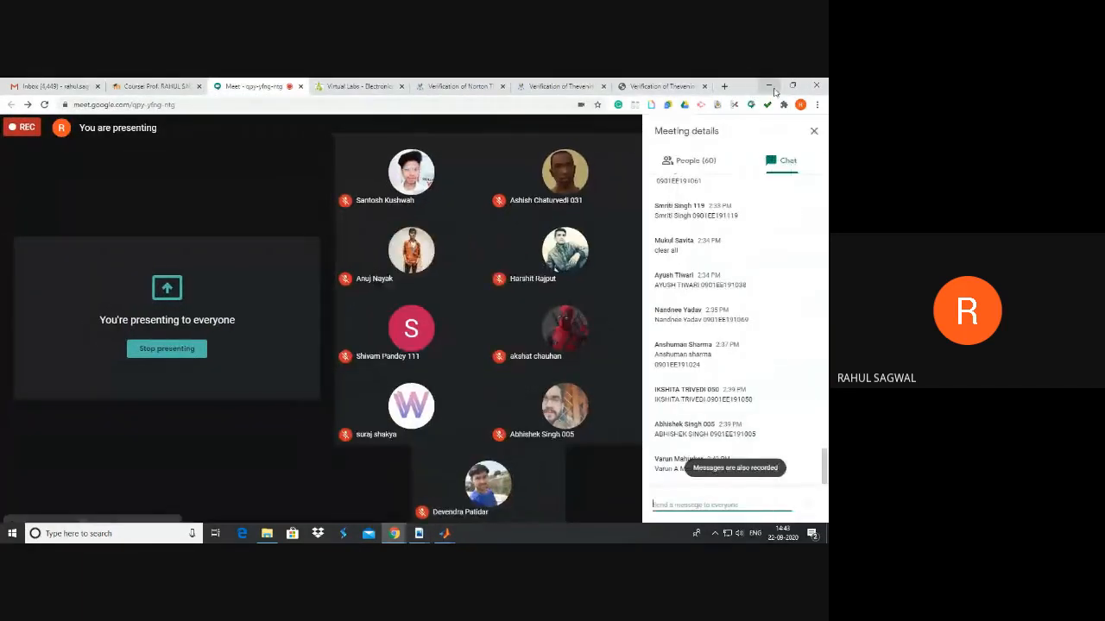
left_click(769, 85)
Make the Series RLC Branch block a pure resistor (type R) of 500 ohms and rotate it to vertical.
double_click(682, 246)
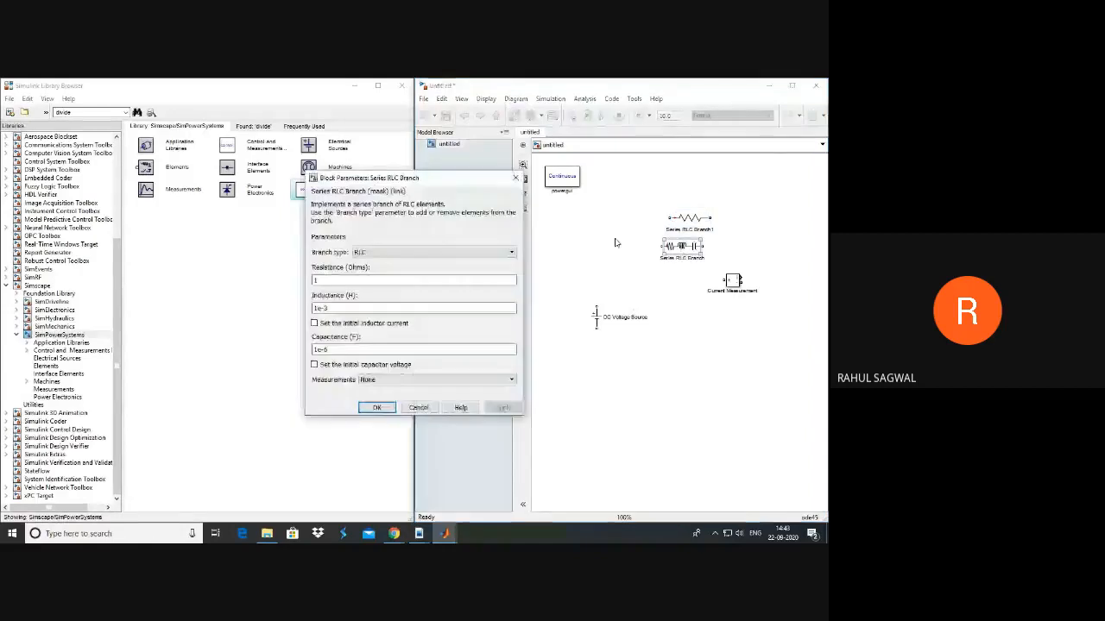
left_click(355, 253)
left_click(363, 271)
type("500")
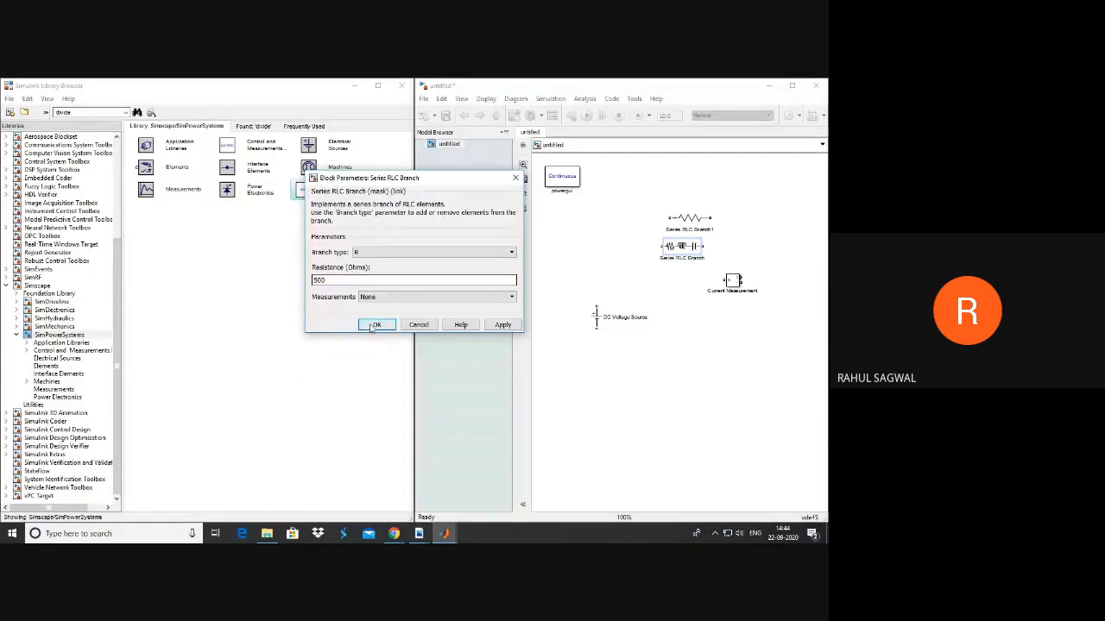
left_click(376, 324)
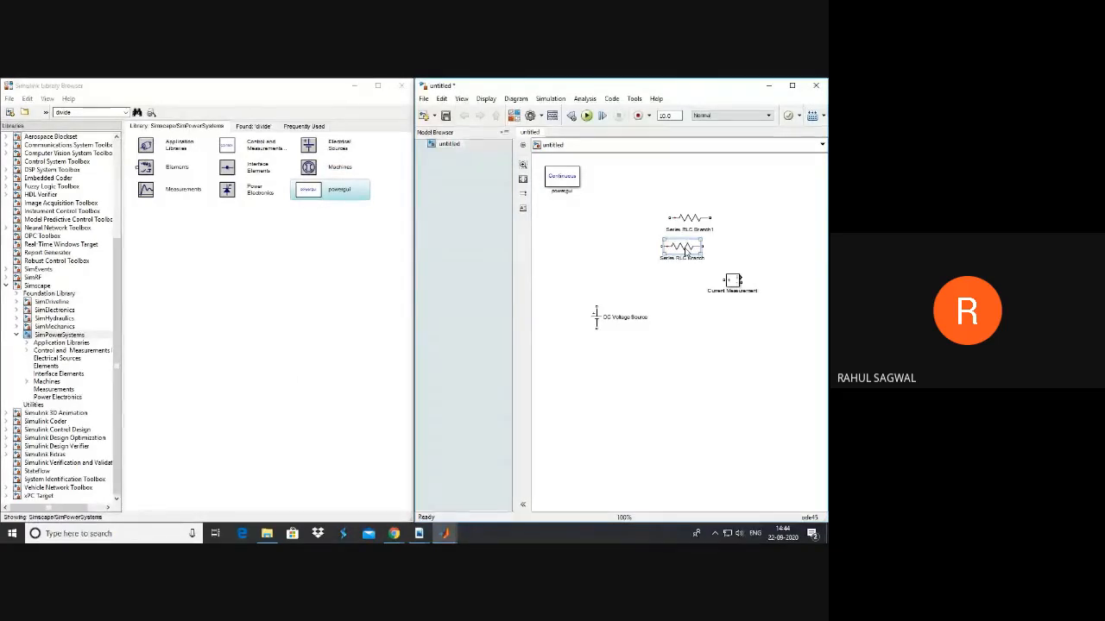
key("ctrl+r")
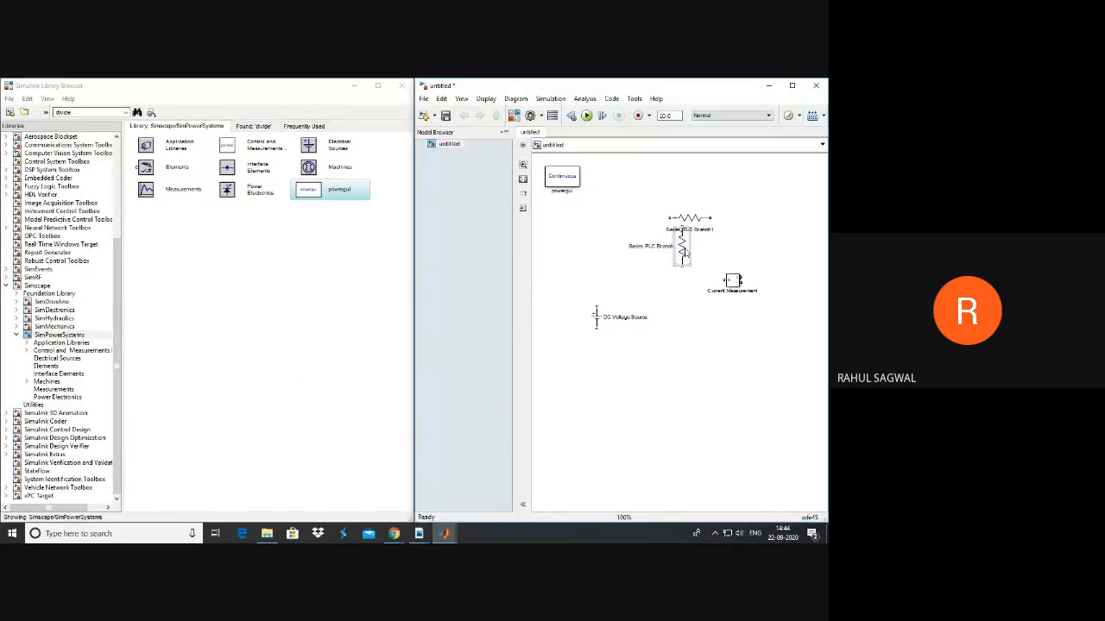
Arrange the DC source, both resistors and the Current Measurement block, and wire them into one closed series loop.
left_click(597, 317)
left_click_drag(598, 323, 593, 300)
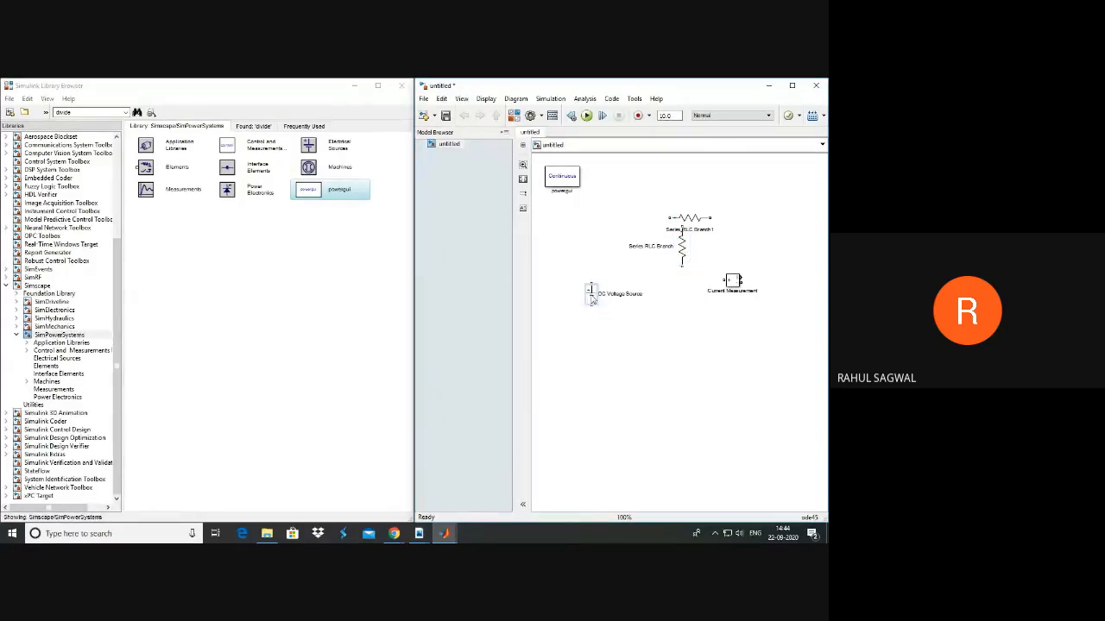
left_click_drag(683, 229, 684, 265)
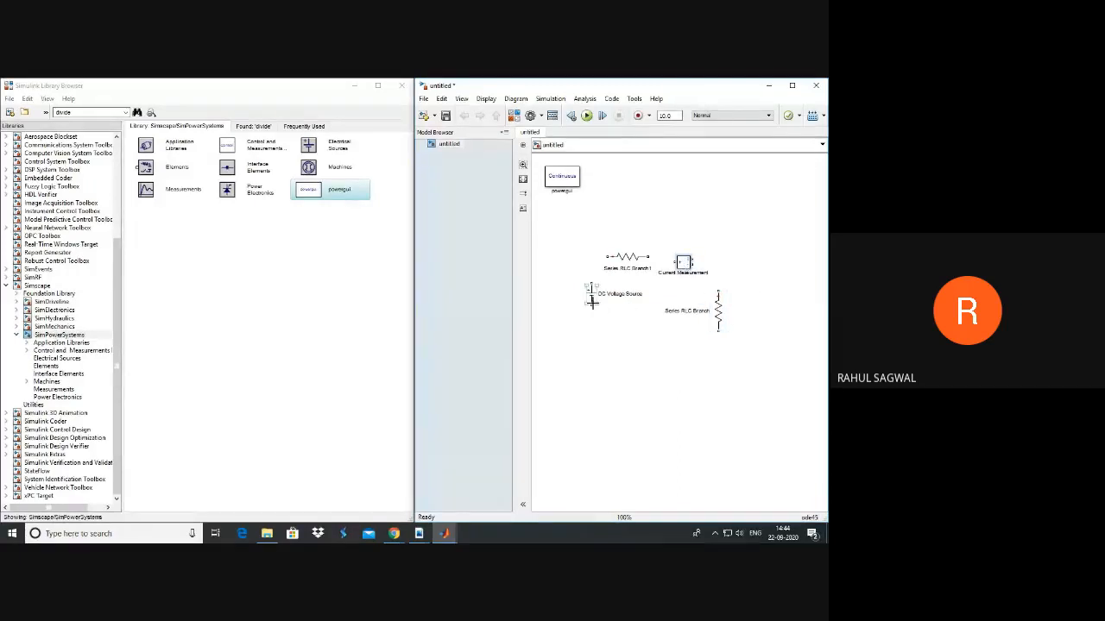
mouse_move(591, 302)
left_mouse_down()
mouse_move(613, 362)
mouse_move(717, 334)
left_mouse_up()
left_click_drag(589, 284, 718, 289)
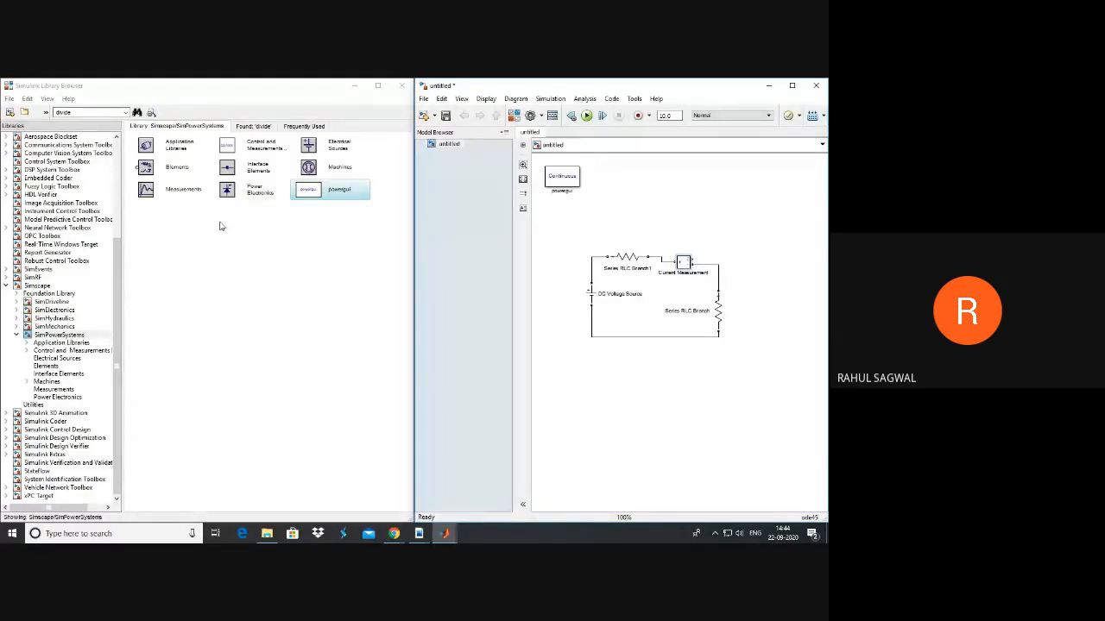
Find the Display block in the library, connect it to the Current Measurement output, and run the simulation.
double_click(89, 114)
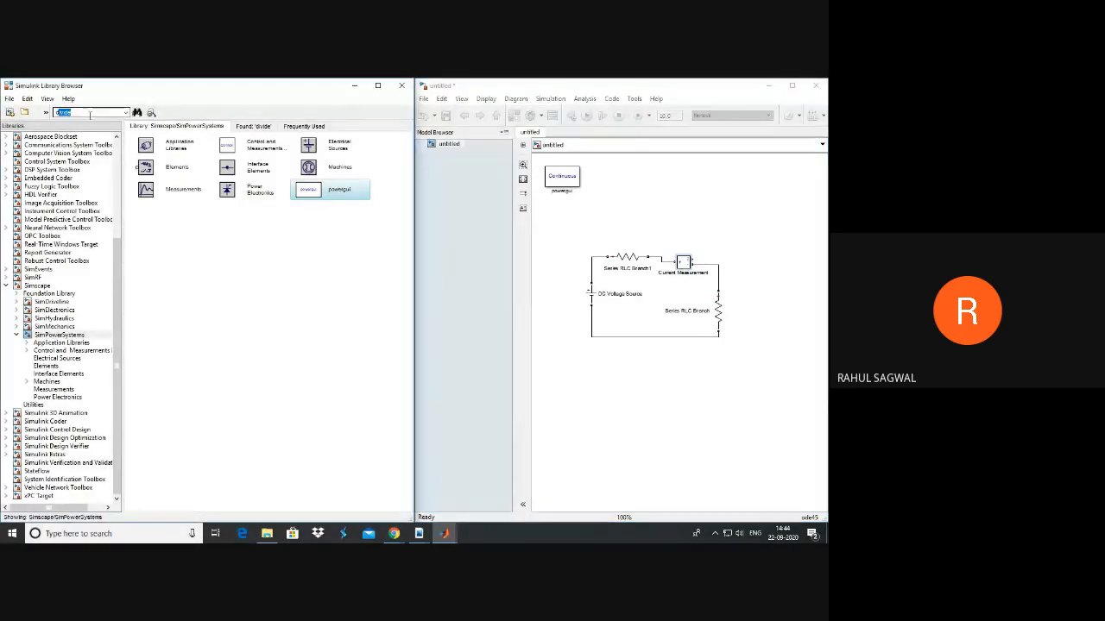
type("de")
key("Return")
left_click_drag(365, 244, 751, 243)
left_click_drag(692, 261, 728, 246)
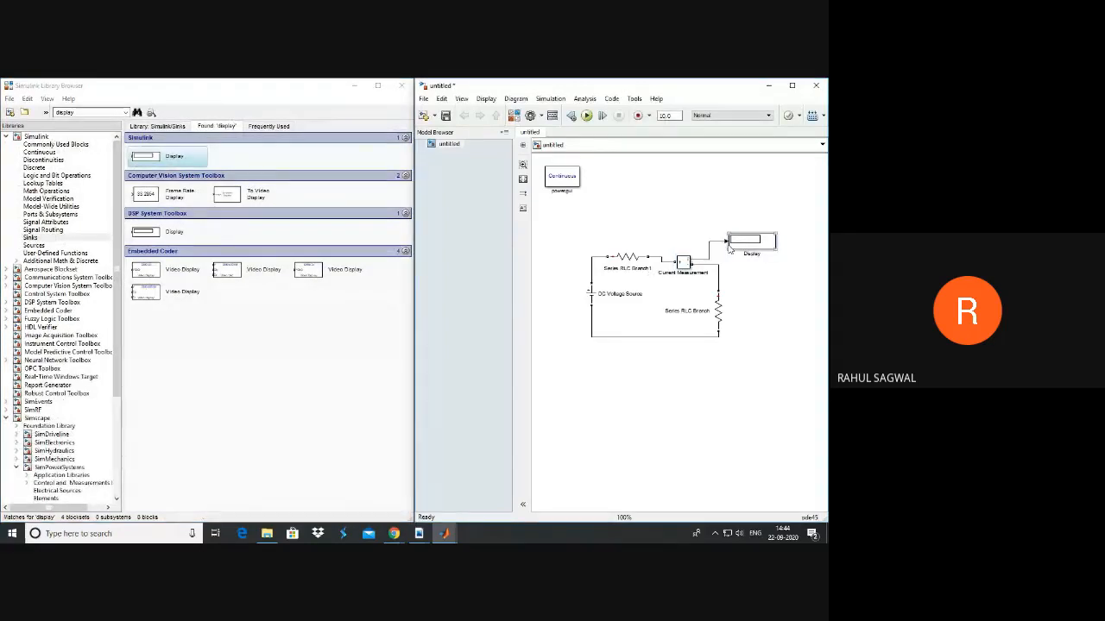
left_click(586, 115)
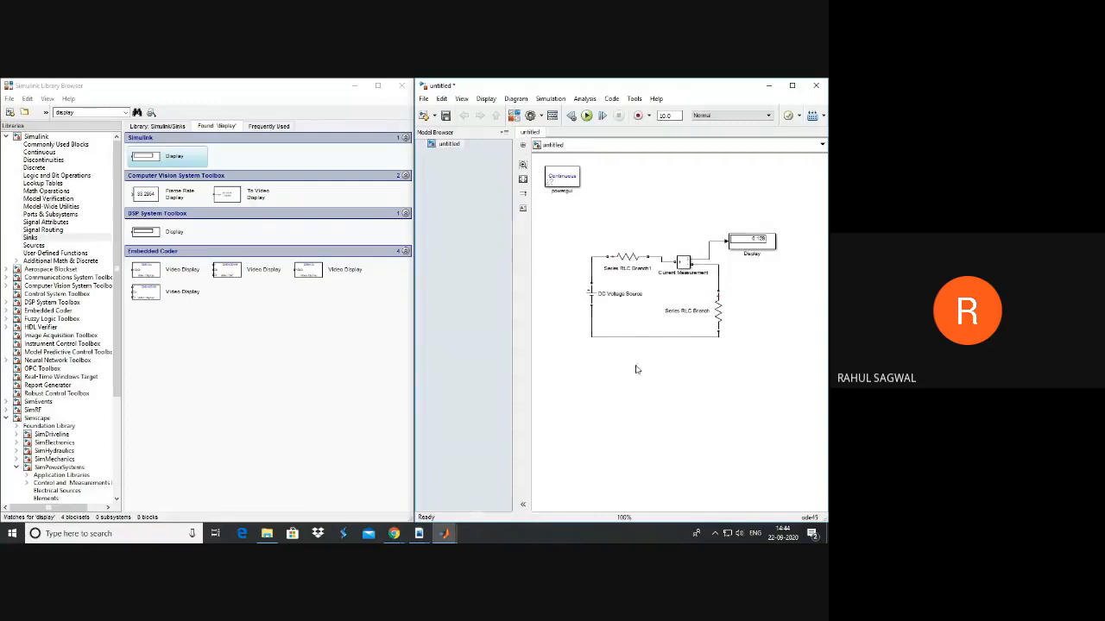
Check the resistance settings of Series RLC Branch1 and Series RLC Branch without changing them.
double_click(627, 256)
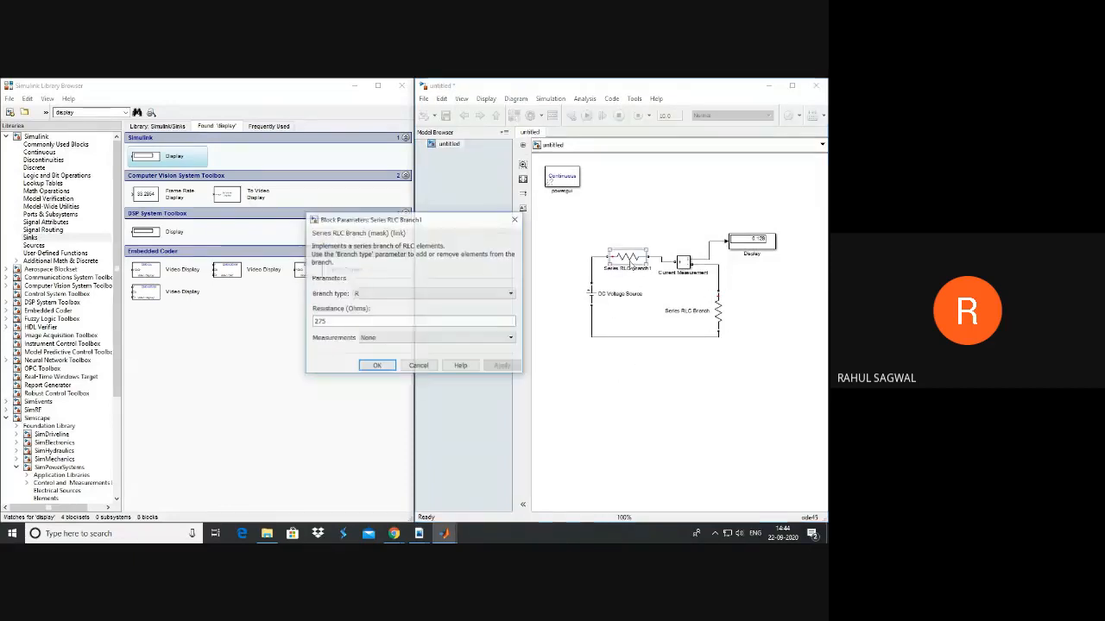
left_click(515, 219)
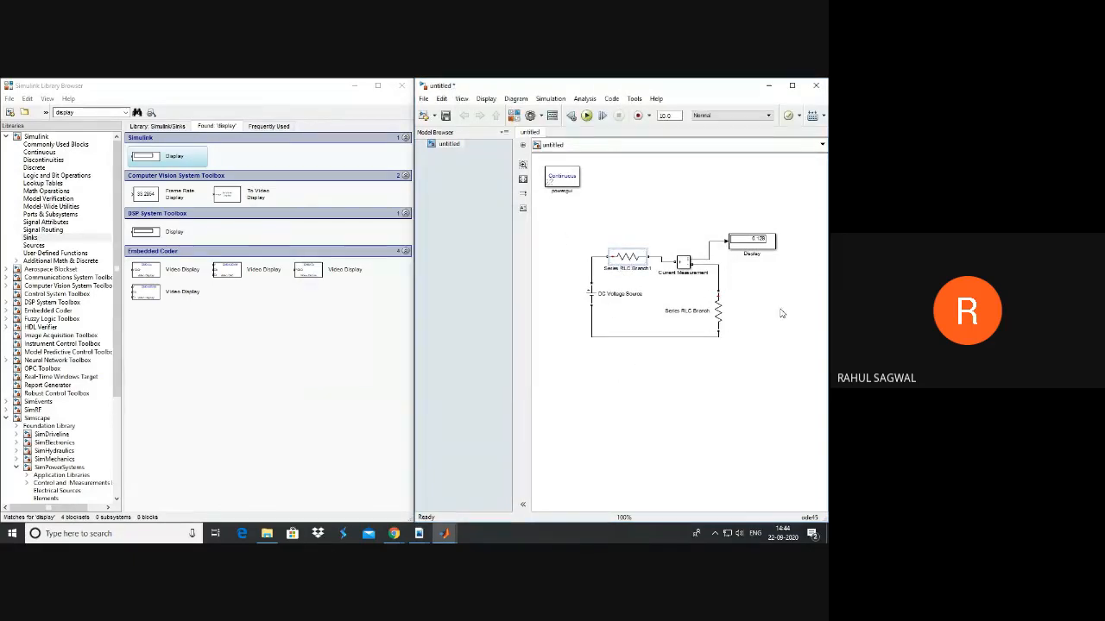
double_click(719, 314)
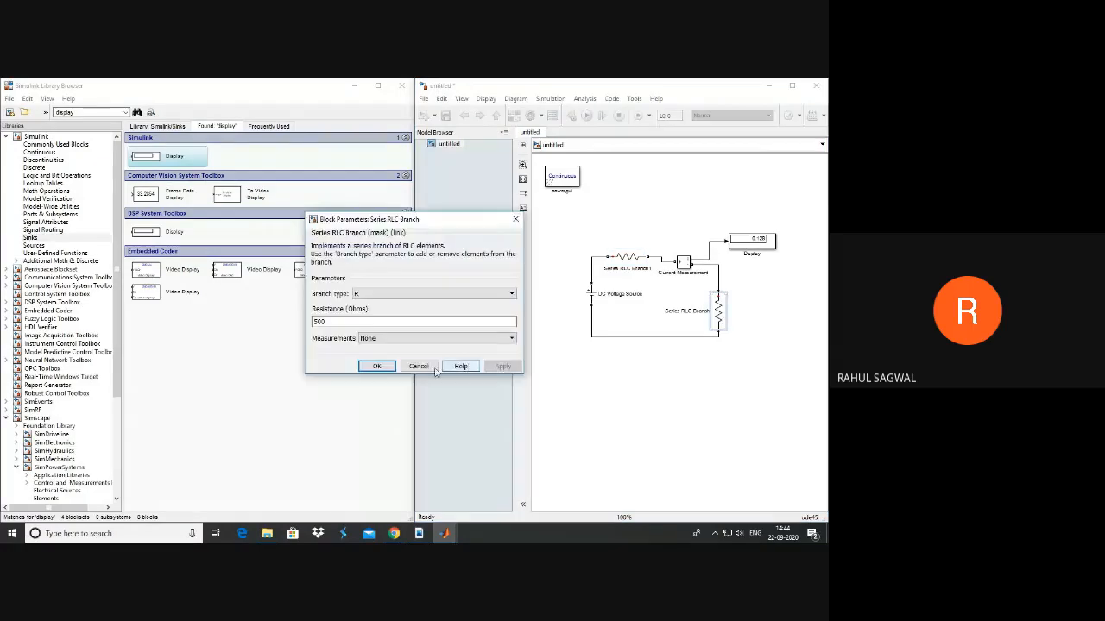
left_click(425, 365)
Look up the Thevenin voltage in the Thevenin_Vth model, set the DC Voltage Source amplitude to 82.5 V, and rerun the simulation.
double_click(589, 293)
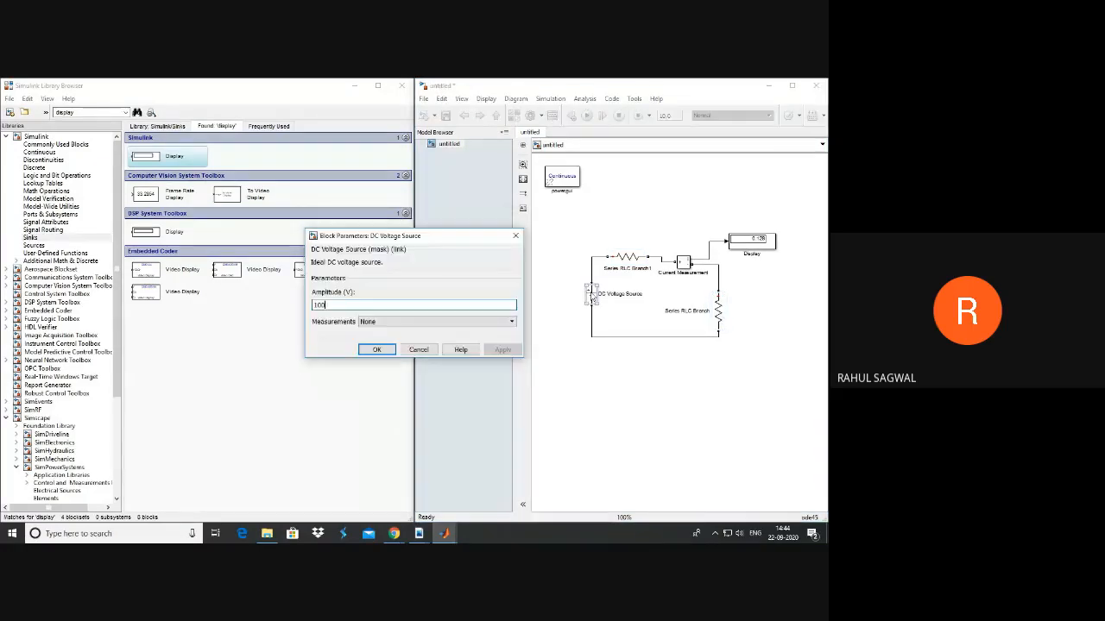
left_click(330, 304)
left_click(343, 306)
double_click(344, 307)
mouse_move(445, 535)
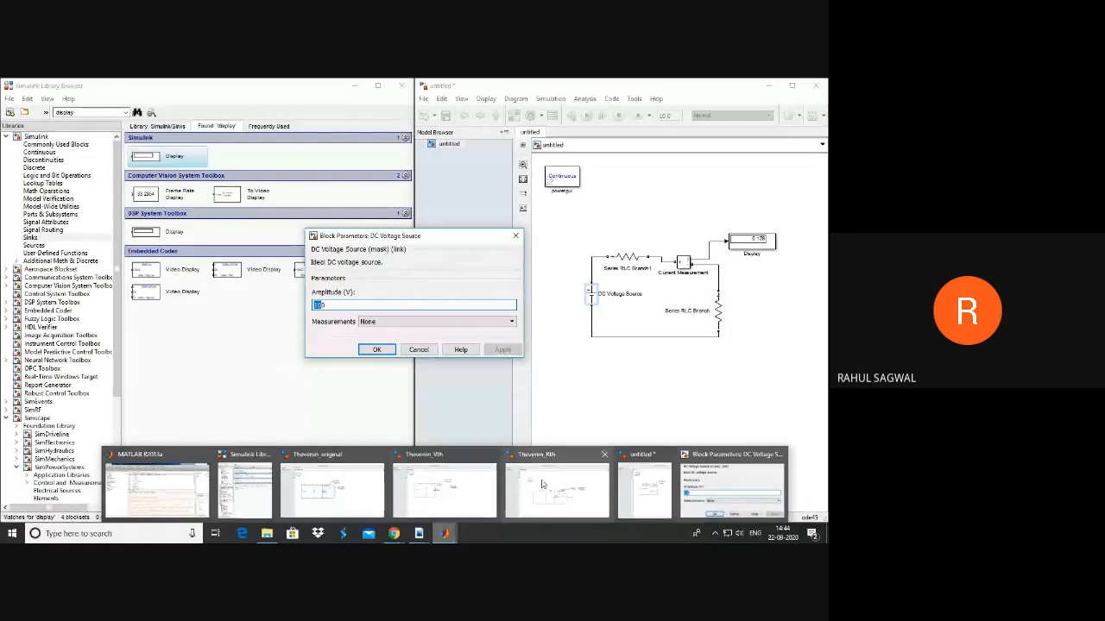
left_click(438, 470)
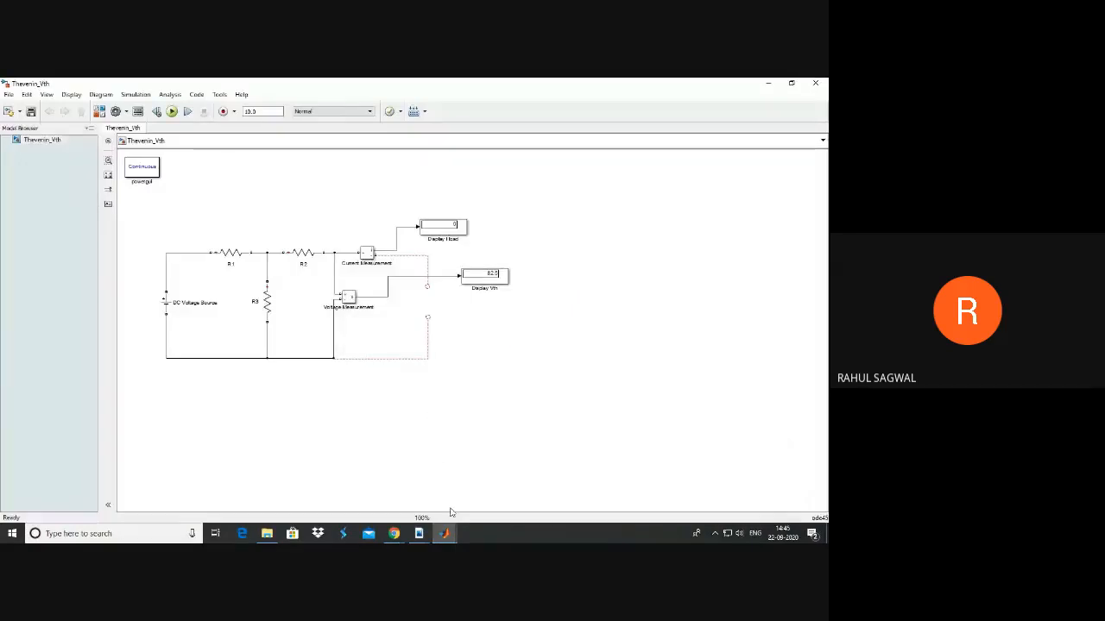
left_click(767, 85)
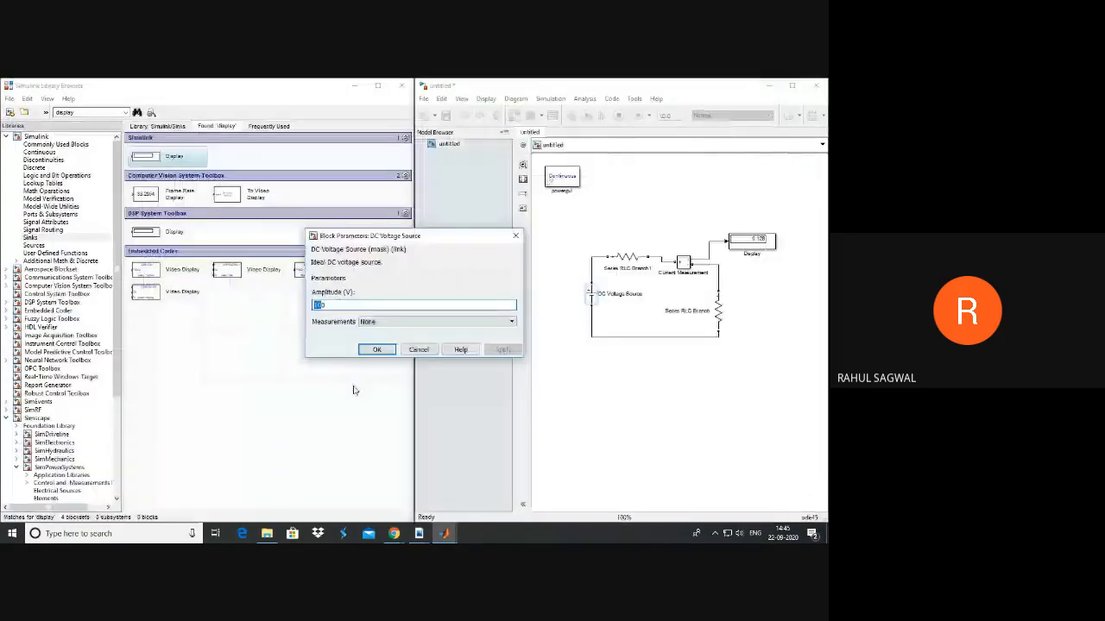
left_click(336, 308)
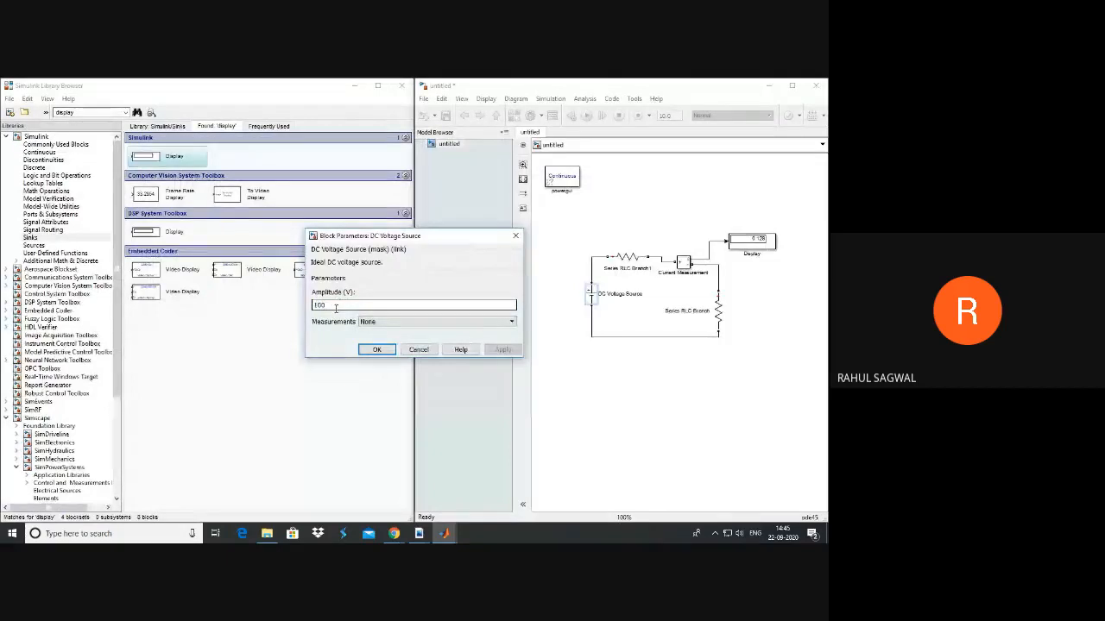
key("BackSpace")
key("BackSpace")
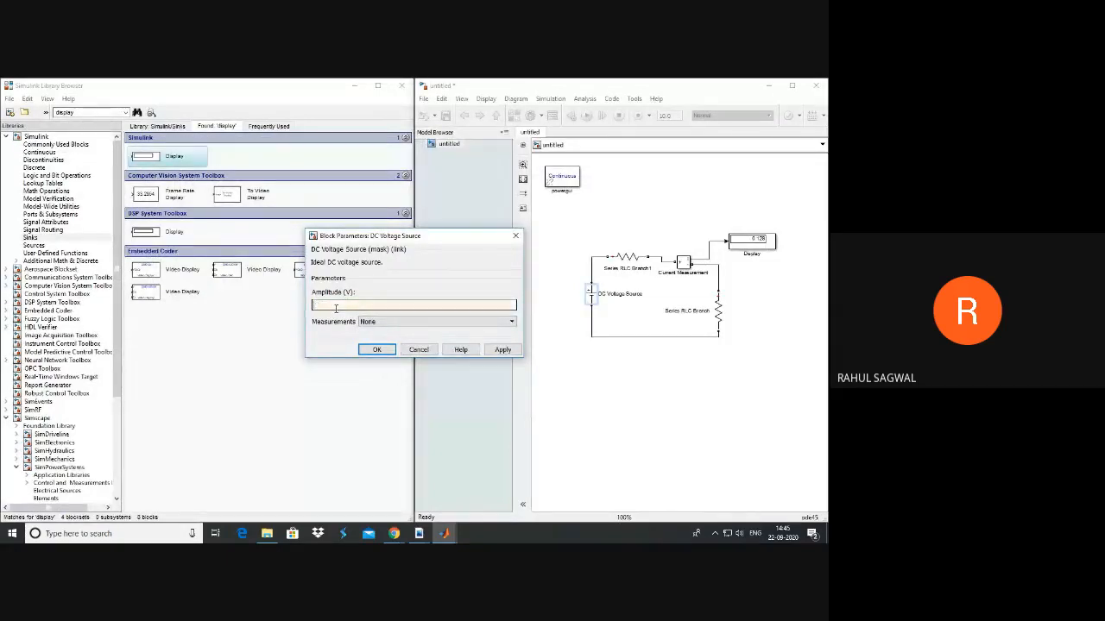
type("82.5")
left_click(376, 350)
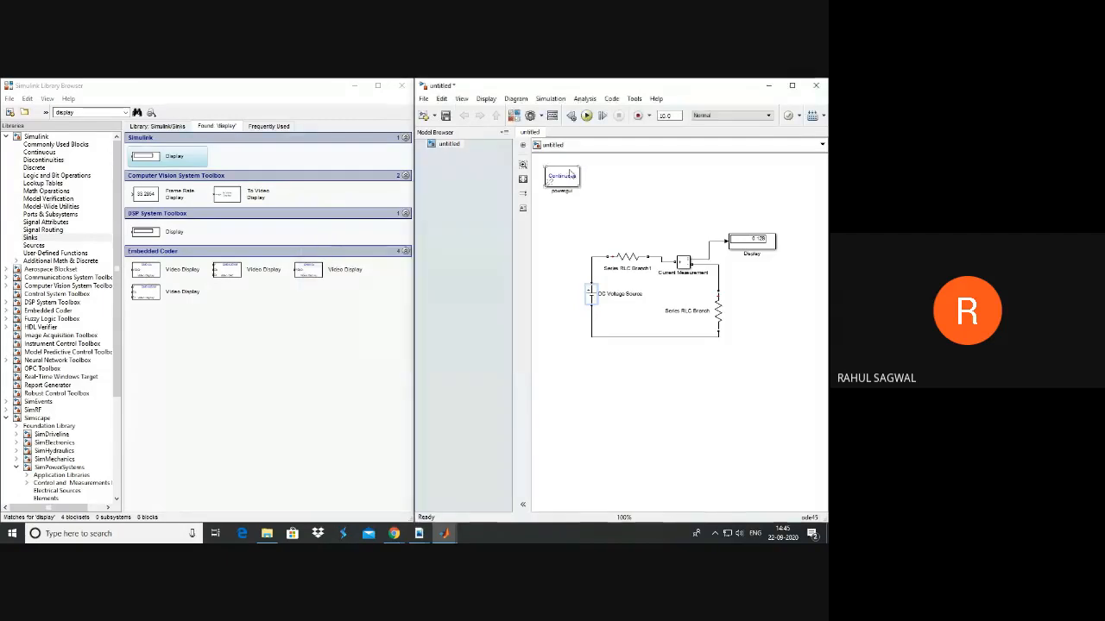
left_click(586, 115)
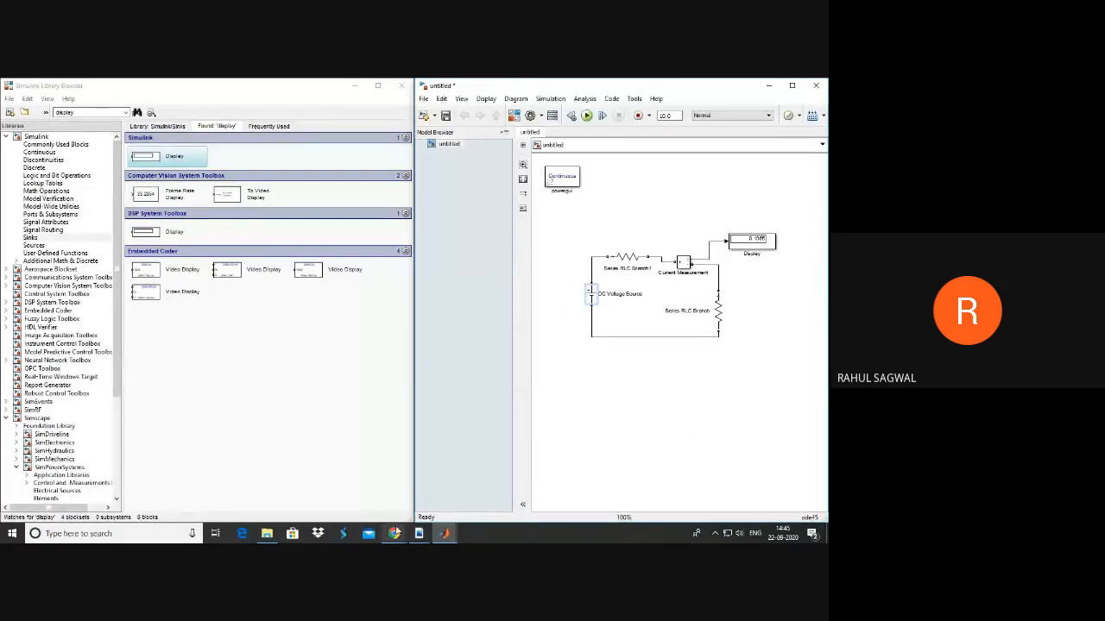
Review the load current in the Thevenin_original model for comparison, and return to the untitled equivalent circuit.
left_click(444, 533)
left_click(387, 492)
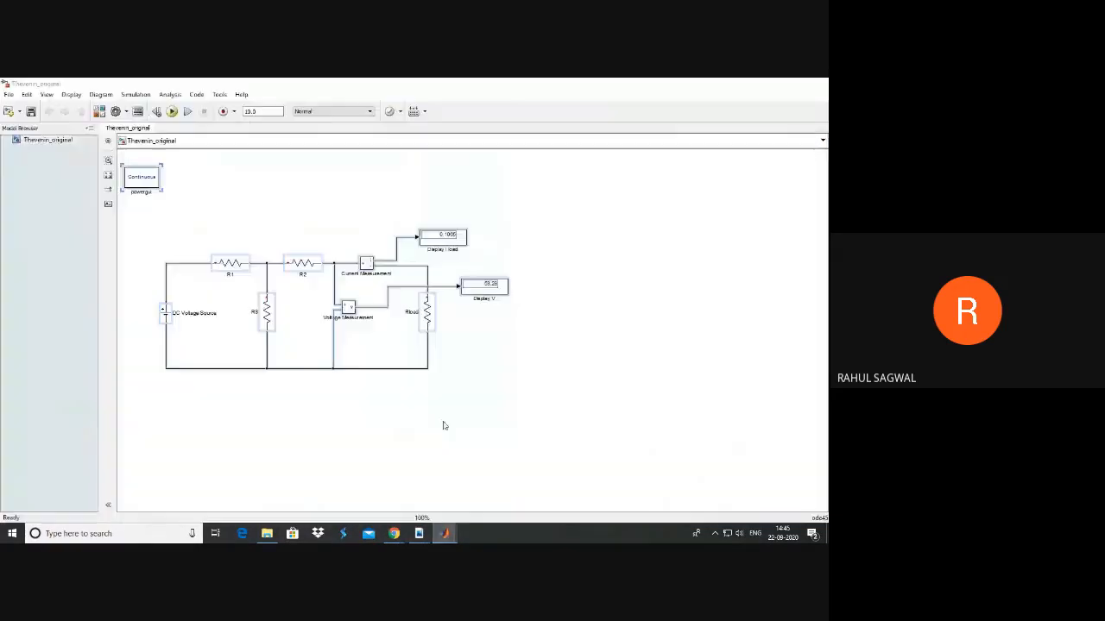
left_click(501, 373)
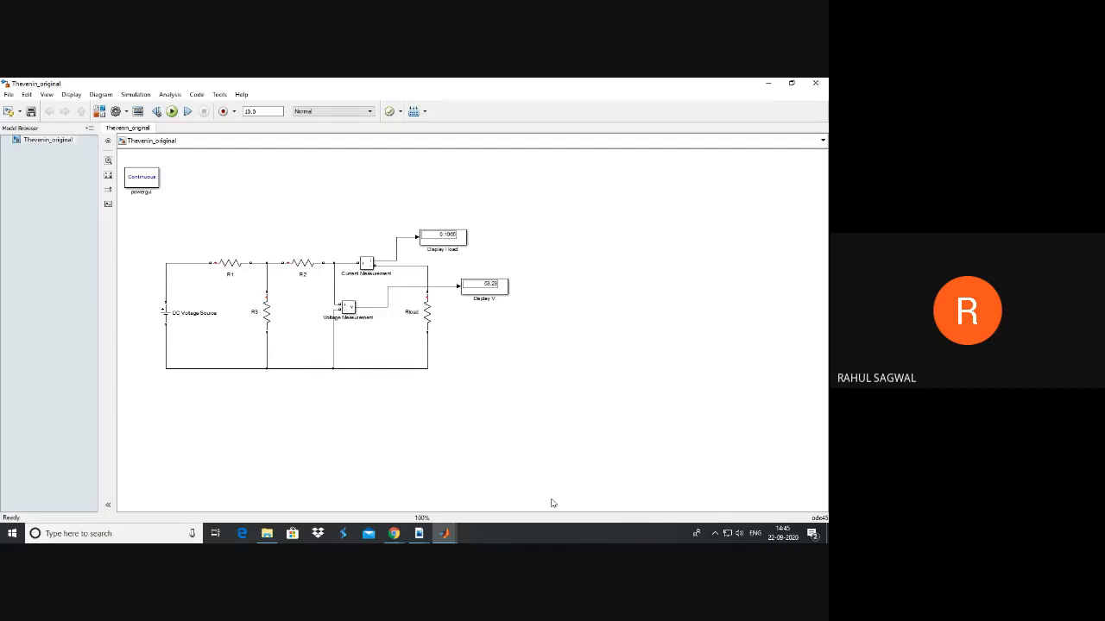
mouse_move(444, 533)
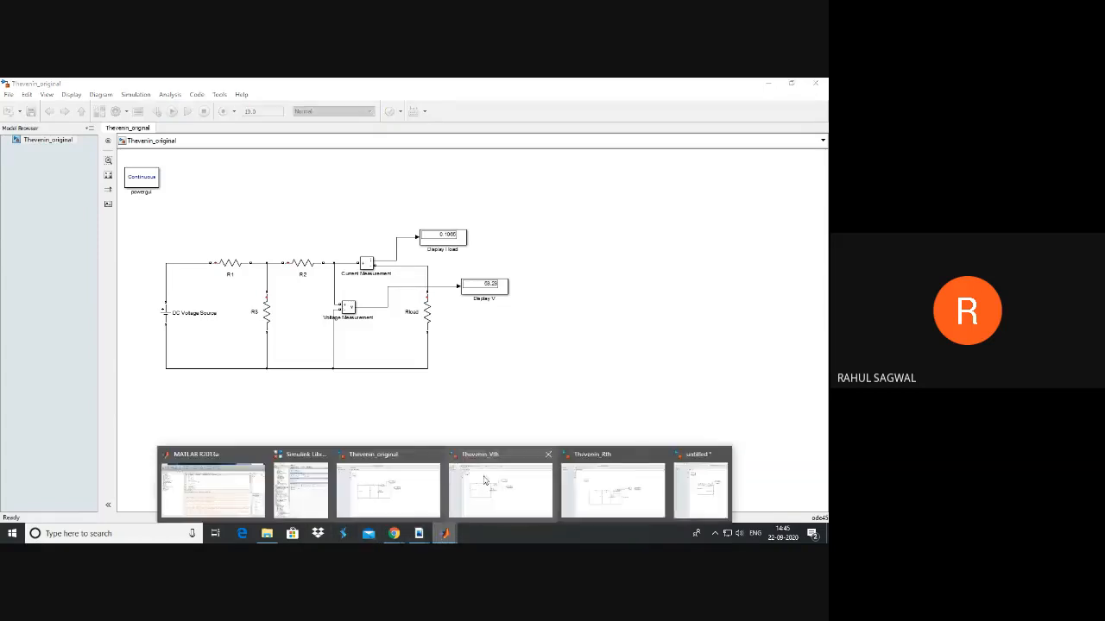
left_click(700, 478)
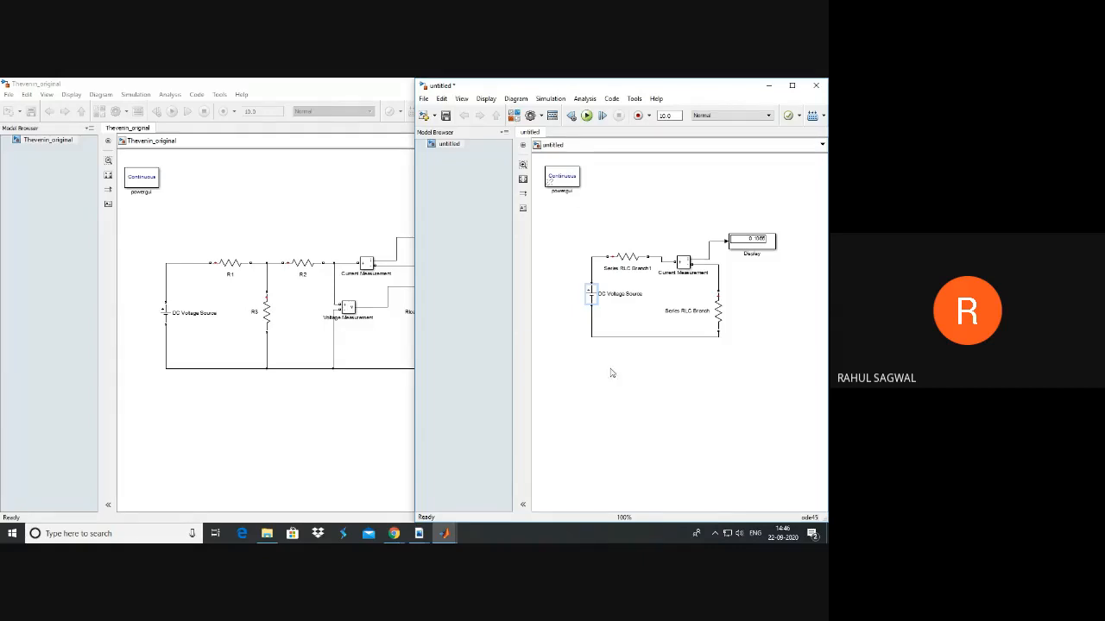
Select the whole equivalent circuit except powergui and shift it right until the visible canvas is free.
left_click_drag(572, 247, 808, 364)
key("Right")
key("Right")
key("Right")
key("Right")
key("Right")
key("Right")
key("Right")
key("Right")
key("Right")
key("Right")
key("Right")
key("Right")
key("Right")
key("Right")
key("Right")
key("Right")
key("Right")
key("Right")
key("Right")
key("Right")
key("Right")
key("Right")
key("Right")
key("Right")
key("Right")
key("Right")
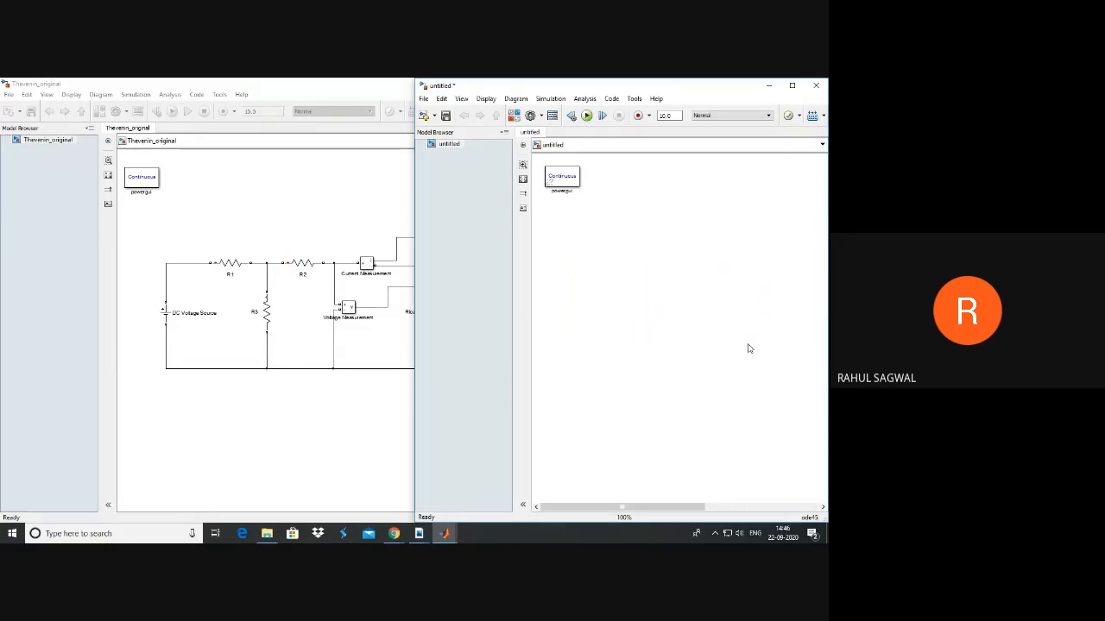
Copy the whole Thevenin_Vth circuit except powergui and paste it into the free canvas of the untitled model.
left_click(266, 421)
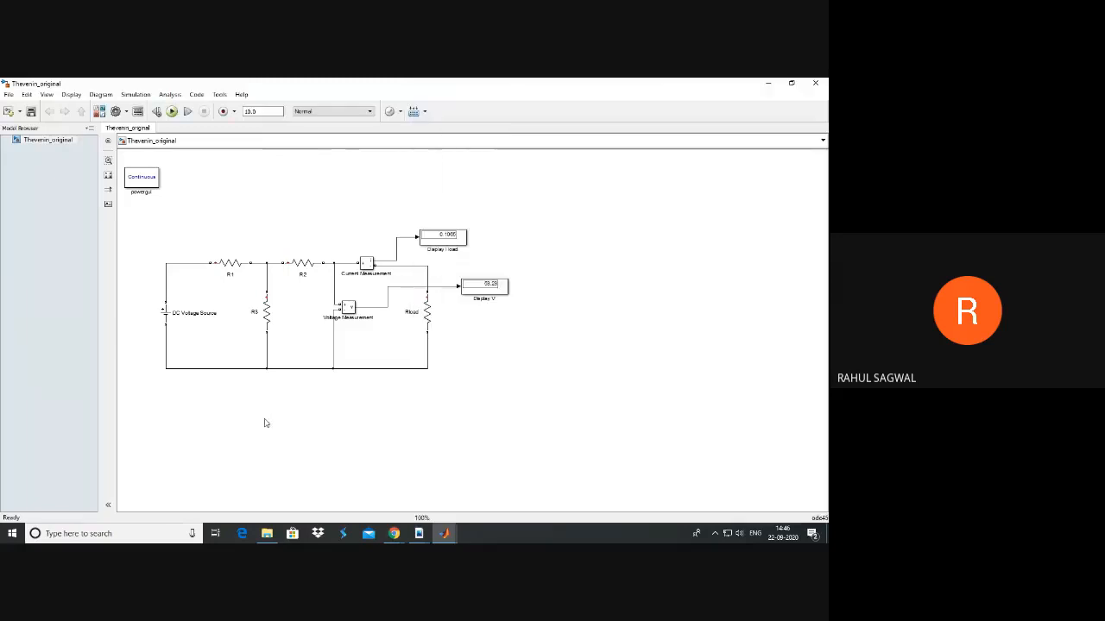
mouse_move(436, 533)
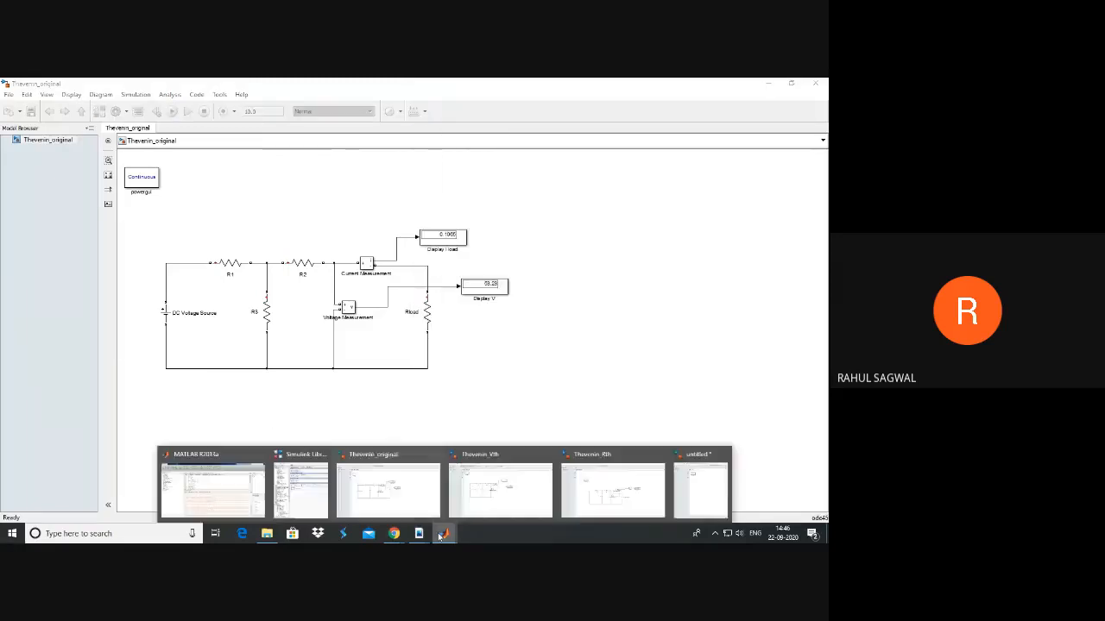
left_click(526, 468)
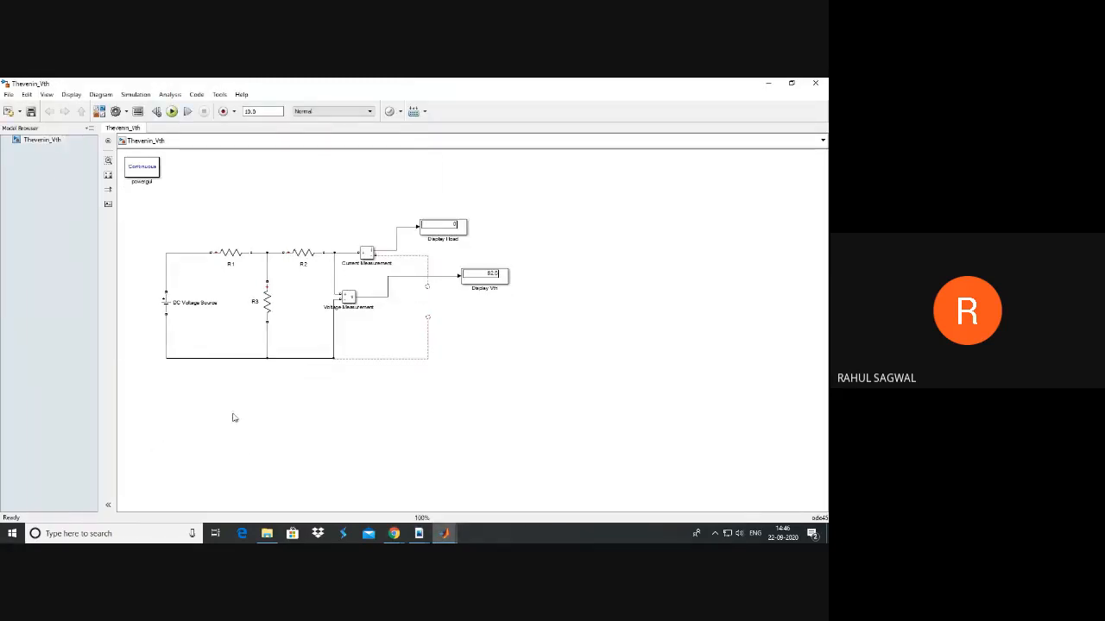
left_click_drag(145, 210, 536, 402)
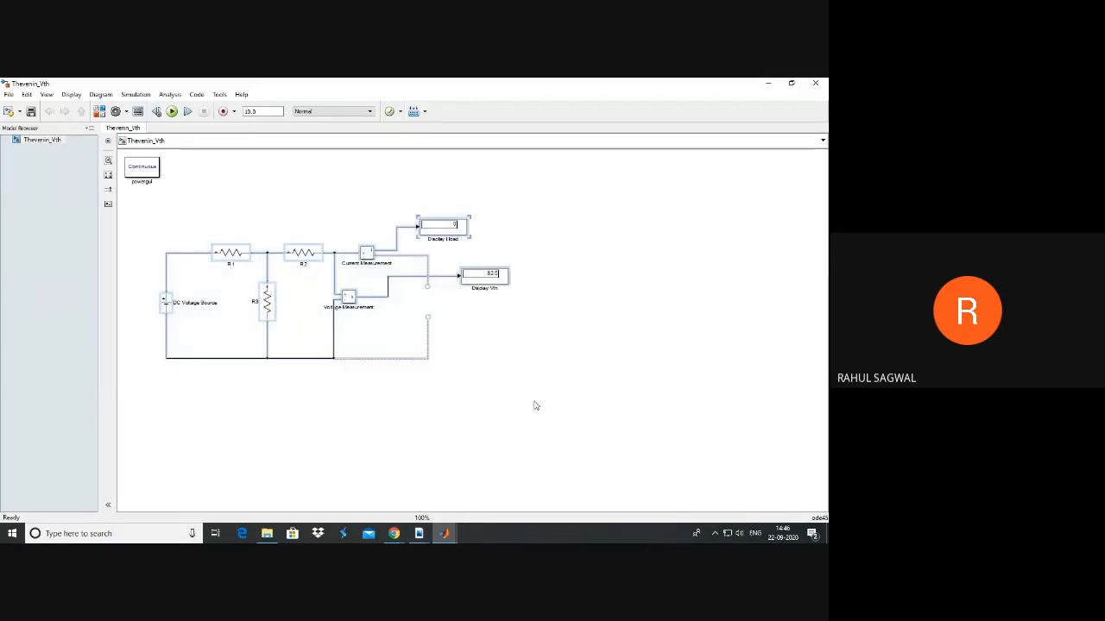
left_click(551, 402)
left_click(444, 533)
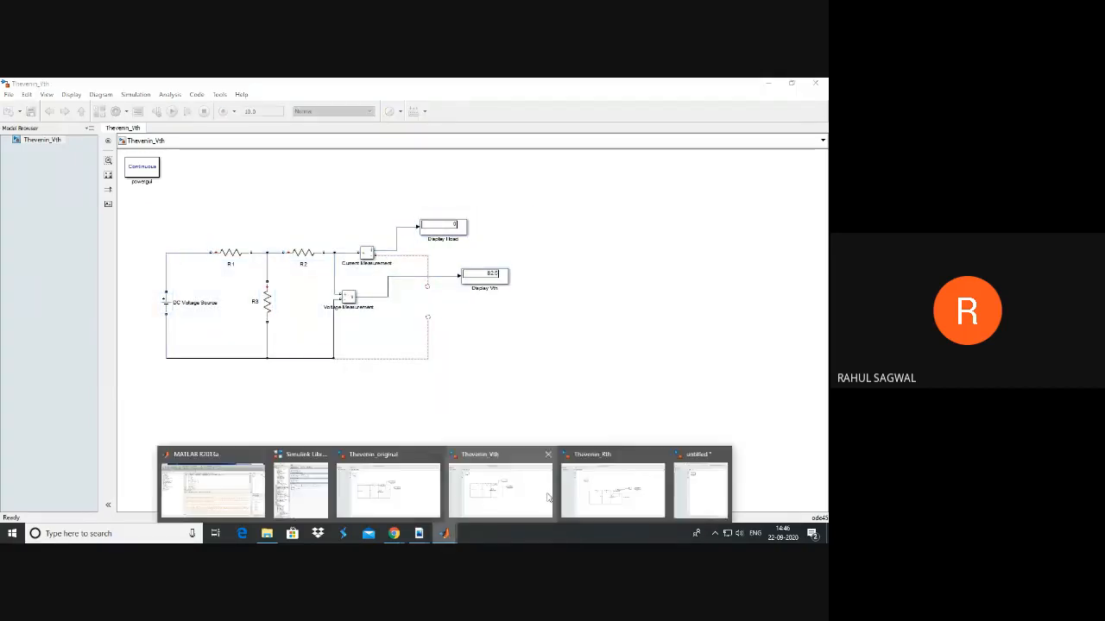
left_click(699, 488)
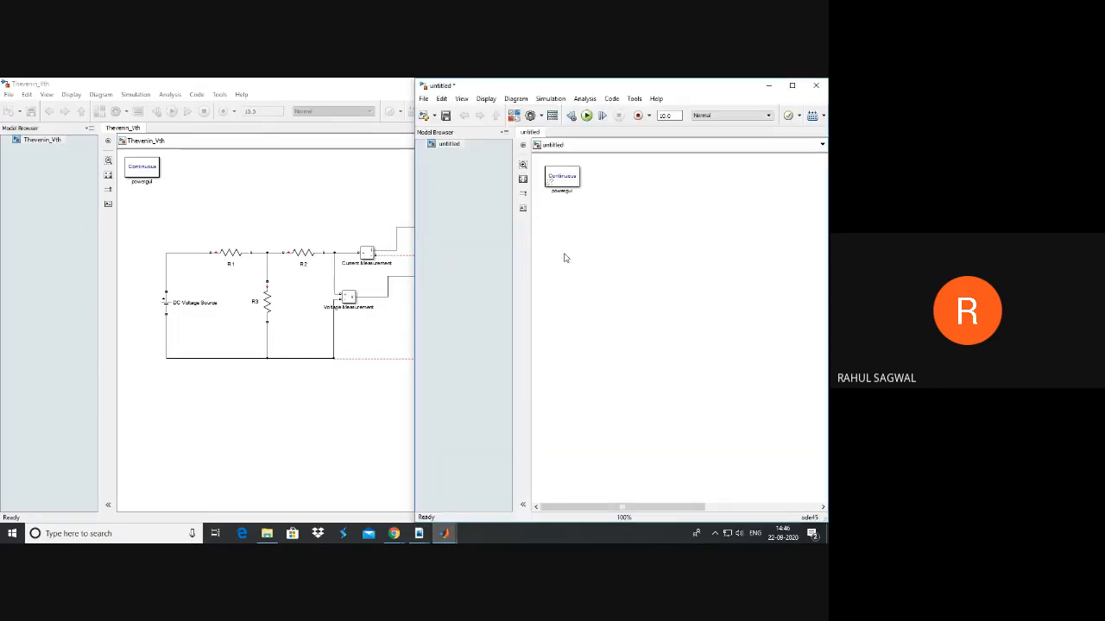
key("ctrl+v")
Copy the Thevenin_Rth circuit without powergui and paste it below the Vth circuit in the untitled model.
left_click(443, 534)
left_click(604, 477)
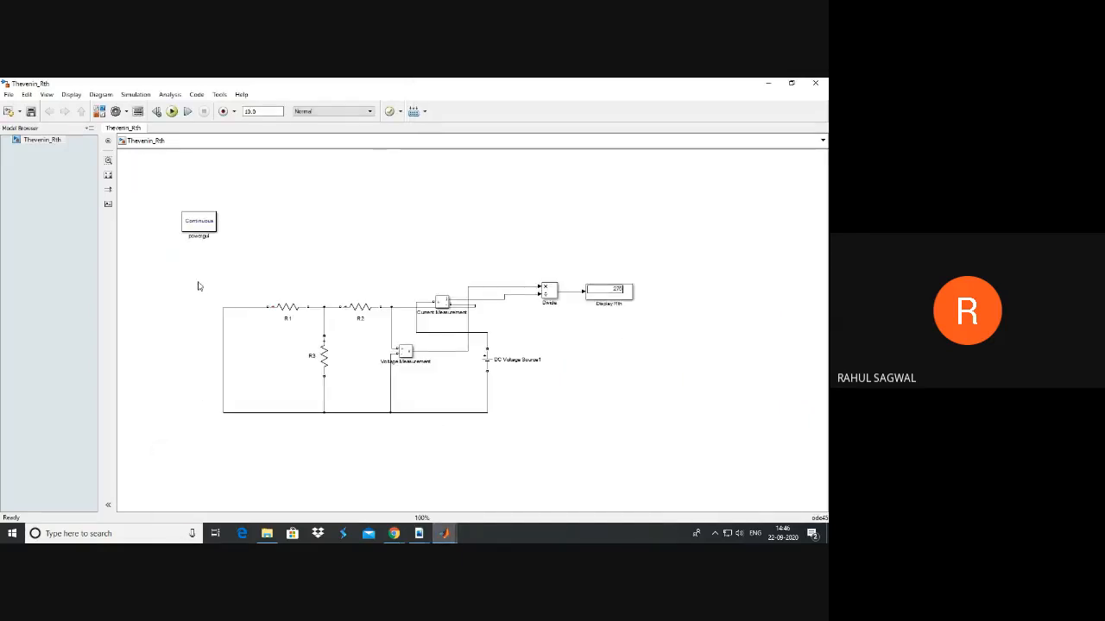
left_click_drag(195, 291, 655, 446)
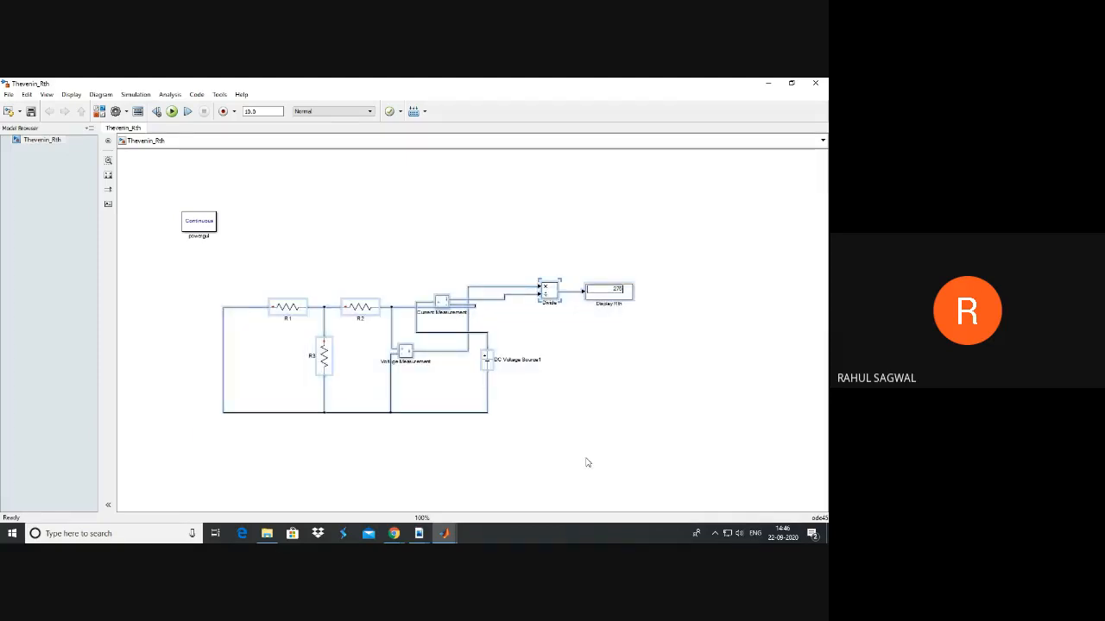
left_click(586, 464)
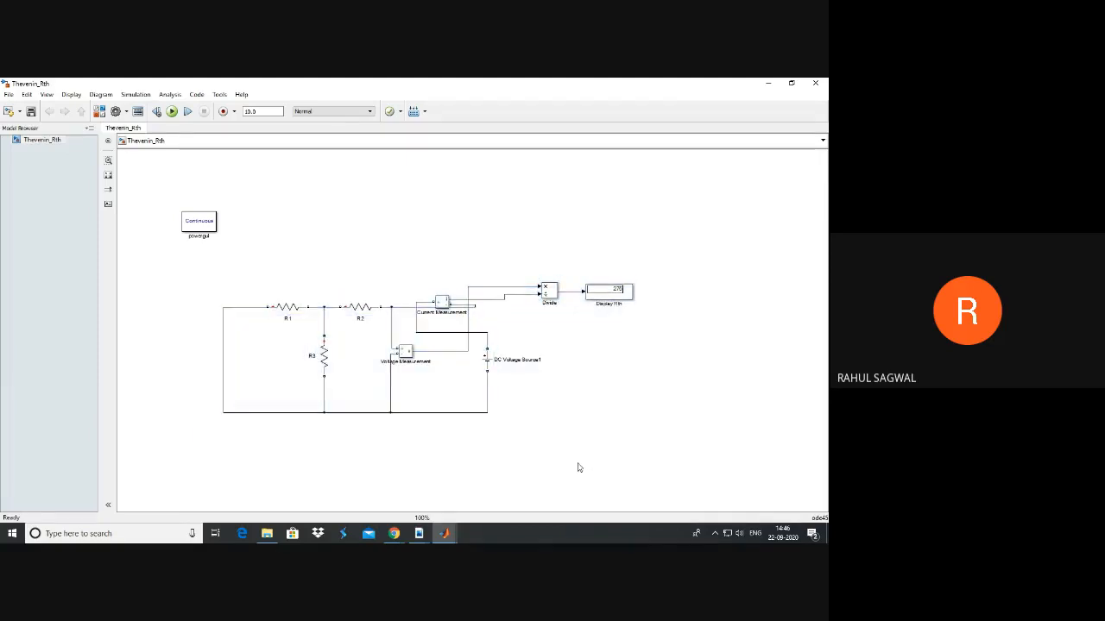
left_click(444, 533)
left_click(688, 480)
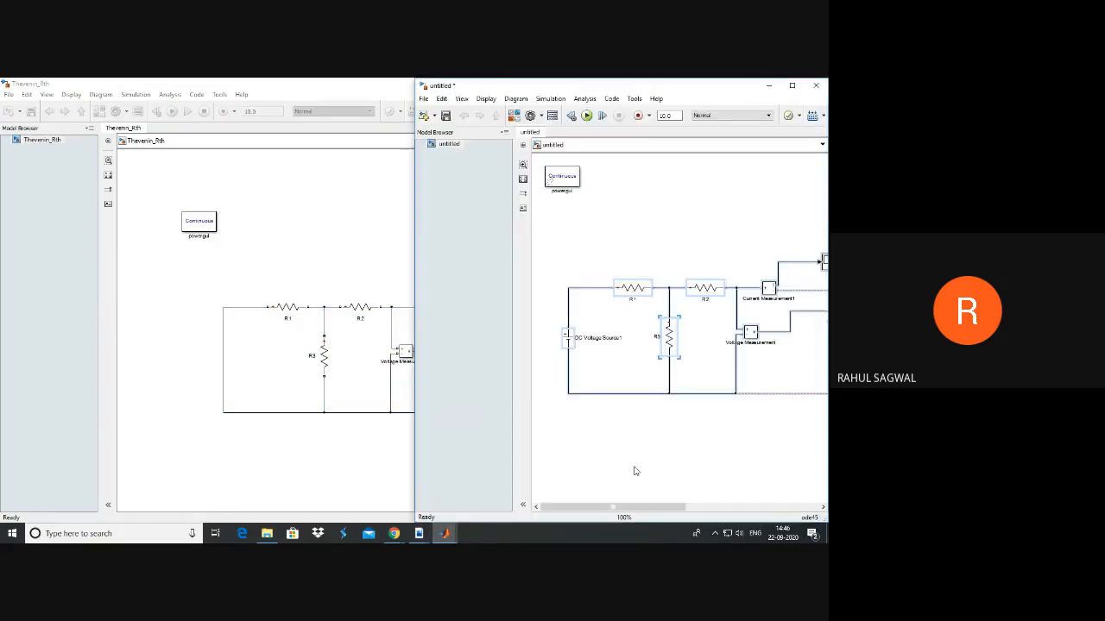
left_click(575, 433)
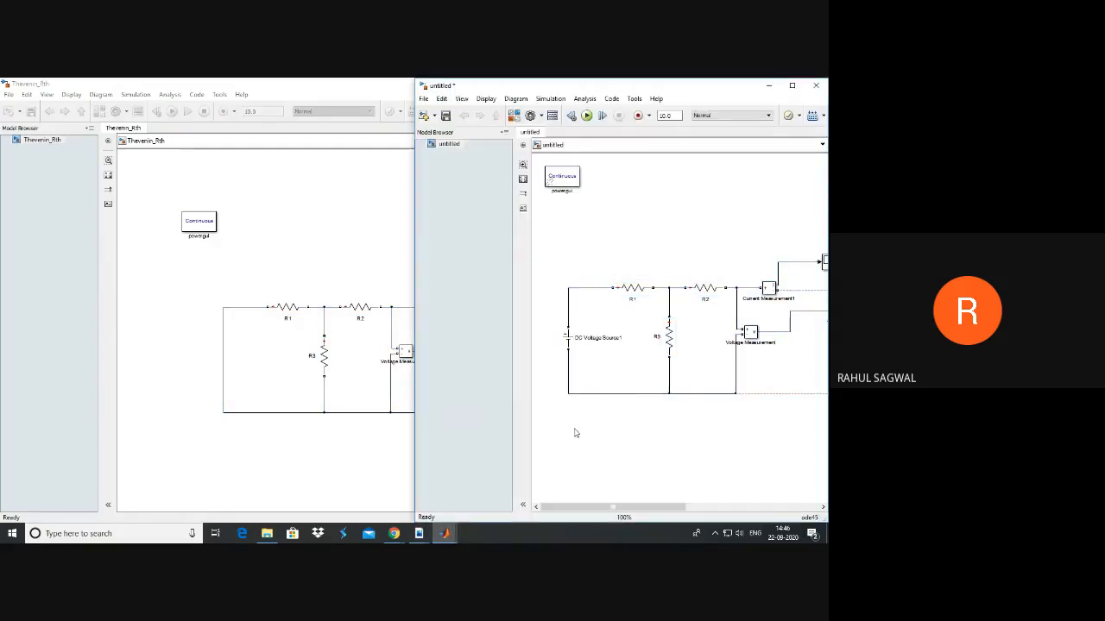
key("ctrl+v")
left_click(576, 433)
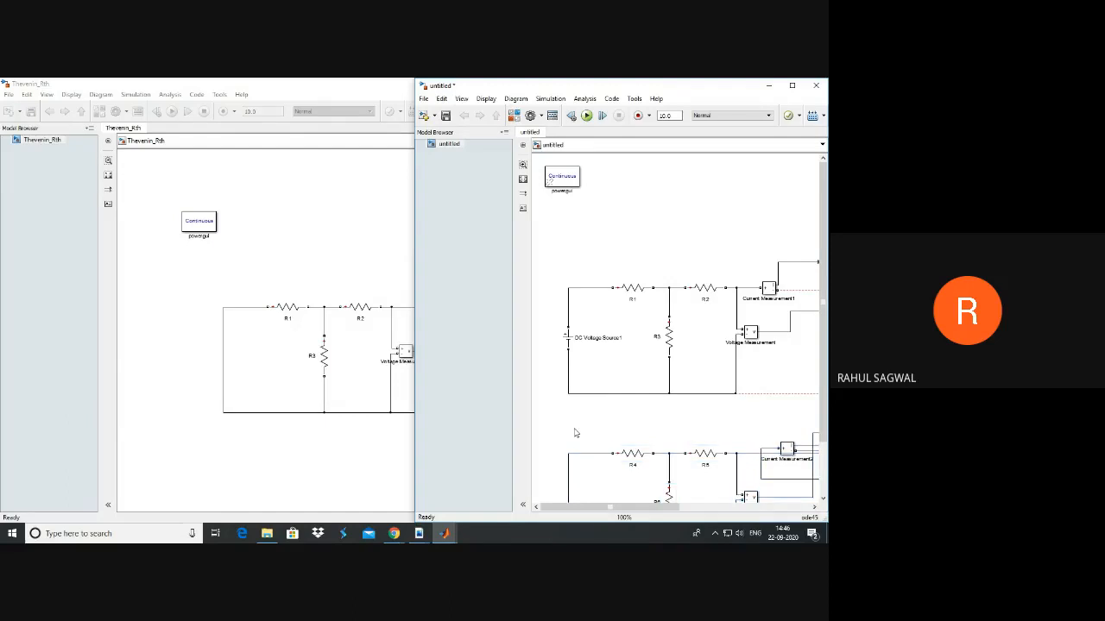
Maximize the combined model's window and save the model as Thevenin_eqt in the MATLAB folder.
left_click(791, 86)
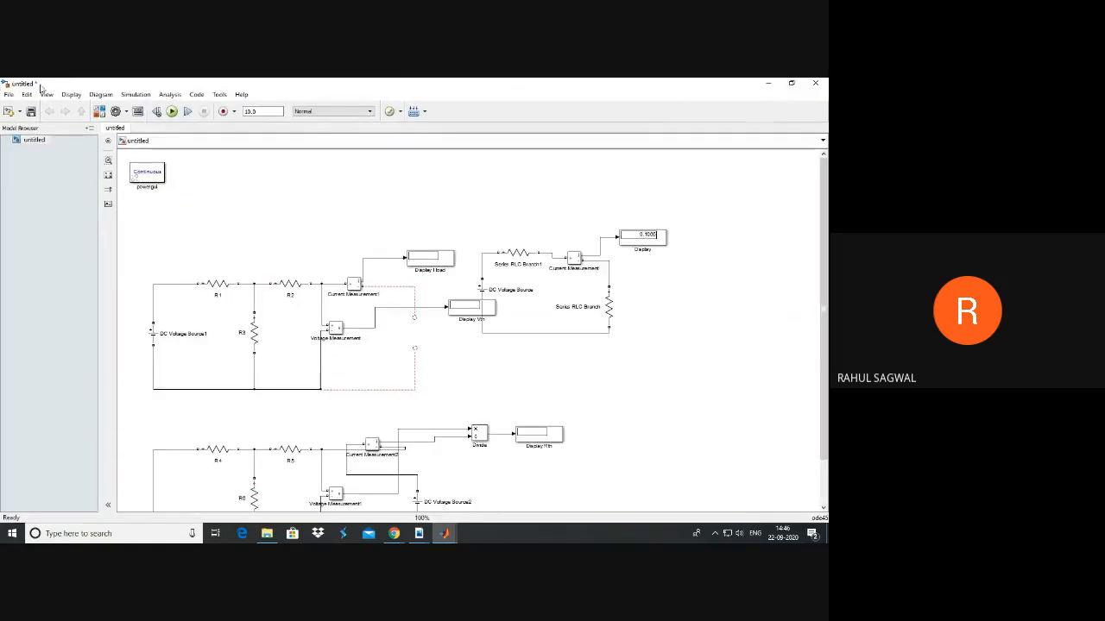
left_click(9, 94)
left_click(26, 155)
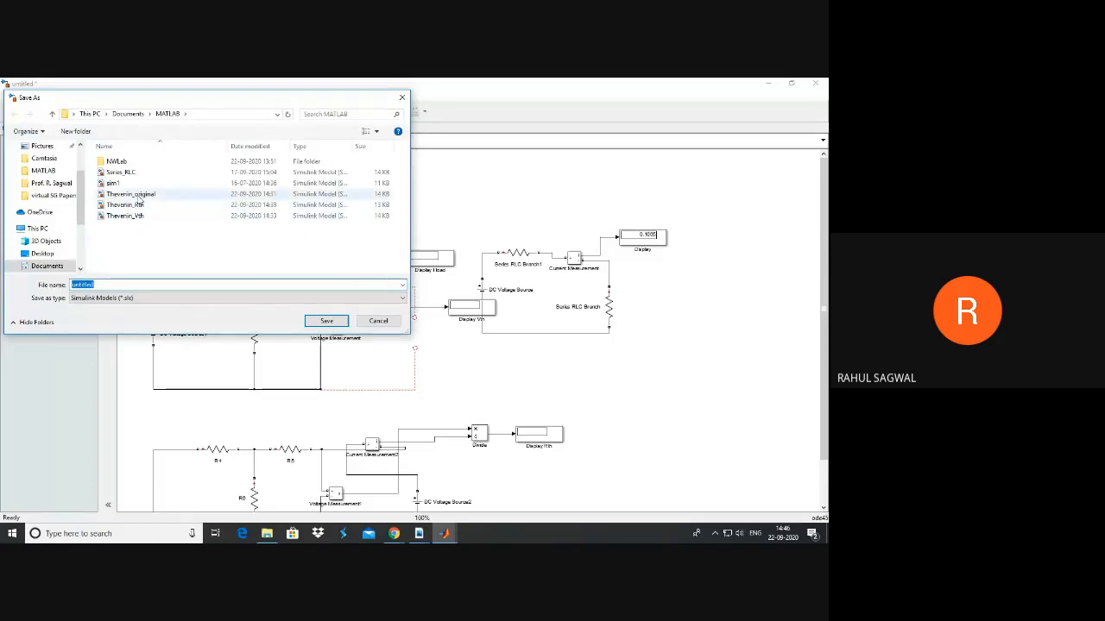
left_click(133, 217)
left_click(123, 285)
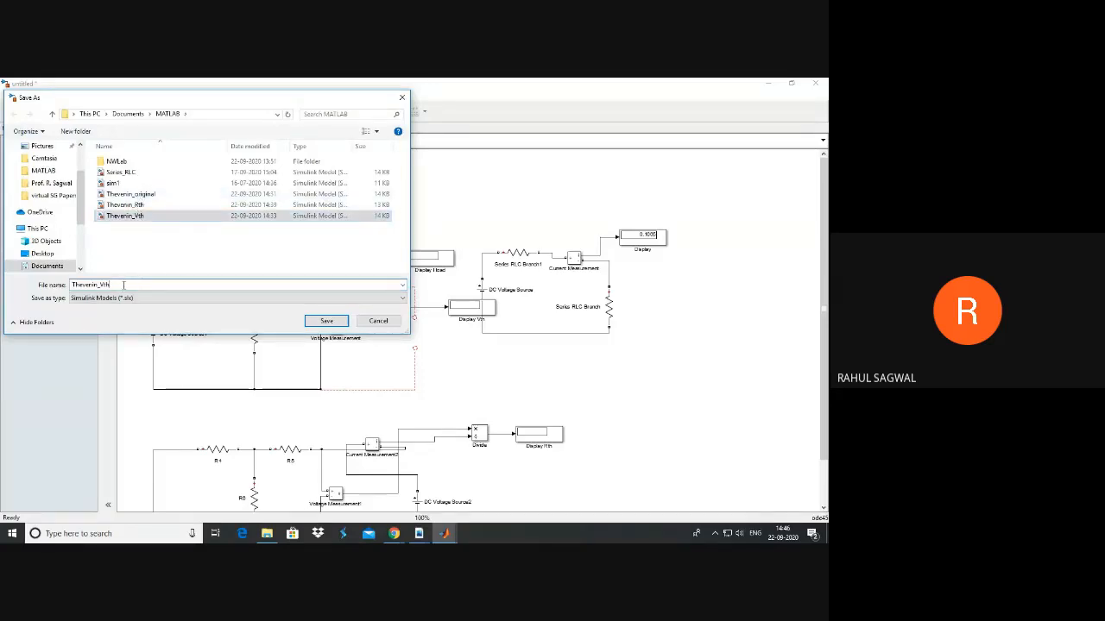
key("BackSpace")
key("BackSpace")
key("BackSpace")
type("eq")
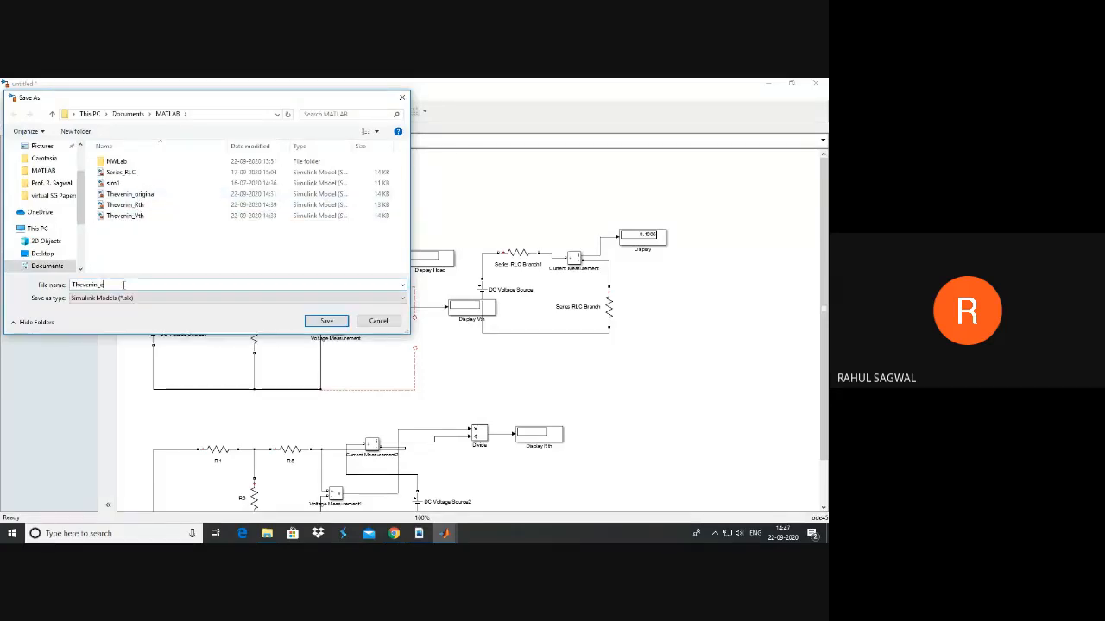
type("t")
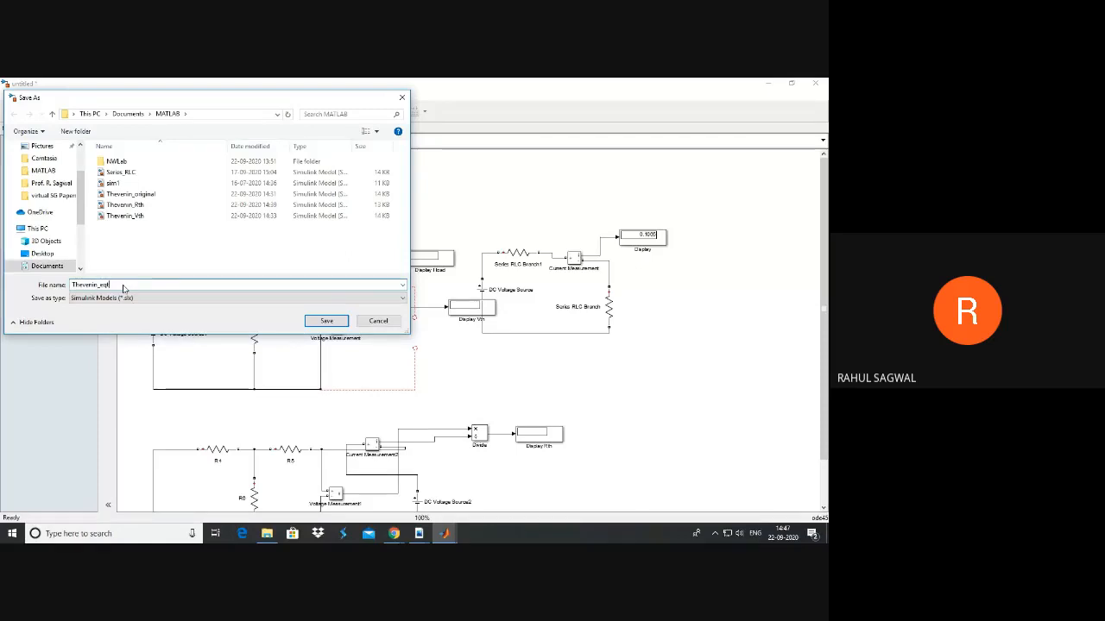
left_click(317, 329)
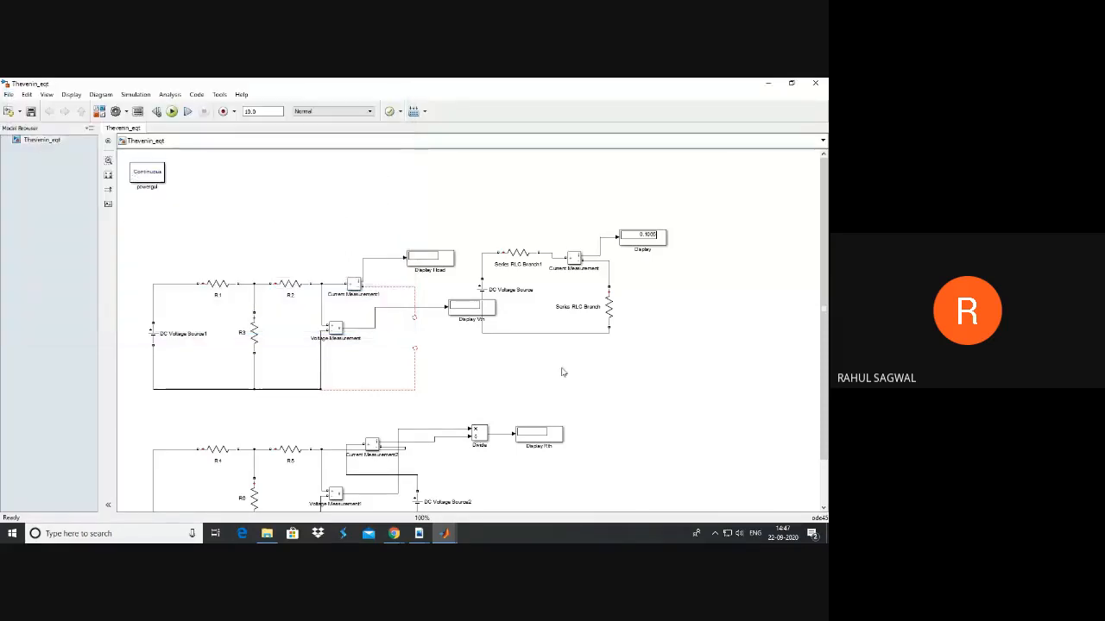
Move the Display Vth block left so it no longer overlaps the equivalent circuit.
scroll(626, 343, "down", 3)
scroll(626, 343, "up", 3)
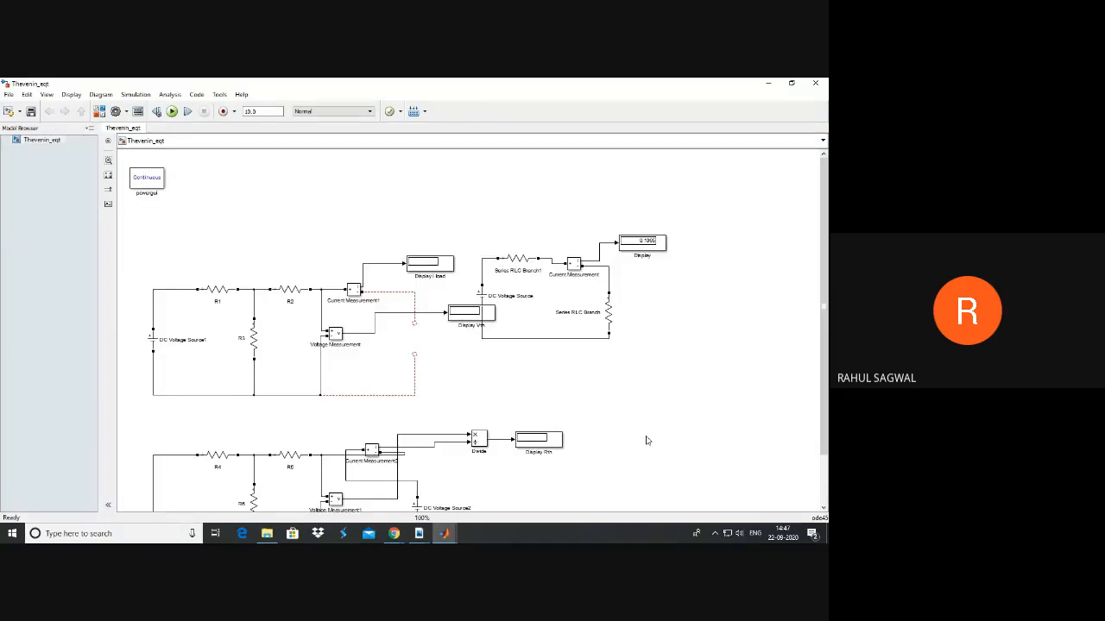
scroll(710, 413, "down", 1)
scroll(675, 405, "up", 2)
scroll(673, 405, "down", 1)
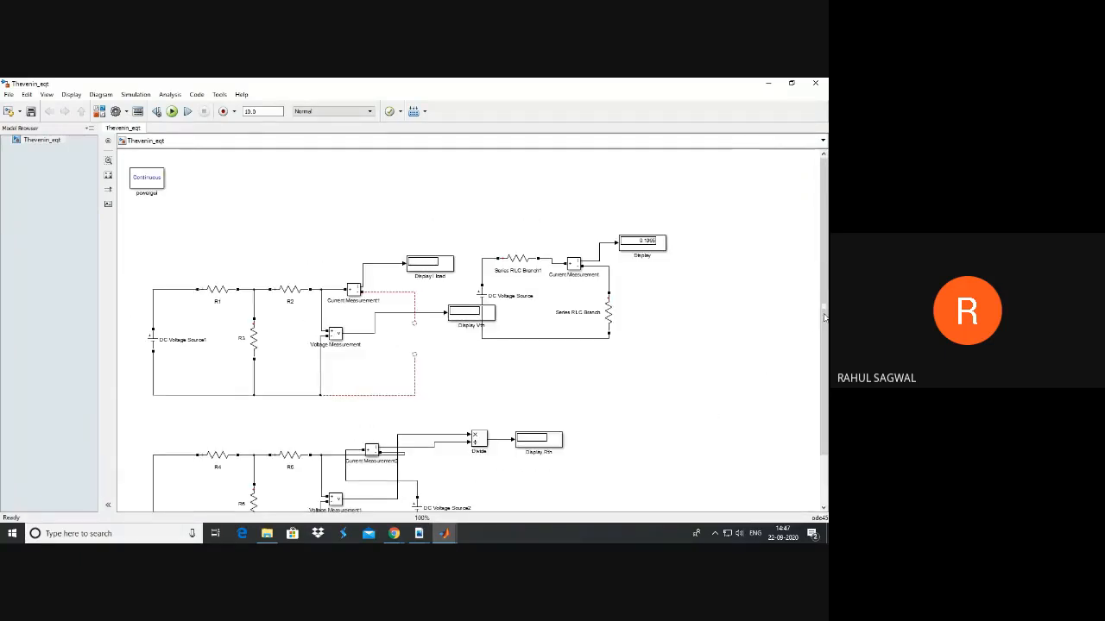
left_click_drag(824, 318, 806, 358)
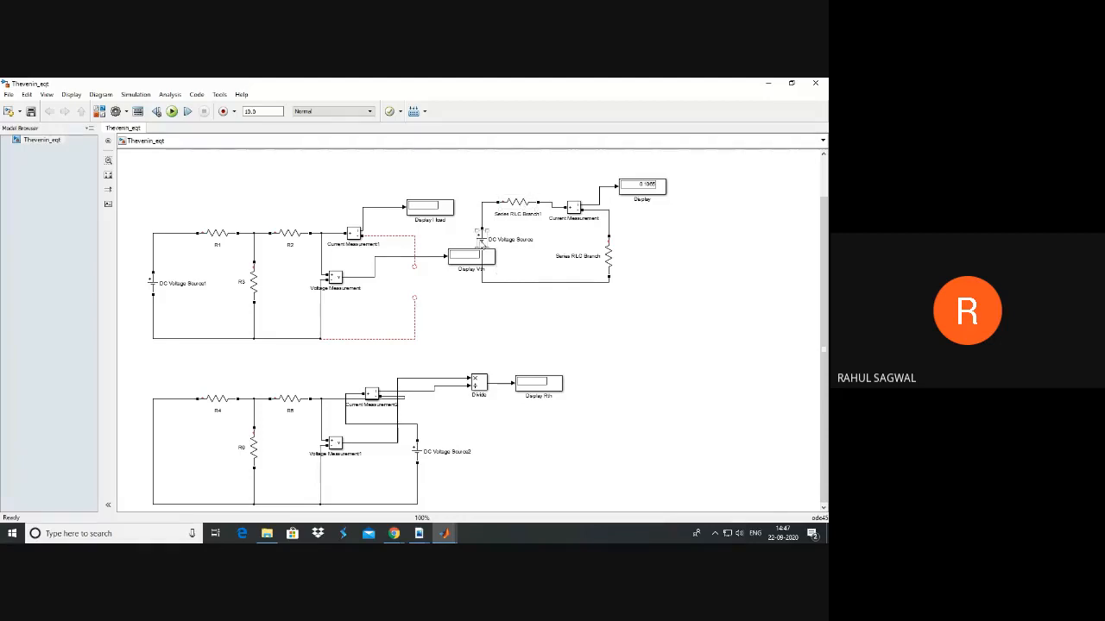
left_click(483, 245)
left_click_drag(480, 182, 663, 302)
left_click(662, 302)
left_click_drag(471, 268, 443, 264)
Select the whole equivalent circuit and shift it right and slightly down, away from the Vth circuit.
left_click_drag(464, 181, 656, 306)
key("Right")
key("Right")
key("Right")
key("Right")
key("Right")
key("Right")
key("Right")
key("Right")
key("Right")
key("Right")
key("Right")
key("Right")
key("Right")
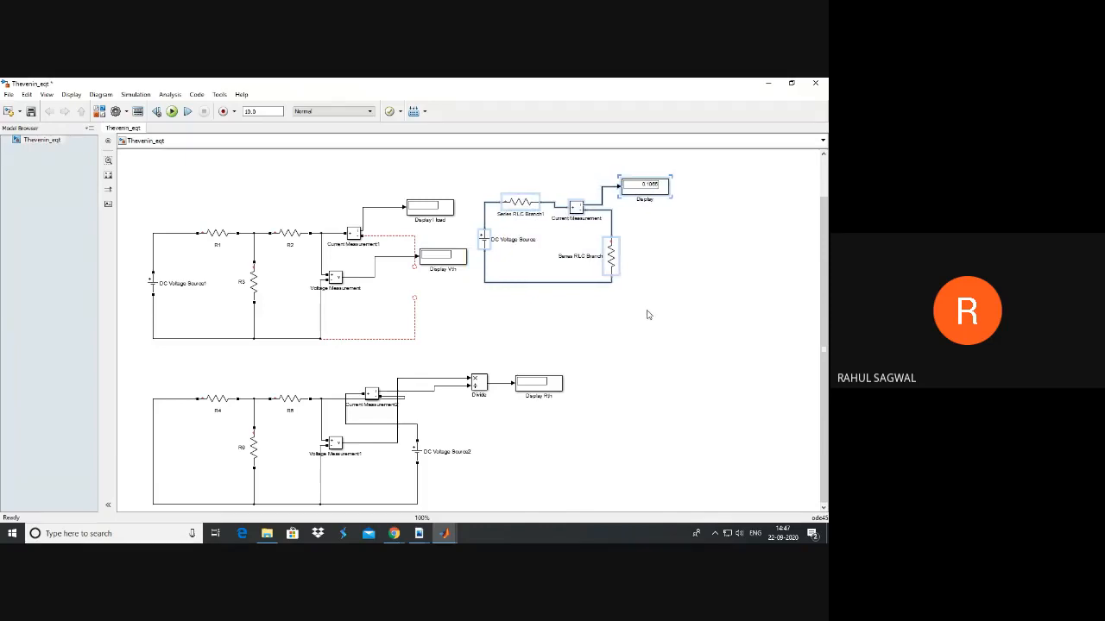
key("Down")
key("Down")
key("Down")
key("Down")
key("Down")
key("Down")
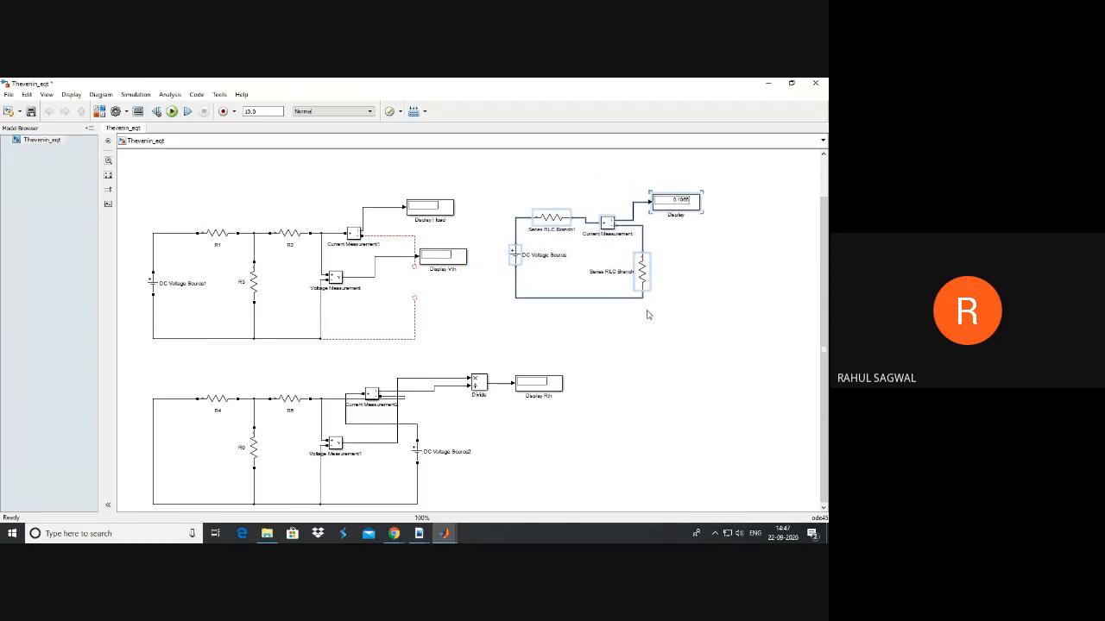
Delete the DC Voltage Source from the equivalent circuit.
scroll(648, 314, "up", 2)
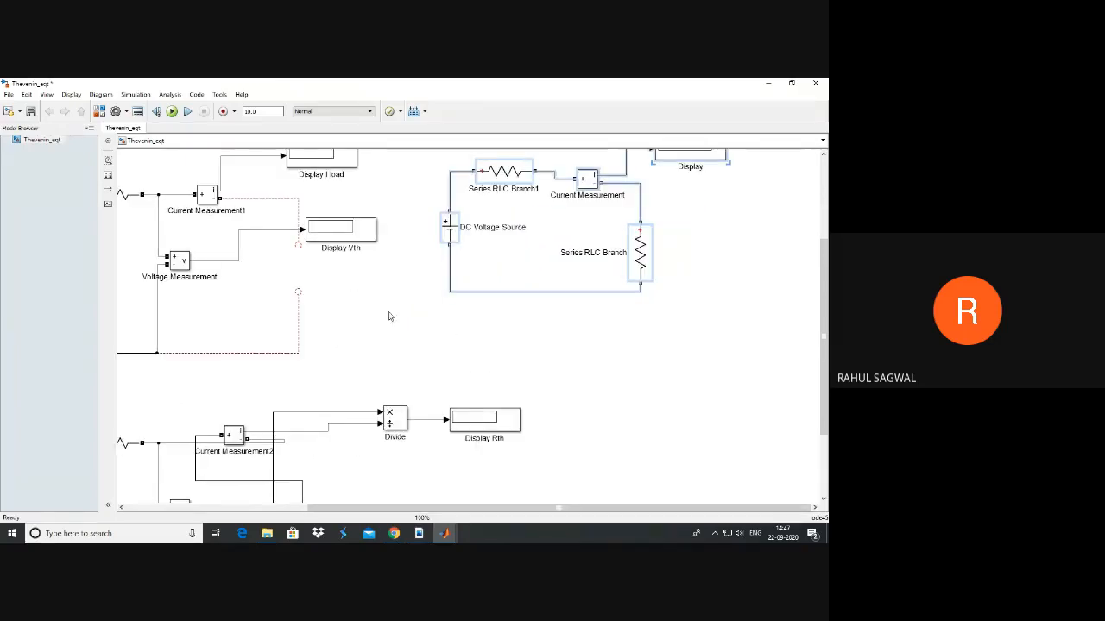
scroll(388, 316, "down", 1)
left_click(427, 327)
left_click(446, 242)
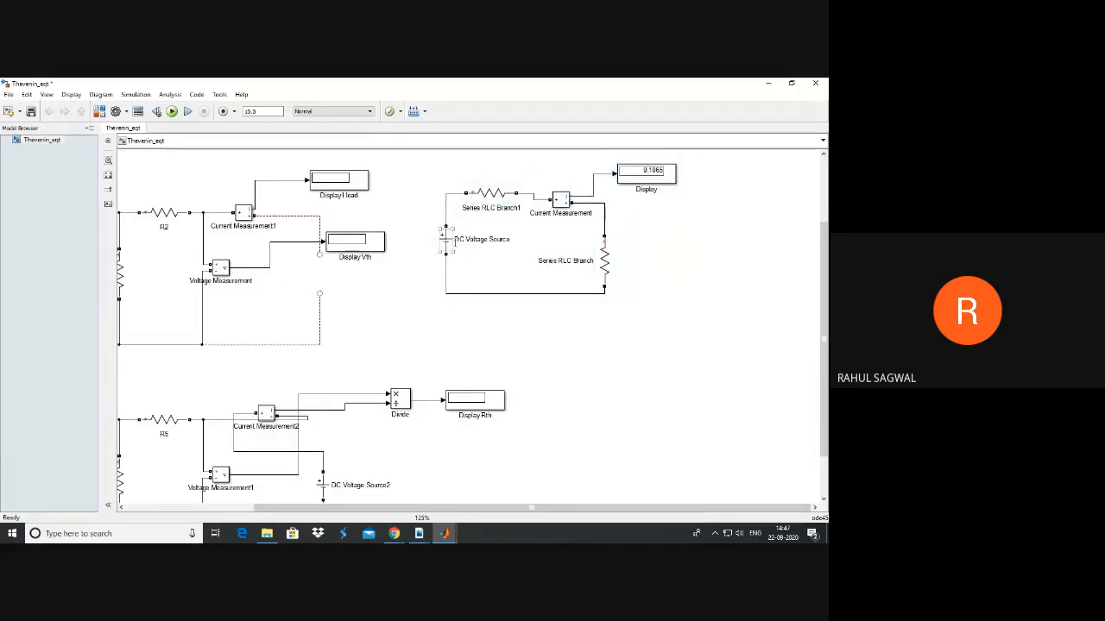
left_click(447, 245)
key("Delete")
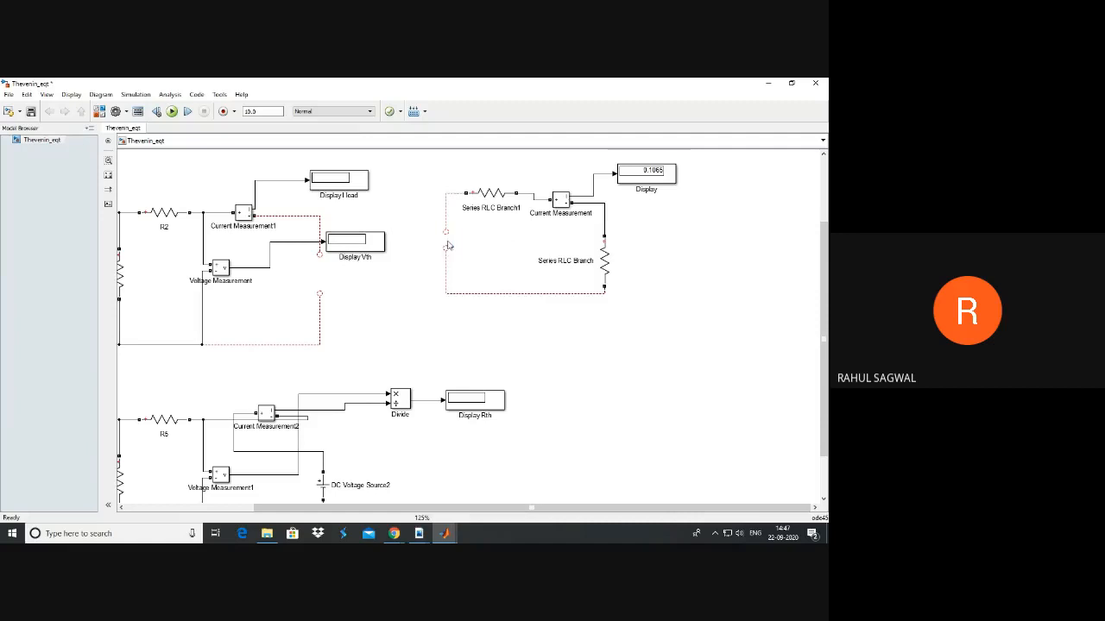
Add a Controlled Voltage Source from the SimPowerSystems Electrical Sources library and wire it into the gap in the equivalent circuit.
left_click(100, 113)
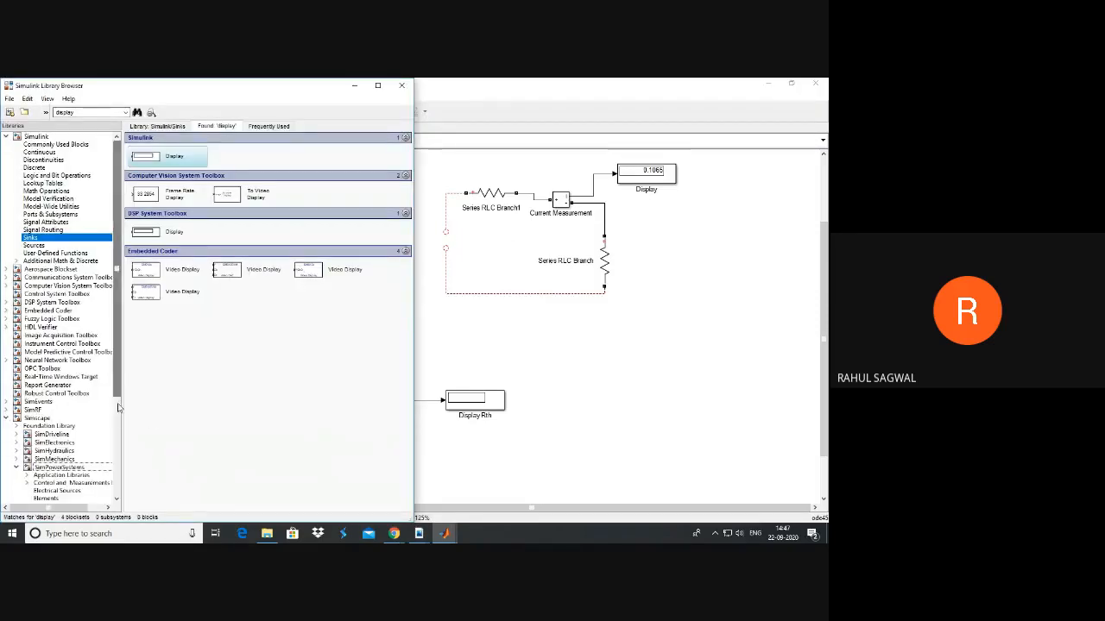
scroll(67, 440, "down", 2)
left_click(45, 436)
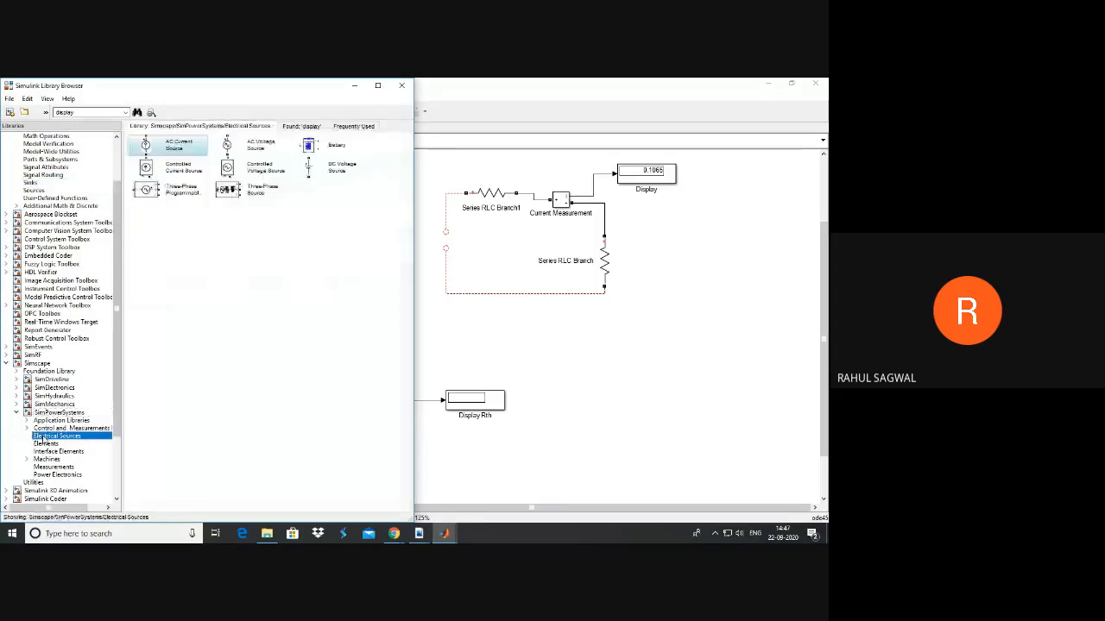
left_click(283, 257)
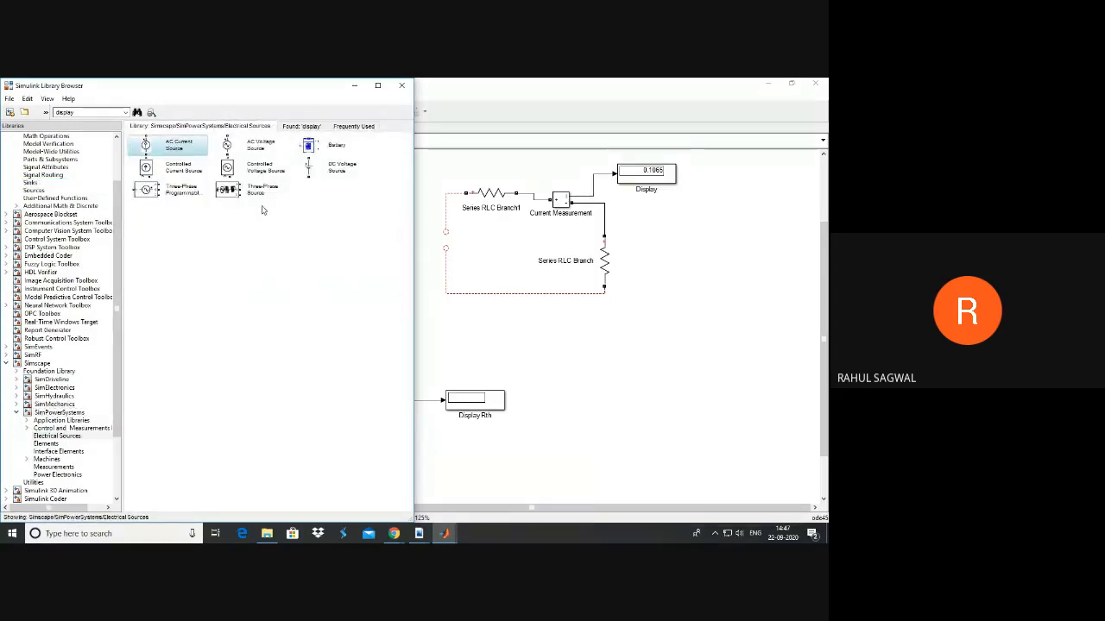
left_click_drag(249, 166, 481, 245)
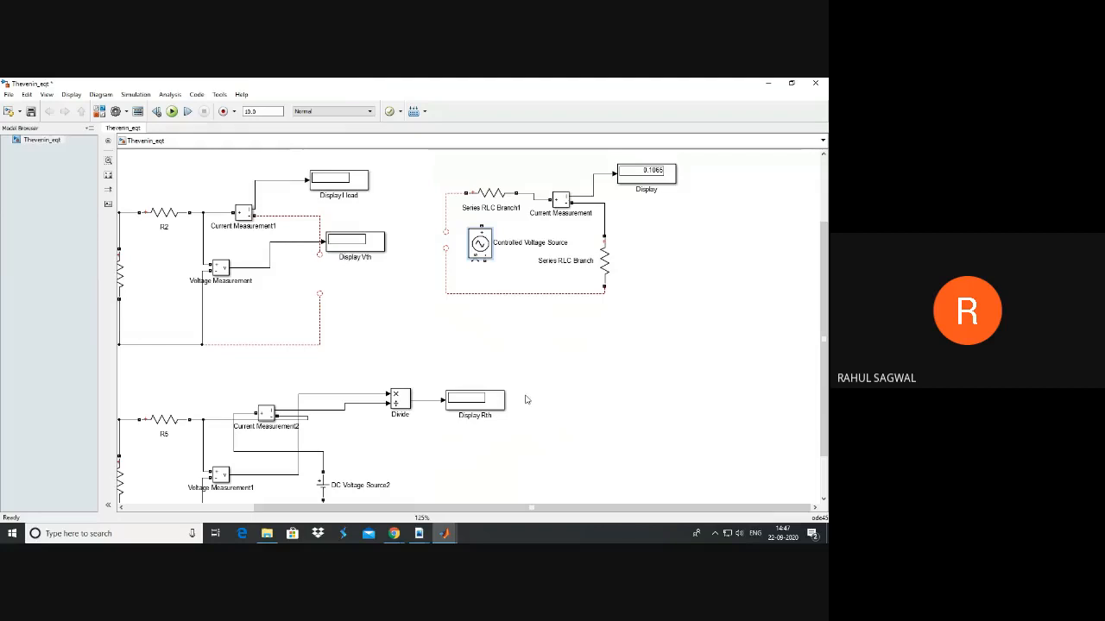
left_click_drag(480, 251, 436, 266)
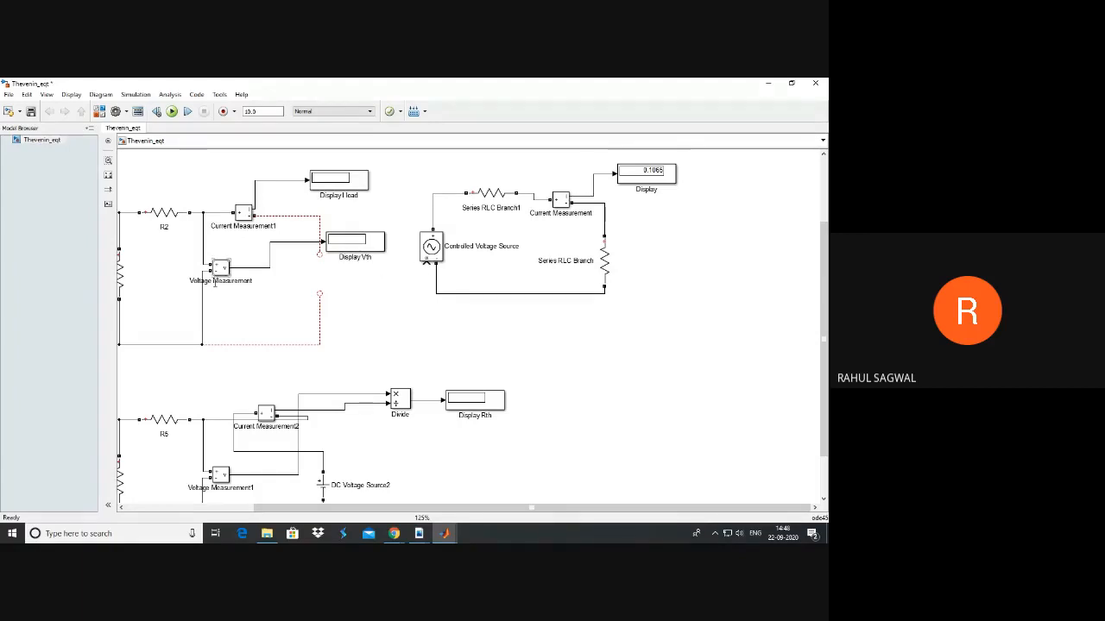
Delete the Display Vth block and connect the Voltage Measurement output to the Controlled Voltage Source's signal input.
left_click_drag(464, 511, 338, 511)
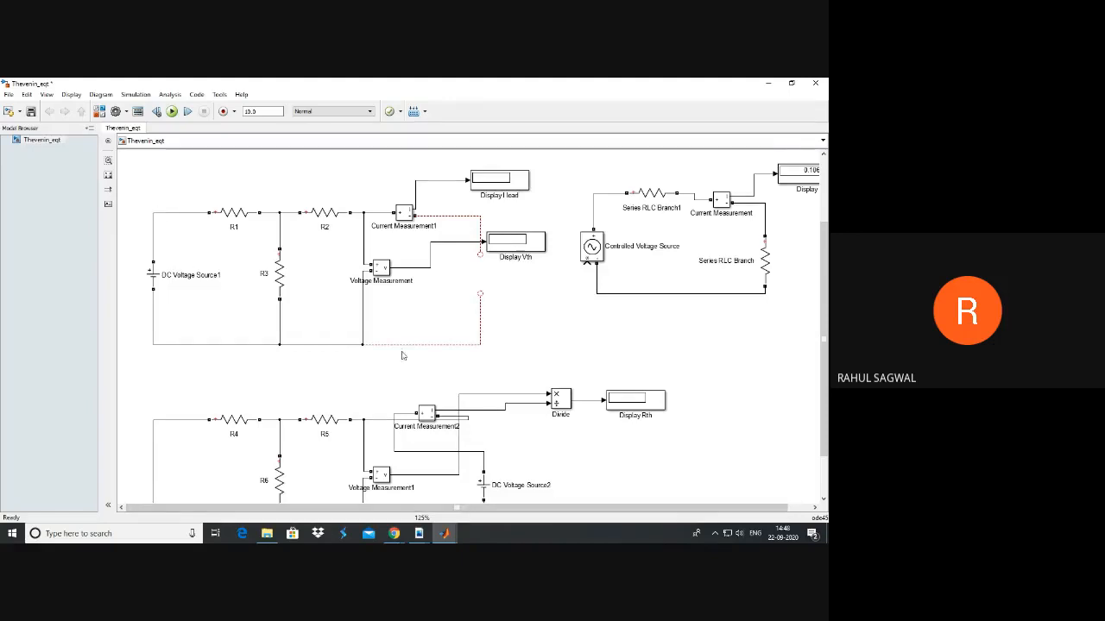
left_click(514, 251)
key("Delete")
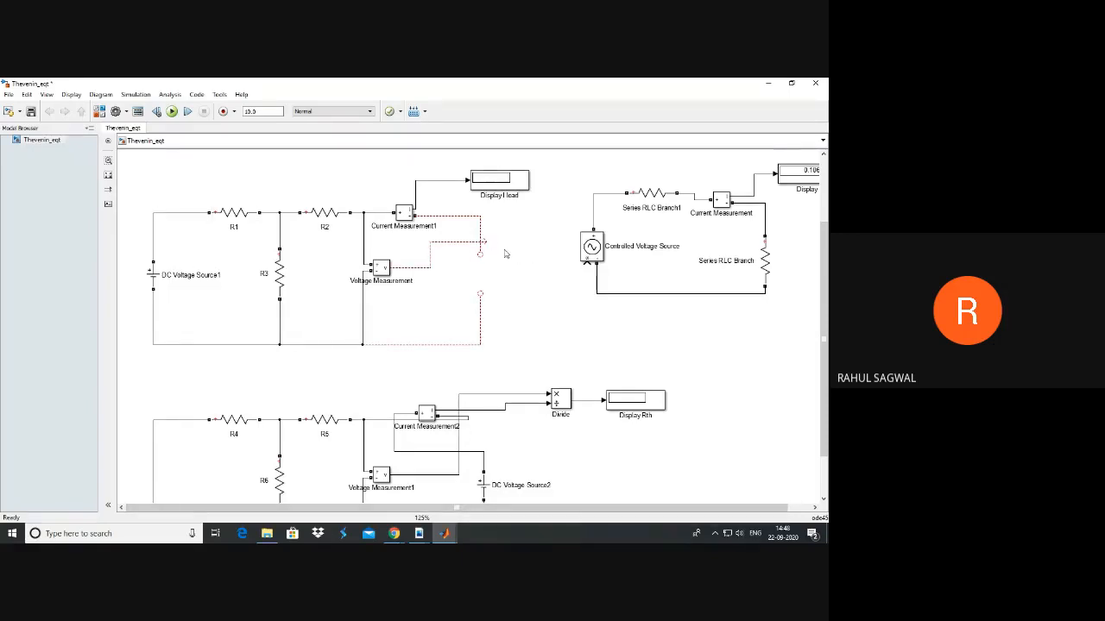
left_click_drag(488, 244, 587, 268)
left_click_drag(677, 510, 693, 515)
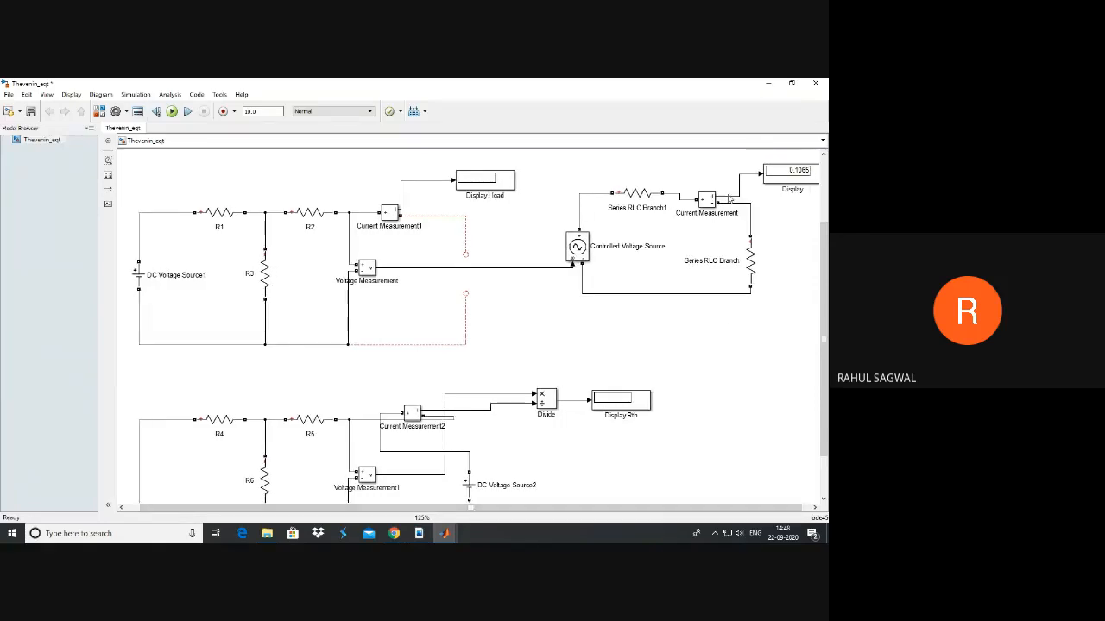
left_click(636, 203)
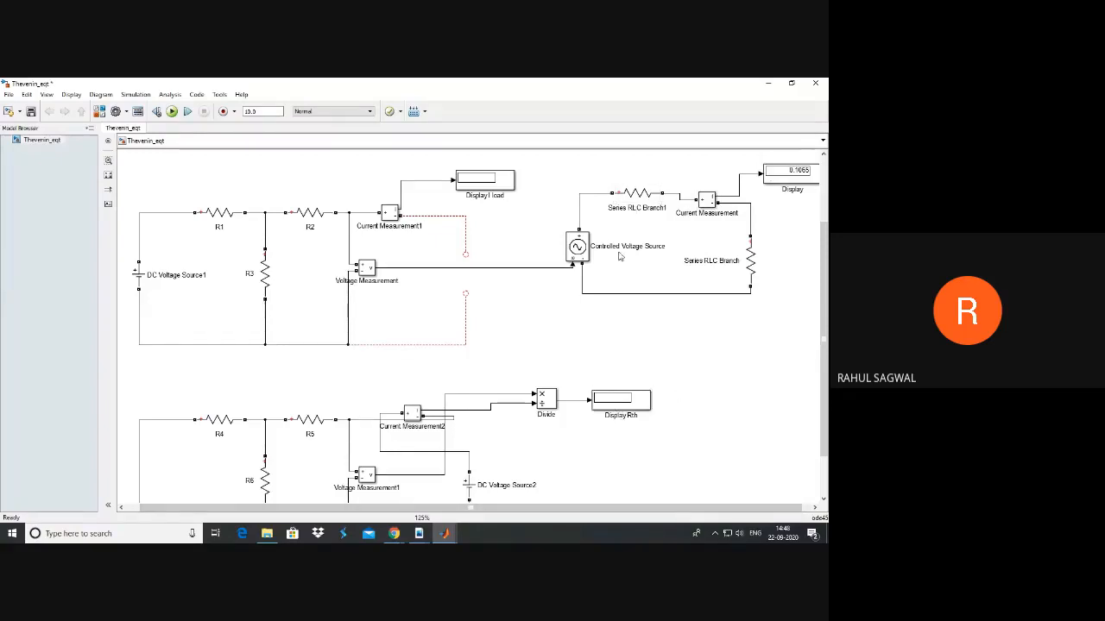
Check the resistance of Series RLC Branch1 in the equivalent circuit and run the combined model's simulation.
double_click(636, 193)
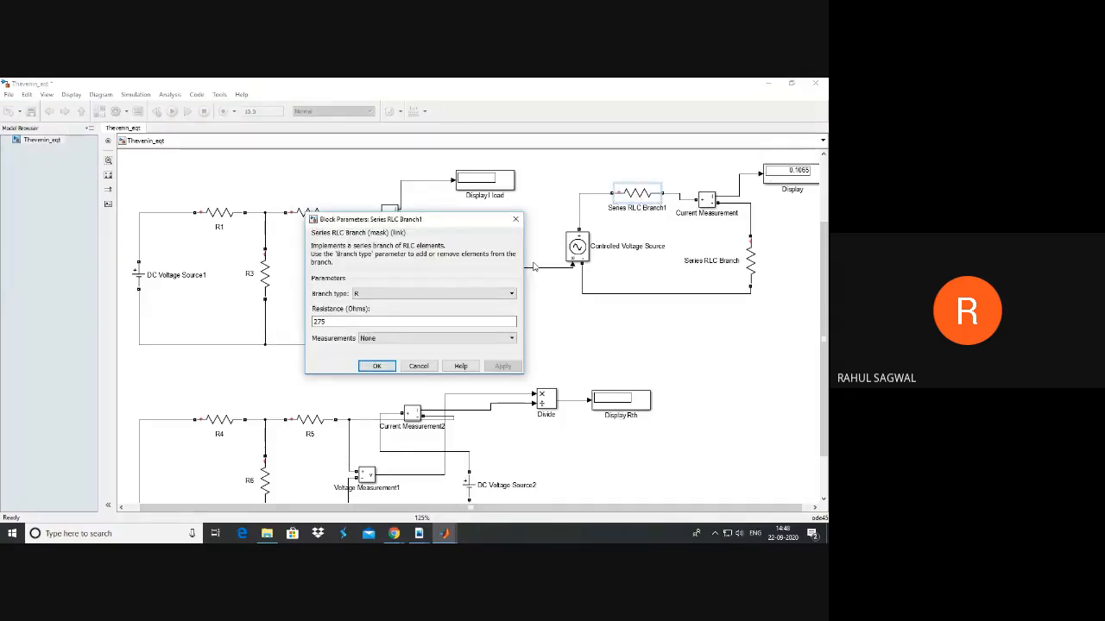
left_click(516, 220)
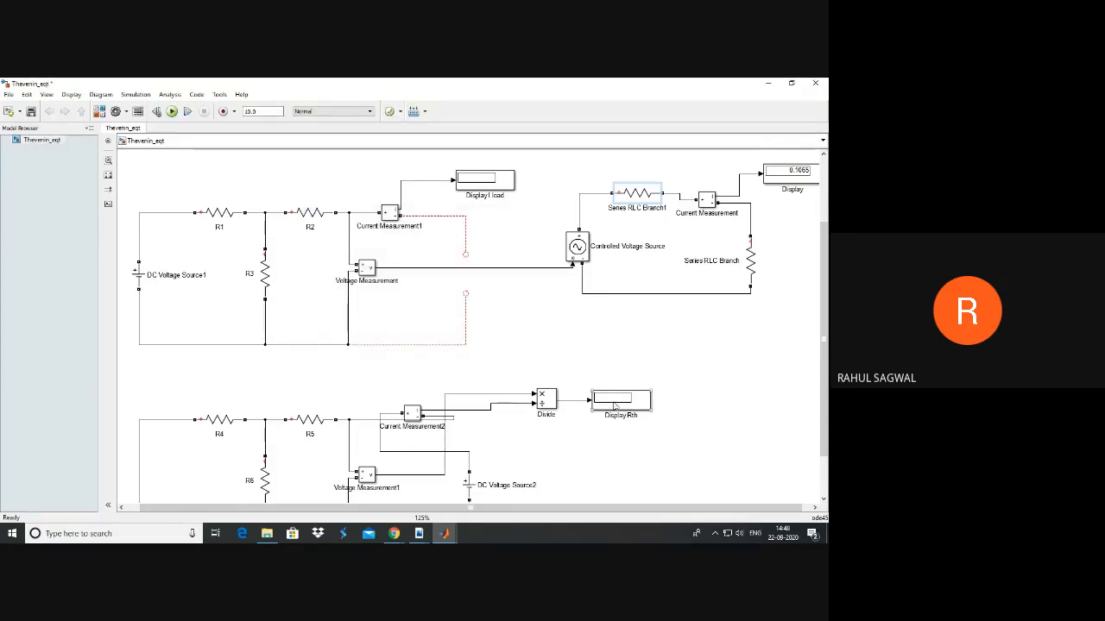
left_click(171, 111)
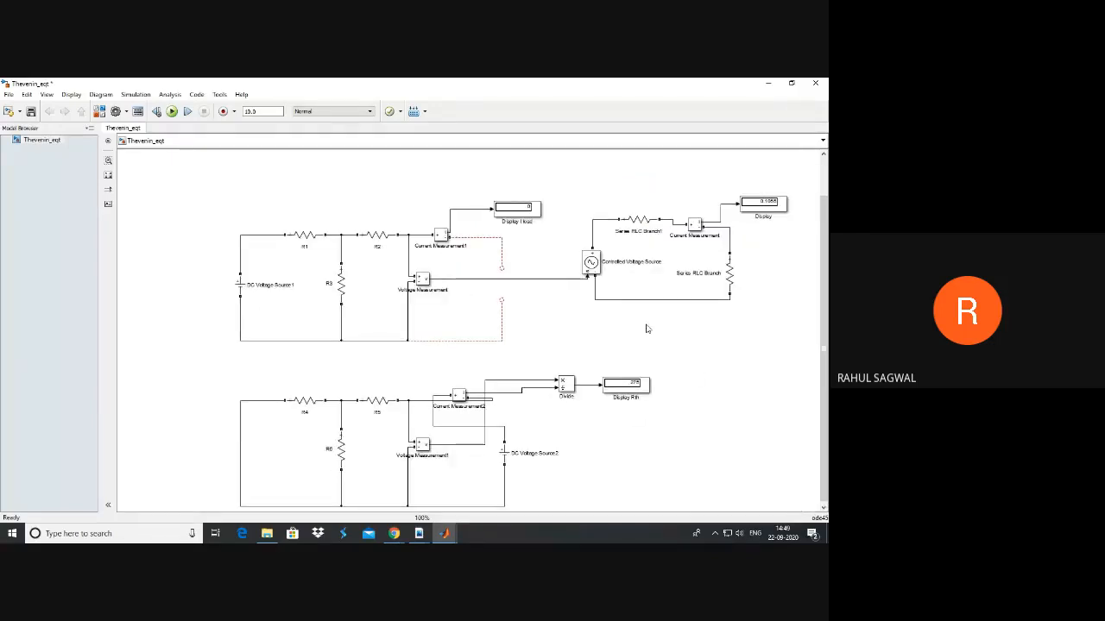
Group the equivalent circuit, without its Display, into a subsystem and line the Display up with the subsystem's output.
left_click_drag(825, 309, 827, 311)
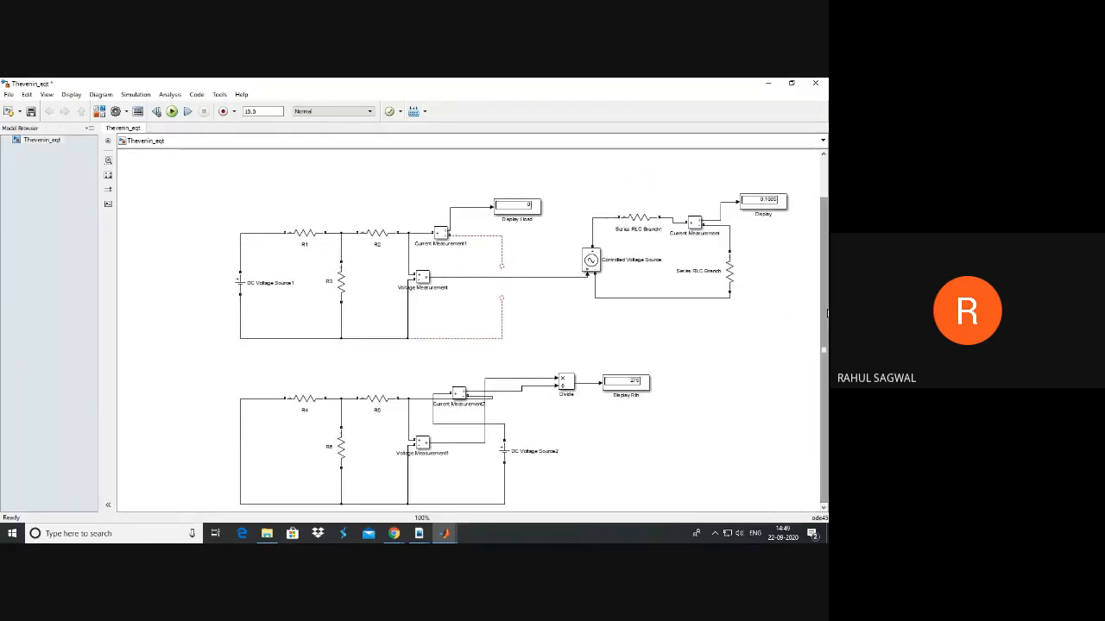
left_click_drag(572, 188, 735, 319)
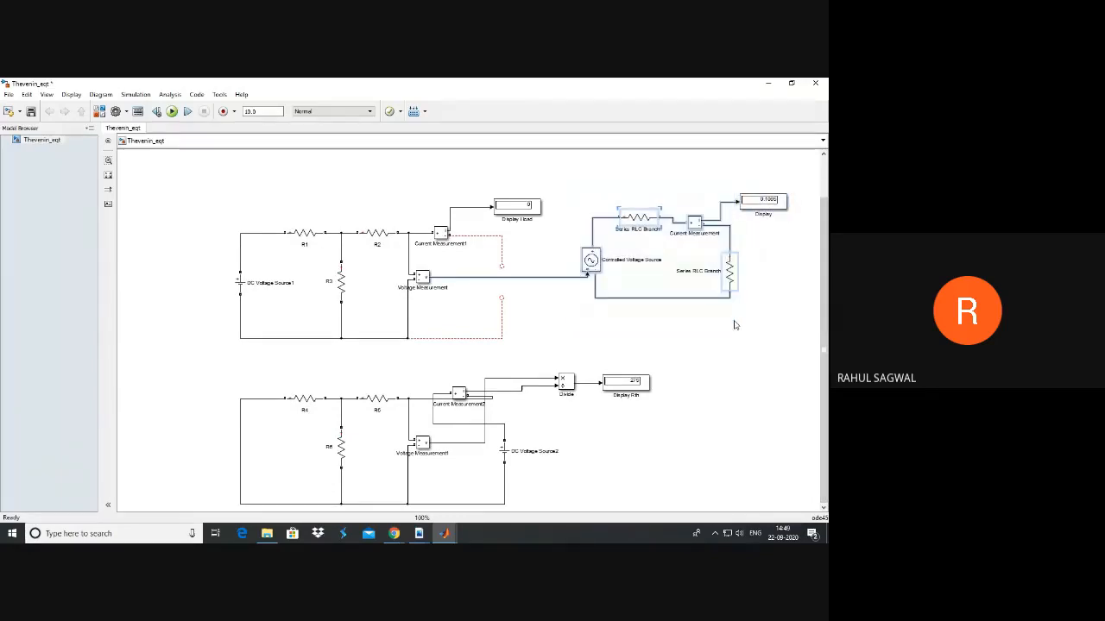
right_click(694, 227)
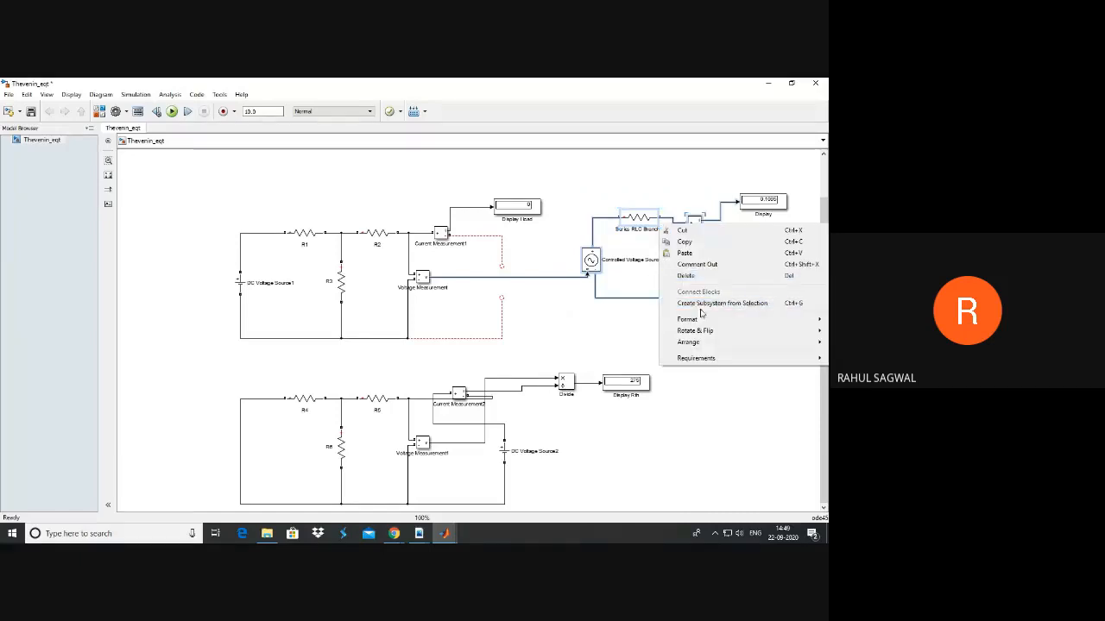
left_click(723, 303)
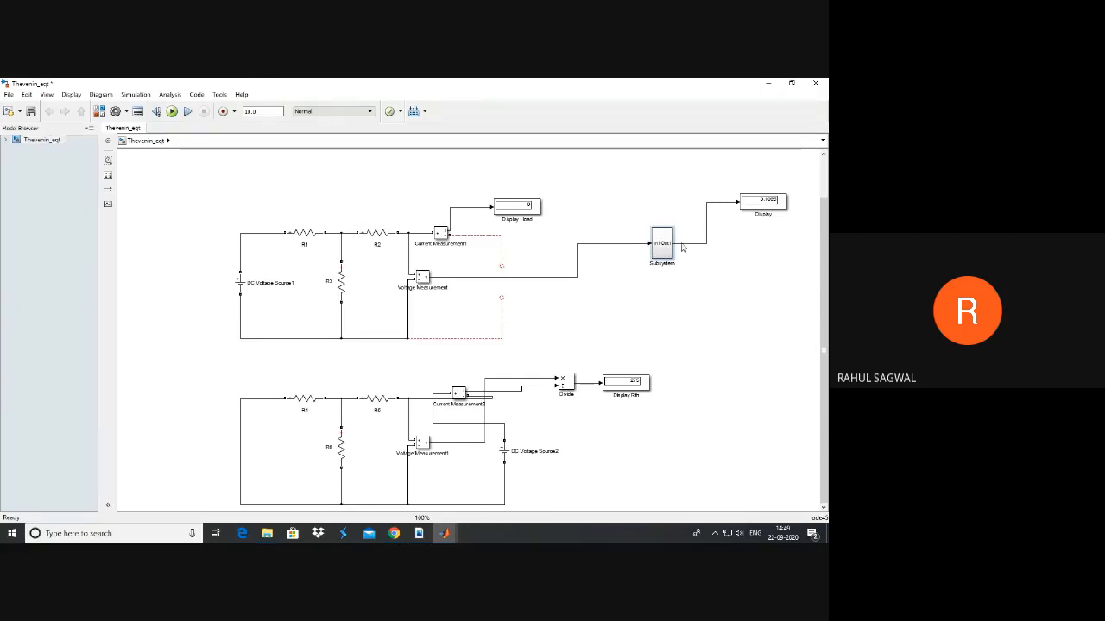
left_click_drag(768, 203, 747, 245)
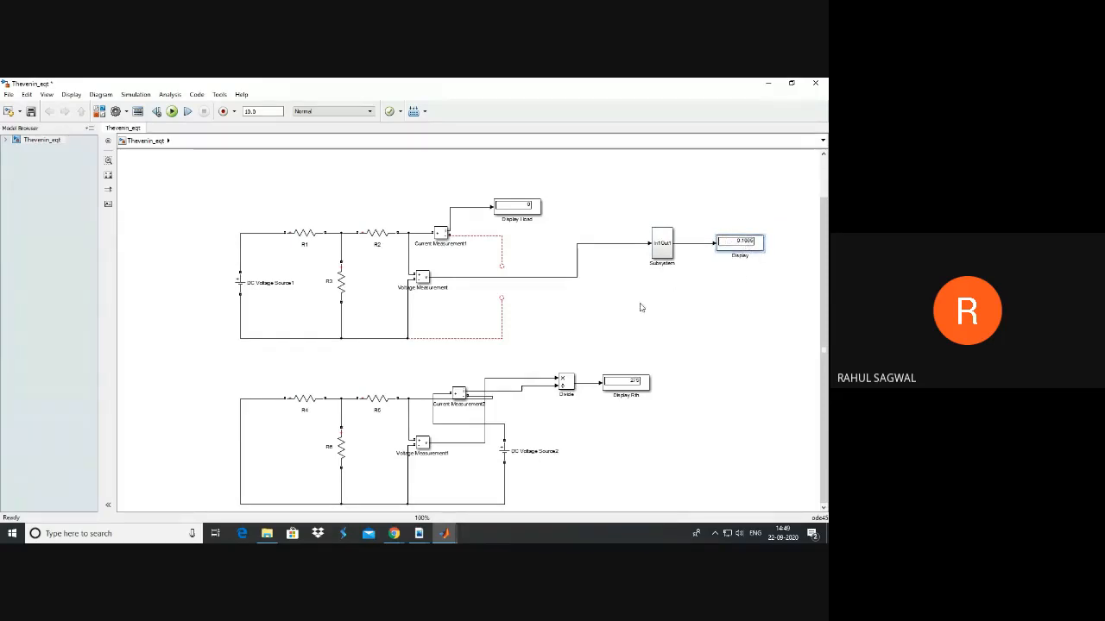
View the circuit inside the new subsystem and return to the top level of the model.
double_click(662, 245)
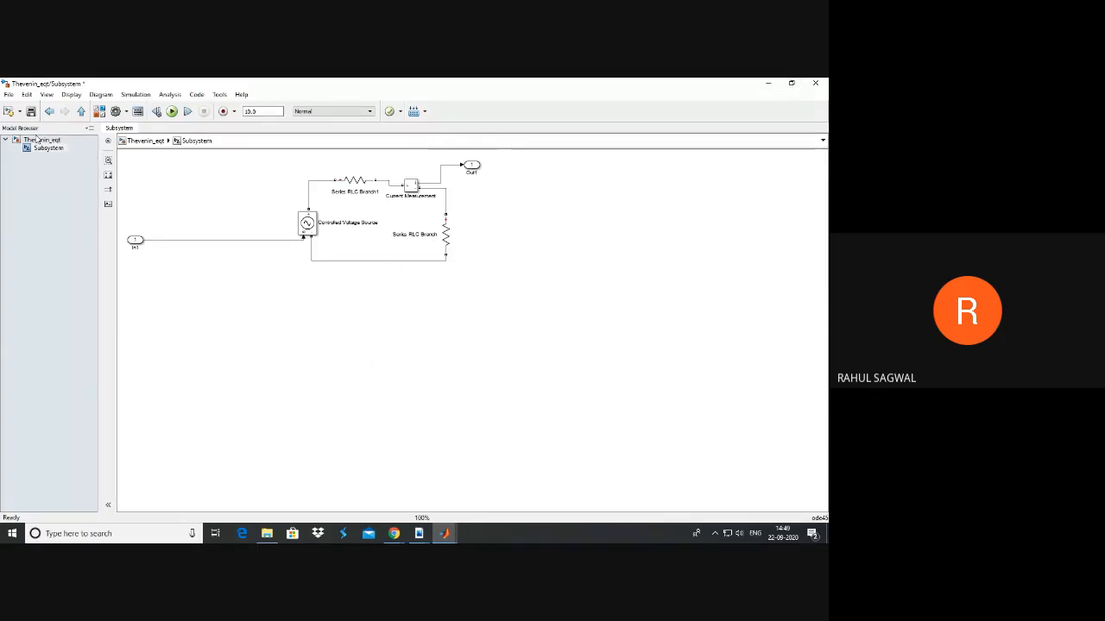
left_click(81, 111)
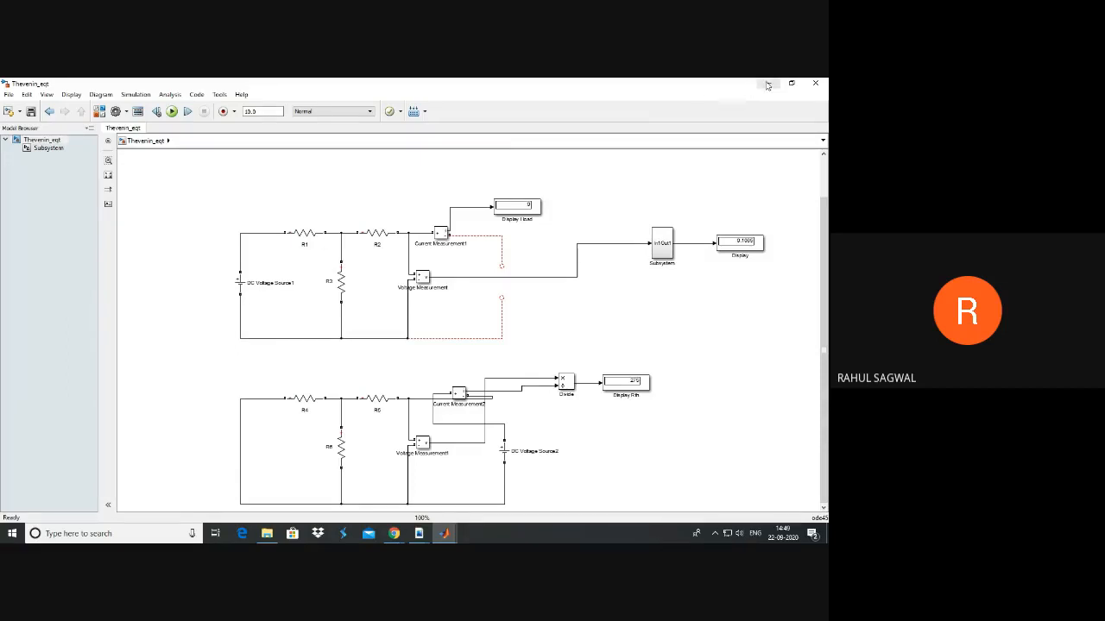
Close the Thevenin_eqt, Thevenin_Rth and Thevenin_Vth models and bring the Thevenin_original model to the front.
left_click(815, 84)
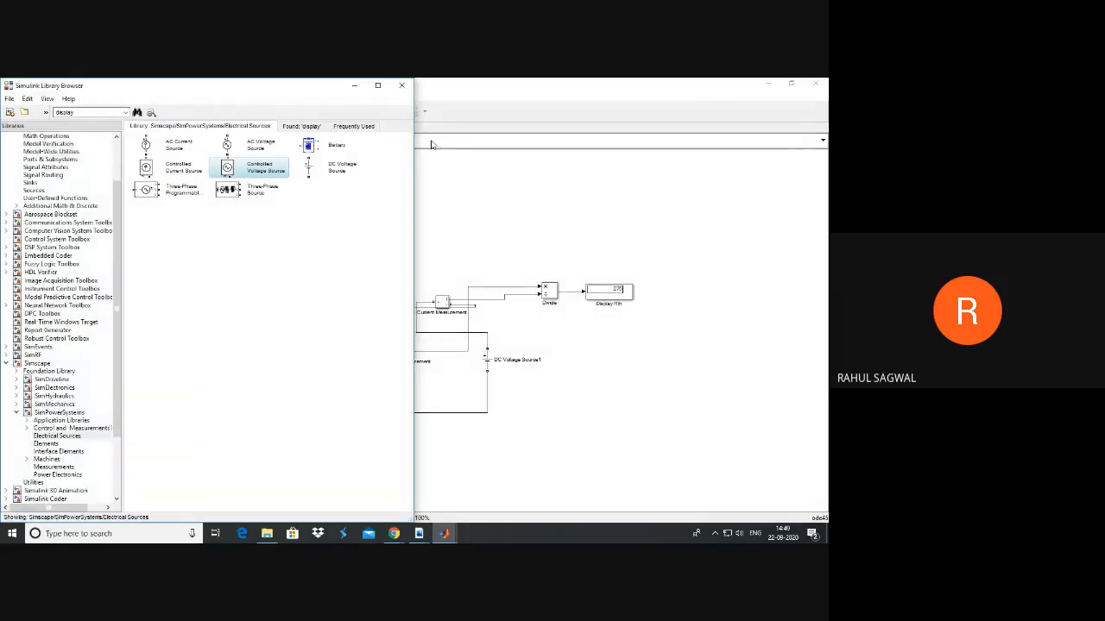
left_click(595, 193)
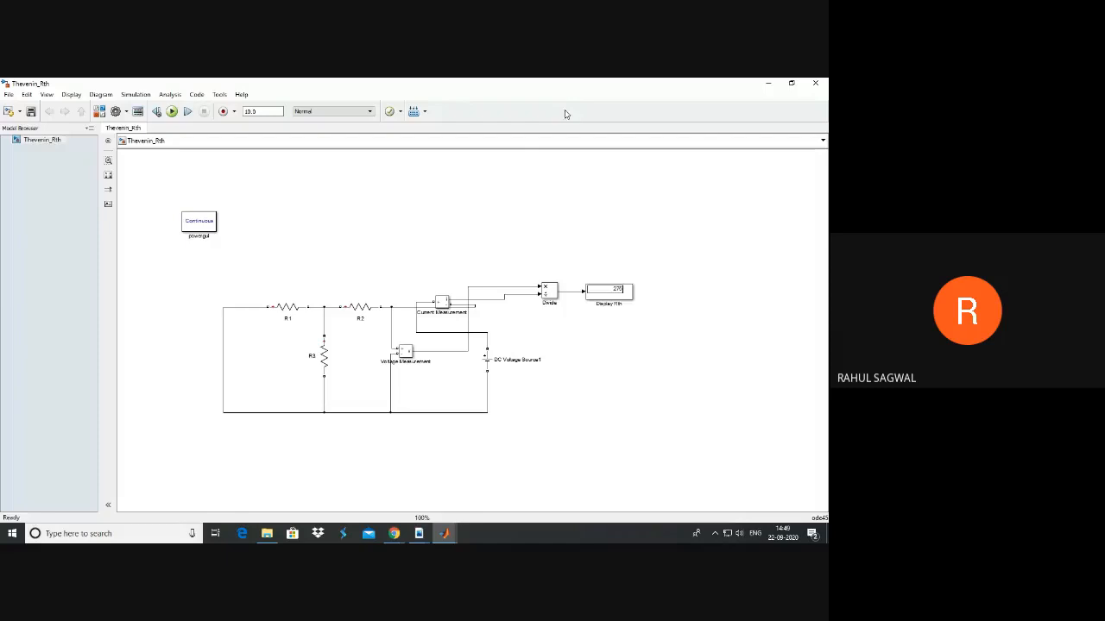
left_click(815, 87)
left_click(668, 198)
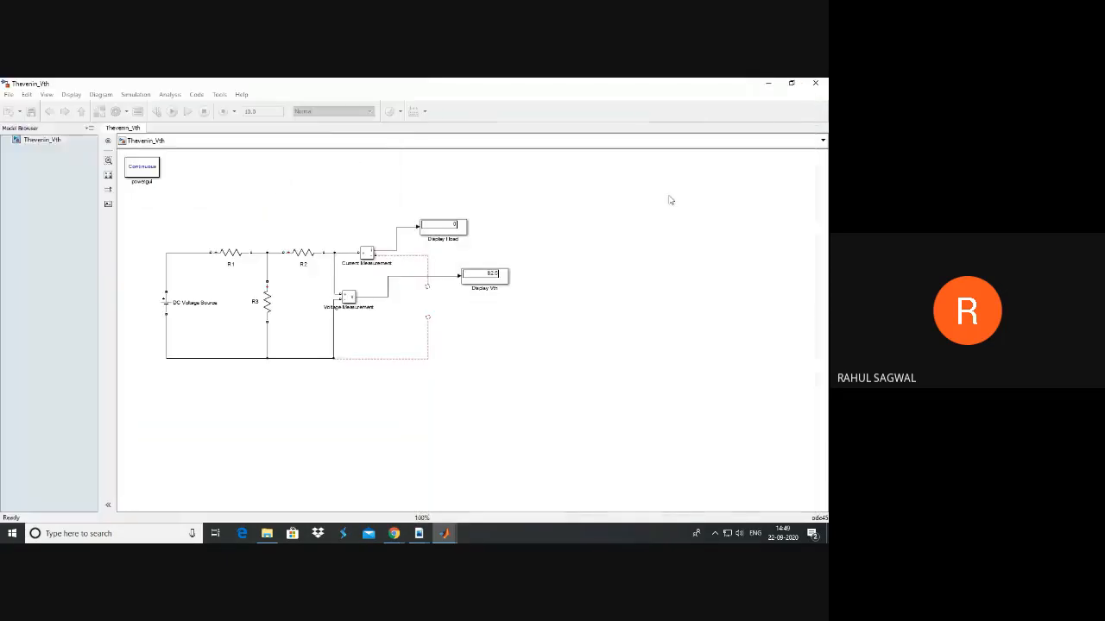
left_click(811, 89)
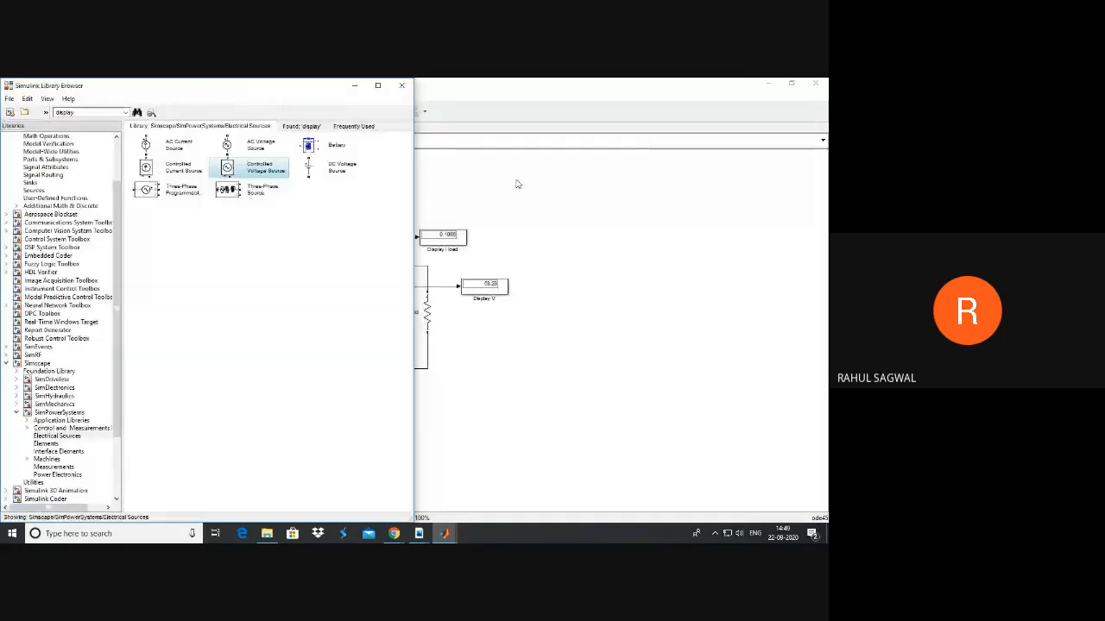
left_click(479, 225)
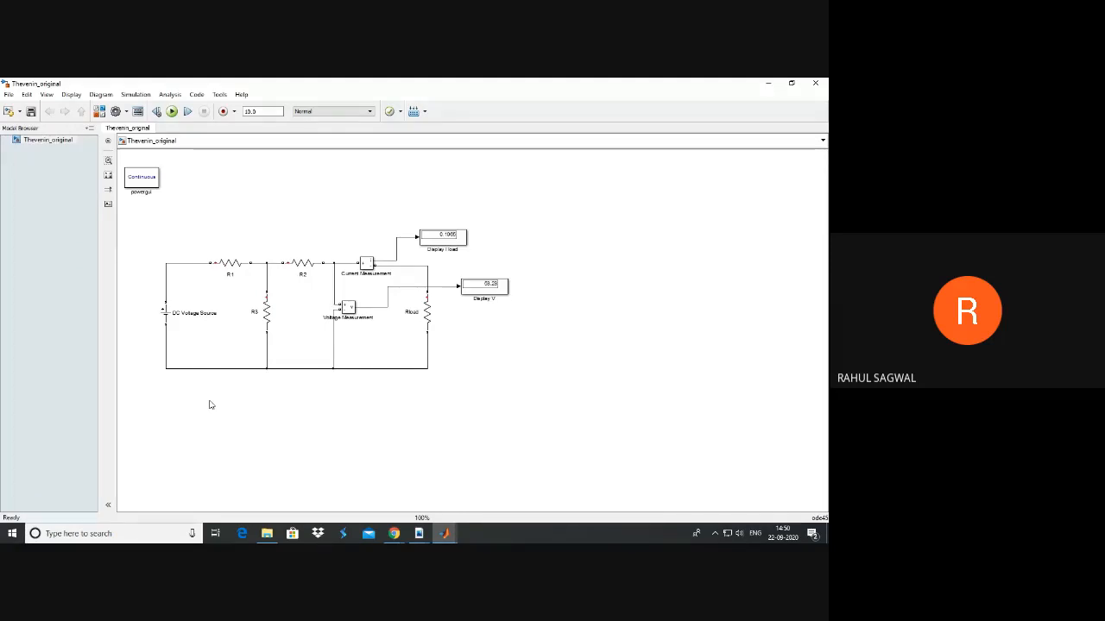
Copy the entire Thevenin_original circuit into a new, maximized blank model.
key("ctrl+a")
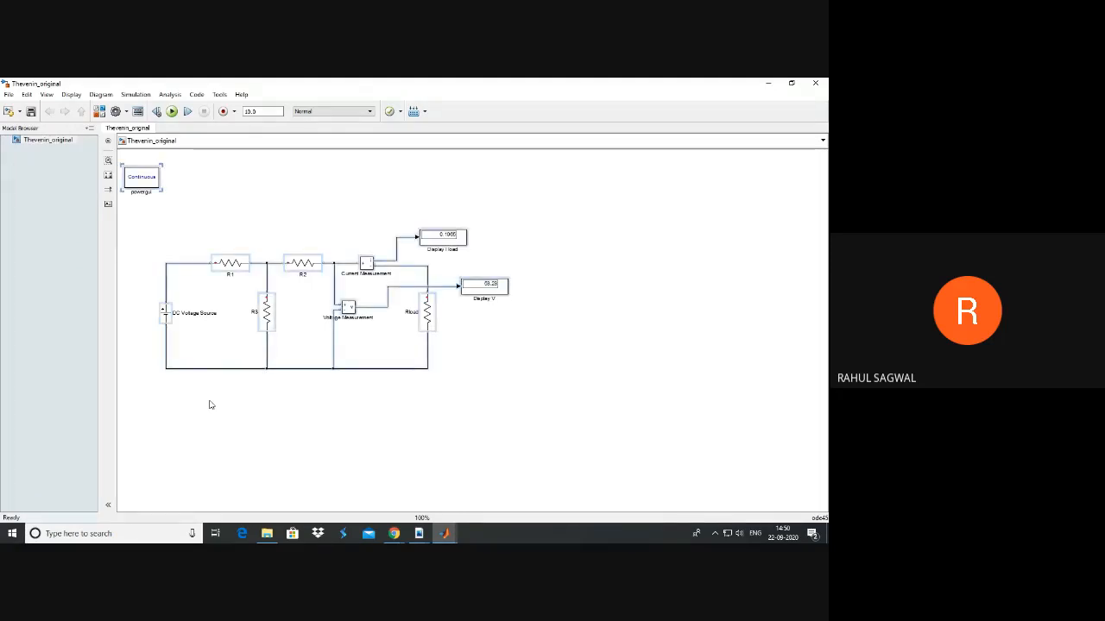
key("ctrl+n")
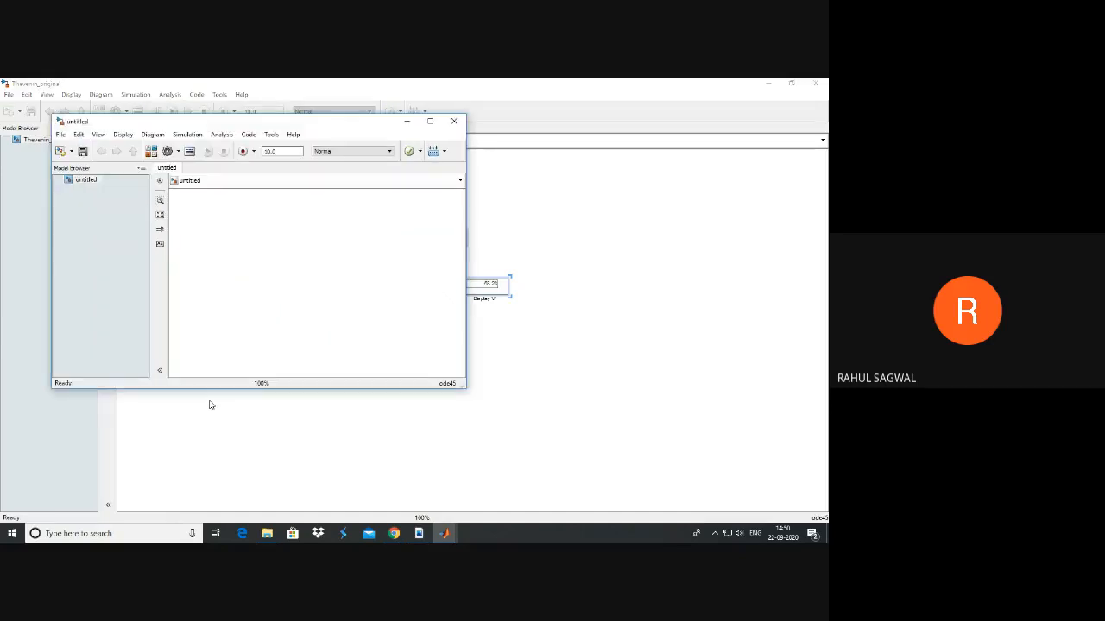
left_click(429, 121)
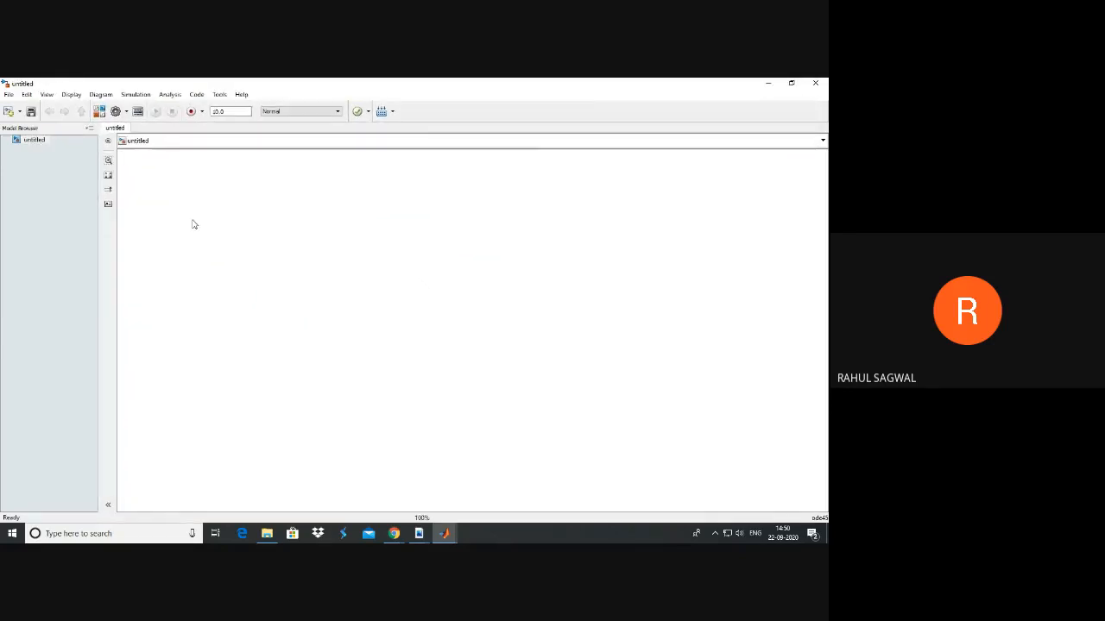
key("ctrl+v")
left_click(330, 266)
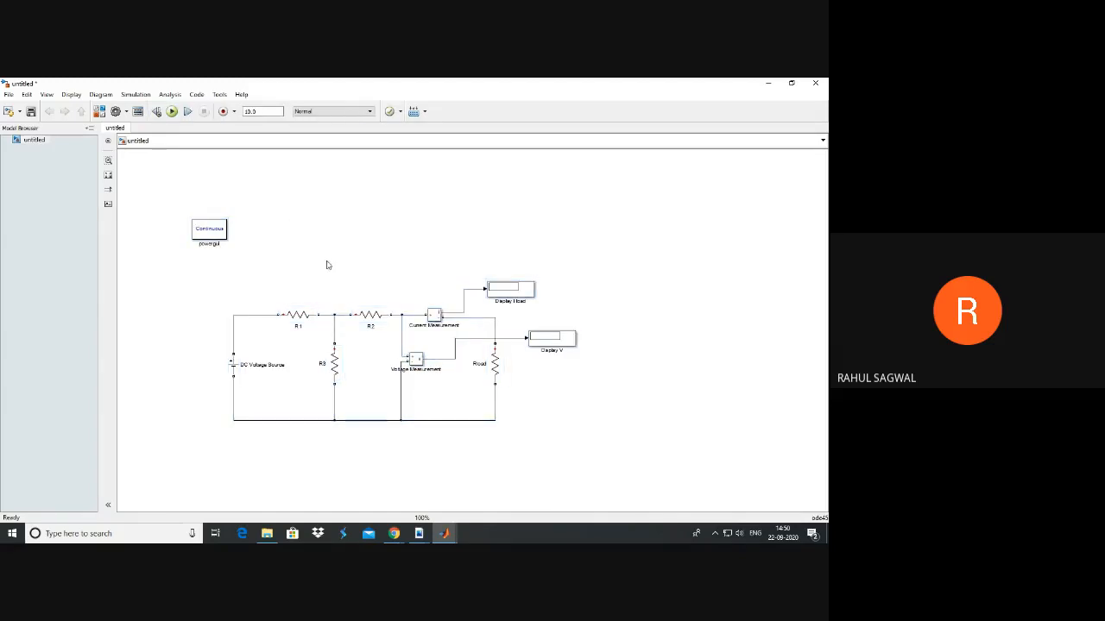
left_click(368, 327)
left_click(463, 276)
Save the new model as Nortan_original in the MATLAB folder and run its simulation.
left_click(10, 95)
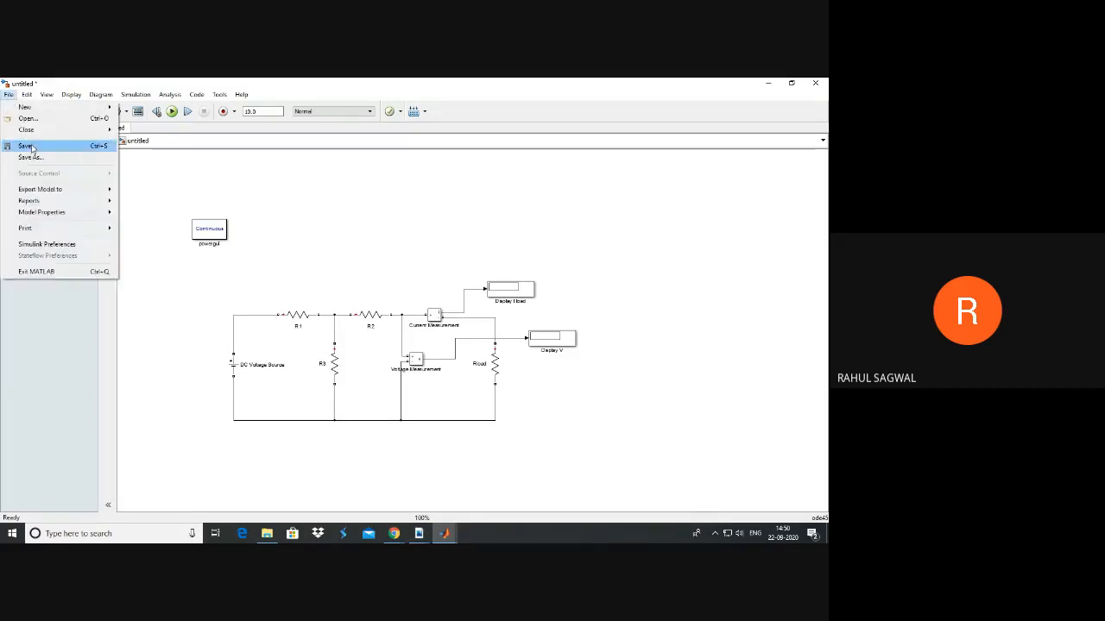
left_click(45, 156)
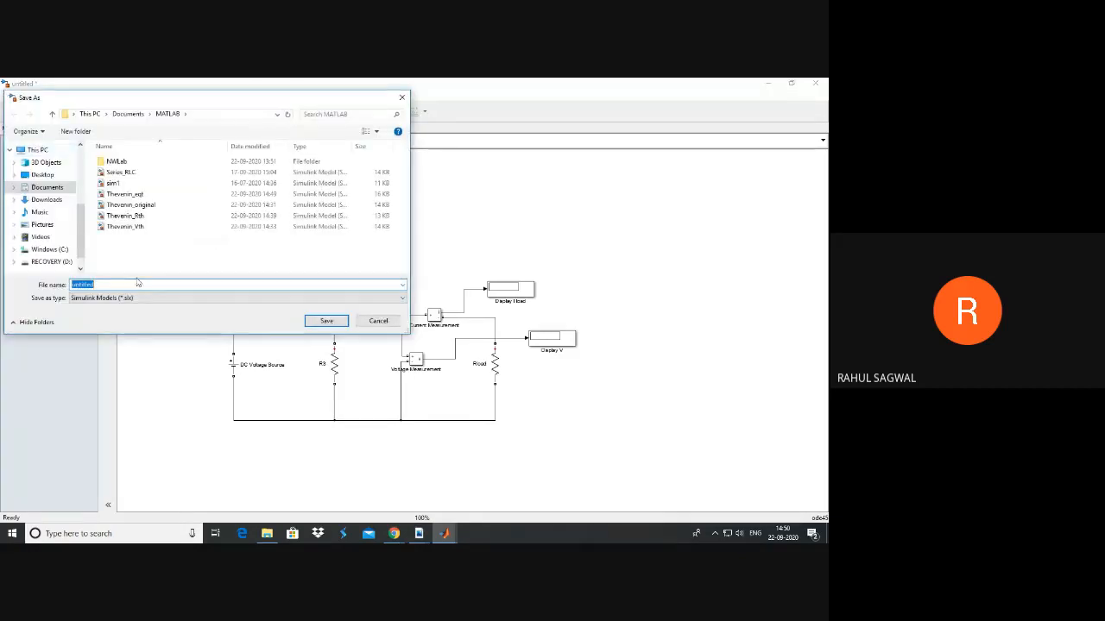
left_click(130, 205)
double_click(96, 285)
left_click(97, 286)
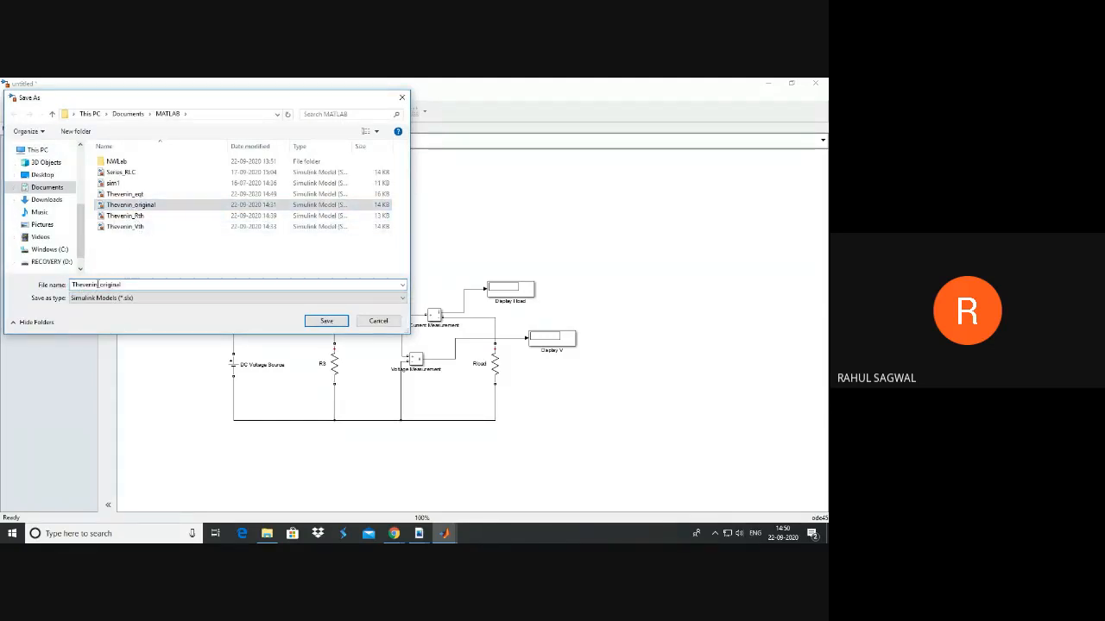
left_click_drag(98, 286, 66, 286)
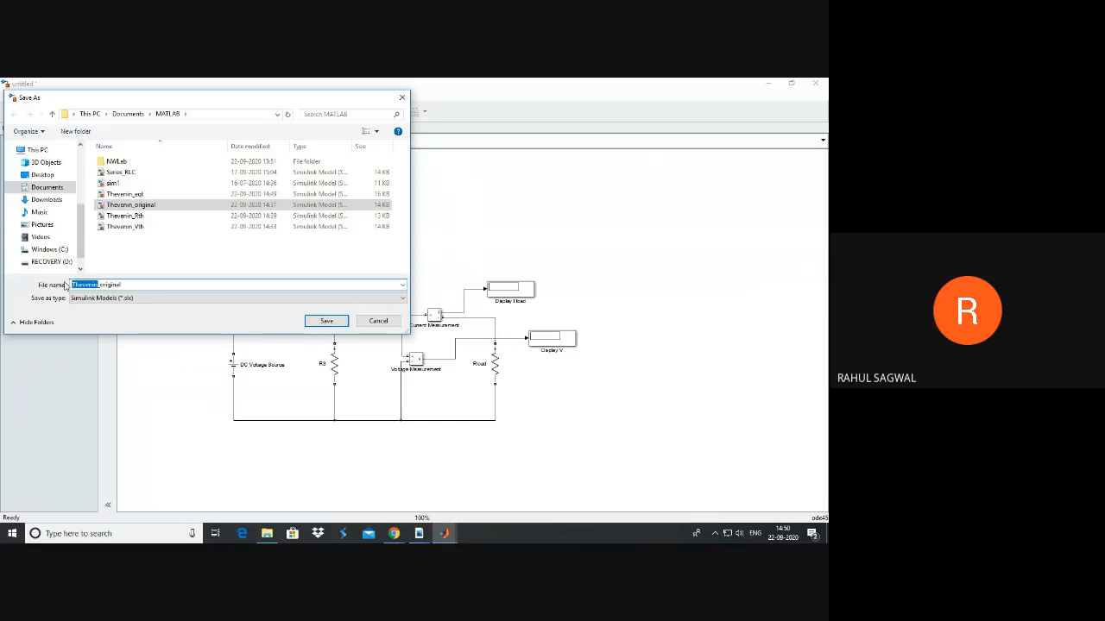
type("Norton")
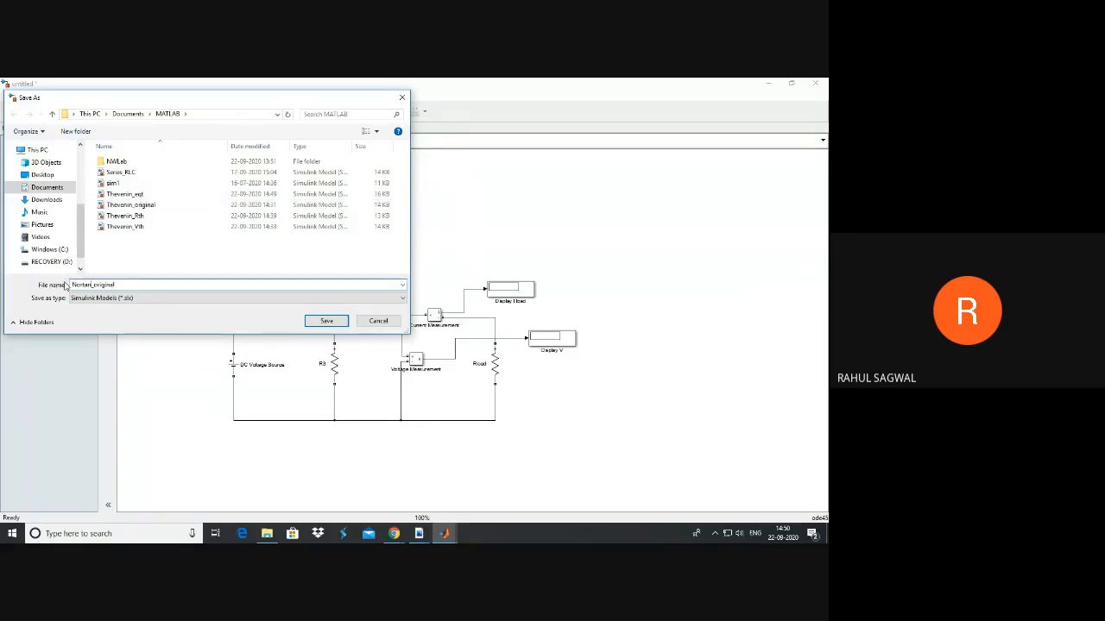
key("Return")
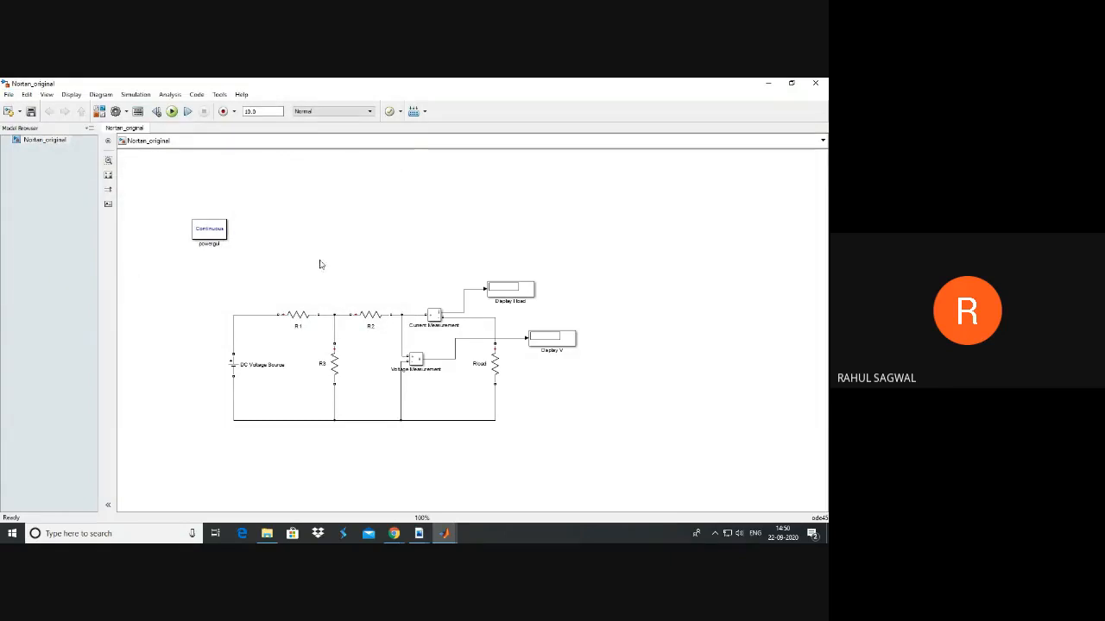
left_click(172, 112)
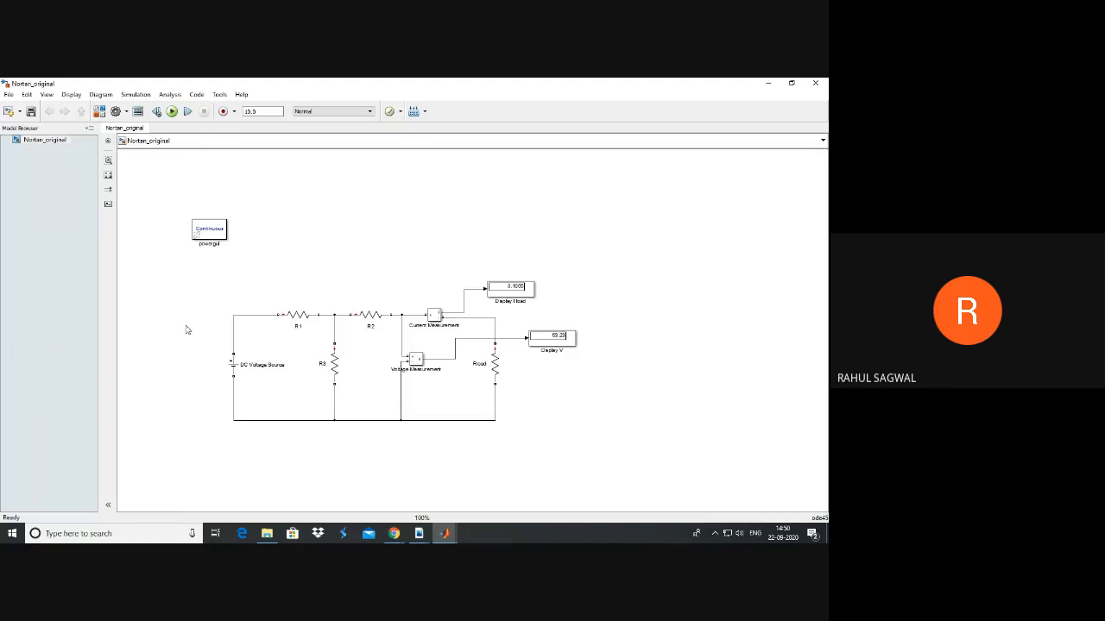
Copy the whole Nortan_original circuit into another new blank model and maximize its window.
key("ctrl+a")
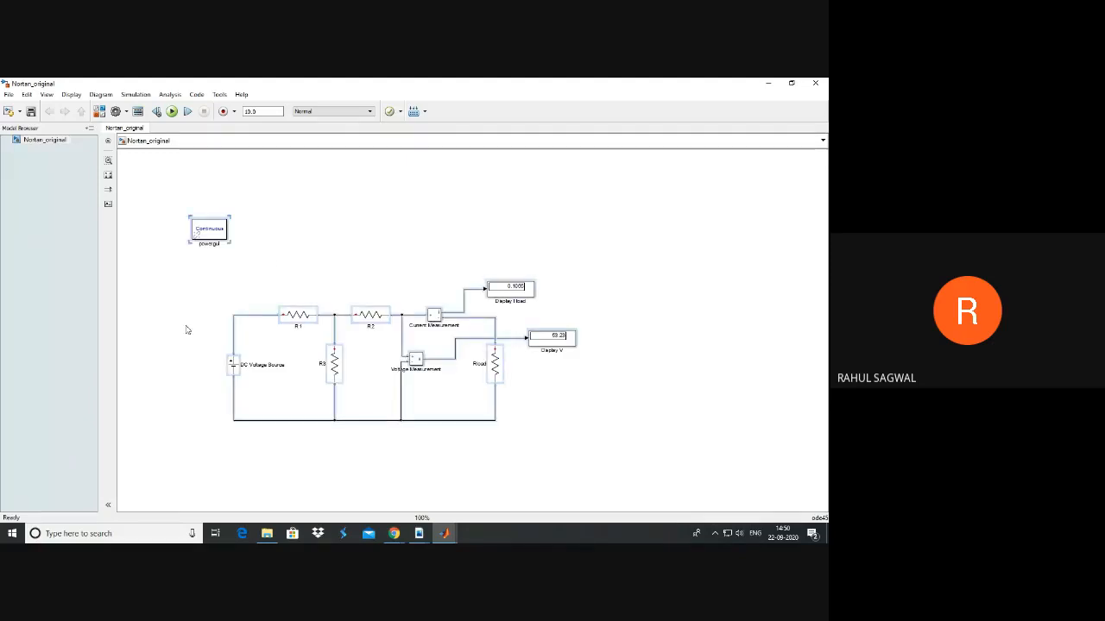
key("ctrl+n")
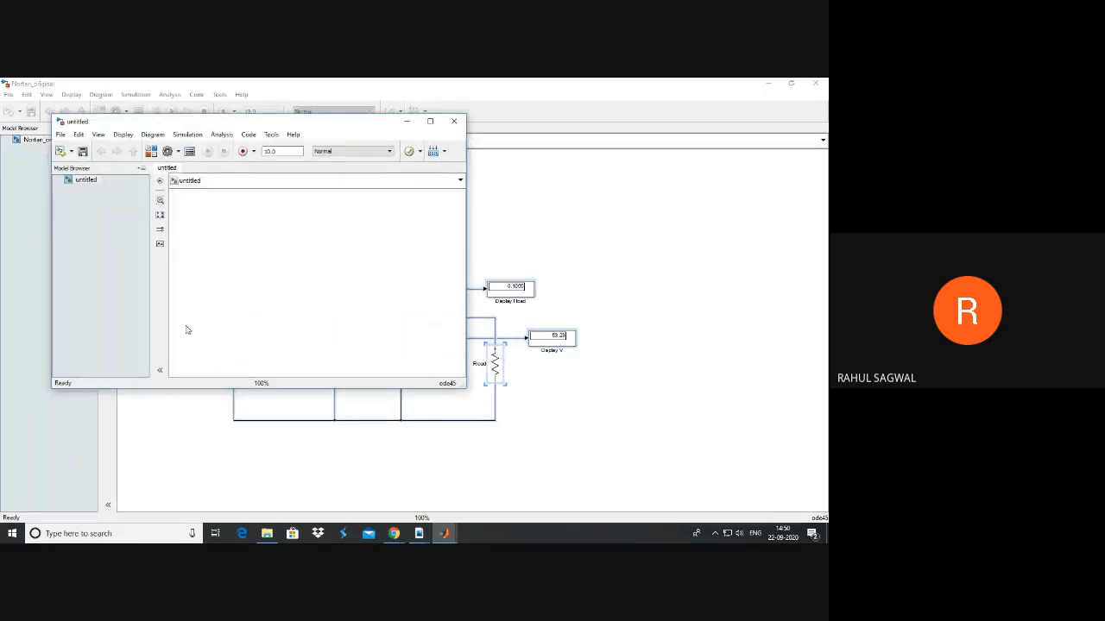
key("ctrl+v")
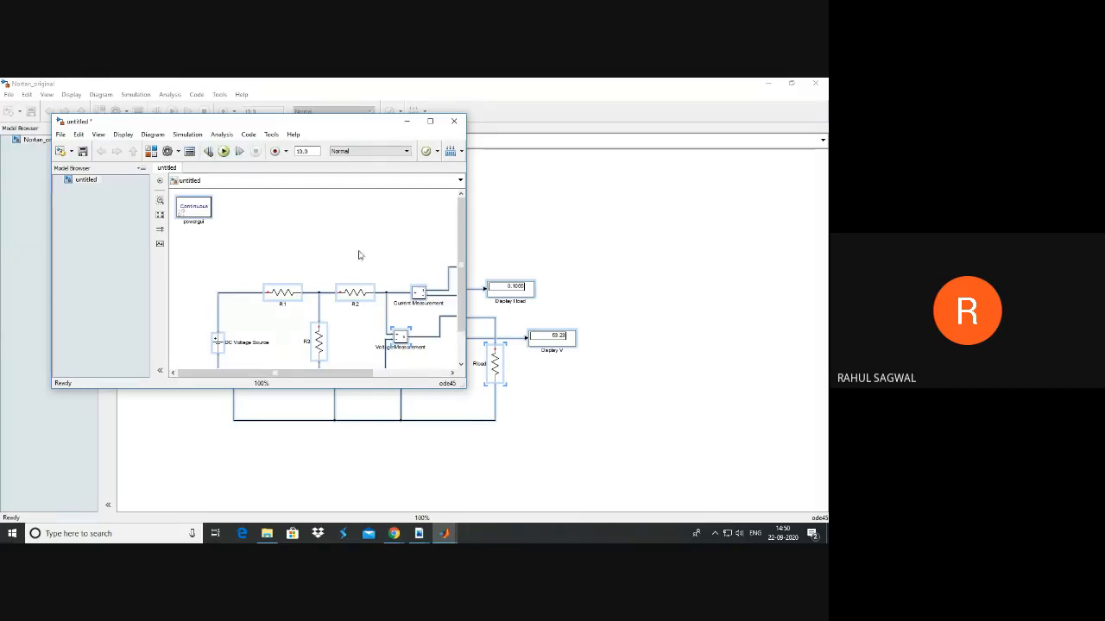
left_click(430, 121)
left_click(346, 205)
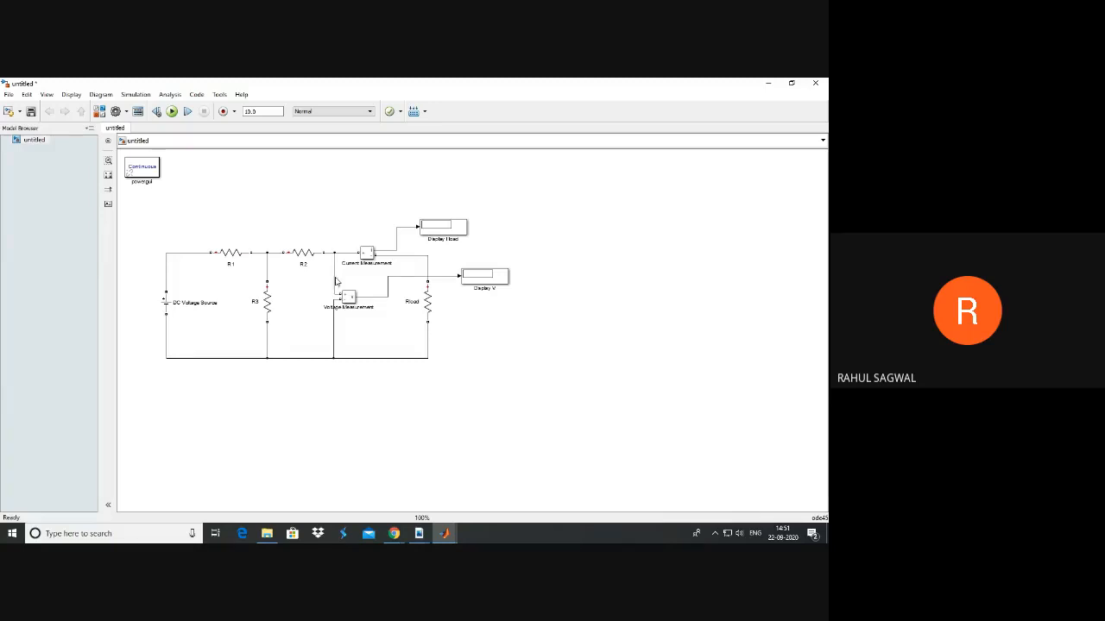
Delete the Rload resistor and short the open load terminals with a direct wire.
left_click(426, 302)
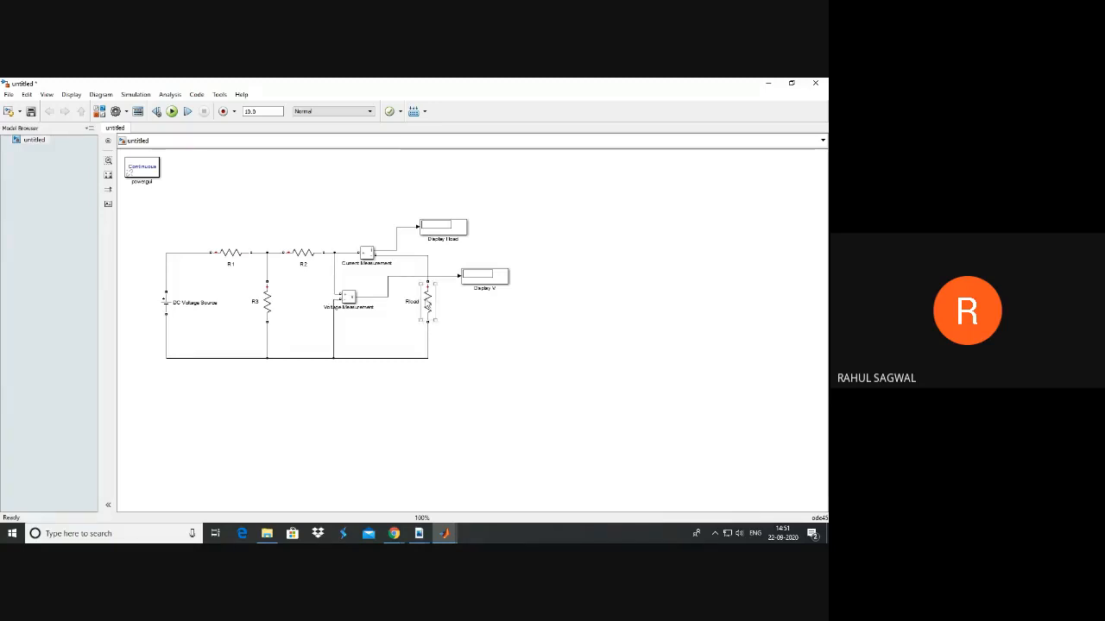
key("Delete")
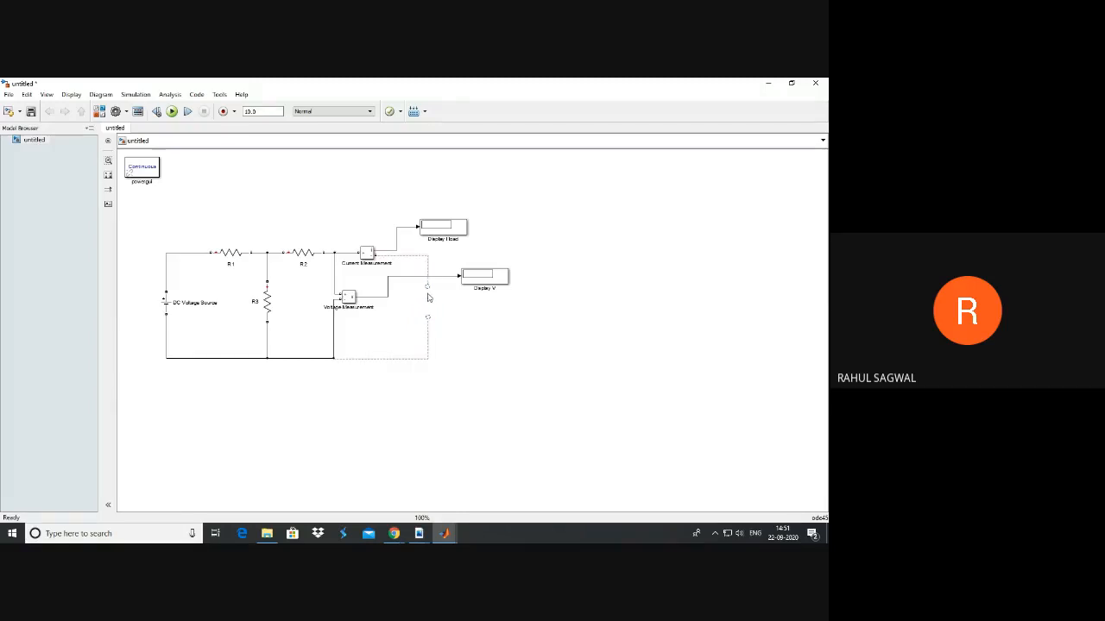
left_click_drag(427, 285, 429, 319)
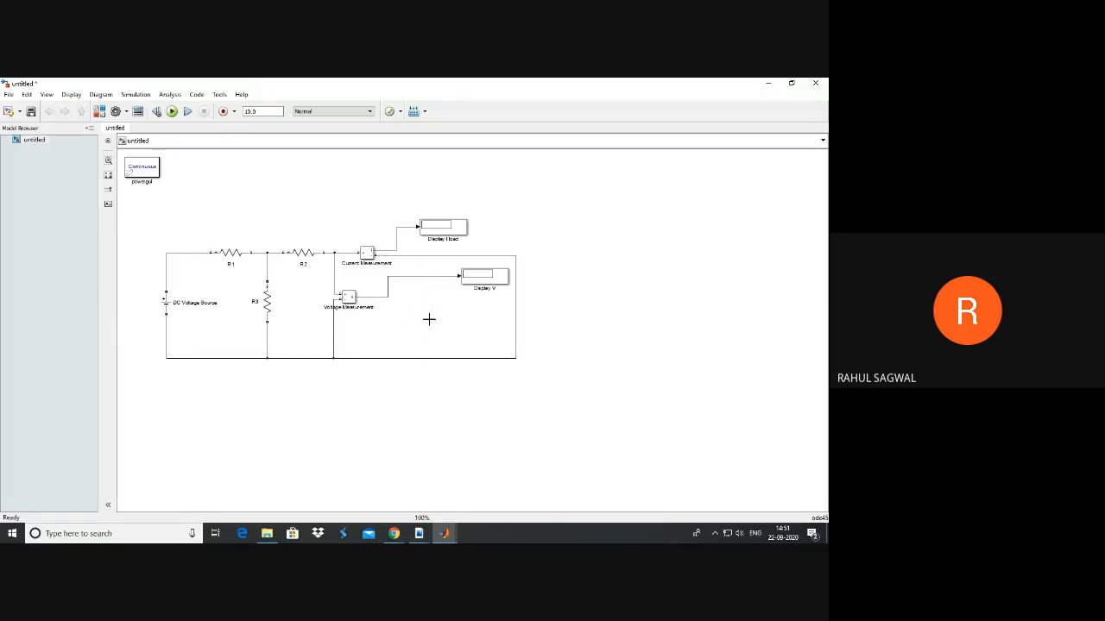
Move Display V directly beside the Voltage Measurement output and pull the short-circuit wire inward to tidy the layout.
mouse_move(514, 308)
left_mouse_down()
mouse_move(466, 304)
mouse_move(500, 317)
left_mouse_up()
left_click_drag(480, 277, 399, 297)
left_click_drag(499, 305, 469, 305)
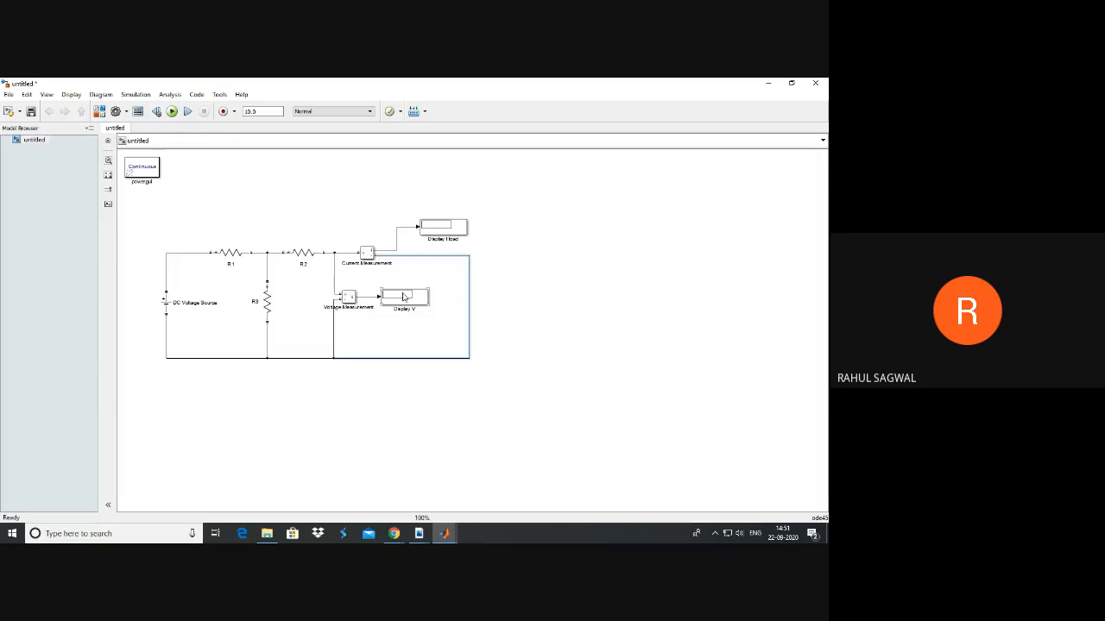
left_click(416, 321)
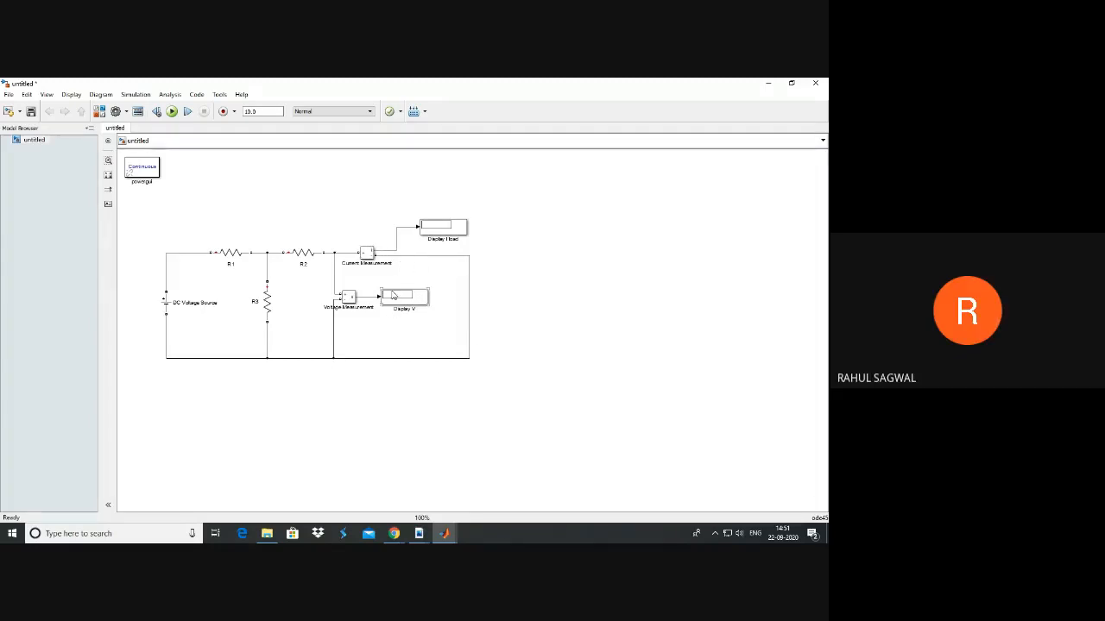
Save the short-circuit model as Nortan_Isc in the MATLAB folder and run its simulation.
left_click(429, 229)
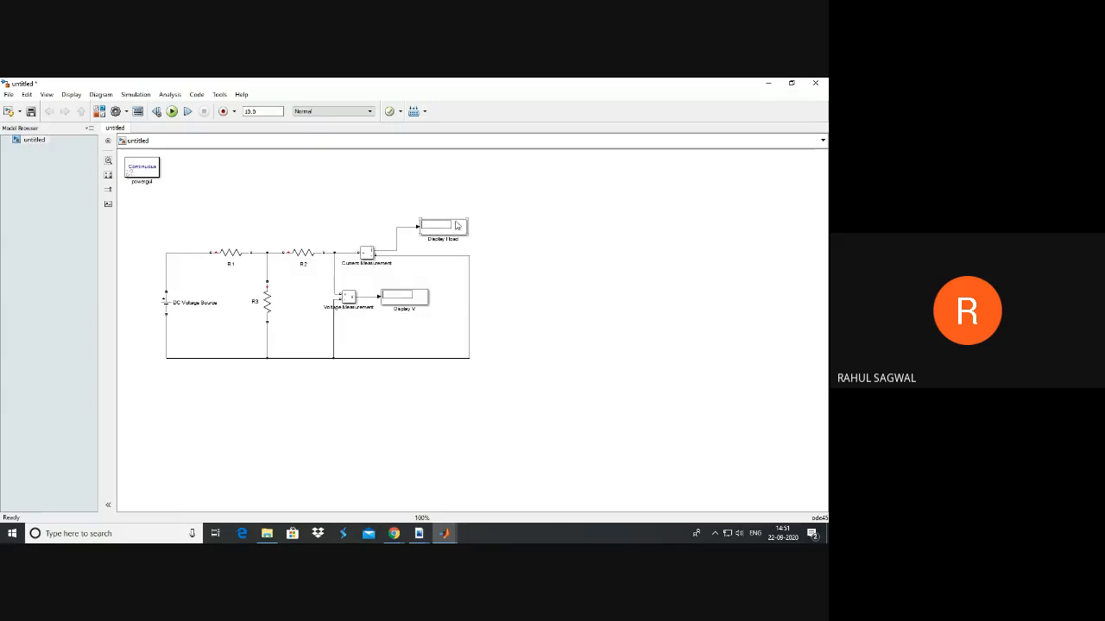
left_click(372, 253)
left_click(7, 94)
left_click(28, 156)
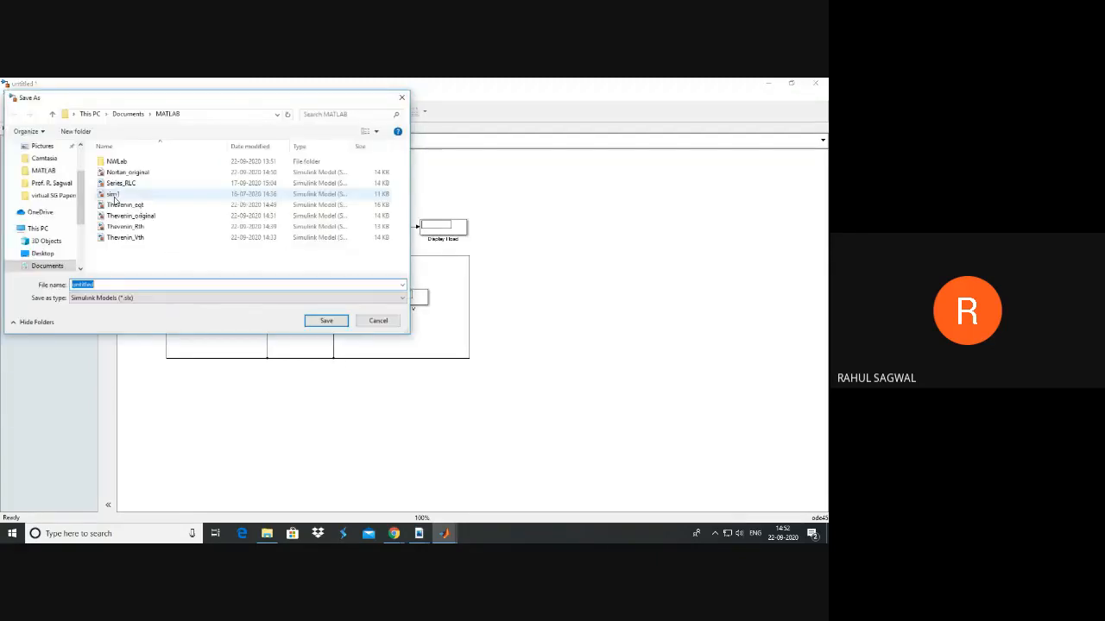
left_click(144, 173)
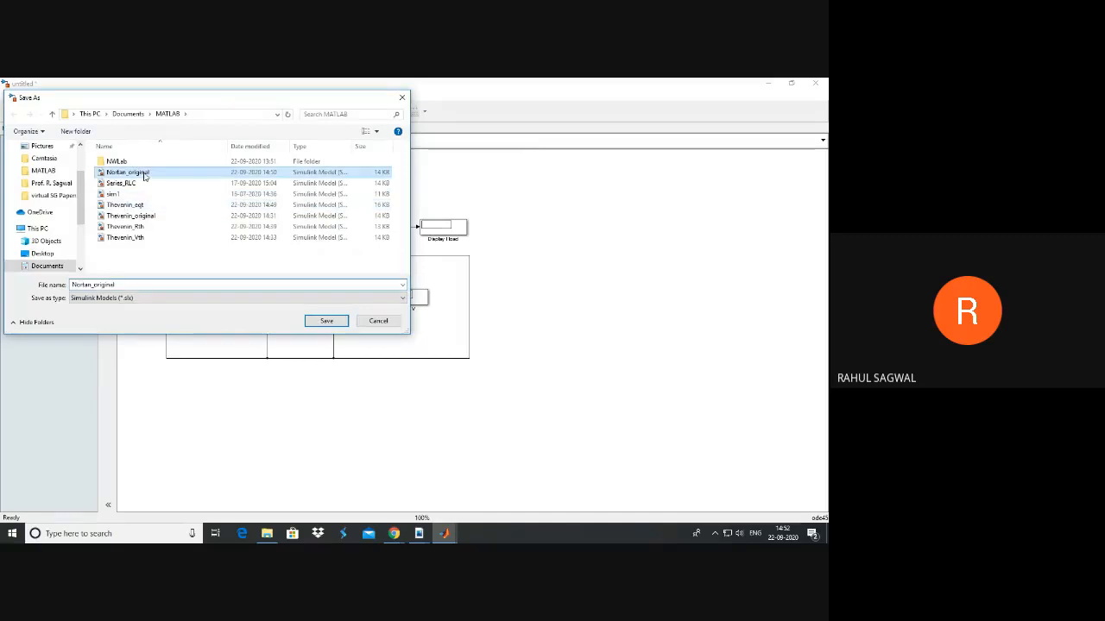
double_click(121, 284)
left_click(124, 284)
key("BackSpace")
key("BackSpace")
key("BackSpace")
key("BackSpace")
key("BackSpace")
key("BackSpace")
key("BackSpace")
key("BackSpace")
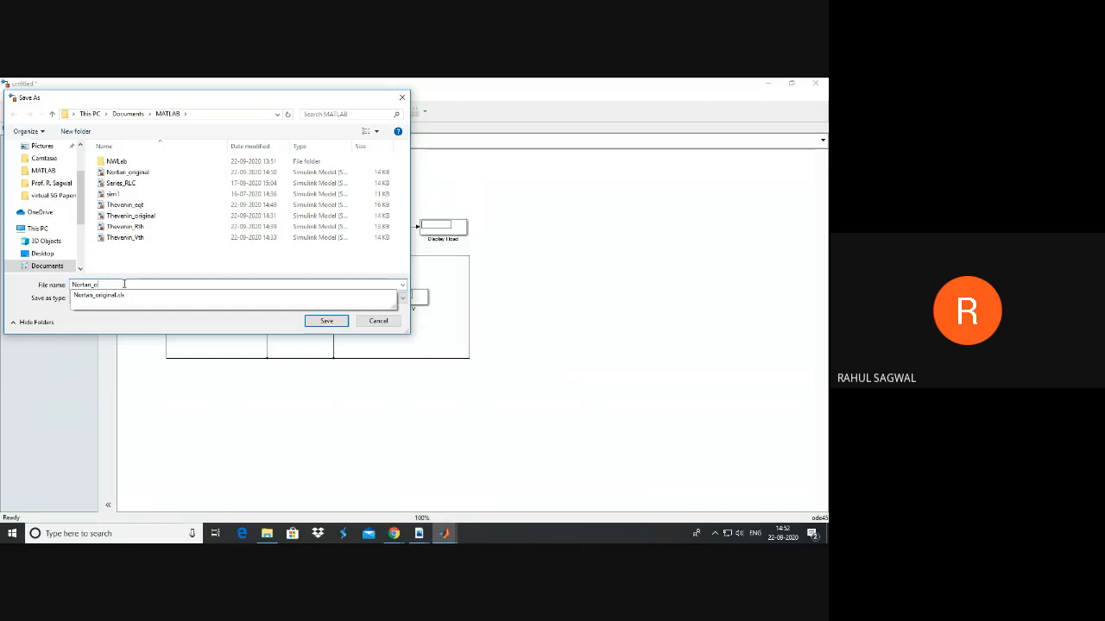
type("Isc")
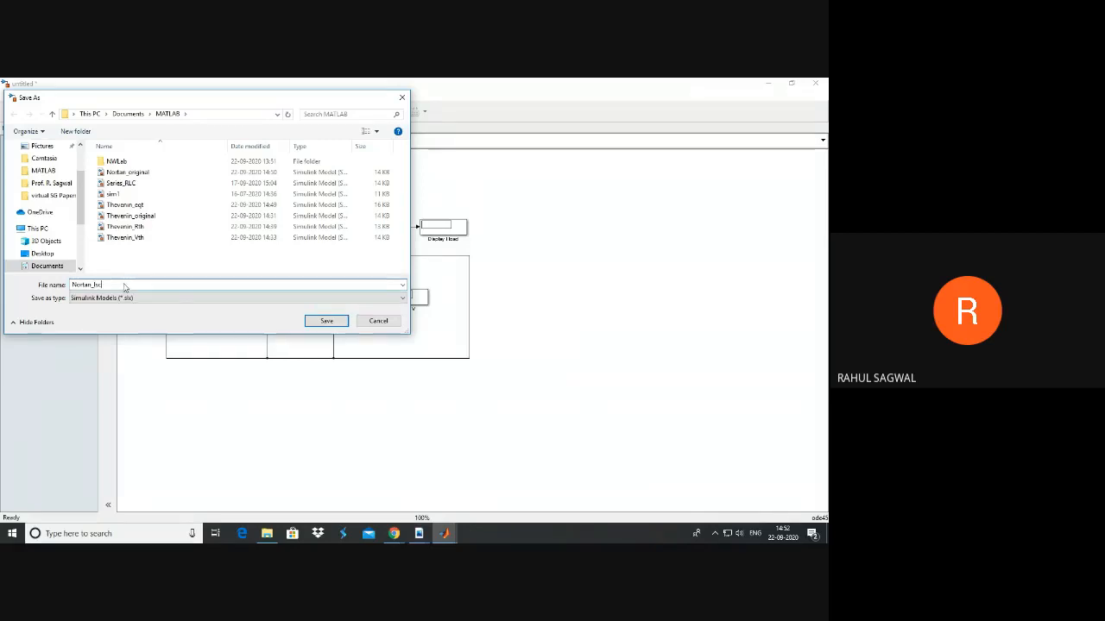
left_click(327, 321)
left_click(171, 111)
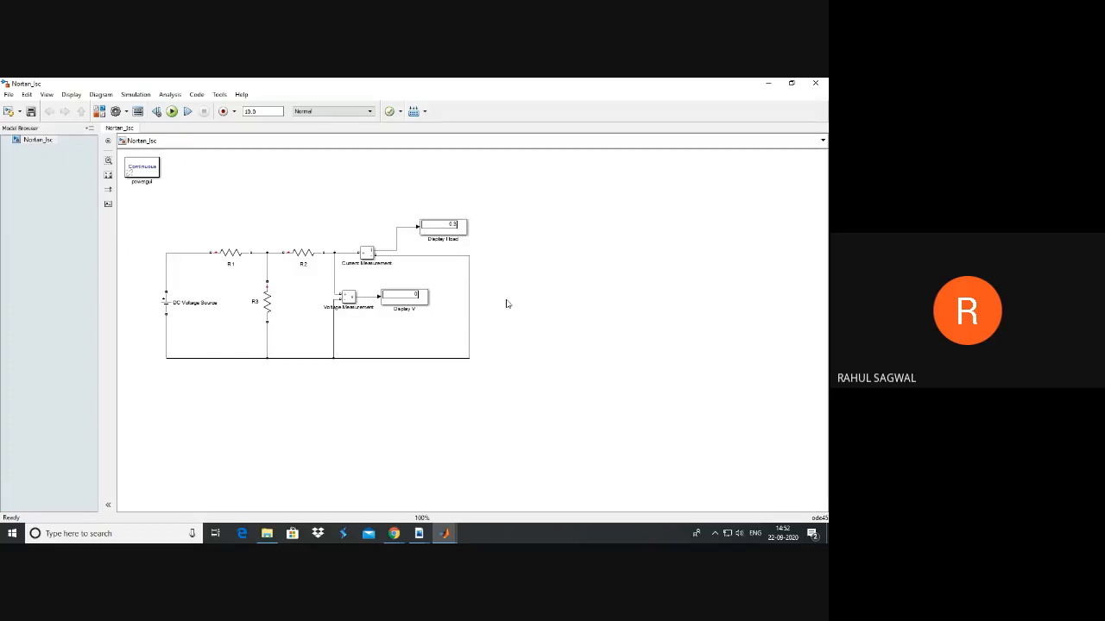
Copy the whole Nortan_Isc circuit into a new blank model and maximize its window.
key("ctrl+a")
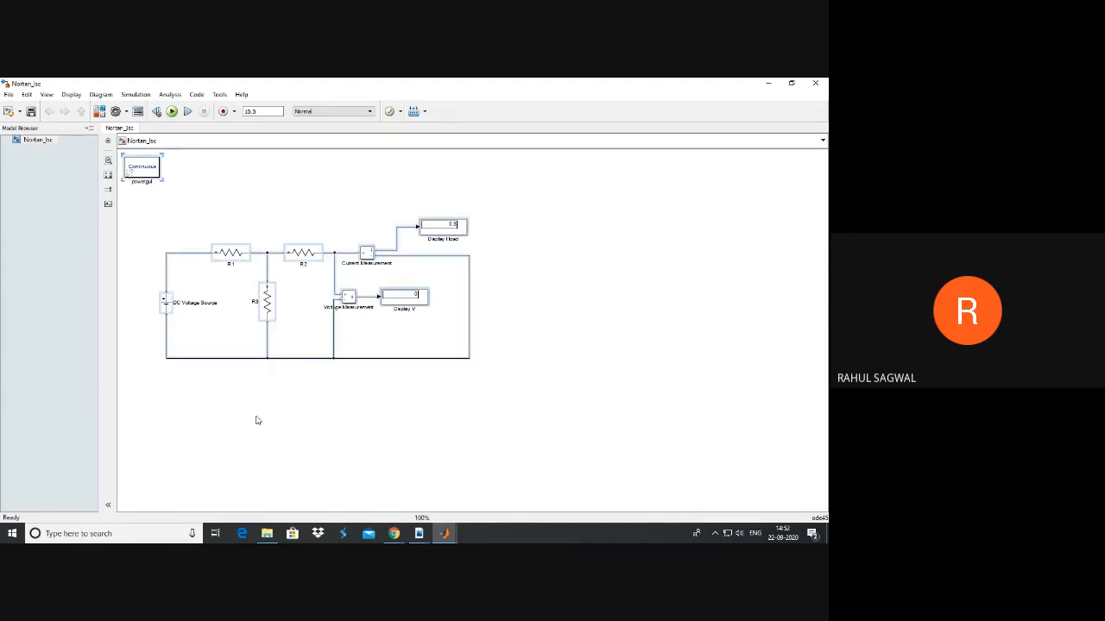
key("ctrl+n")
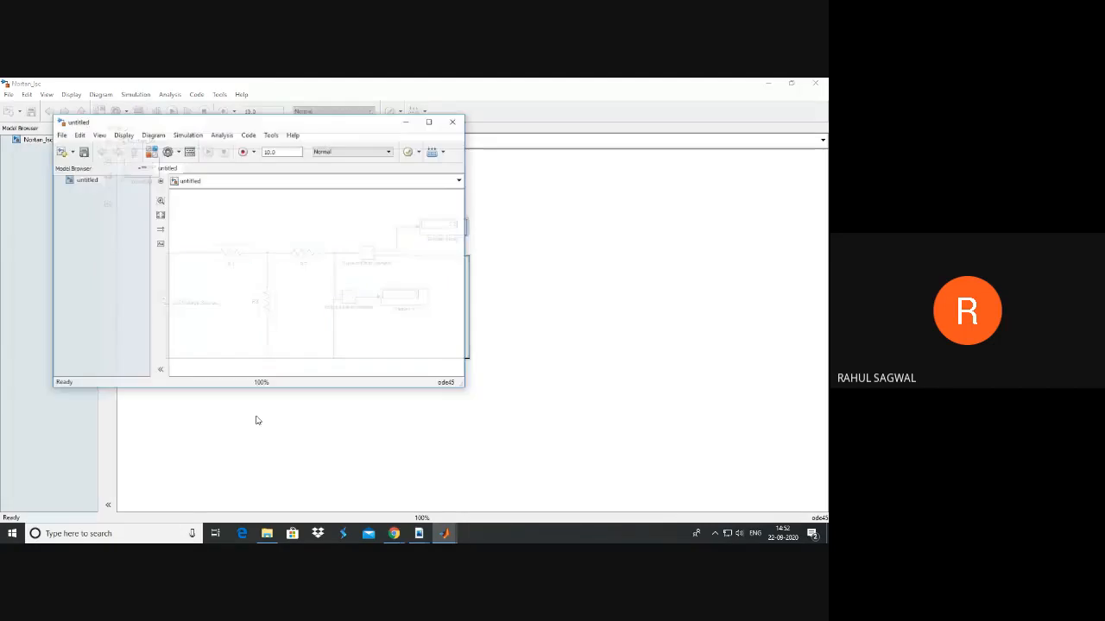
key("ctrl+v")
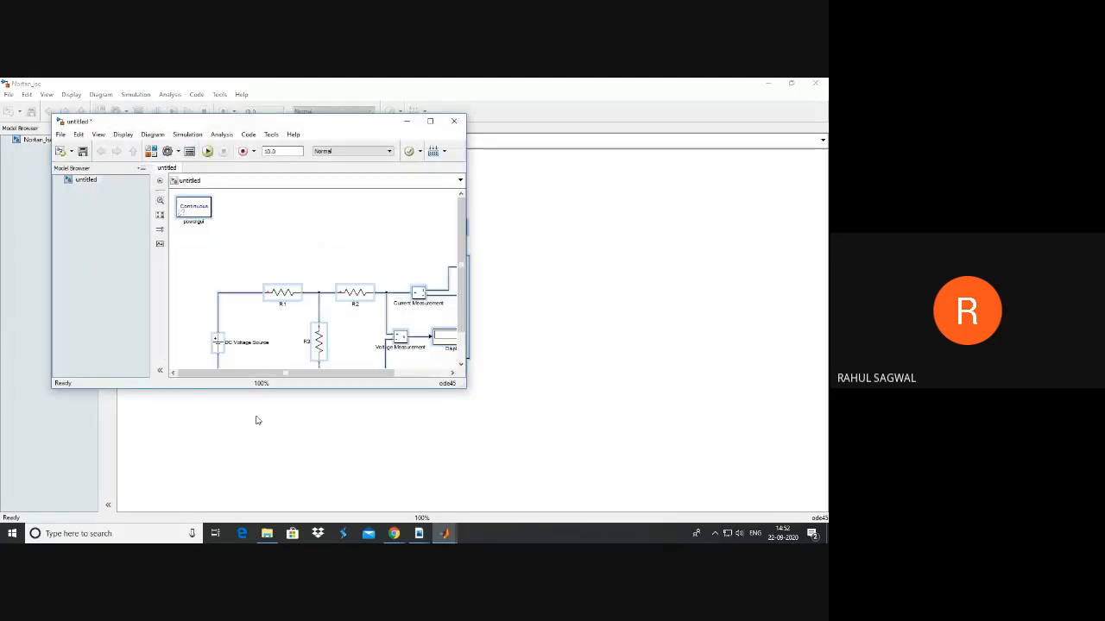
left_click(430, 121)
left_click(532, 341)
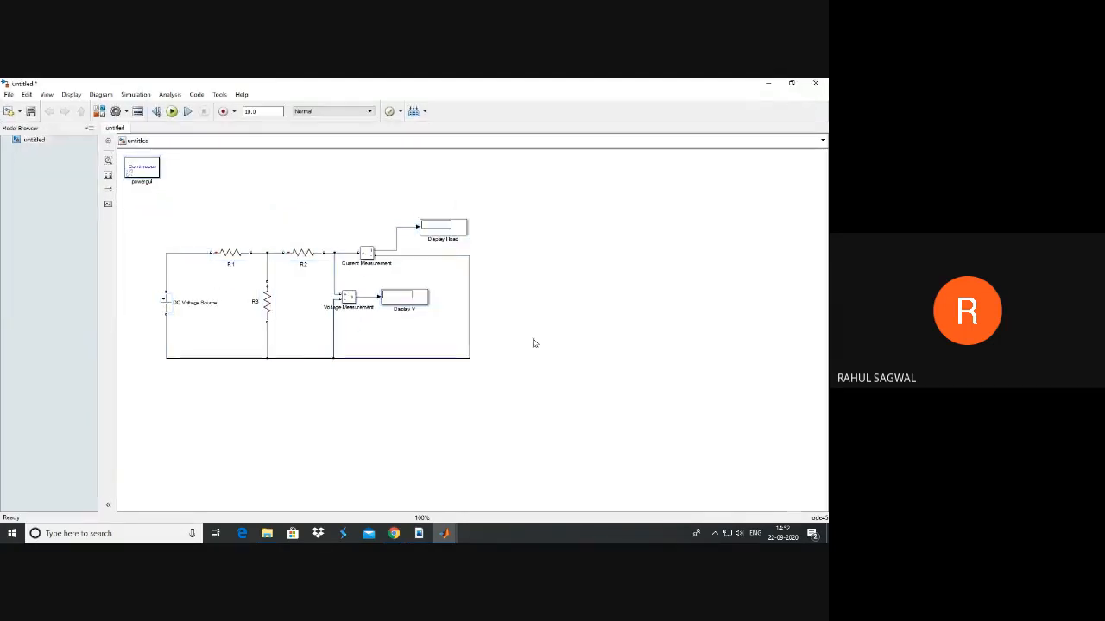
Delete the short-circuit wire across the load terminals and draw an open-ended wire out from the Current Measurement block's negative terminal.
left_click(469, 303)
key("Delete")
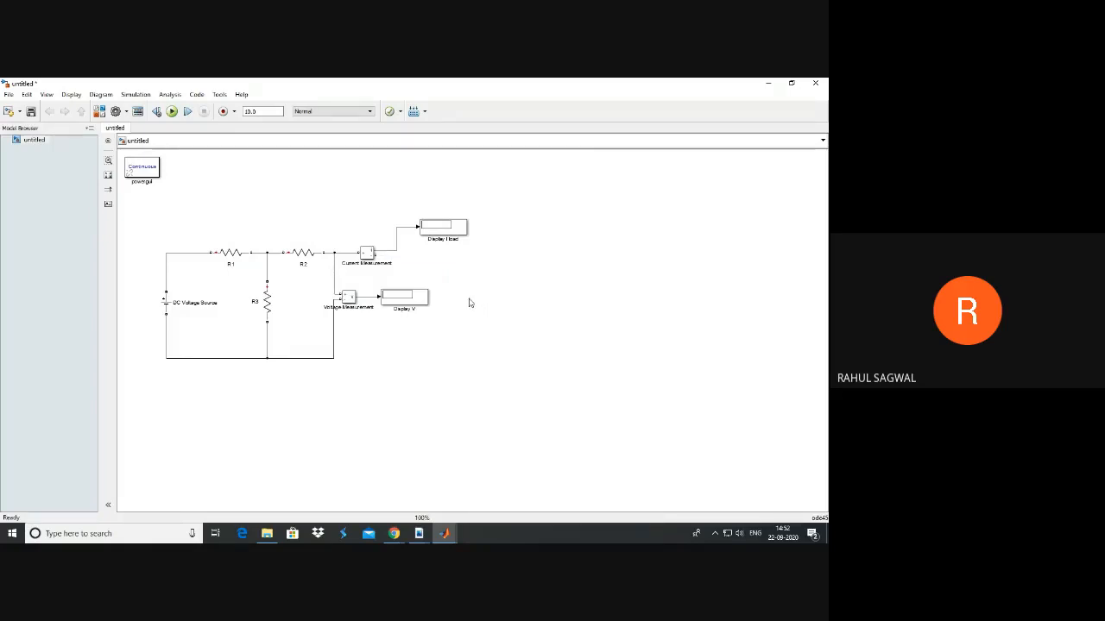
left_click_drag(375, 253, 429, 260)
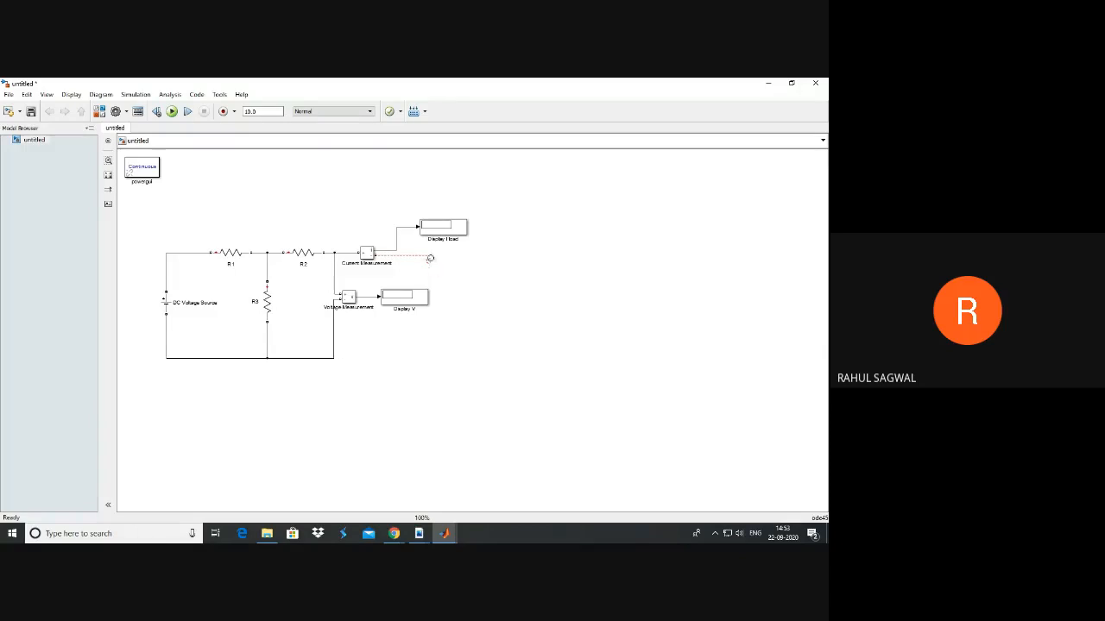
left_click_drag(429, 260, 486, 255)
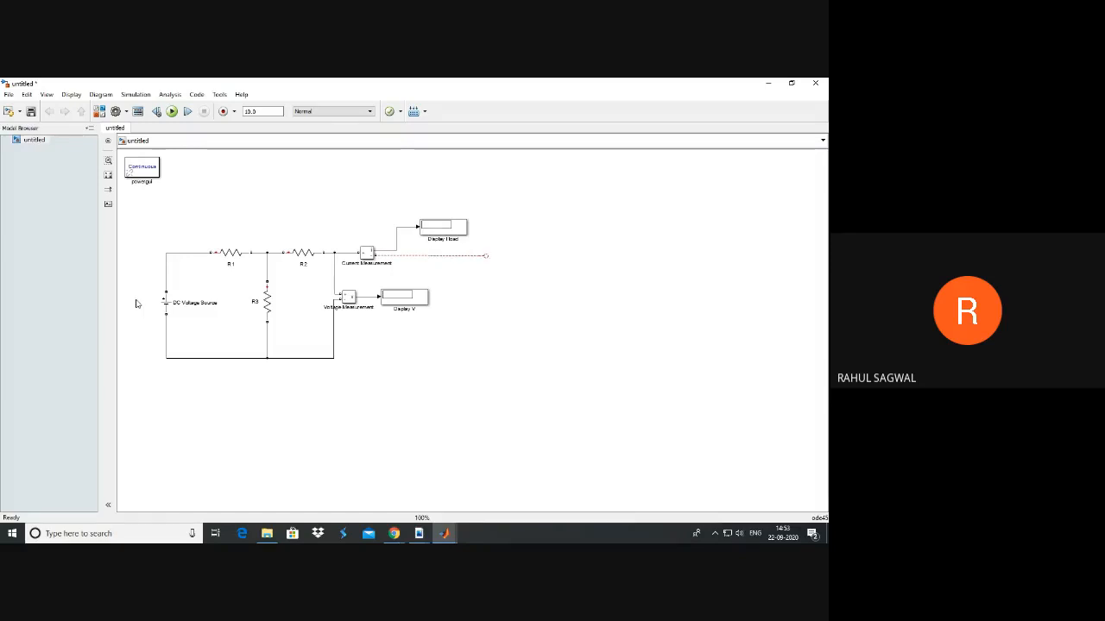
Move the DC Voltage Source to the load side and wire it between the Current Measurement lead and the circuit's bottom rail.
right_click(167, 304)
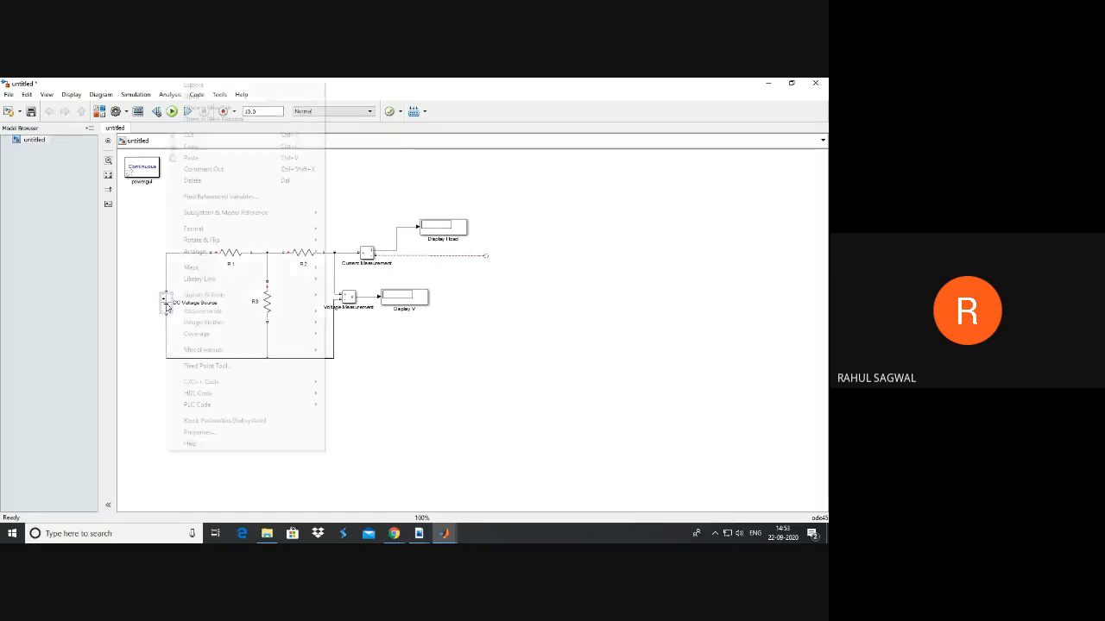
left_click(208, 137)
right_click(510, 318)
left_click(531, 128)
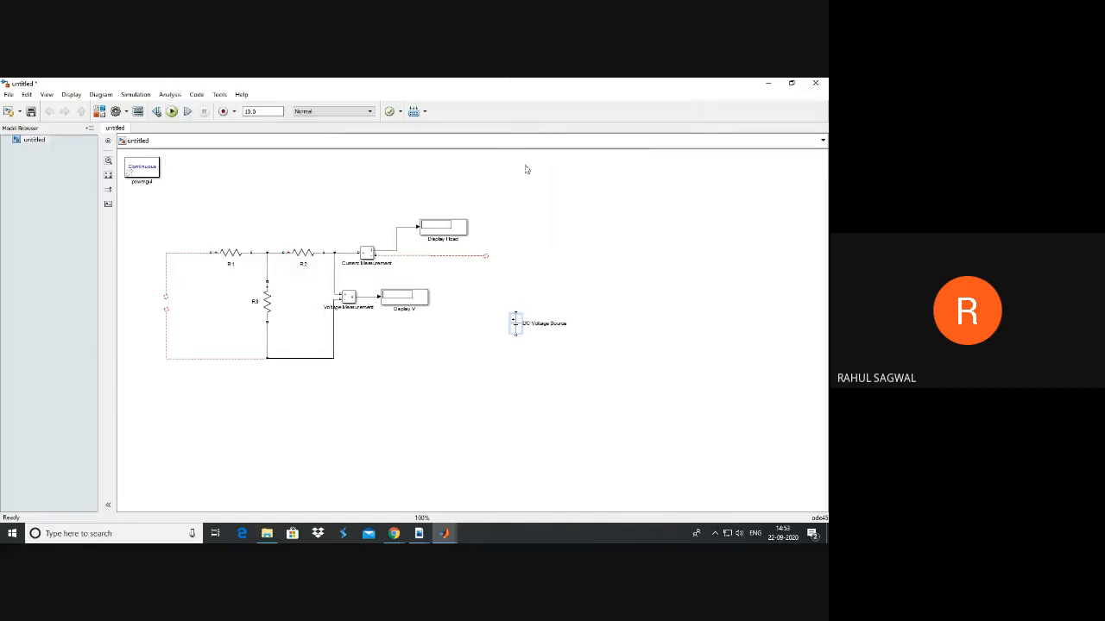
left_click_drag(517, 327, 485, 256)
left_click_drag(485, 316, 330, 357)
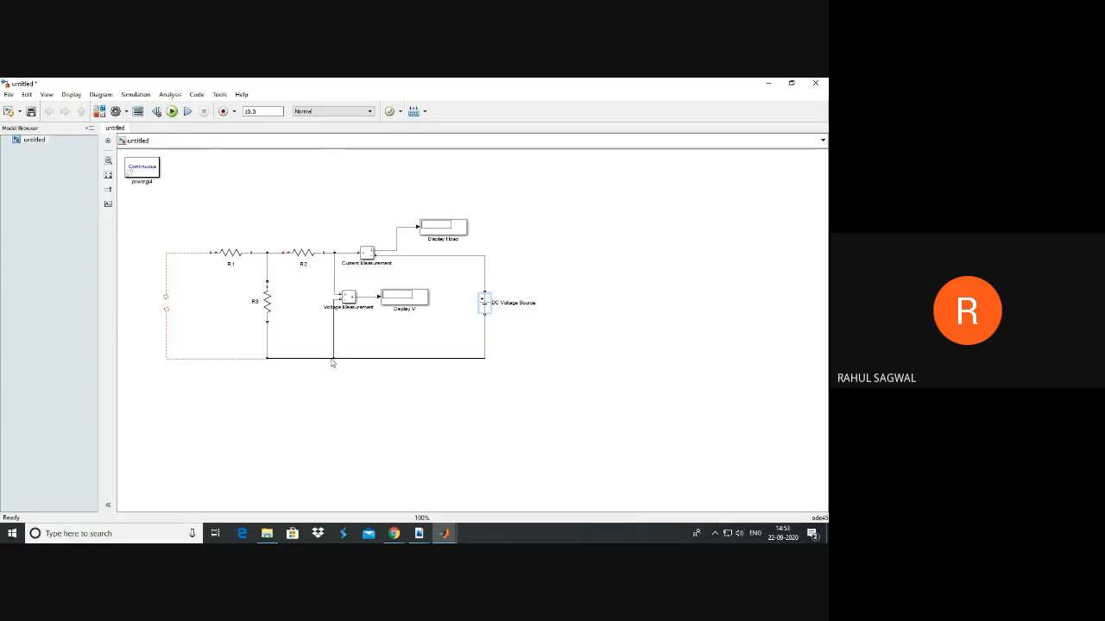
Set the amplitude of the relocated DC Voltage Source to 1 V.
double_click(485, 302)
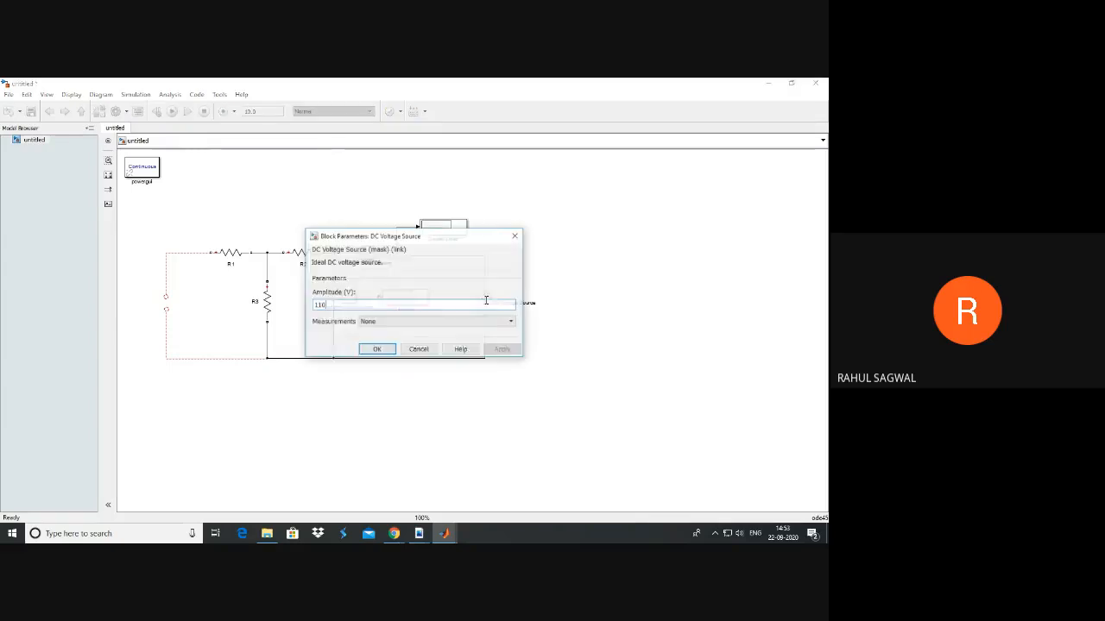
double_click(319, 305)
type("1")
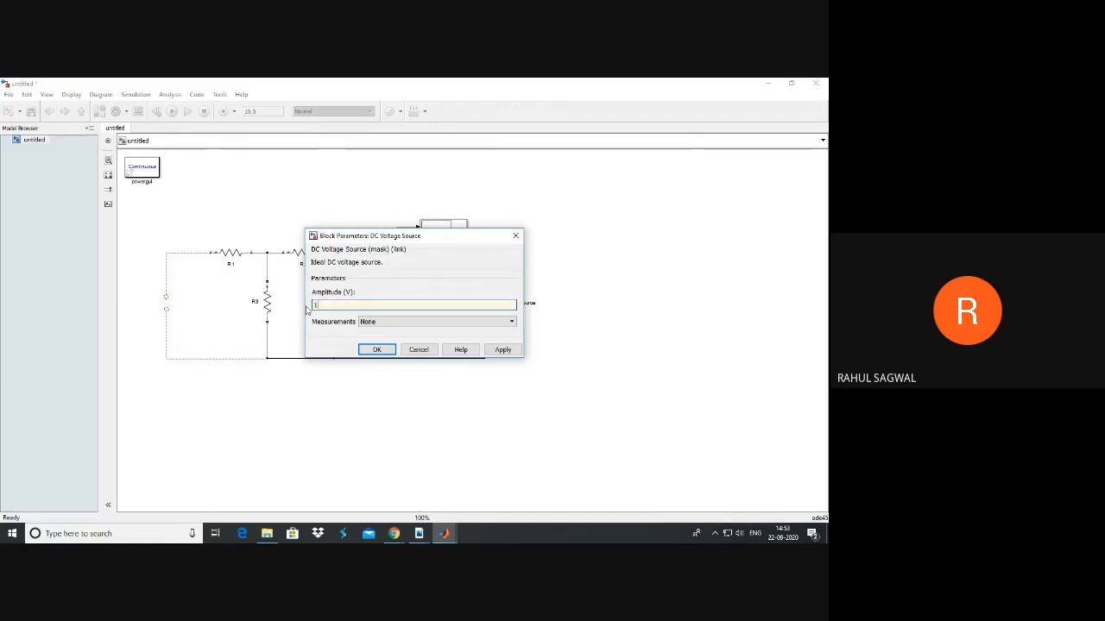
left_click(377, 349)
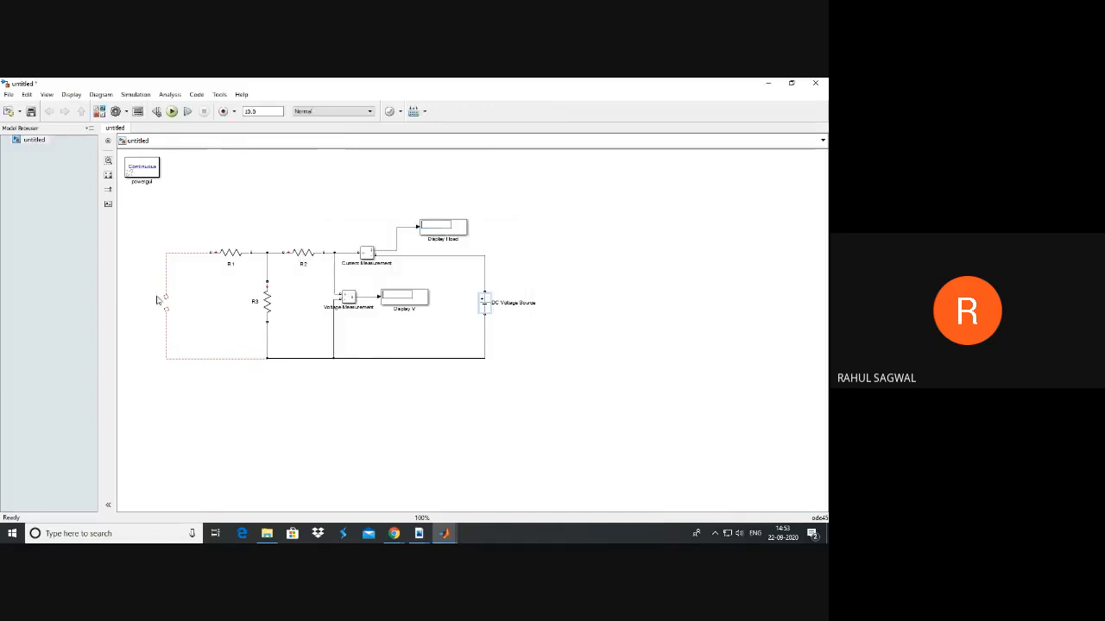
Short the open wire ends where the source originally sat beside R1 and run the simulation.
left_click_drag(165, 295, 167, 311)
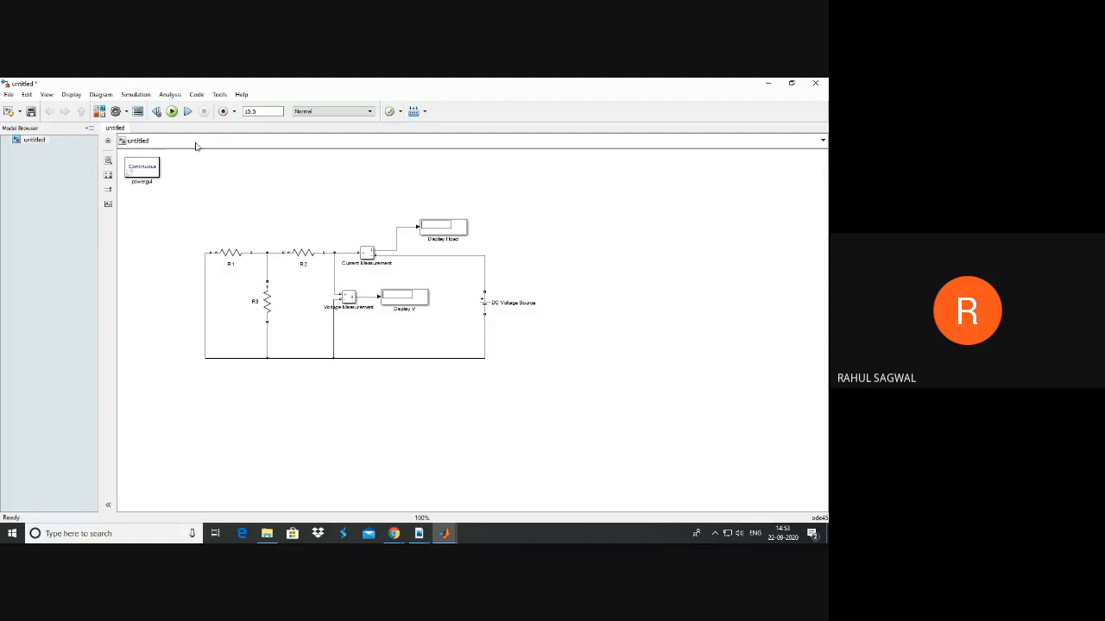
left_click(173, 114)
Detach Display V from the Voltage Measurement, place it beyond the DC Voltage Source, and delete the Display I load block.
key("Delete")
right_click(551, 240)
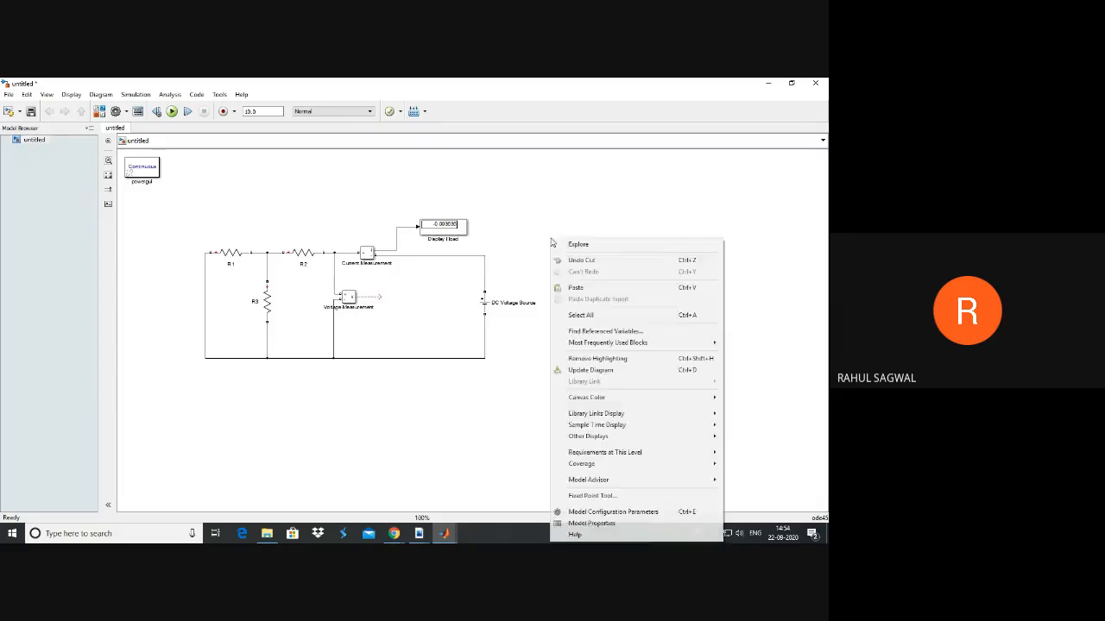
left_click(576, 290)
left_click_drag(570, 246, 637, 251)
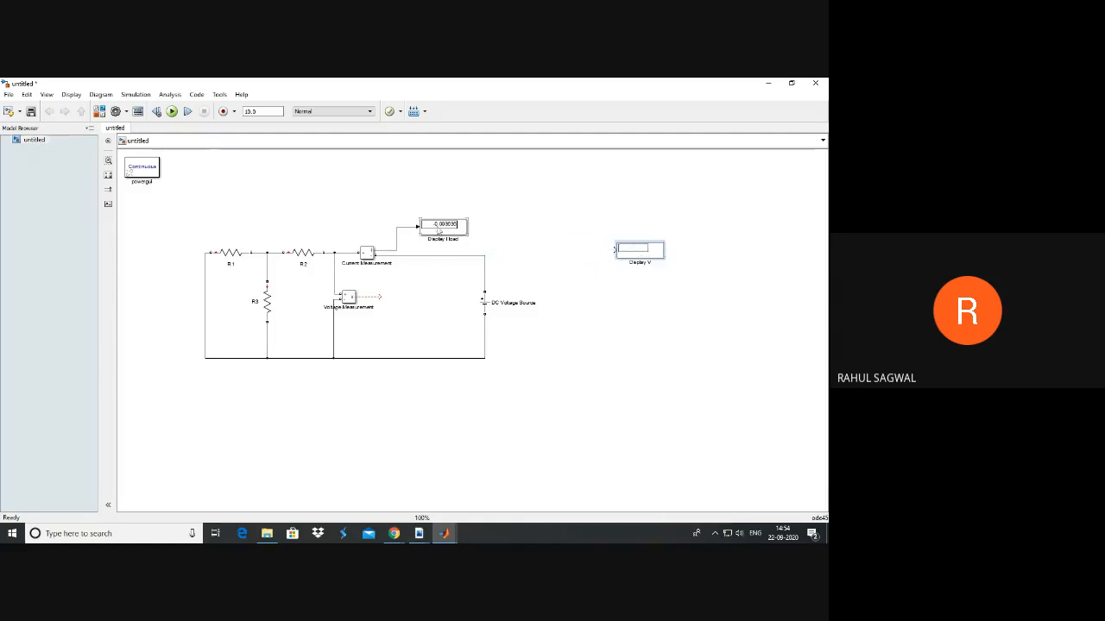
key("Delete")
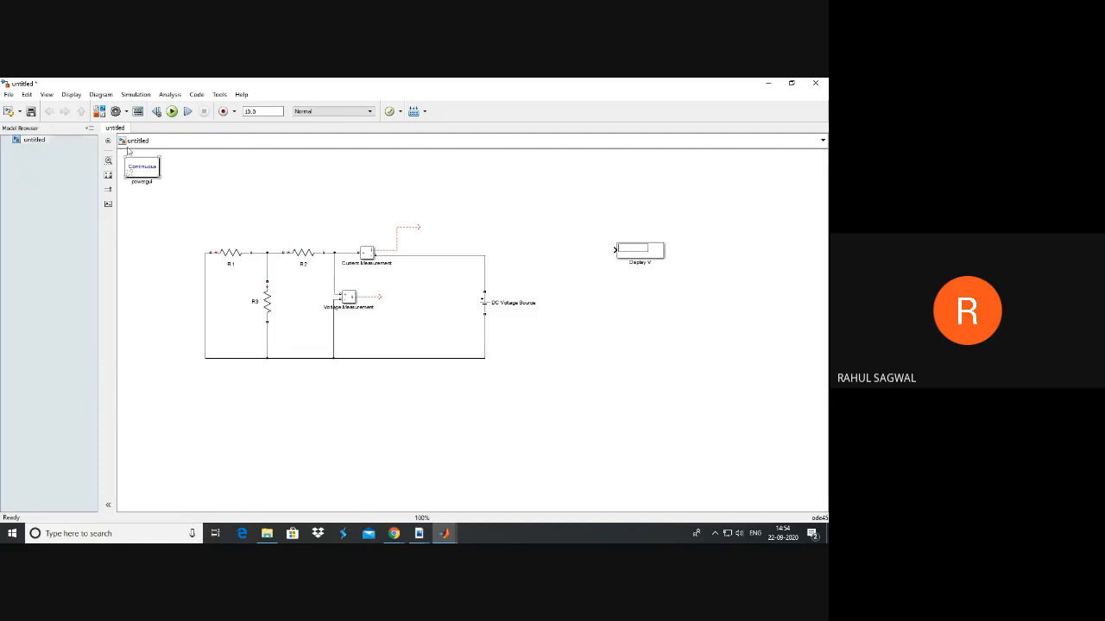
Search the Simulink library for divide and add a Divide block between the circuit and Display V.
left_click(136, 112)
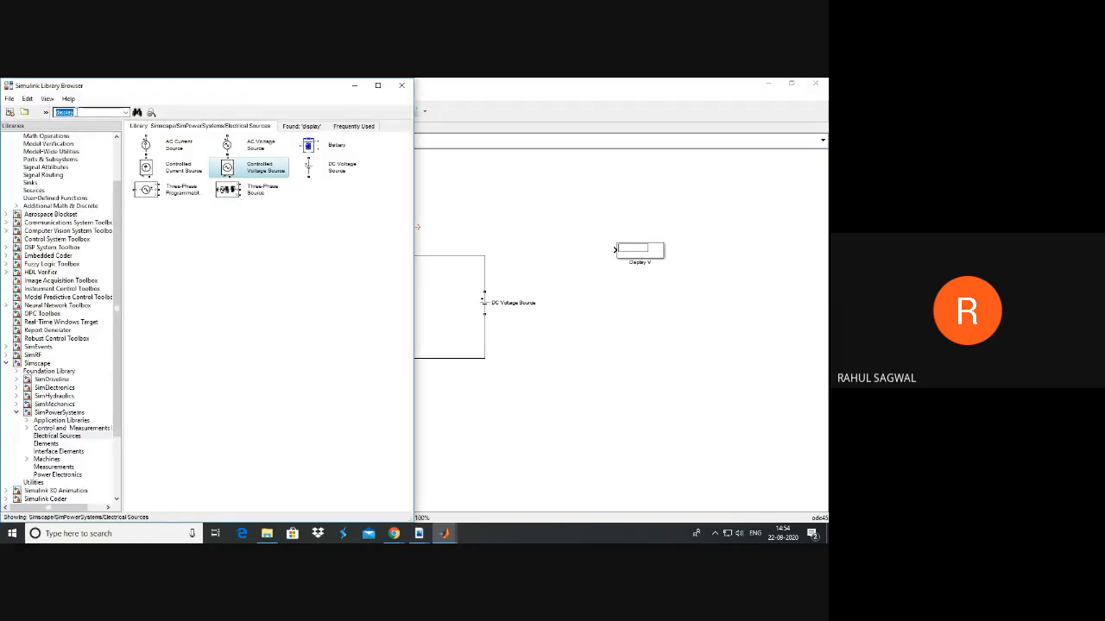
type("divide")
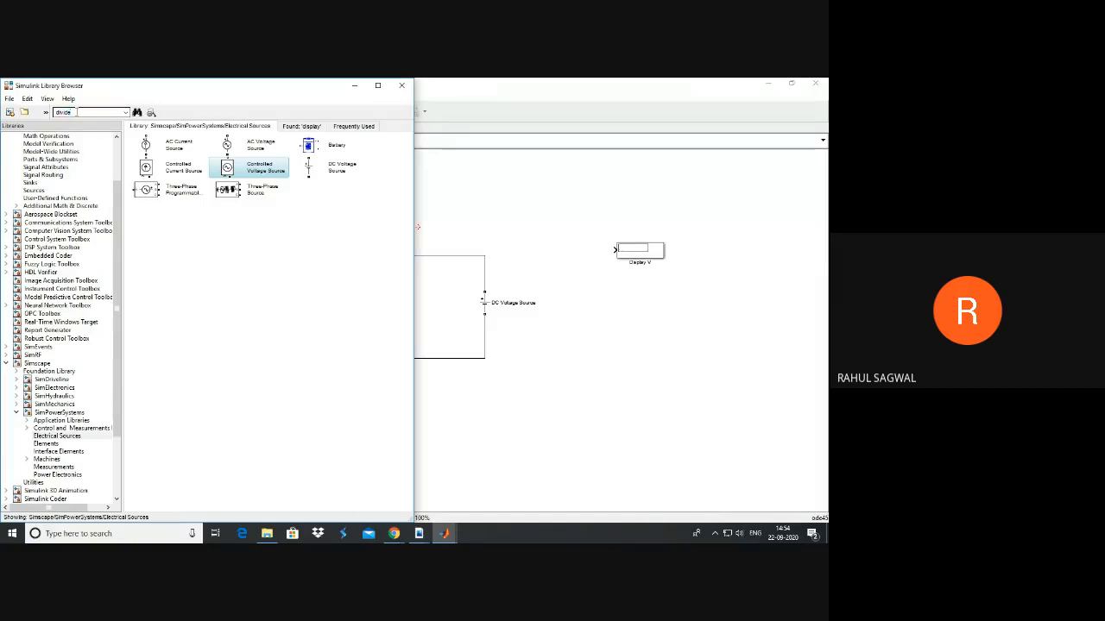
key("Return")
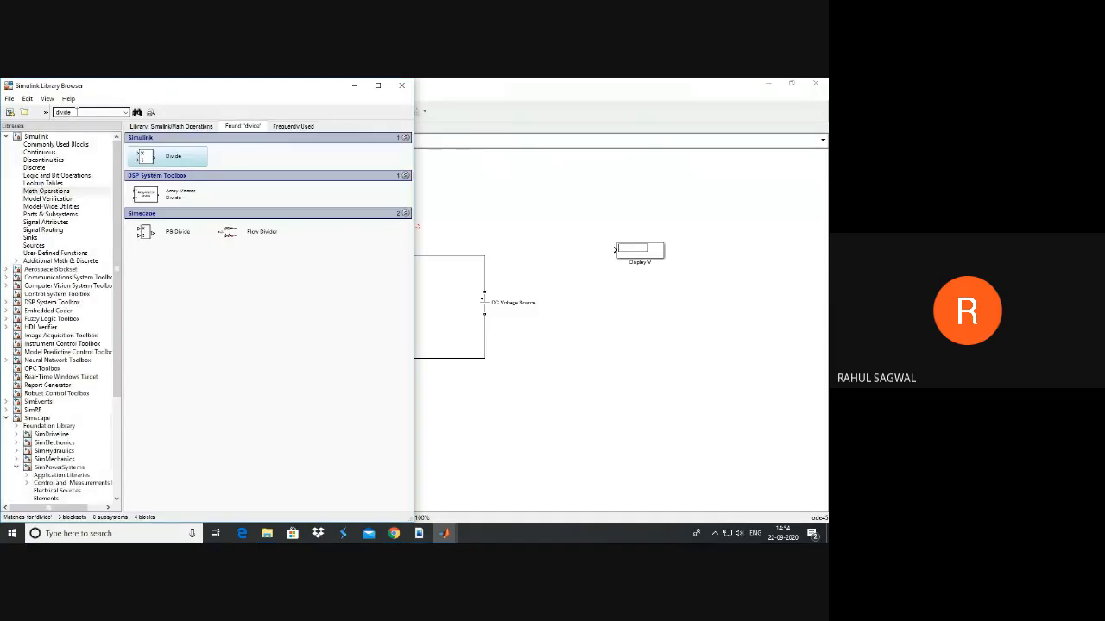
left_click_drag(161, 157, 549, 233)
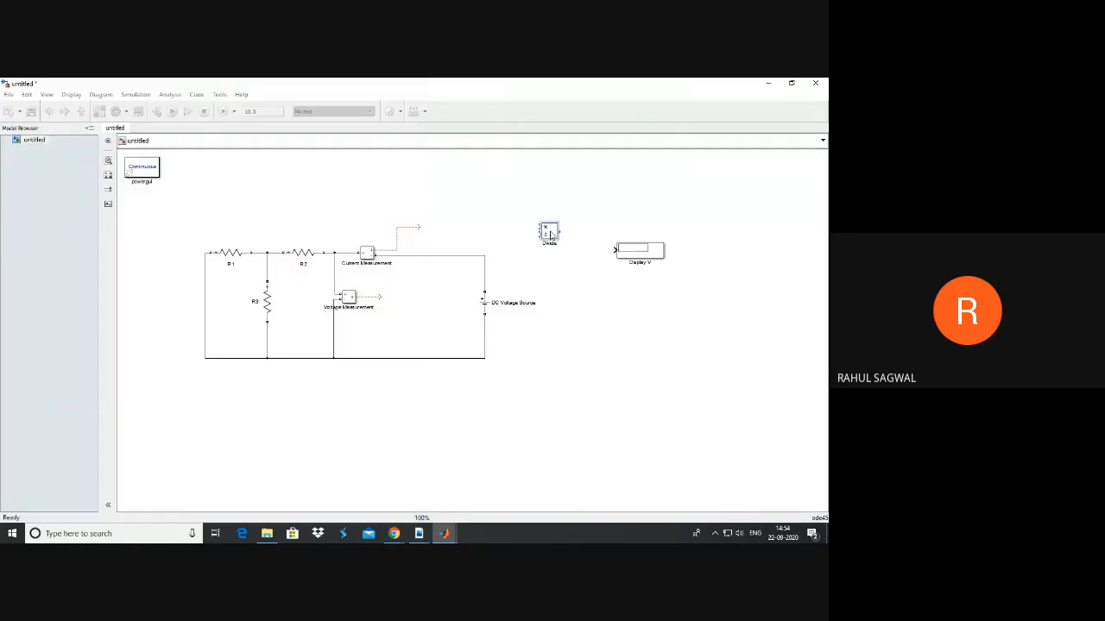
left_click_drag(376, 302, 540, 231)
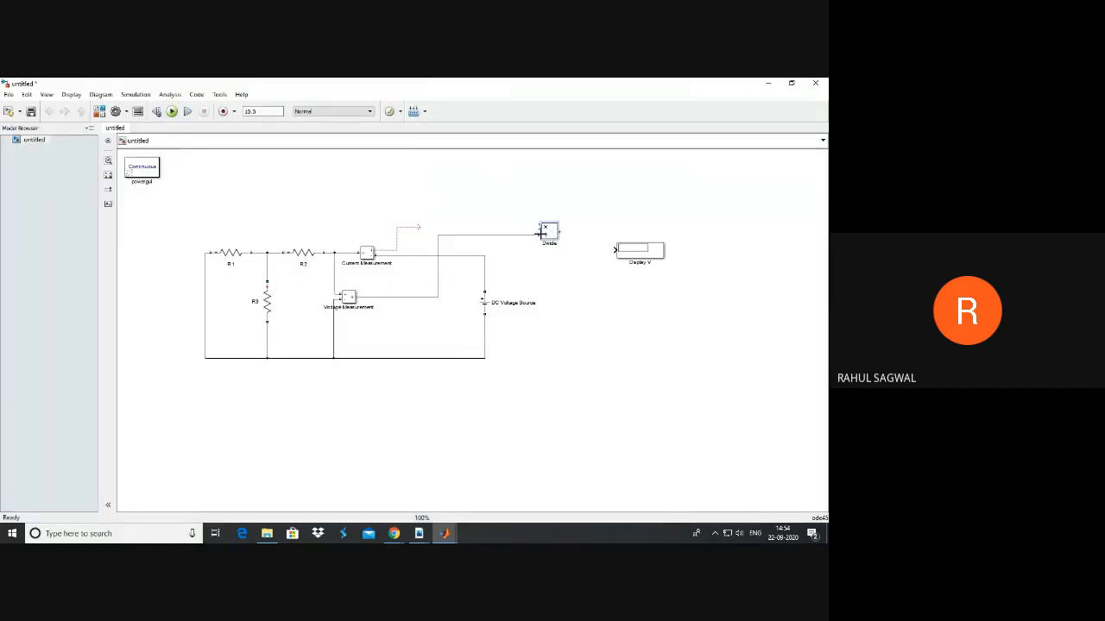
mouse_move(419, 226)
left_mouse_down()
mouse_move(538, 227)
mouse_move(423, 213)
left_mouse_up()
left_click(507, 235)
key("Delete")
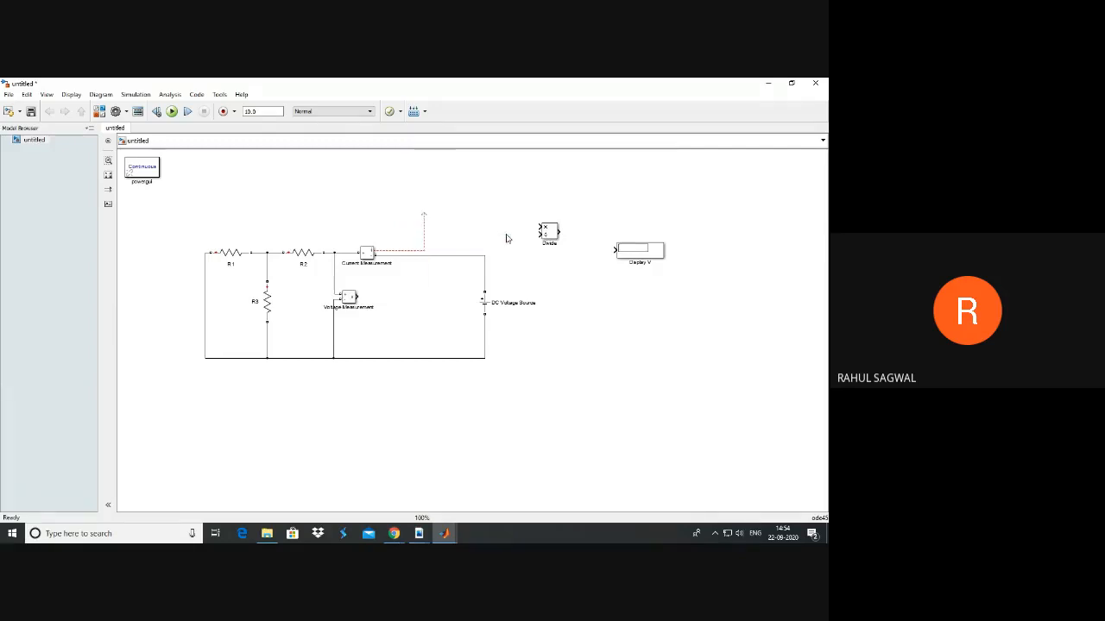
Wire the Voltage Measurement output to the Divide block's multiply input and the Current Measurement output to its divide input, straightening the current line.
mouse_move(356, 296)
left_mouse_down()
mouse_move(381, 296)
mouse_move(479, 232)
mouse_move(538, 228)
left_mouse_up()
left_click_drag(428, 212, 537, 237)
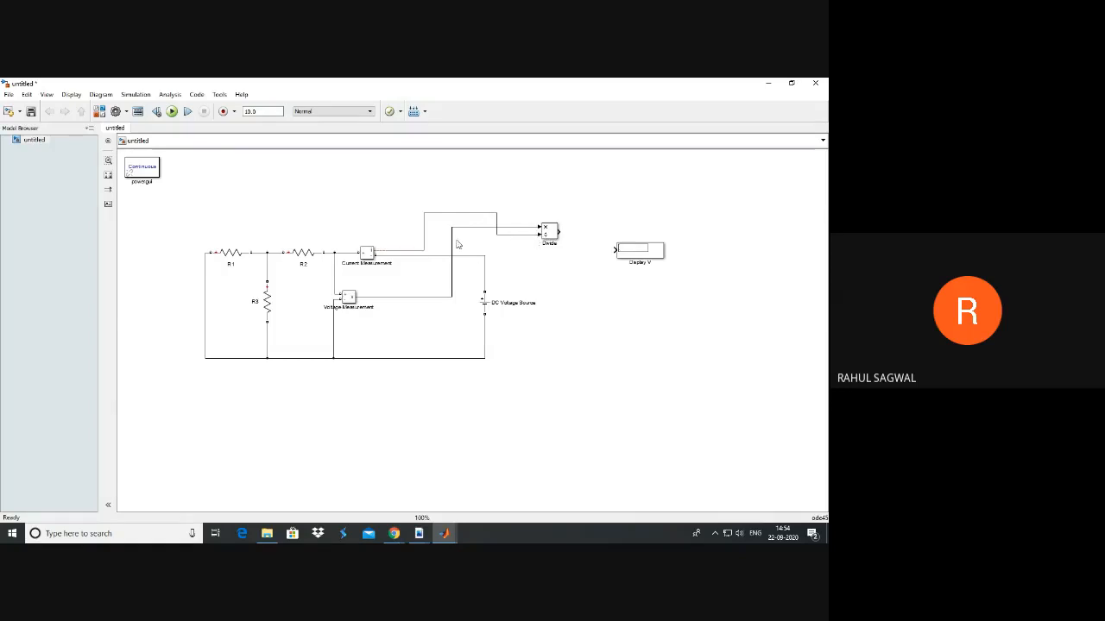
left_click_drag(446, 216, 456, 240)
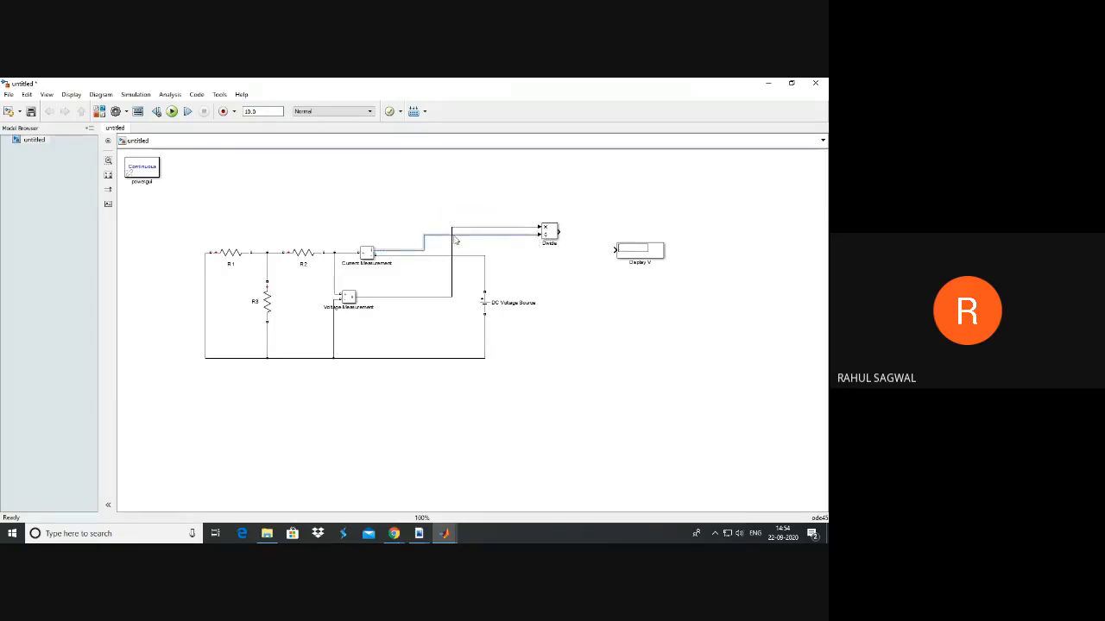
Connect the Divide output to Display V and run the simulation to compute the Norton resistance.
left_click_drag(560, 230, 615, 250)
left_click(172, 111)
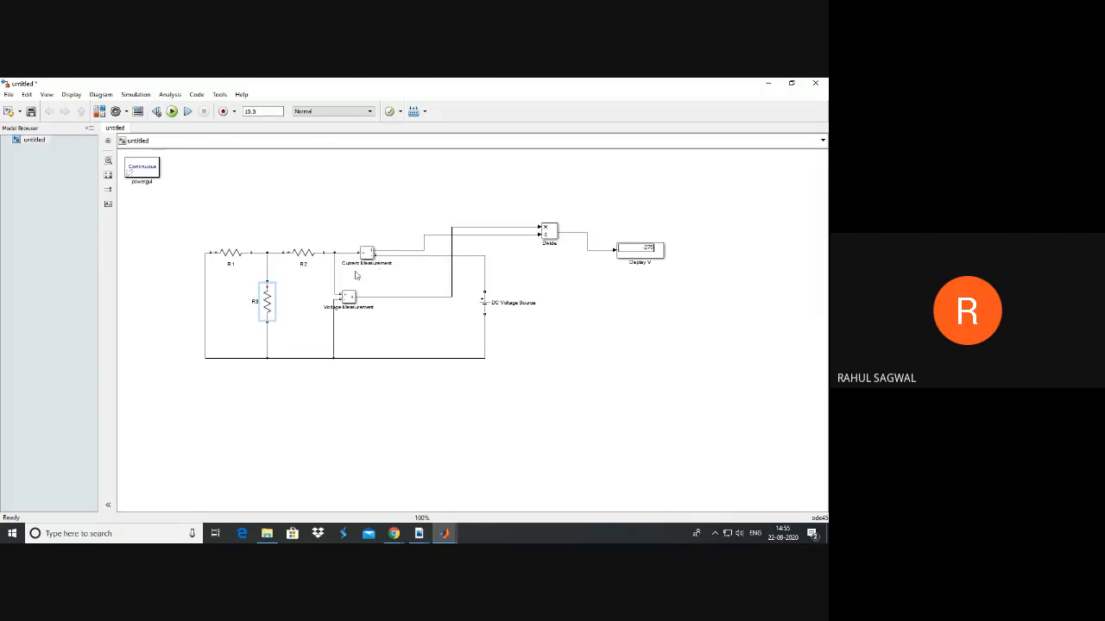
left_click(342, 455)
Save the equivalent resistance model in the MATLAB folder as Nortan_RN.
left_click(7, 95)
left_click(32, 158)
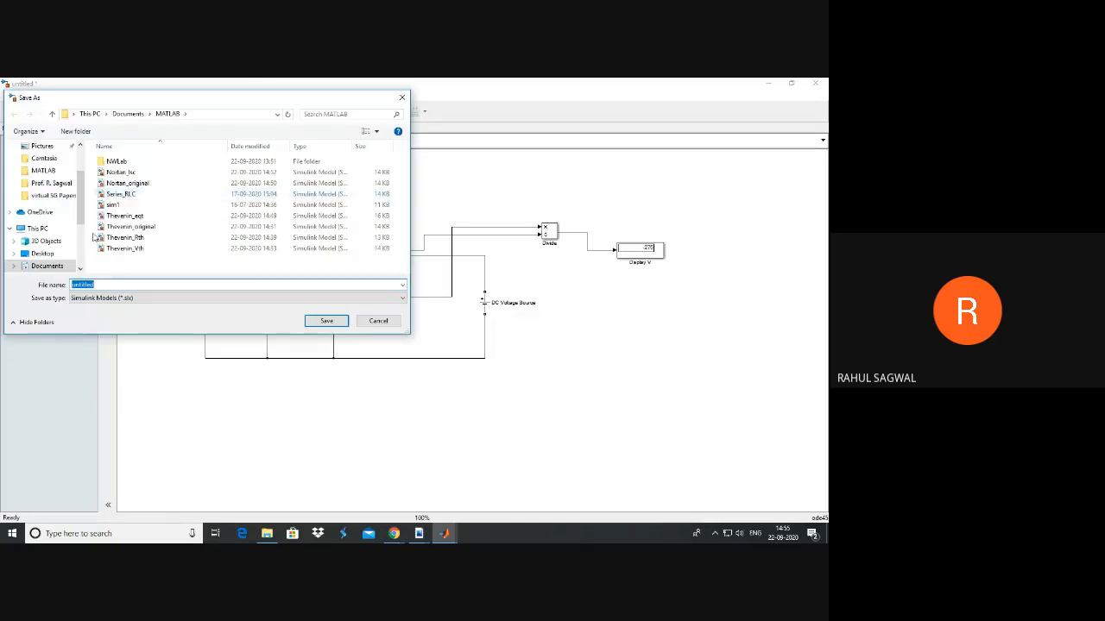
left_click(138, 238)
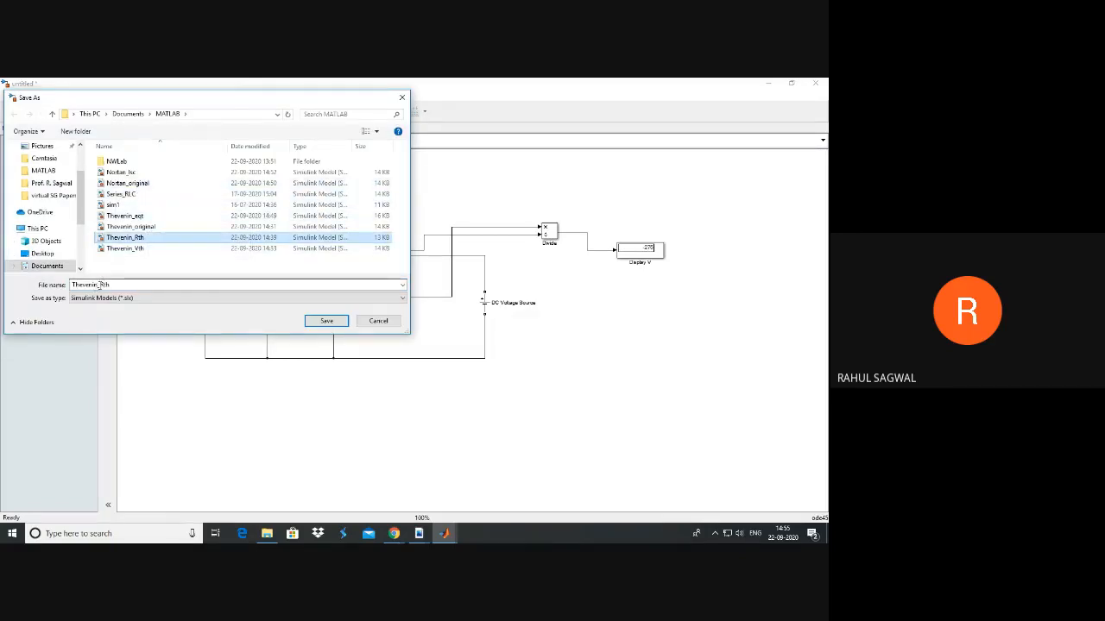
left_click(121, 173)
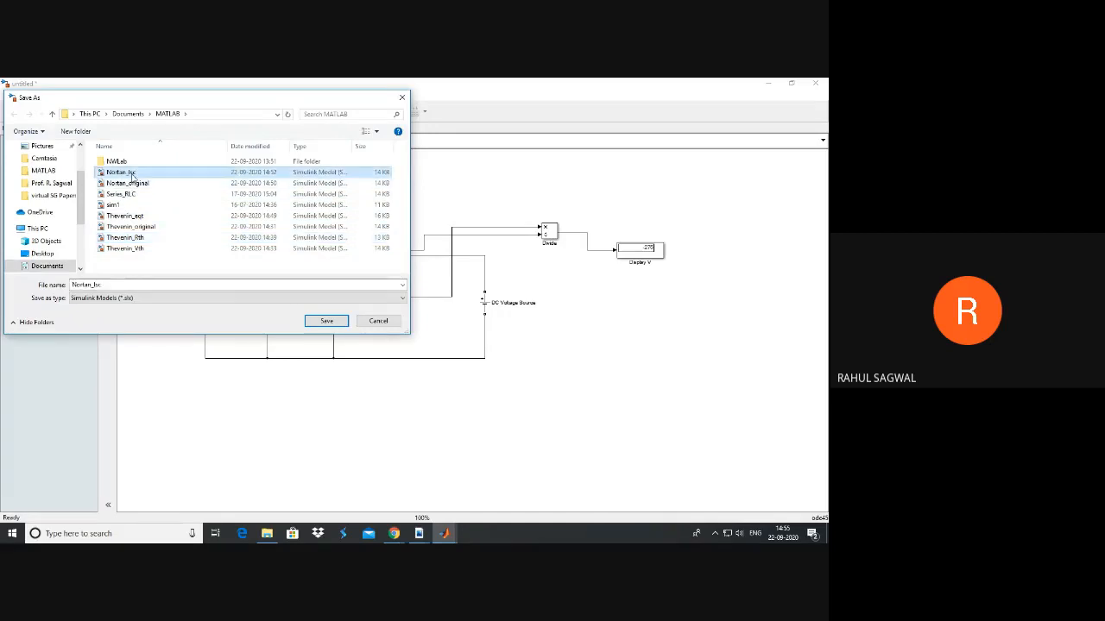
double_click(119, 284)
left_click(119, 285)
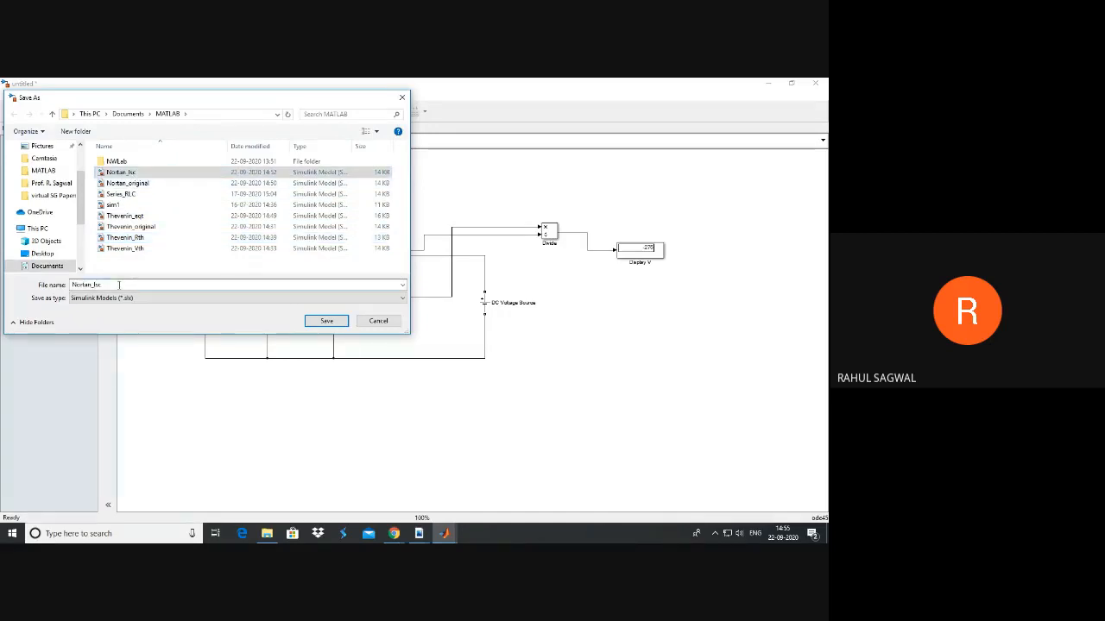
key("BackSpace")
key("BackSpace")
key("BackSpace")
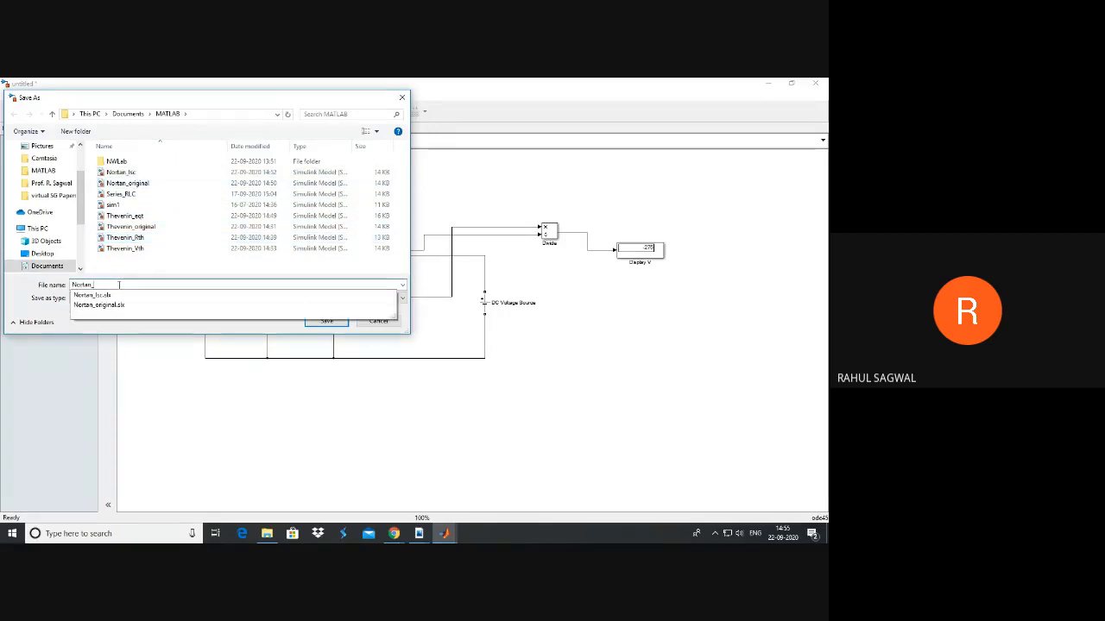
type("R")
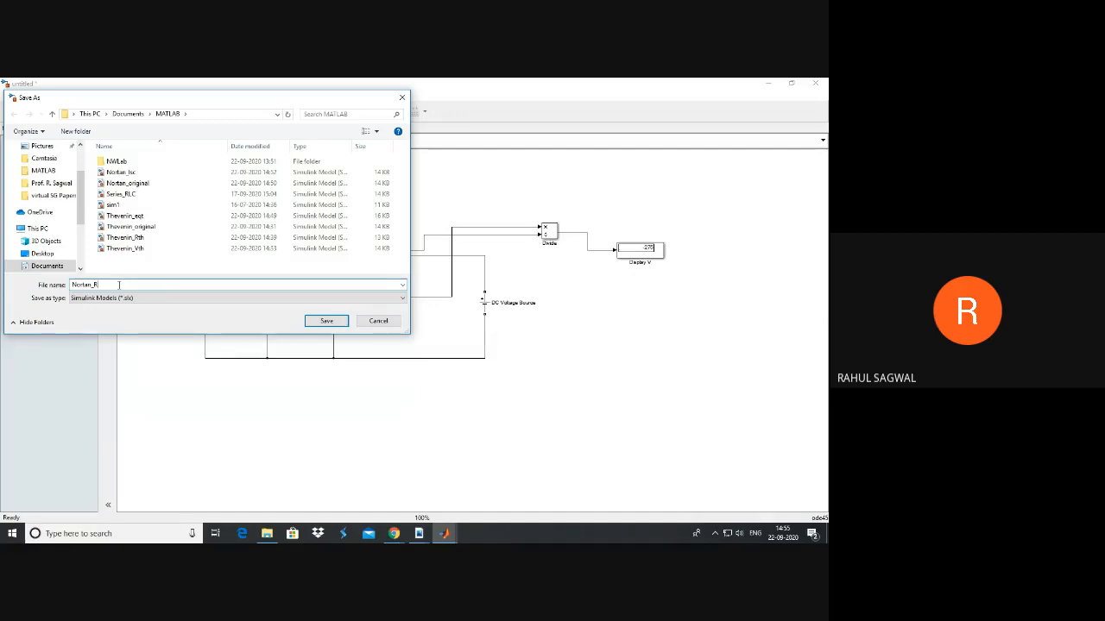
type("N")
key("Return")
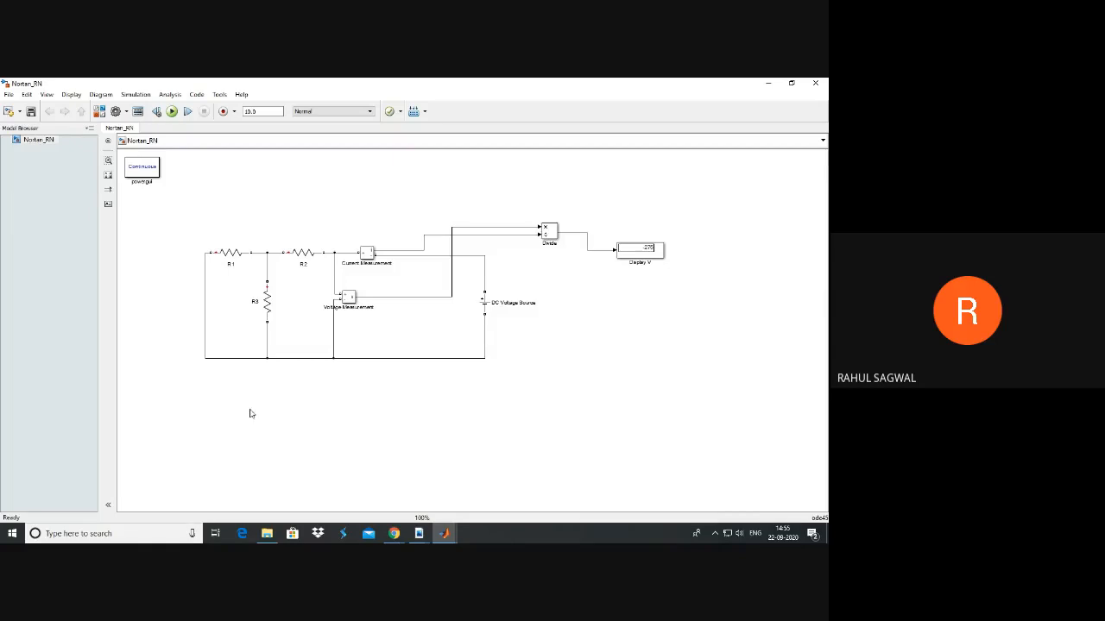
Copy the entire circuit from the Nortan_Isc model into a new, maximized blank model.
left_click(443, 533)
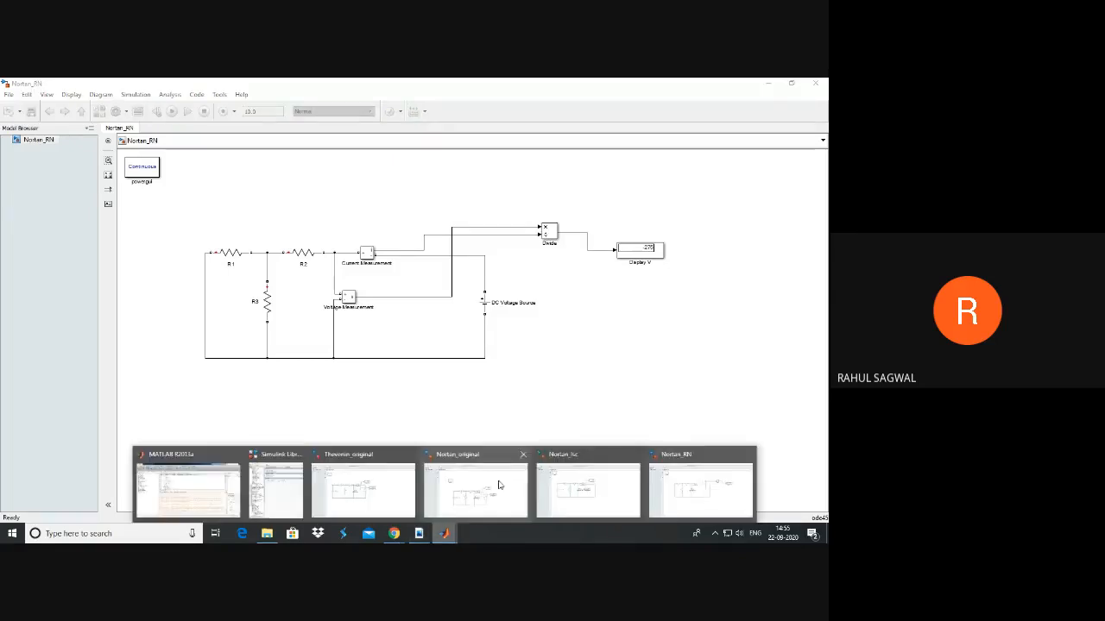
left_click(599, 473)
left_click(280, 419)
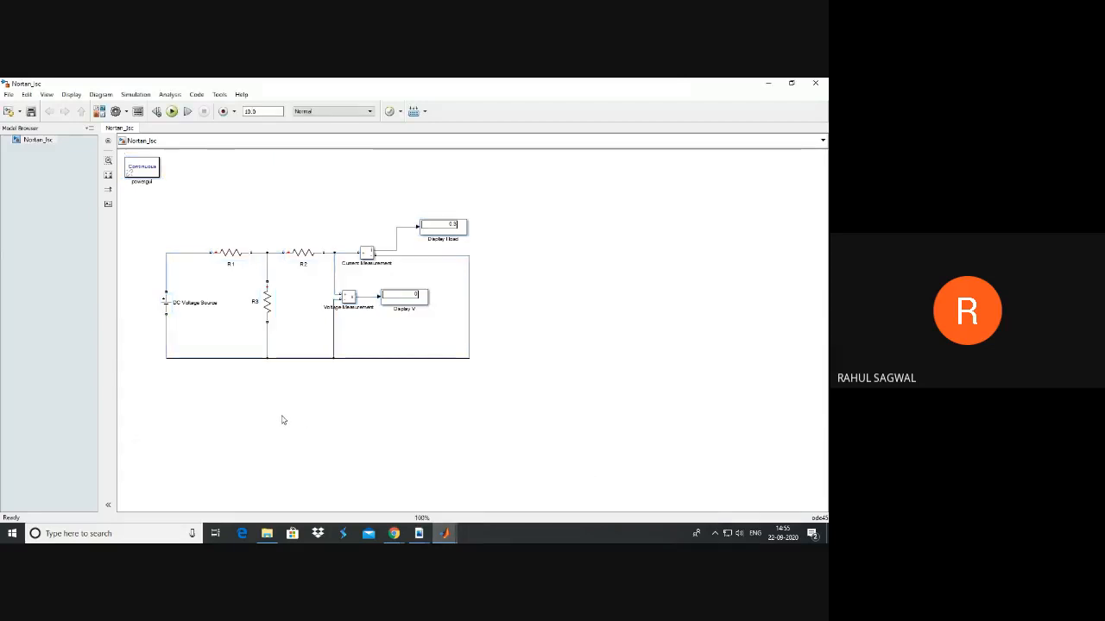
key("ctrl+a")
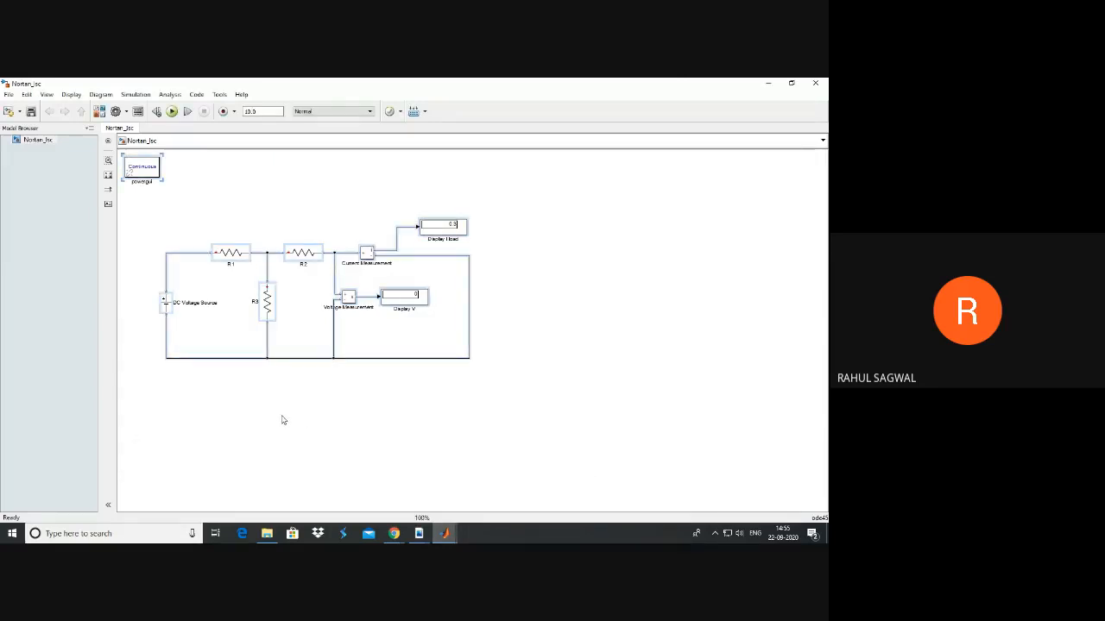
left_click(283, 420)
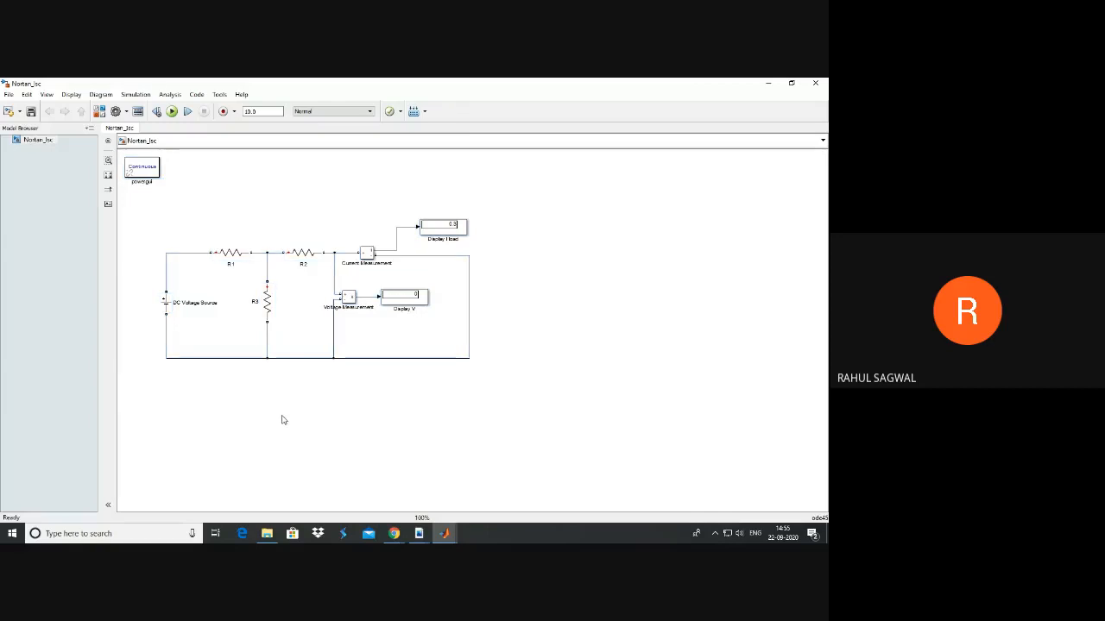
key("ctrl+n")
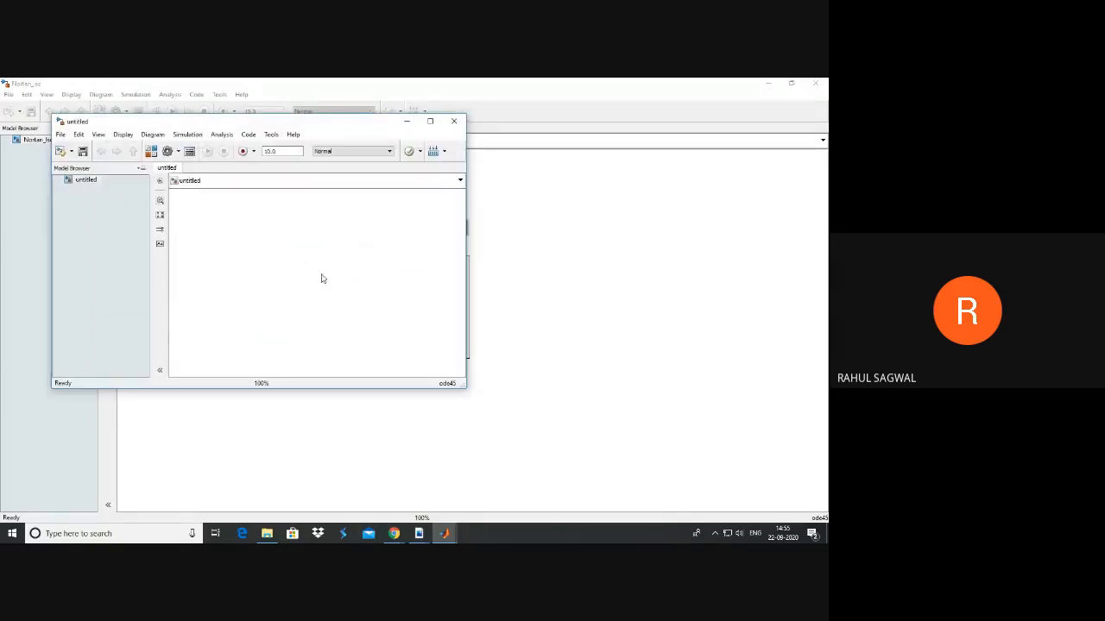
left_click(430, 121)
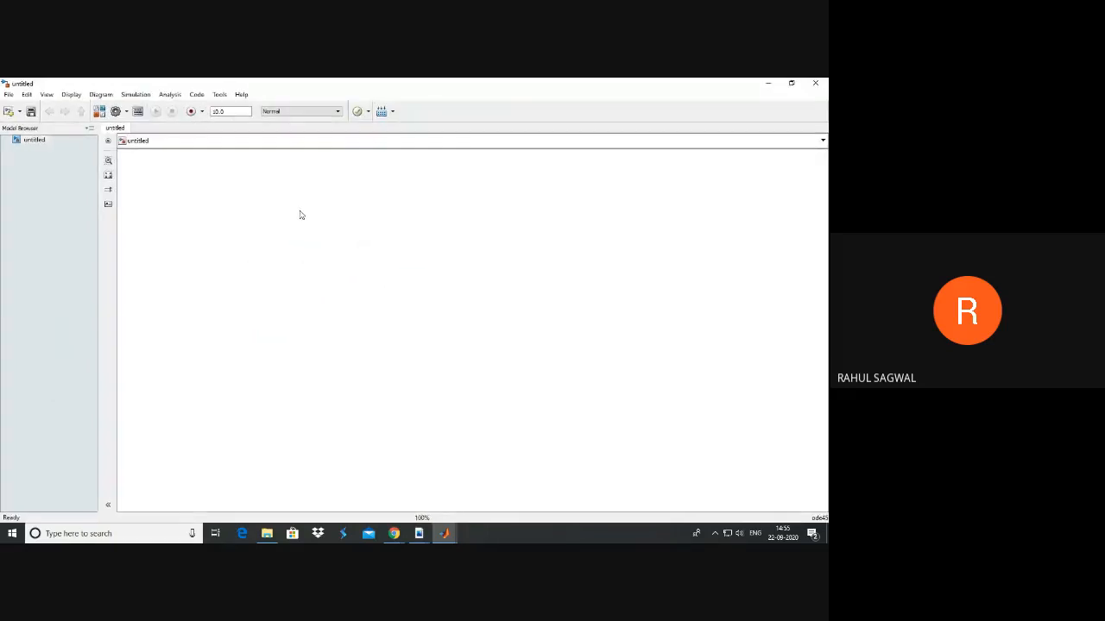
key("ctrl+v")
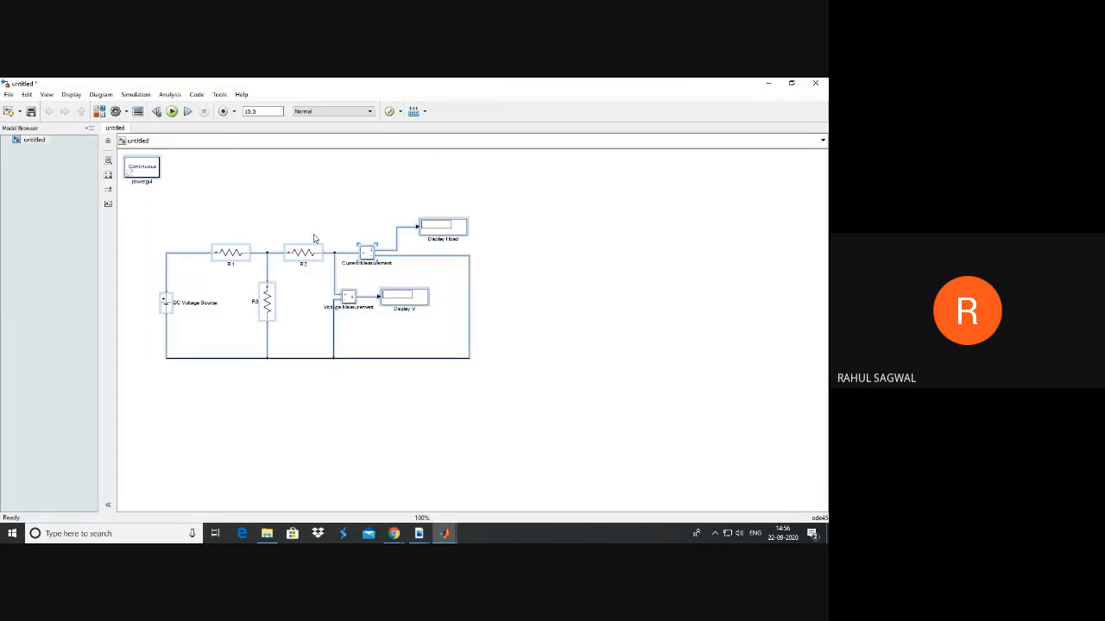
left_click(496, 244)
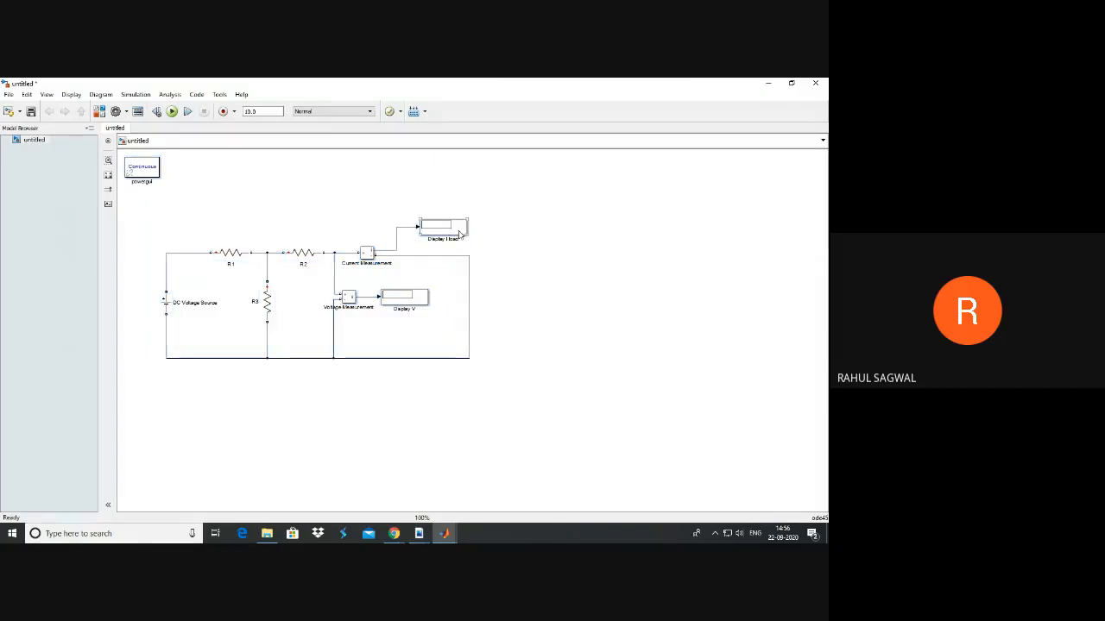
Cut the Display I load block from the current measurement and paste it into the empty area well beyond the circuit.
right_click(457, 231)
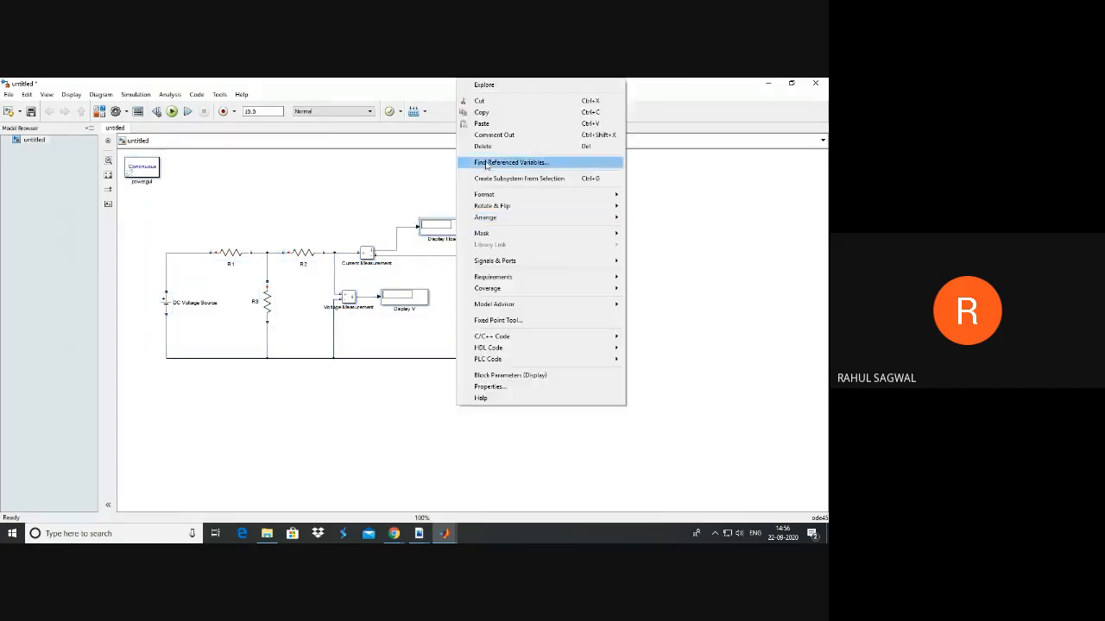
left_click(476, 101)
right_click(613, 205)
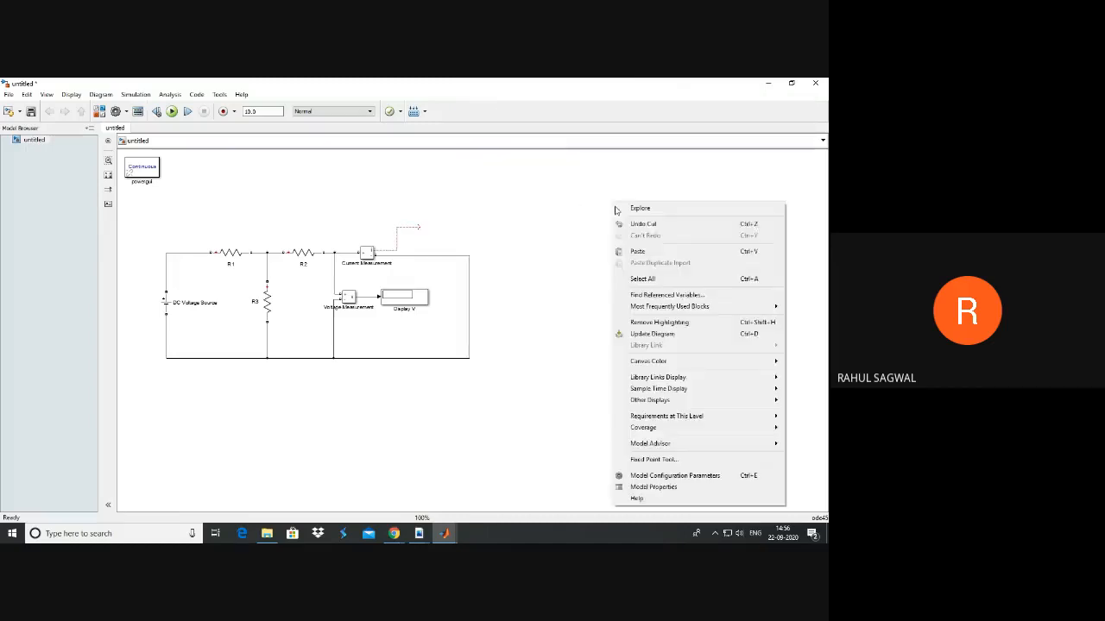
left_click(630, 250)
left_click_drag(652, 218, 742, 189)
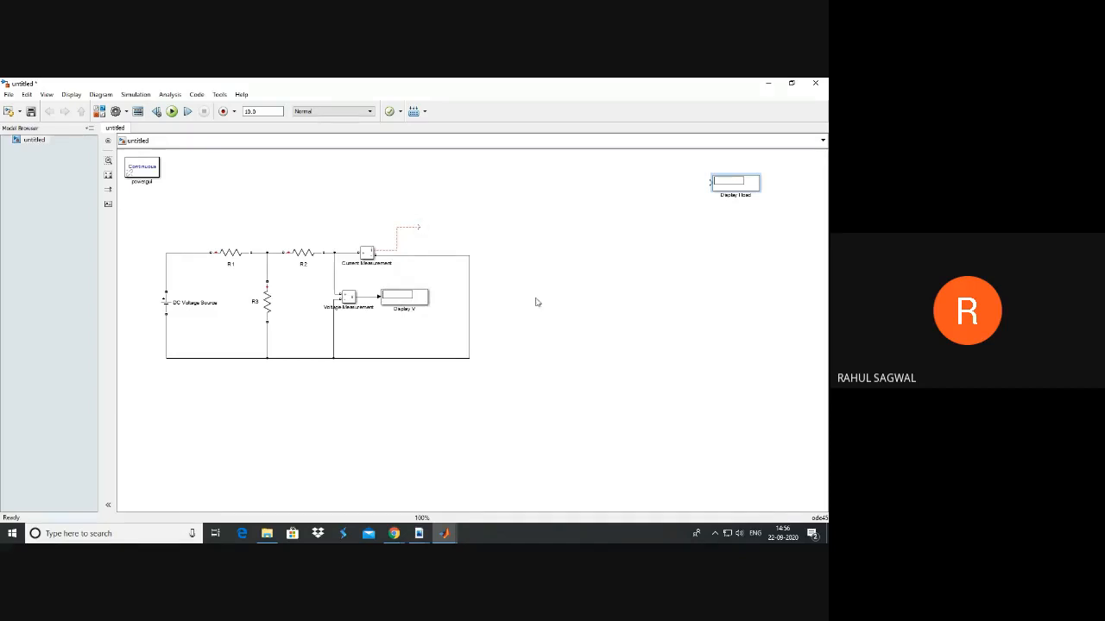
Add two Series RLC Branch blocks from the SimPowerSystems Elements library to the empty area beside the copied circuit.
left_click(449, 533)
left_click(554, 351)
left_click(99, 111)
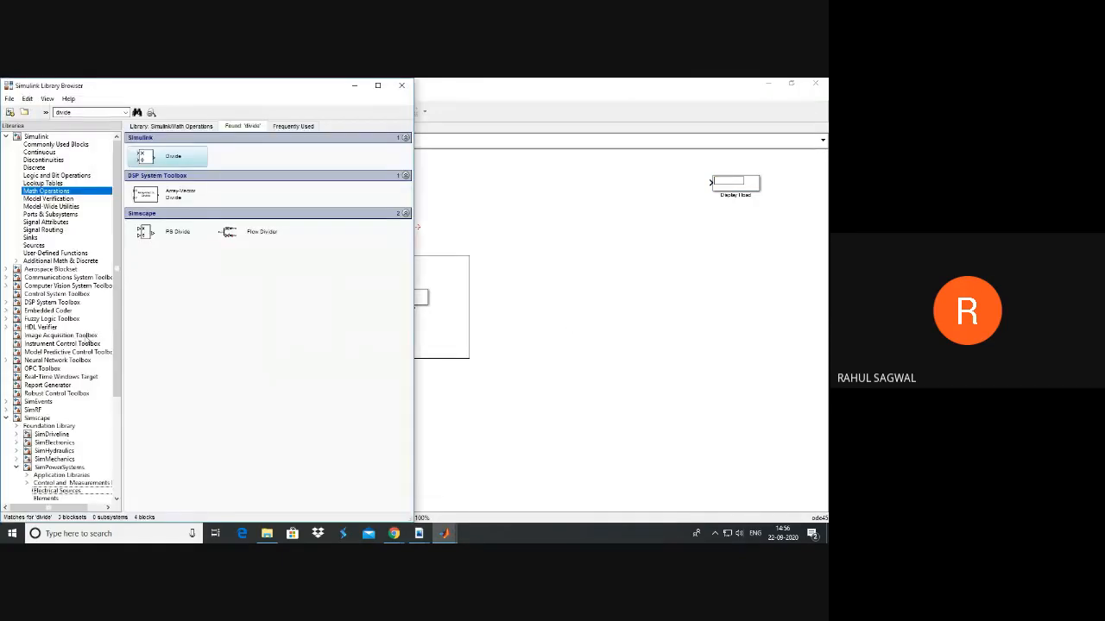
left_click(46, 405)
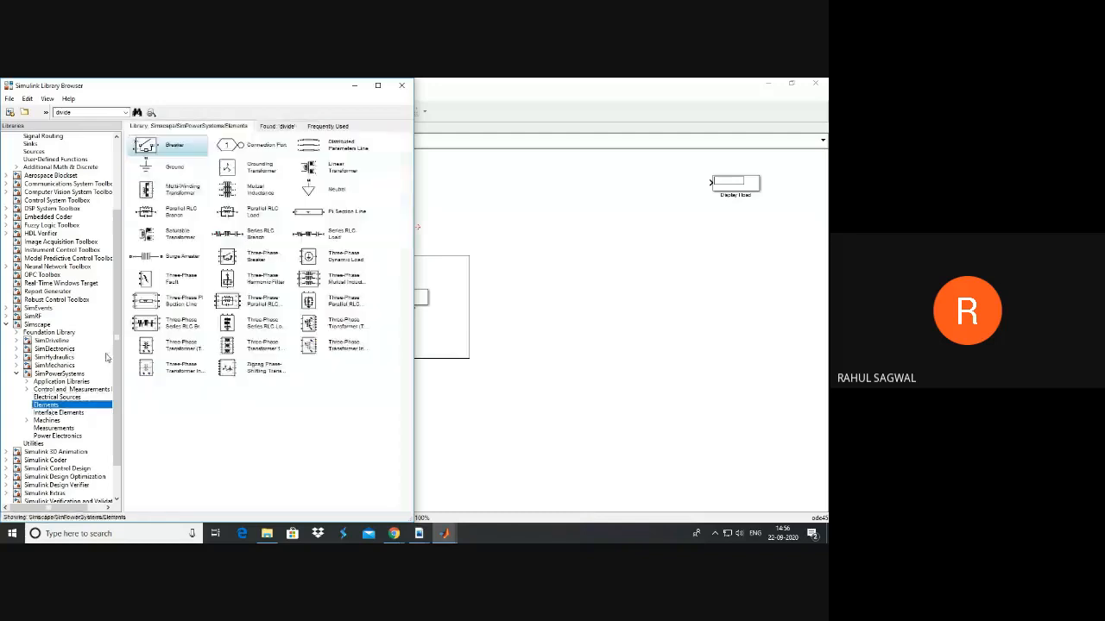
left_click_drag(245, 235, 618, 258)
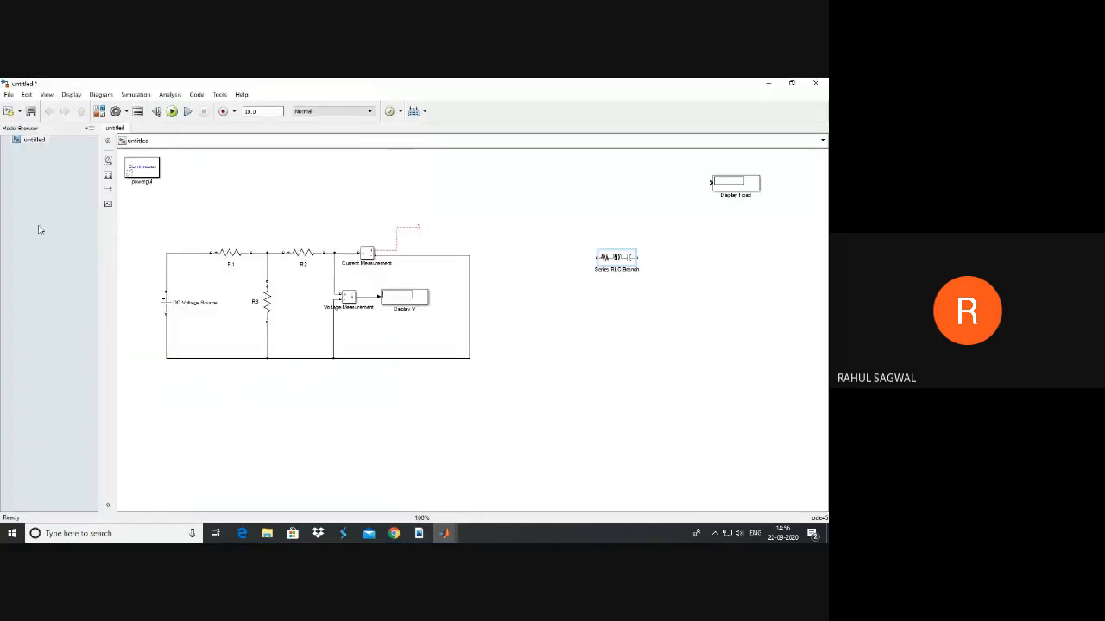
left_click(99, 111)
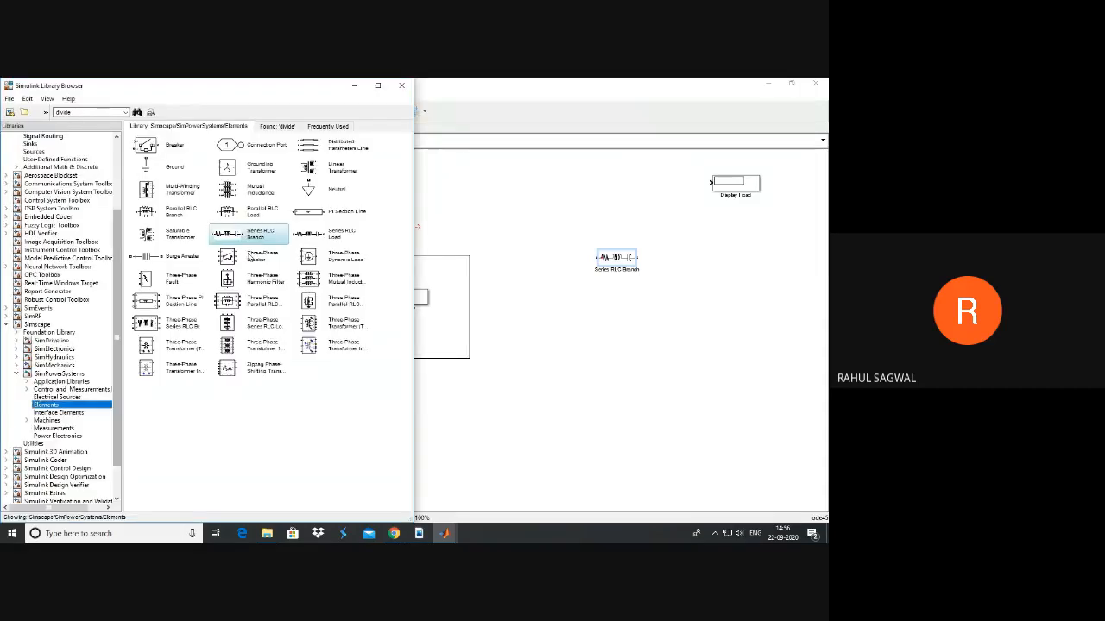
left_click_drag(676, 303, 676, 301)
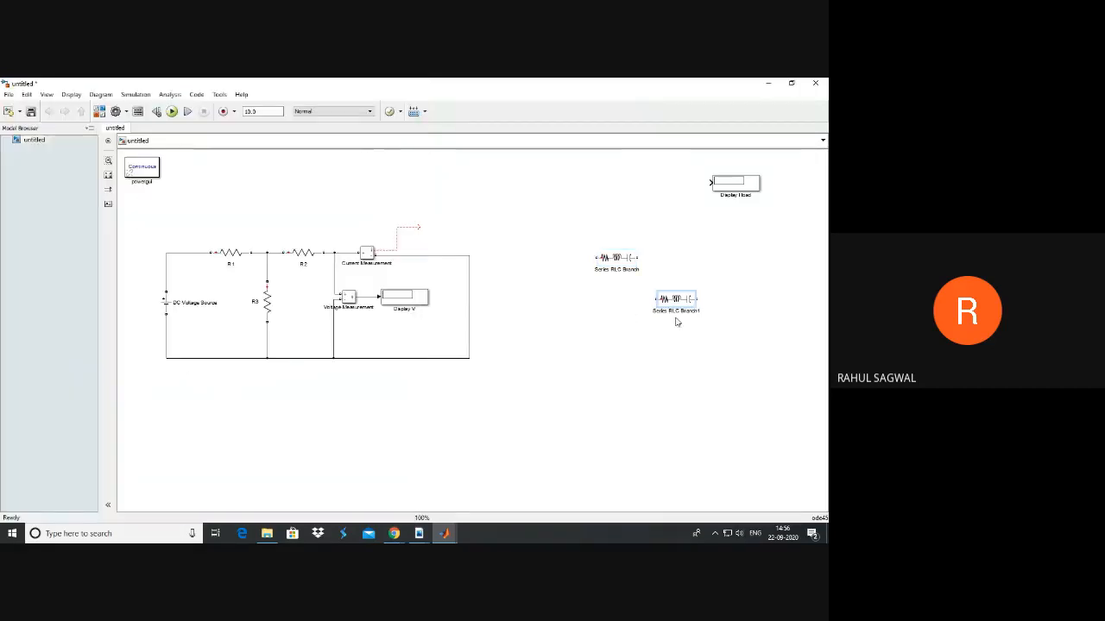
Add a Controlled Current Source from the Electrical Sources library and space it apart from the second Series RLC Branch.
left_click(98, 111)
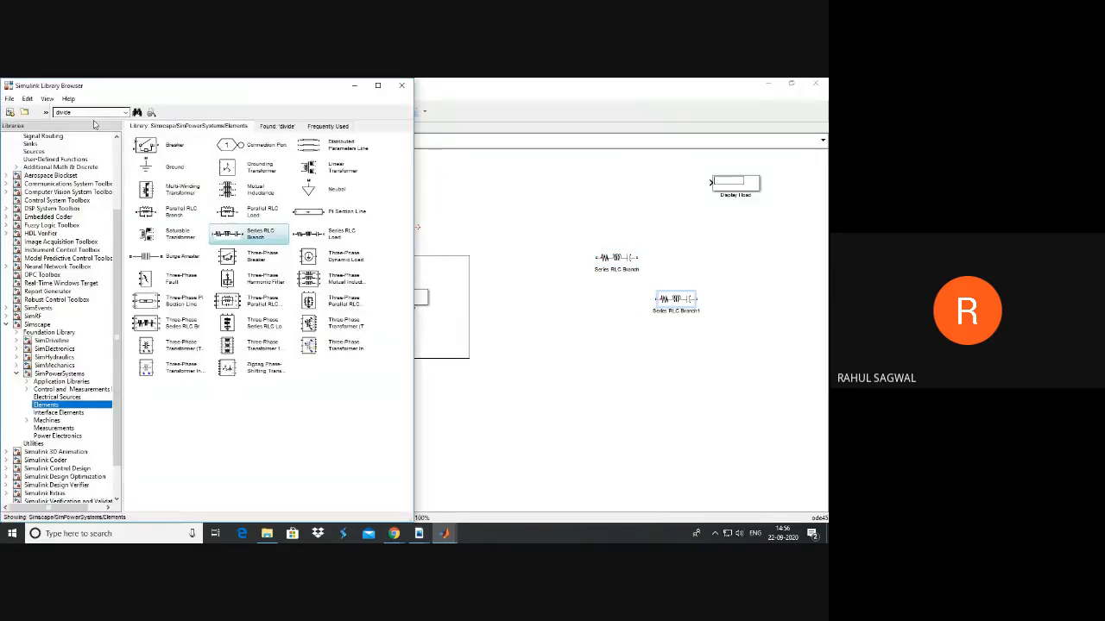
left_click(56, 397)
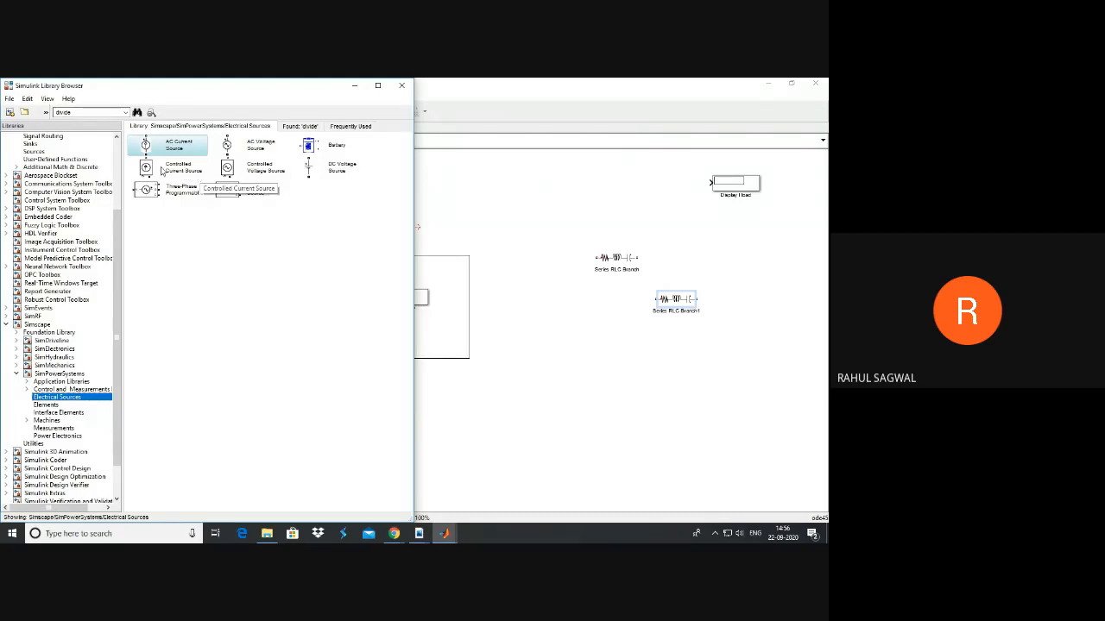
left_click_drag(180, 173, 594, 304)
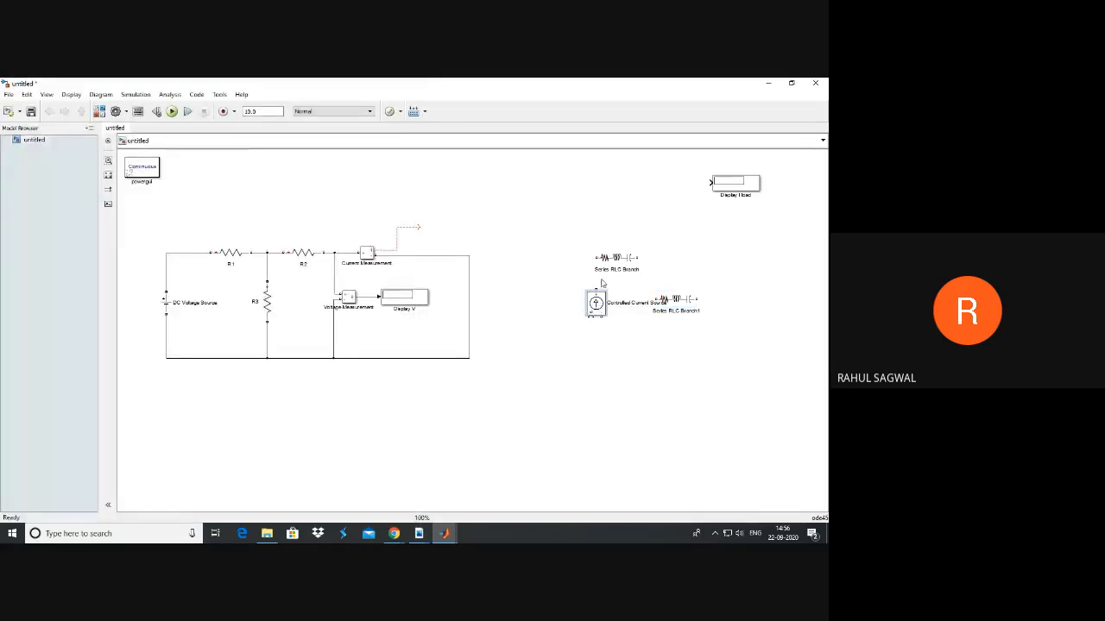
left_click(676, 304)
left_click_drag(678, 305, 739, 304)
left_click_drag(591, 313, 582, 313)
Rotate both Series RLC Branch blocks to vertical and place the first one between the current source and the second branch.
left_click(602, 267)
left_click(619, 264)
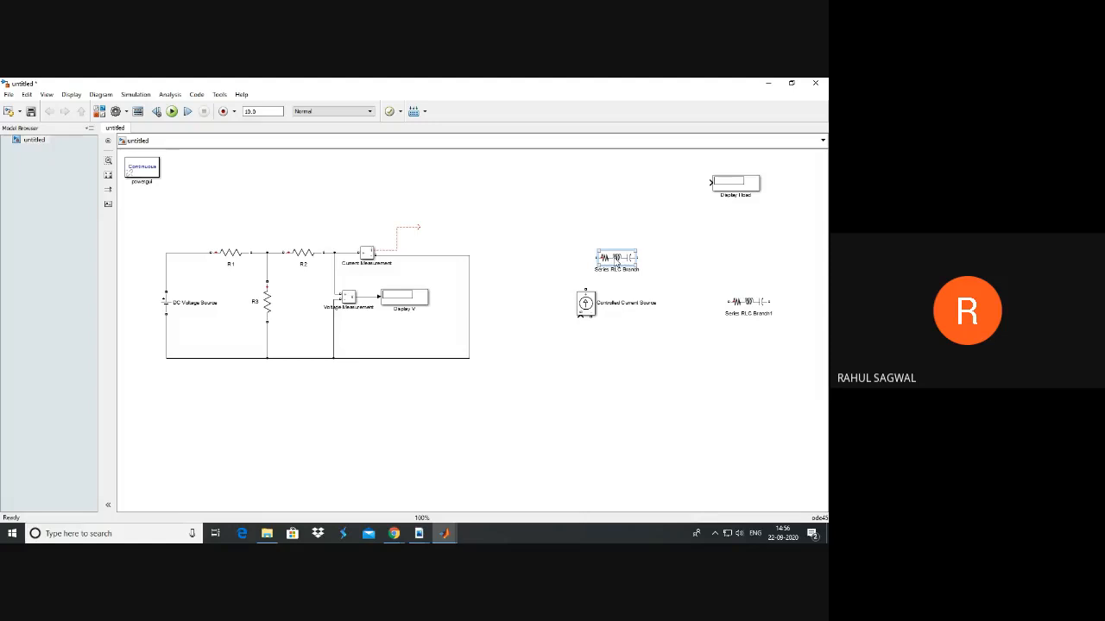
key("ctrl+r")
left_click_drag(615, 259, 672, 299)
left_click(756, 302)
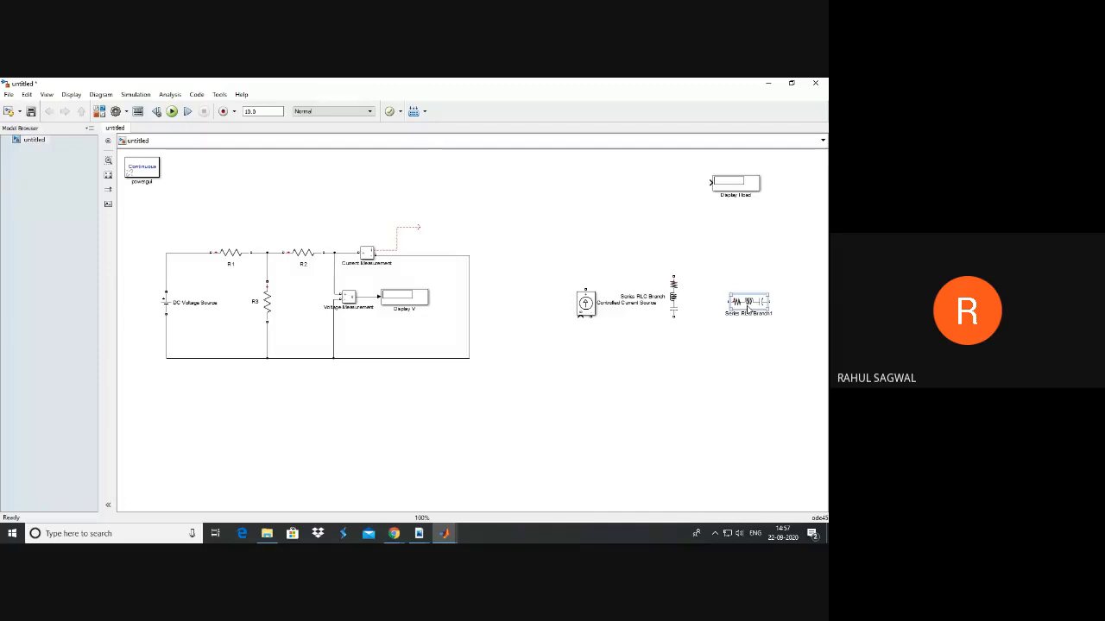
key("ctrl+r")
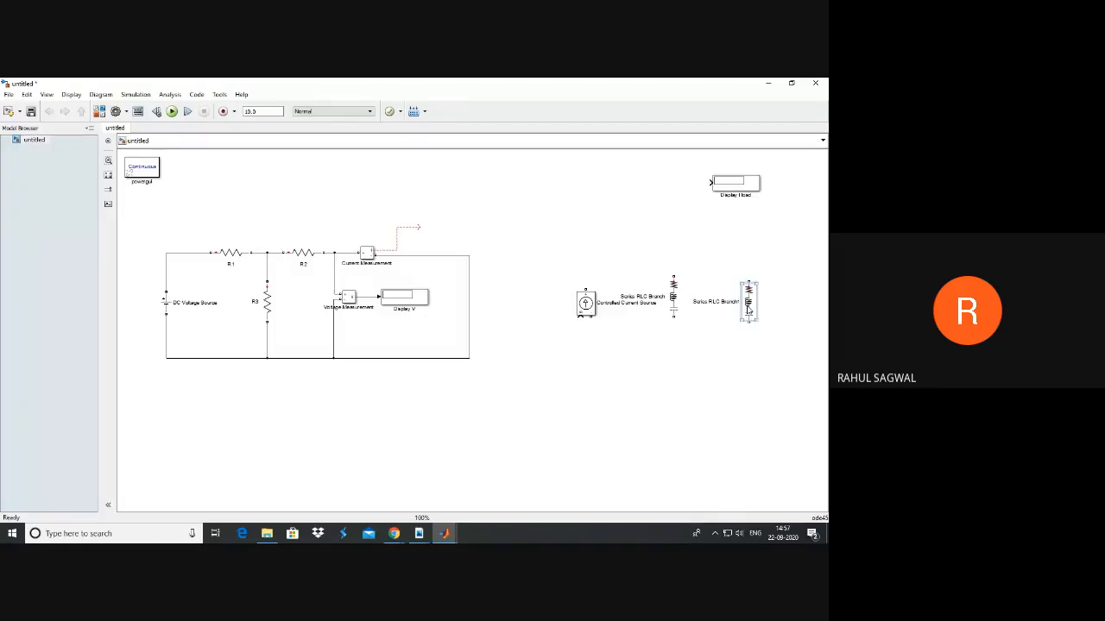
Change the Series RLC Branch nearest the current source to type R and enter the Norton resistance computed in Nortan_RN.
double_click(673, 296)
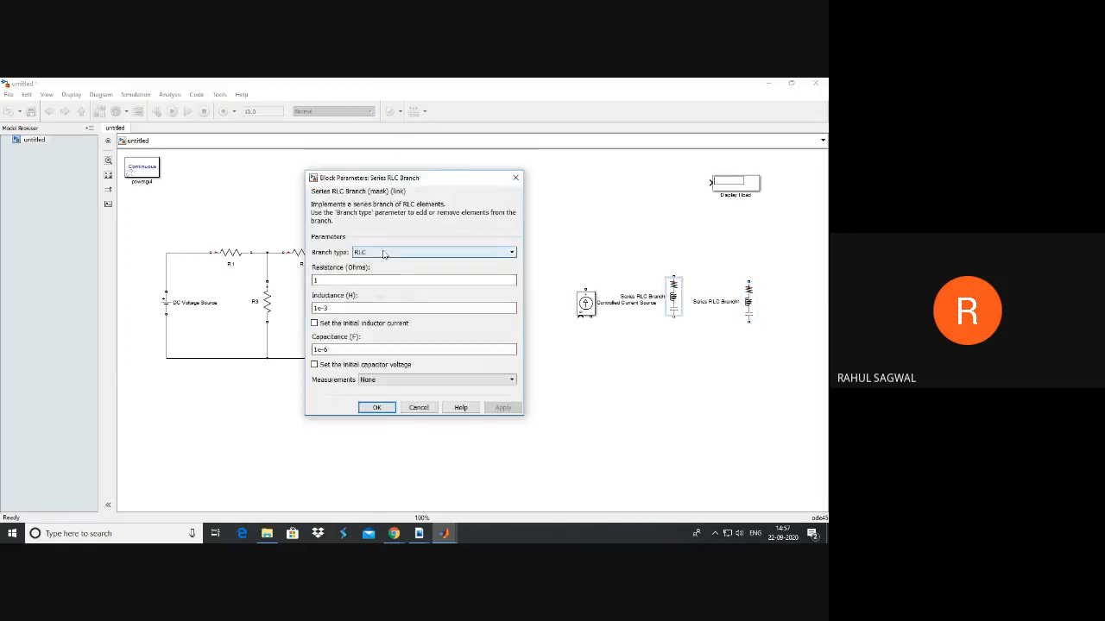
left_click(384, 253)
left_click(383, 274)
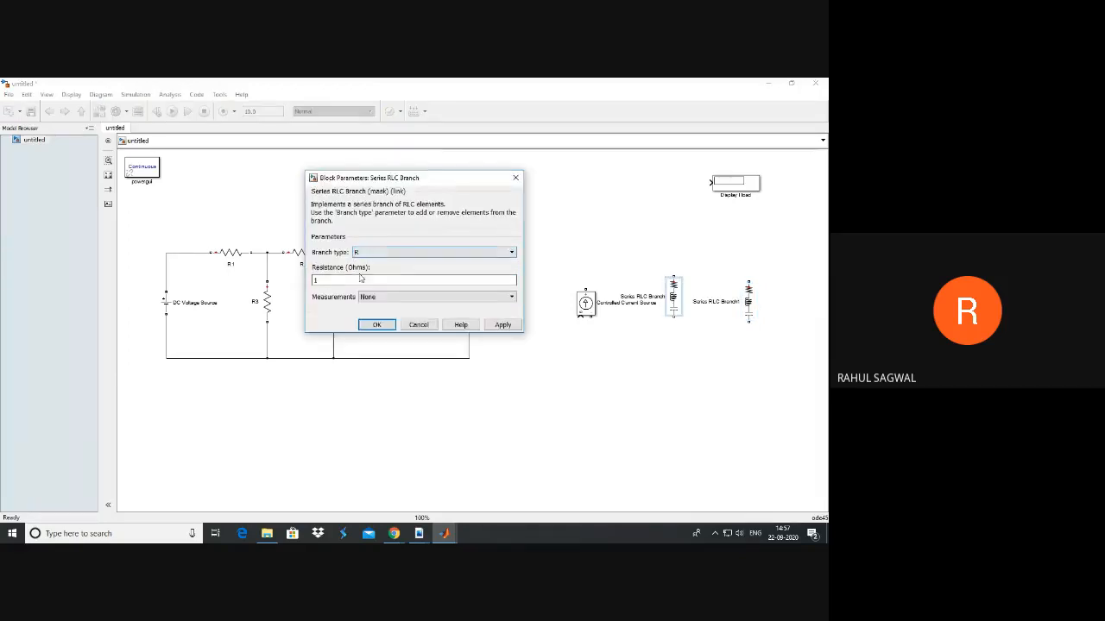
double_click(333, 280)
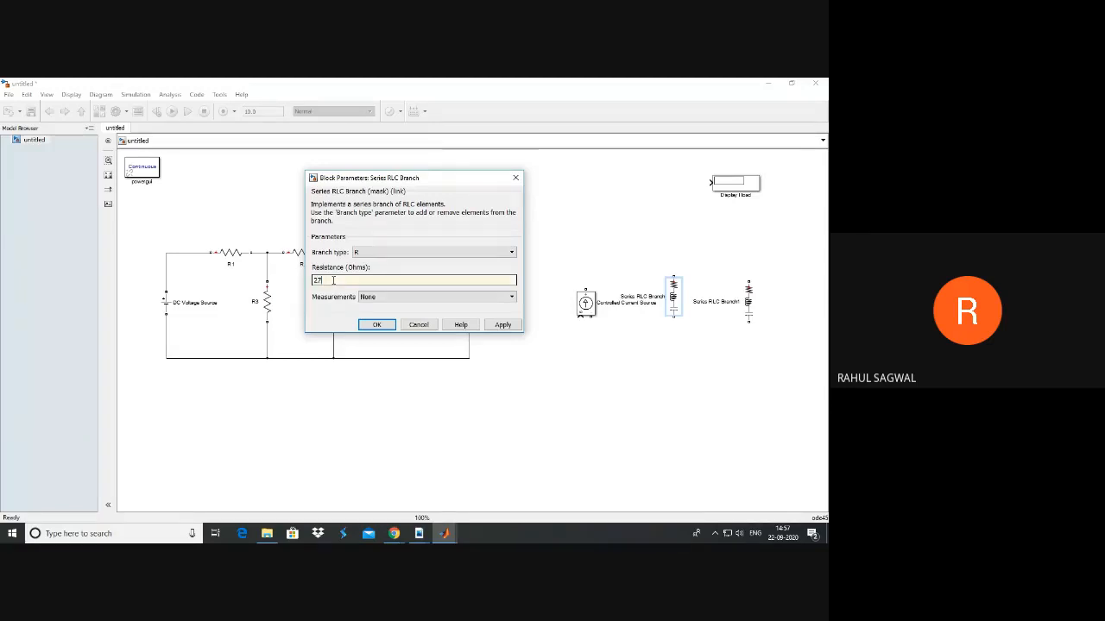
left_click(376, 324)
Change the Series RLC Branch farthest from the current source to type R with a resistance of 500 ohms.
double_click(748, 303)
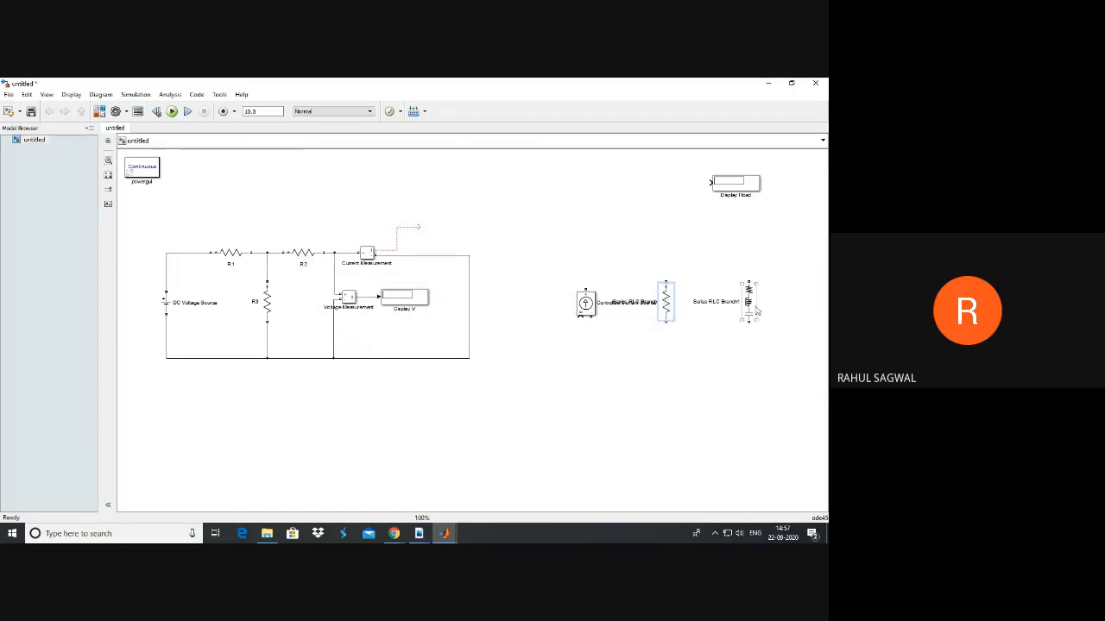
left_click(389, 251)
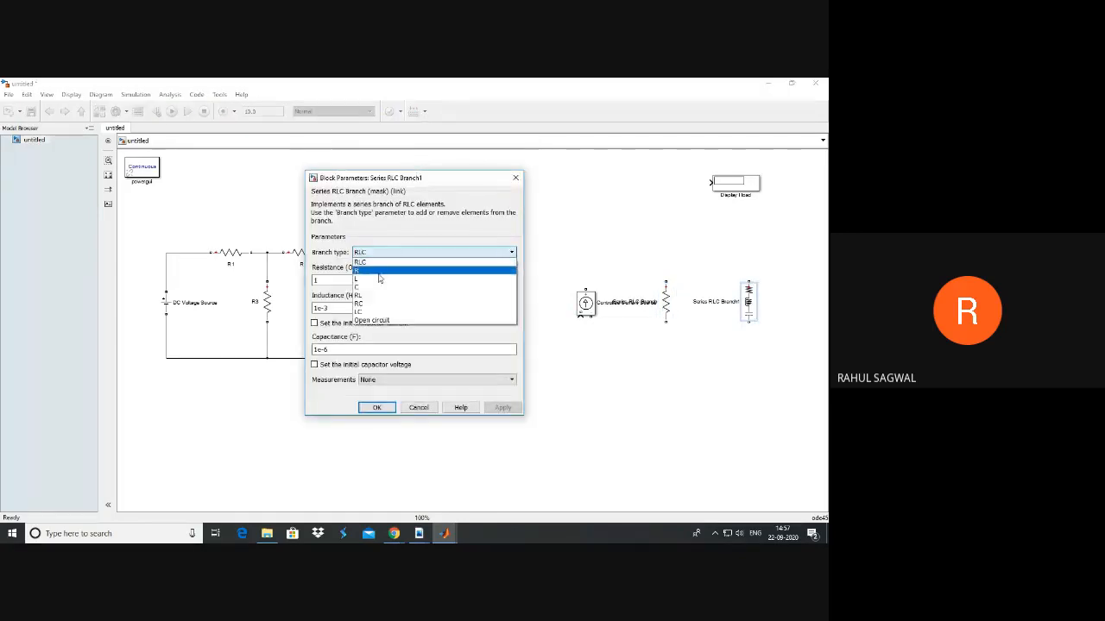
left_click(377, 269)
double_click(325, 282)
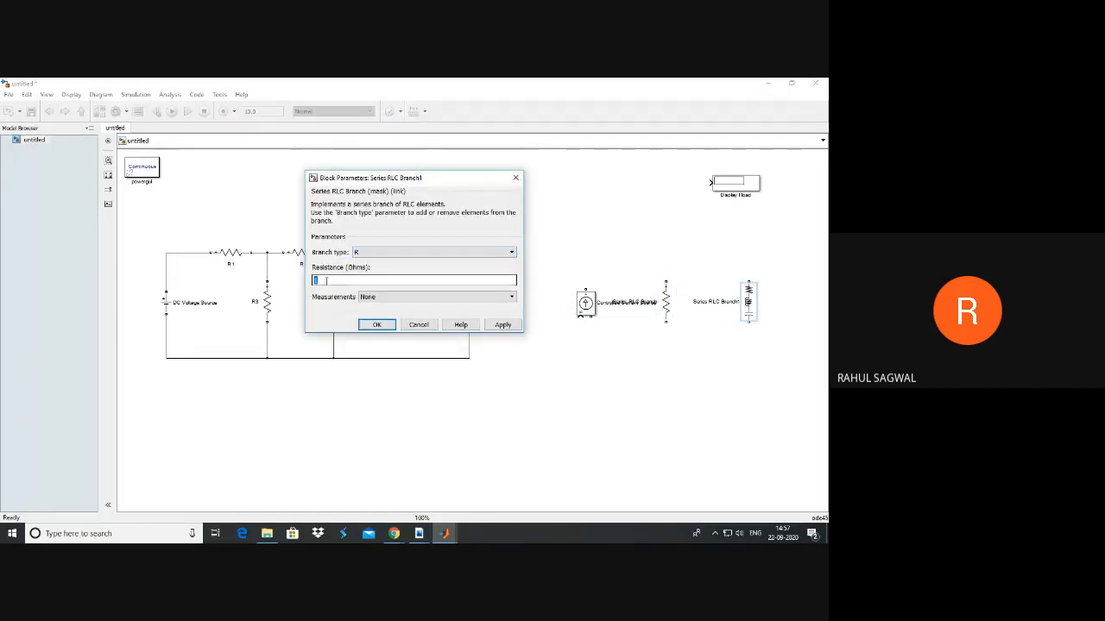
type("500")
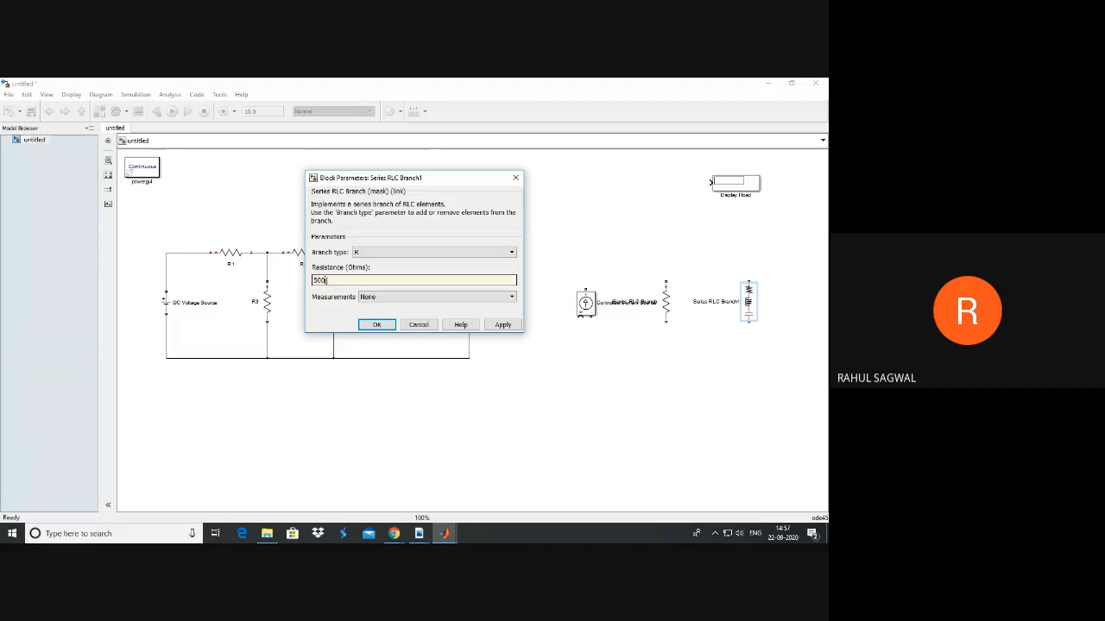
left_click(369, 324)
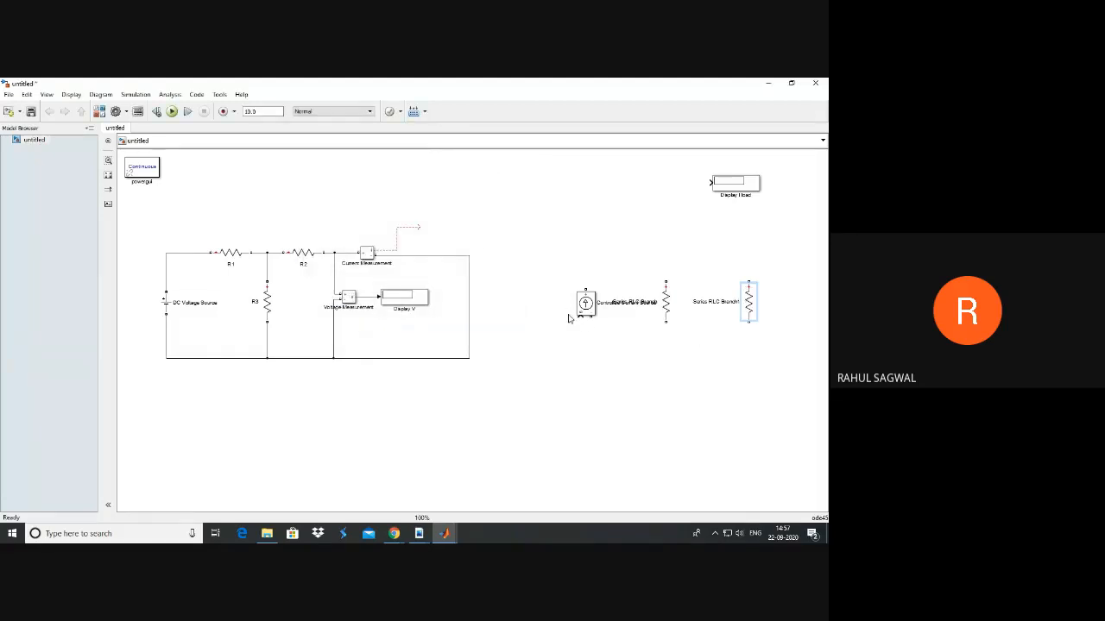
Wire the short-circuit current measurement output to the Controlled Current Source's signal input and connect both resistors in parallel across the source.
left_click_drag(420, 226, 666, 277)
left_click_drag(749, 277, 666, 275)
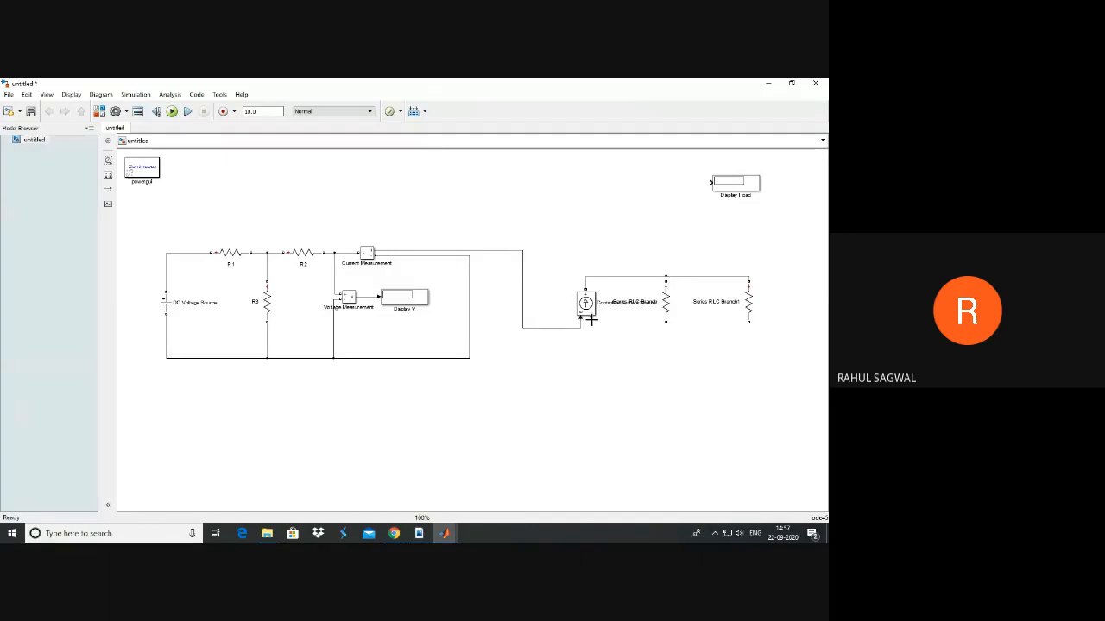
left_click_drag(591, 317, 751, 328)
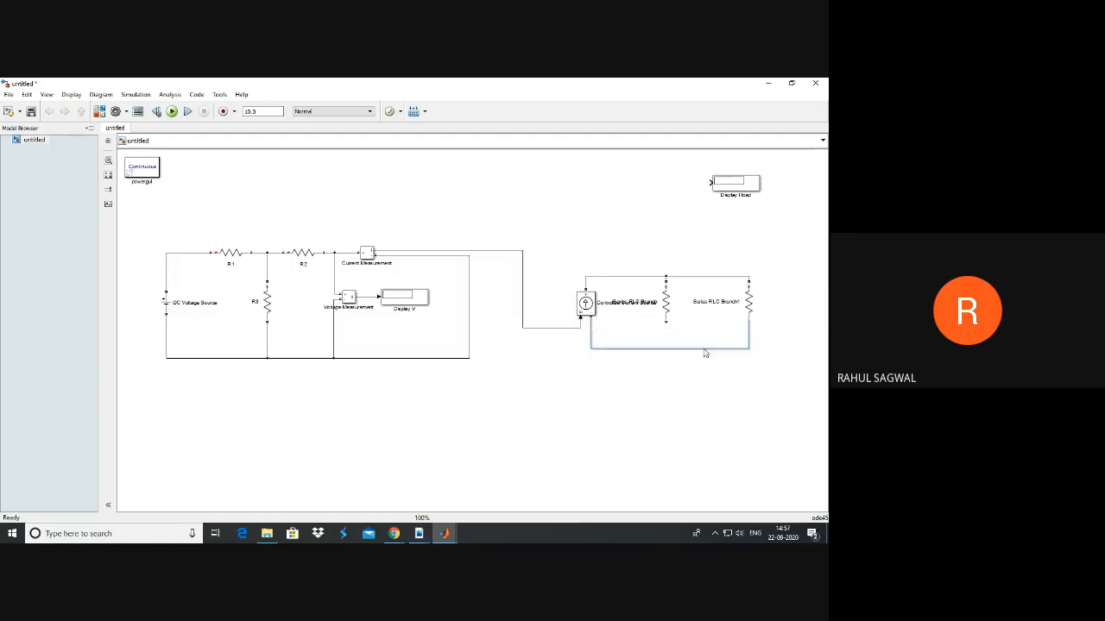
left_click_drag(680, 277, 635, 255)
left_click(635, 275)
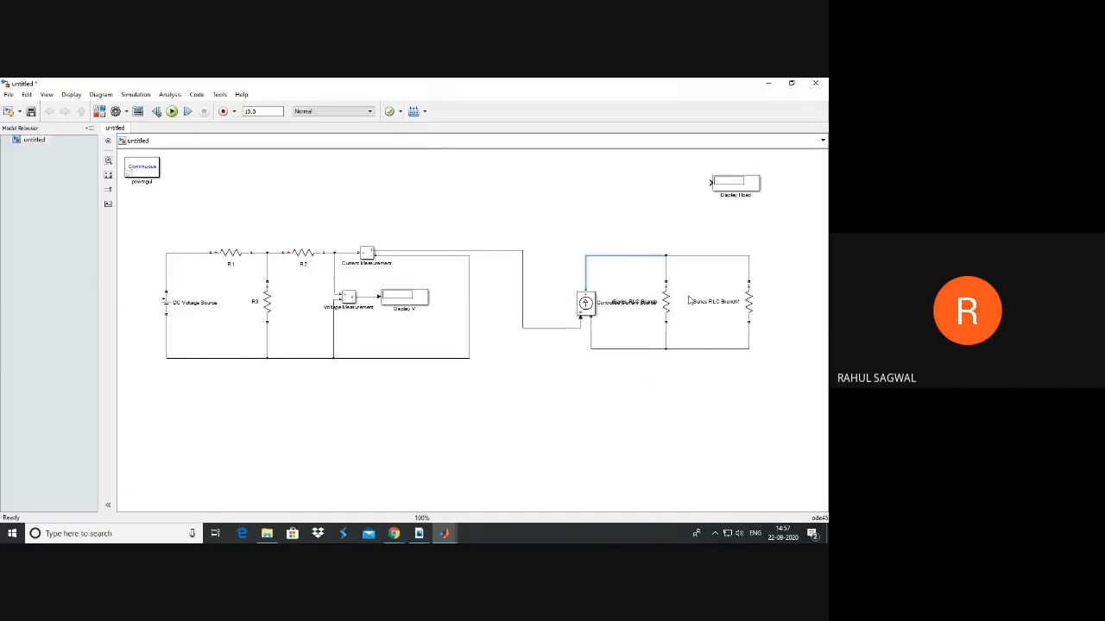
Delete the upper wire between the Norton and load resistors and place a copy of the Current Measurement block in the gap.
left_click(709, 273)
left_click(707, 257)
key("Delete")
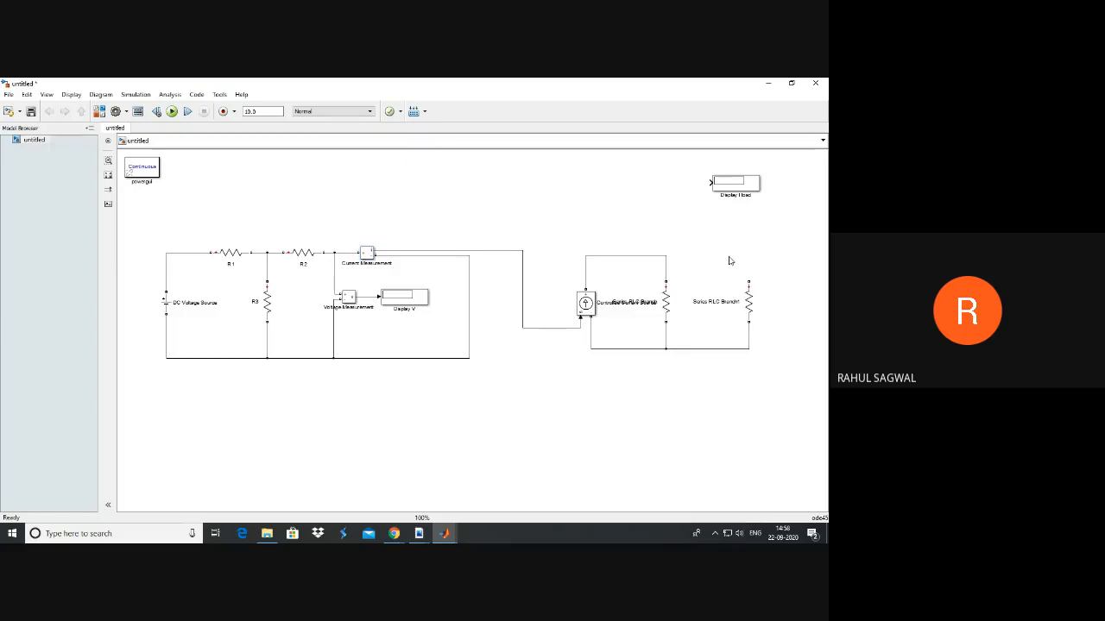
key("ctrl+v")
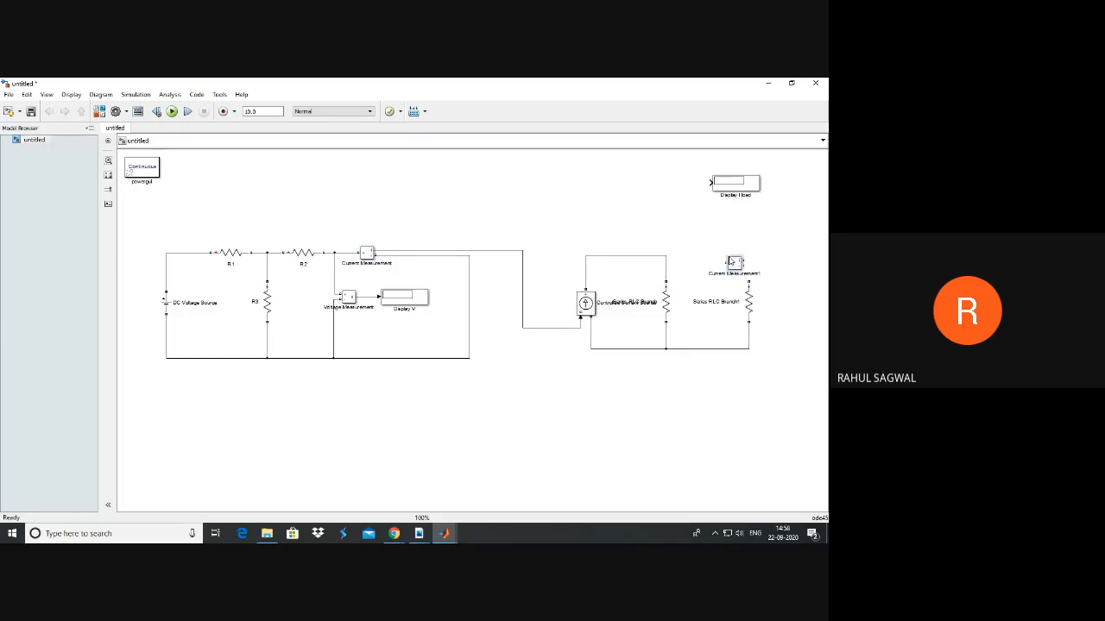
left_click_drag(725, 262, 712, 249)
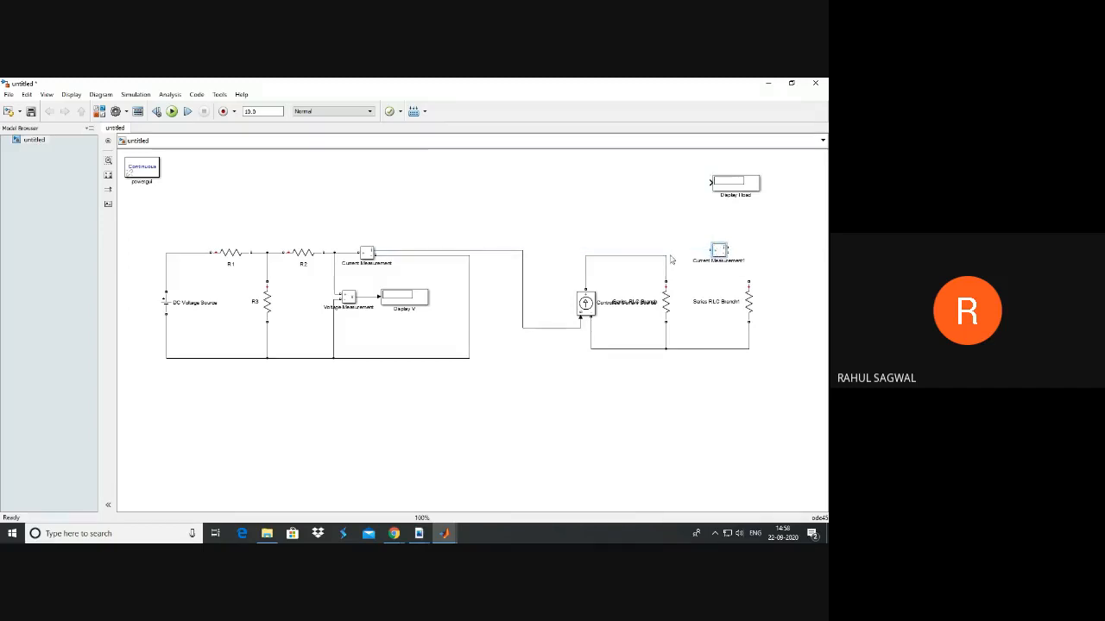
Wire the copied Current Measurement in series with the load resistor and connect the load current display to its output.
left_click_drag(706, 250, 667, 256)
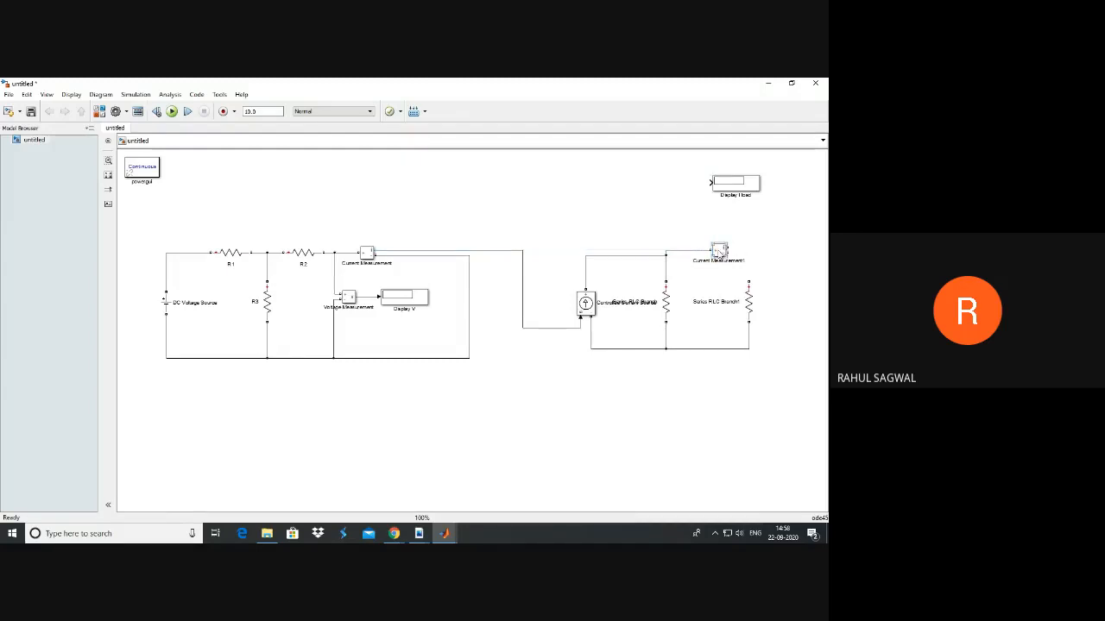
left_click(699, 253)
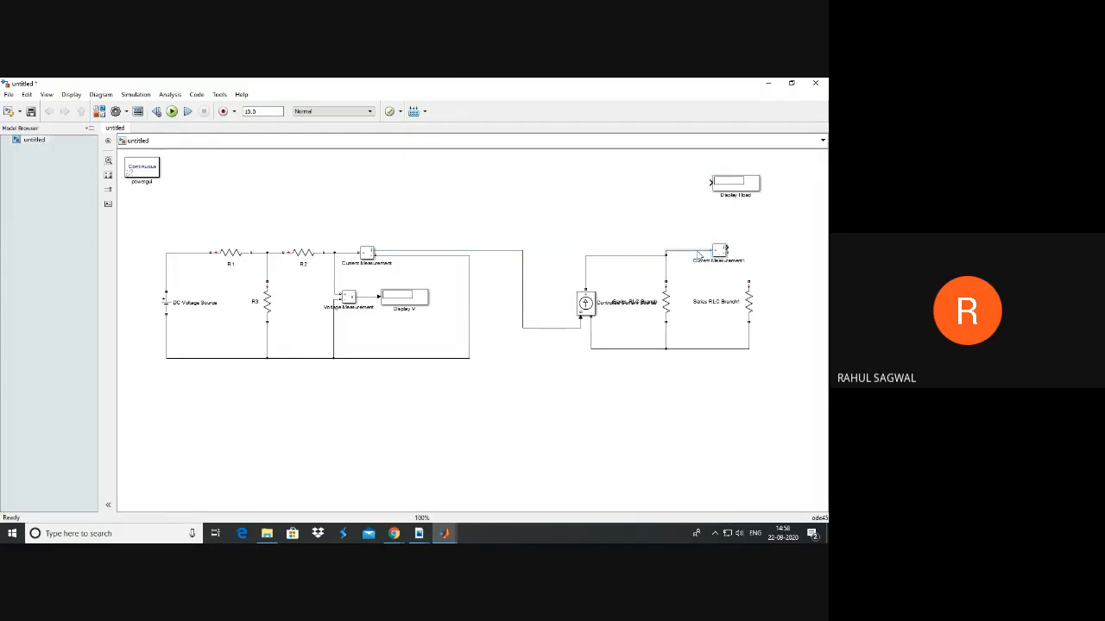
left_click_drag(723, 250, 723, 257)
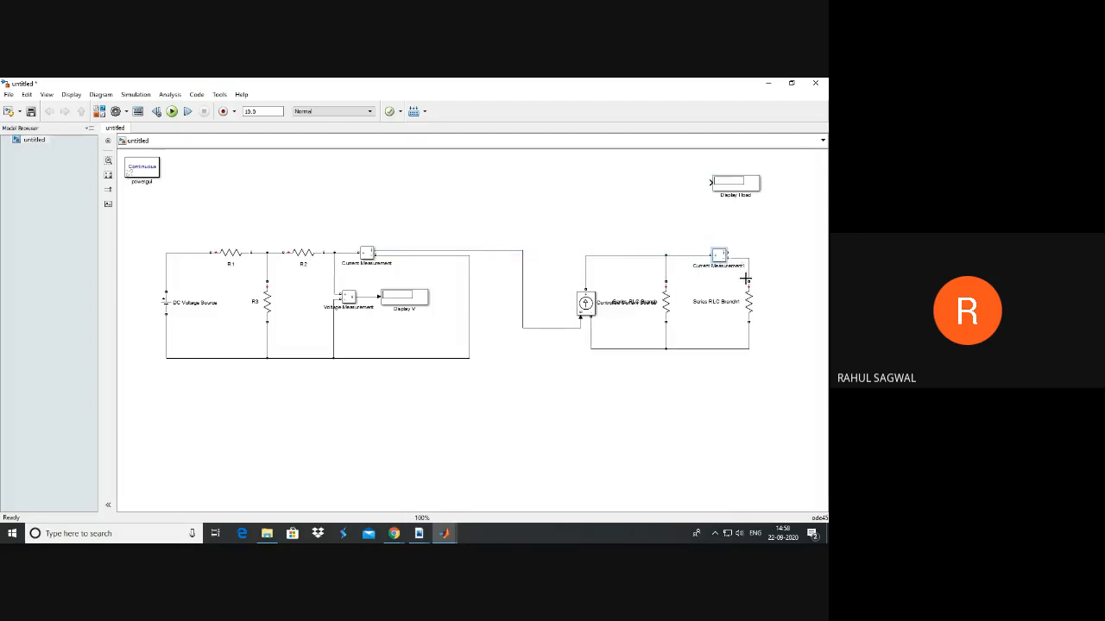
left_click_drag(743, 251, 779, 259)
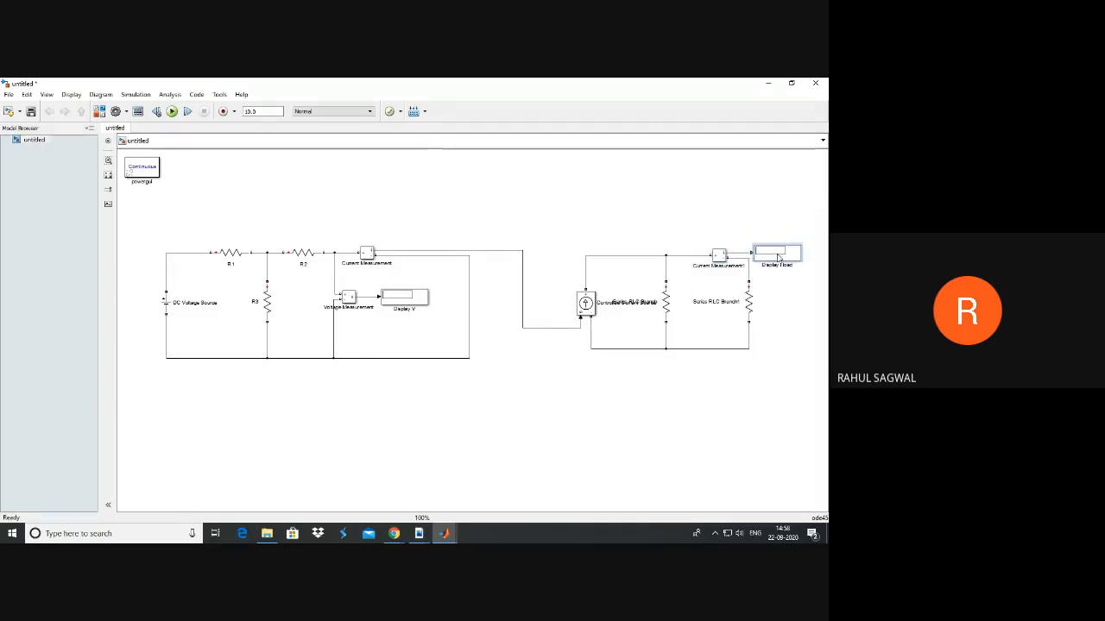
left_click(755, 352)
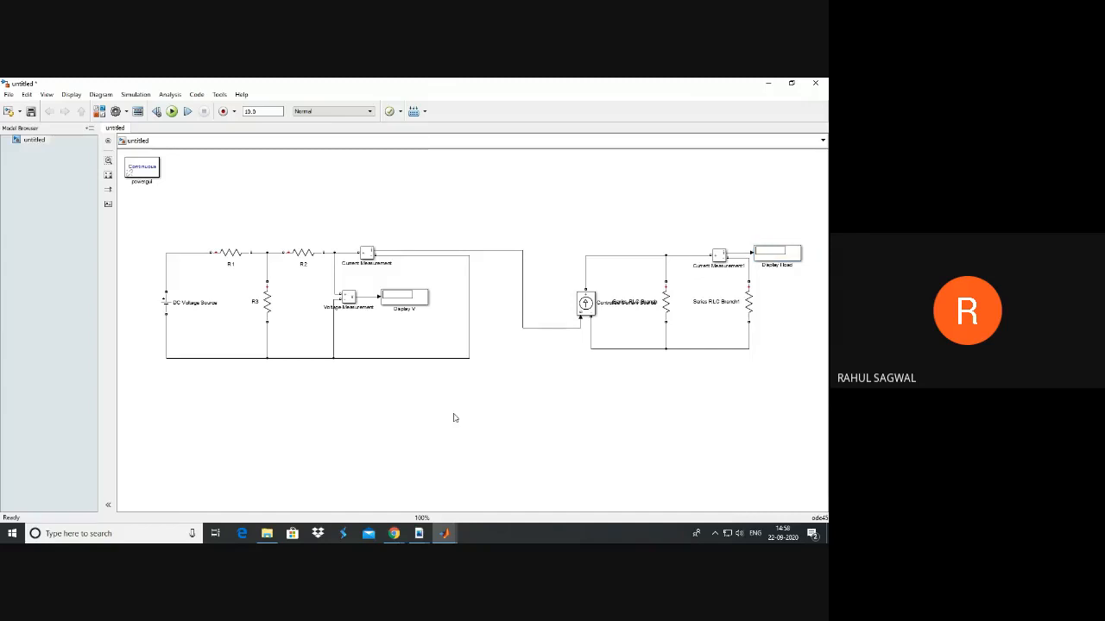
left_click(748, 291)
left_click(652, 329)
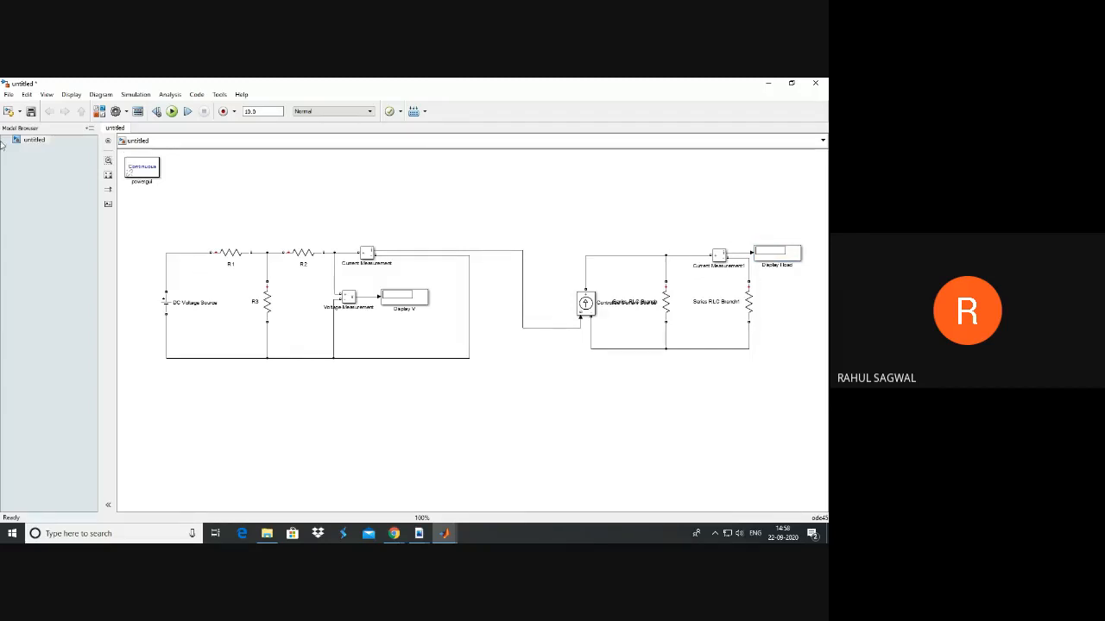
Save the model as Nortan_eqt in the MATLAB folder and run the simulation.
left_click(10, 95)
left_click(25, 156)
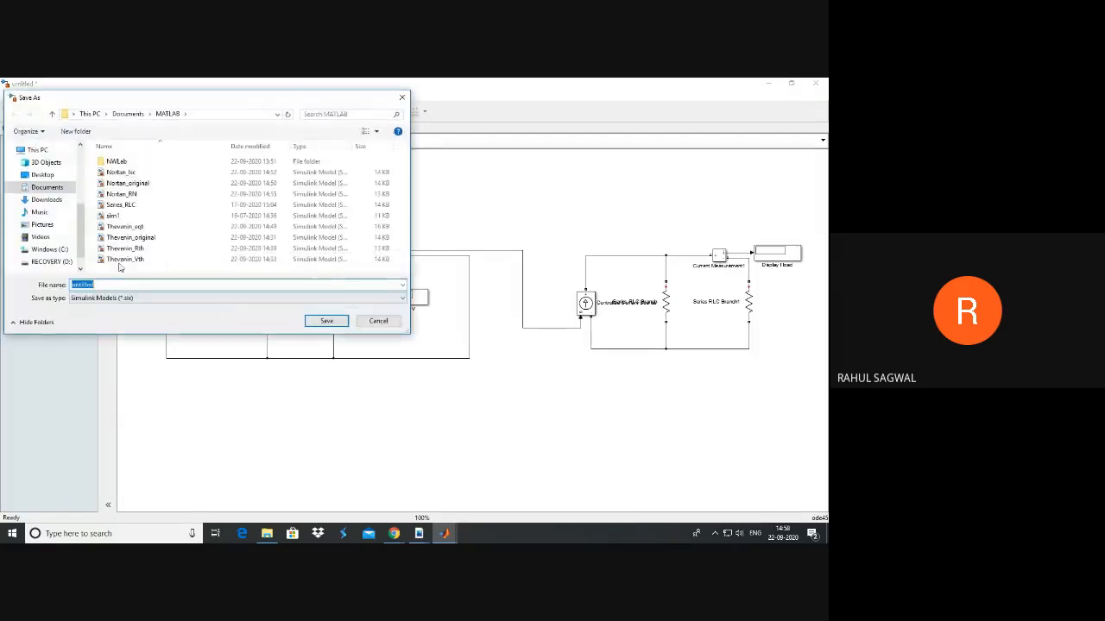
left_click(147, 197)
left_click(136, 285)
left_click(136, 285)
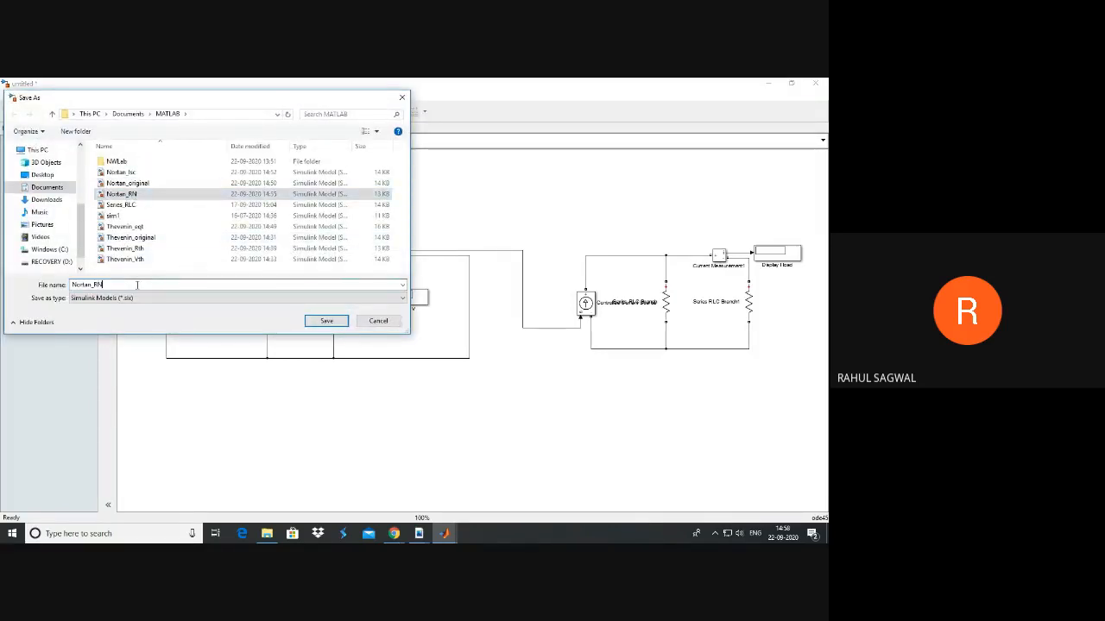
key("BackSpace")
key("BackSpace")
key("BackSpace")
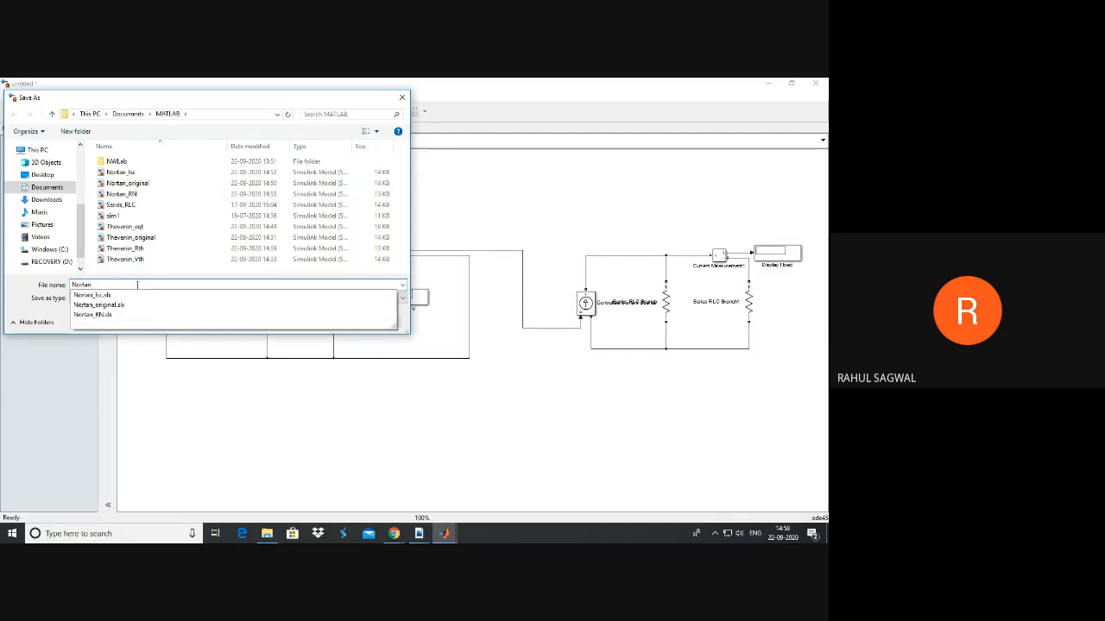
type("_eq")
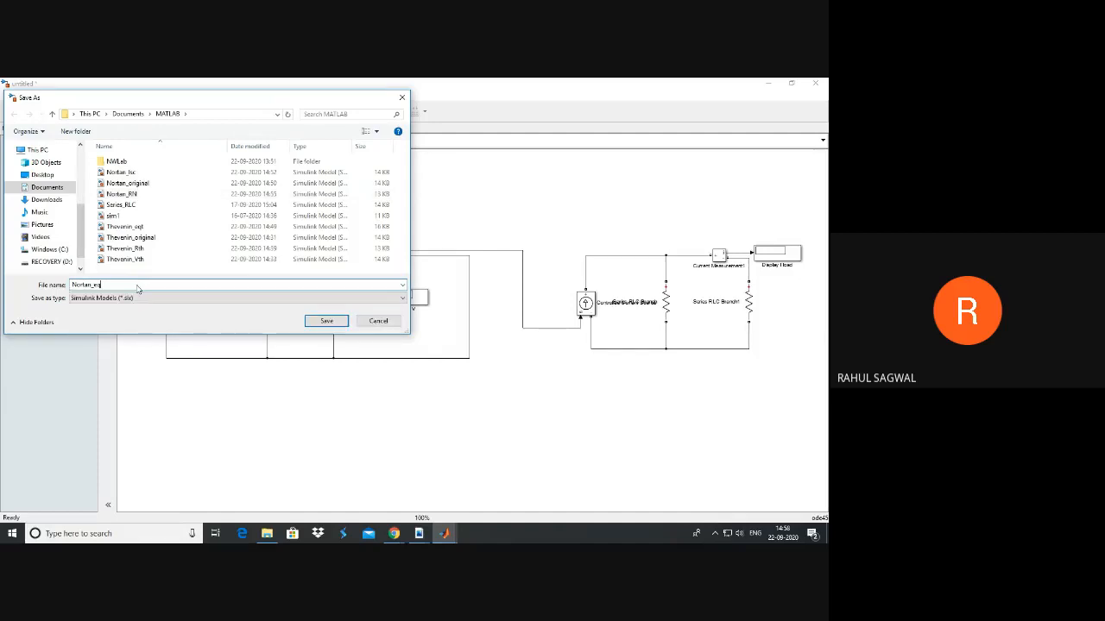
left_click(326, 320)
left_click(172, 111)
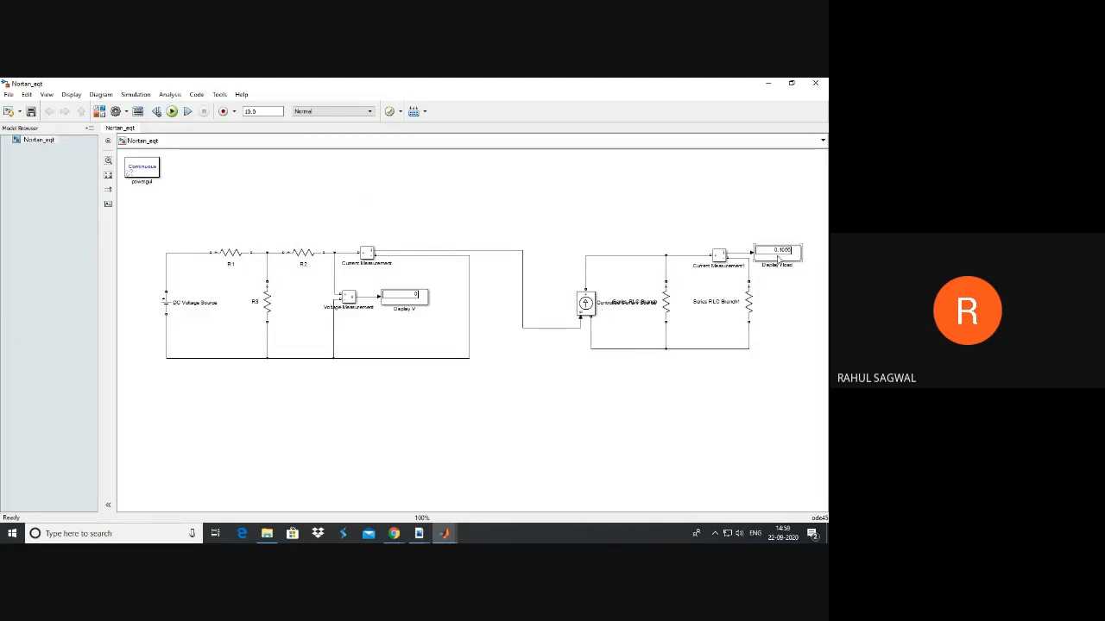
Examine resistors R1 and R3 of the source circuit and the Norton resistor of the equivalent circuit.
left_click(394, 533)
mouse_move(344, 478)
left_click(667, 304)
left_click(232, 254)
left_click(270, 319)
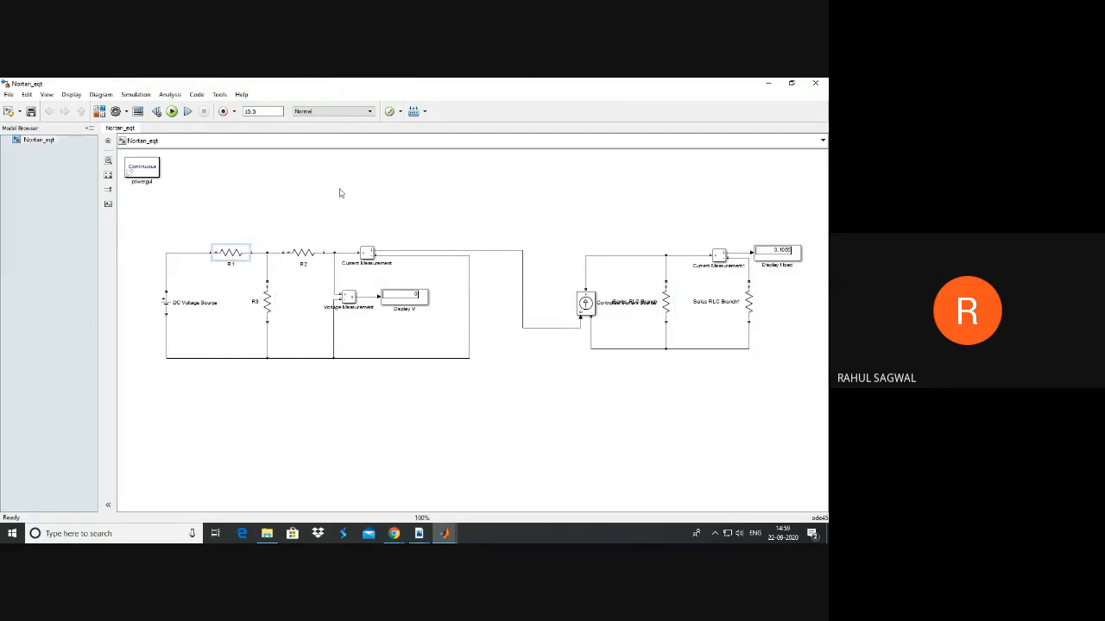
left_click(229, 256)
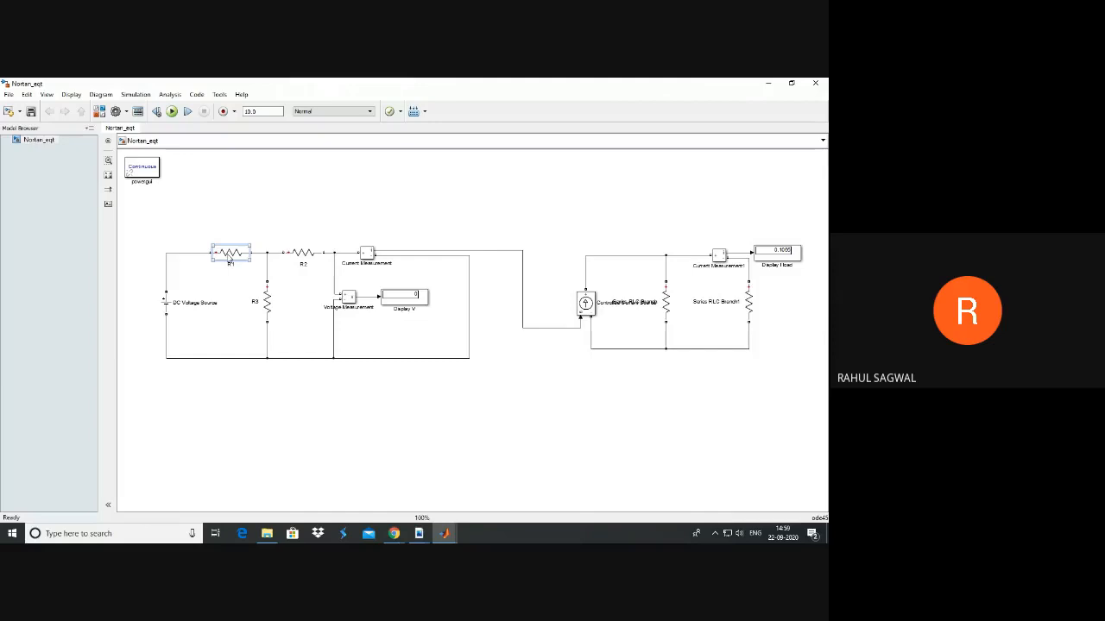
left_click(269, 309)
left_click(266, 302)
Review the resistance parameter of the Norton resistor beside the current source and close its dialog without changes.
double_click(666, 302)
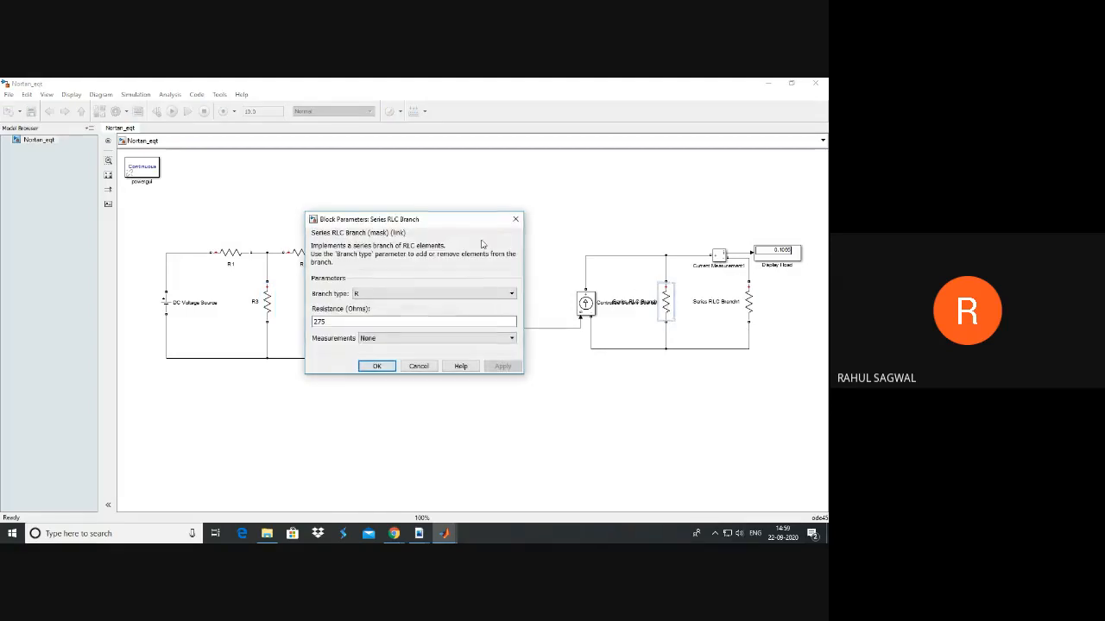
left_click_drag(412, 222, 474, 195)
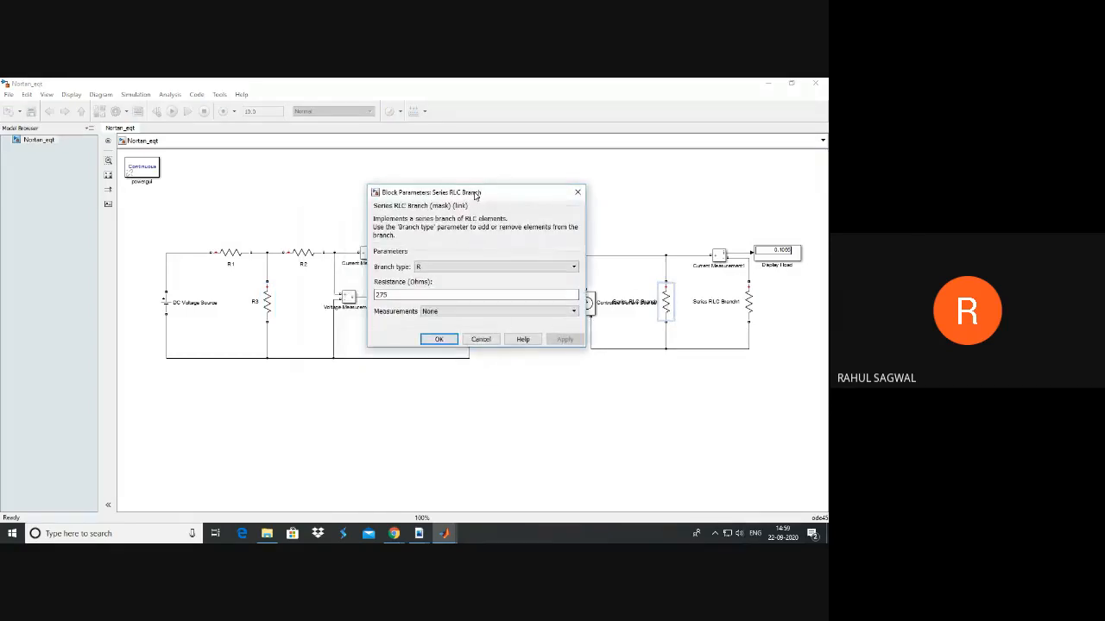
double_click(395, 293)
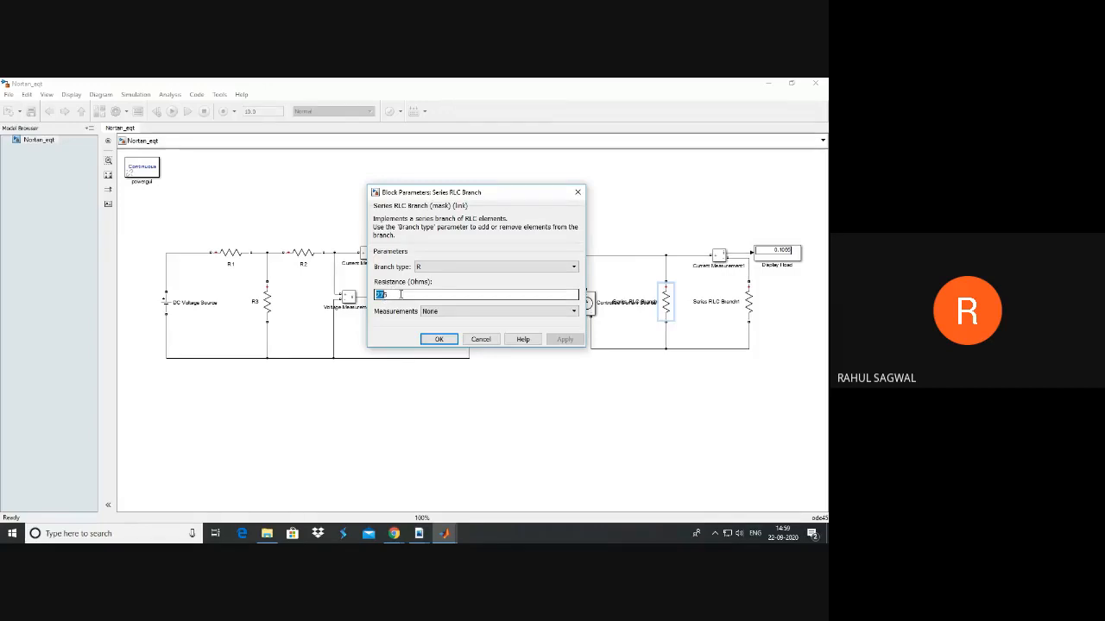
left_click(578, 192)
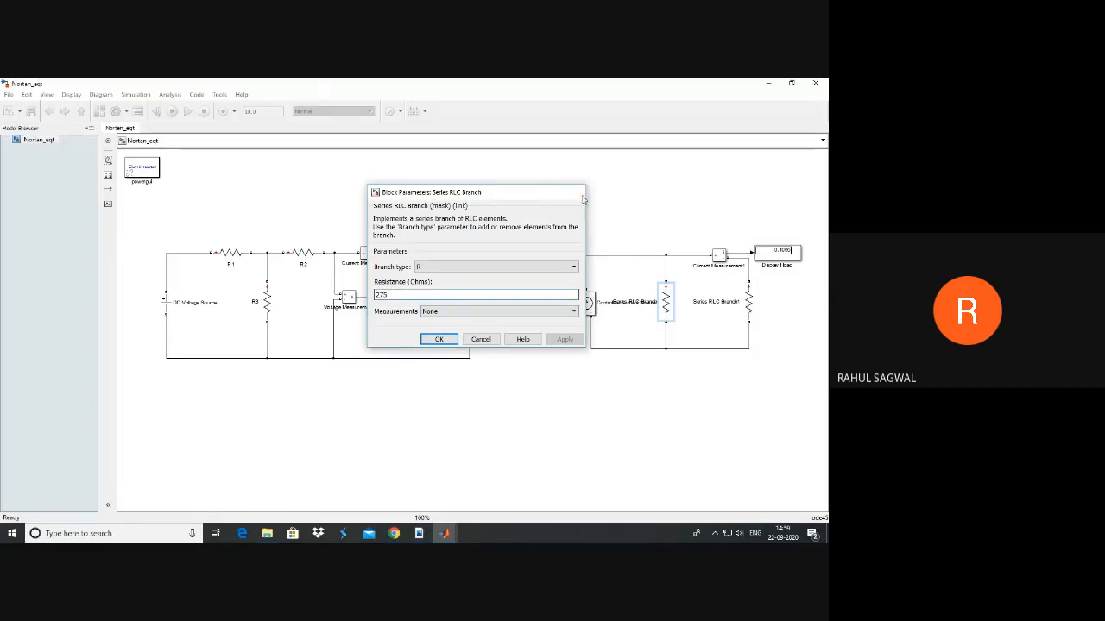
left_click(292, 406)
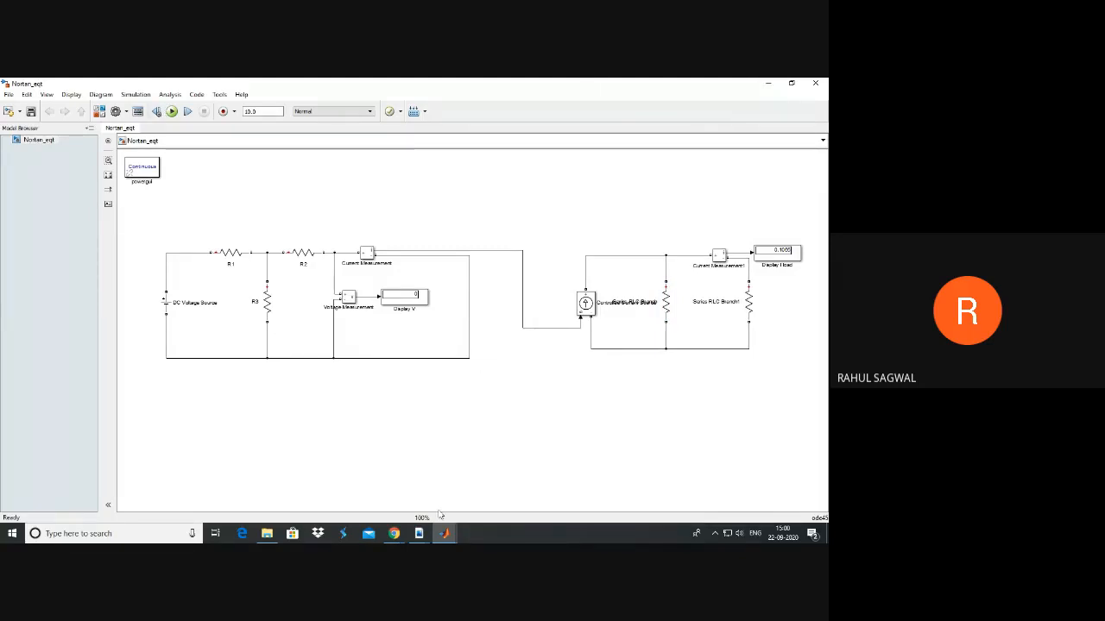
Switch to Chrome, close the two Verification of Thevenin's Theorem tabs and open the Simulator page of Verification of Norton Theorem.
left_click(394, 533)
left_click(340, 456)
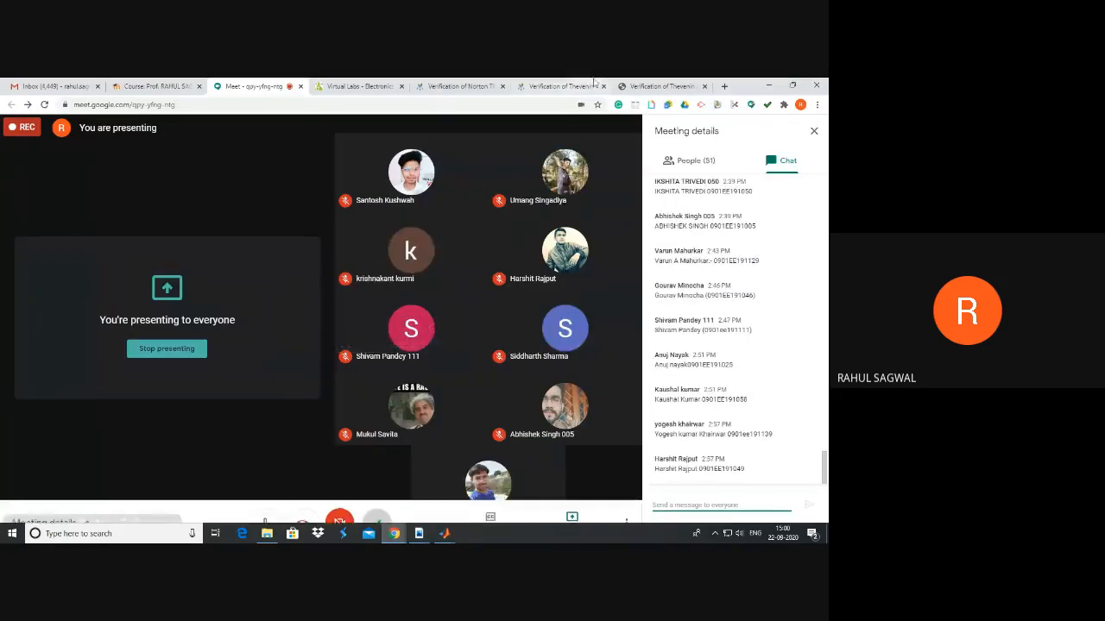
left_click(656, 86)
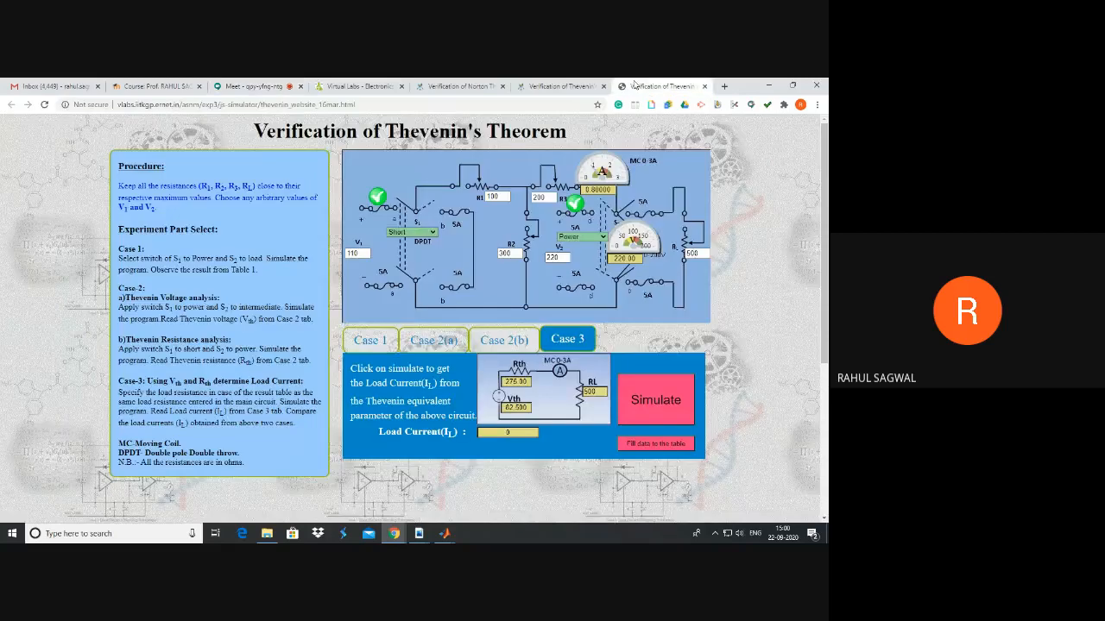
left_click(605, 89)
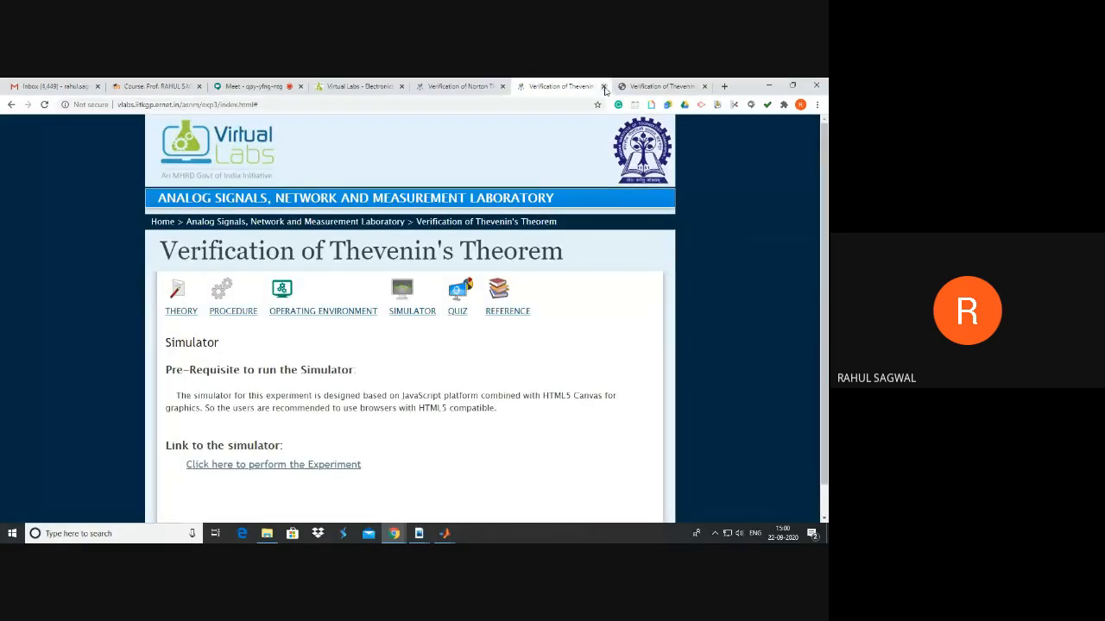
left_click(662, 87)
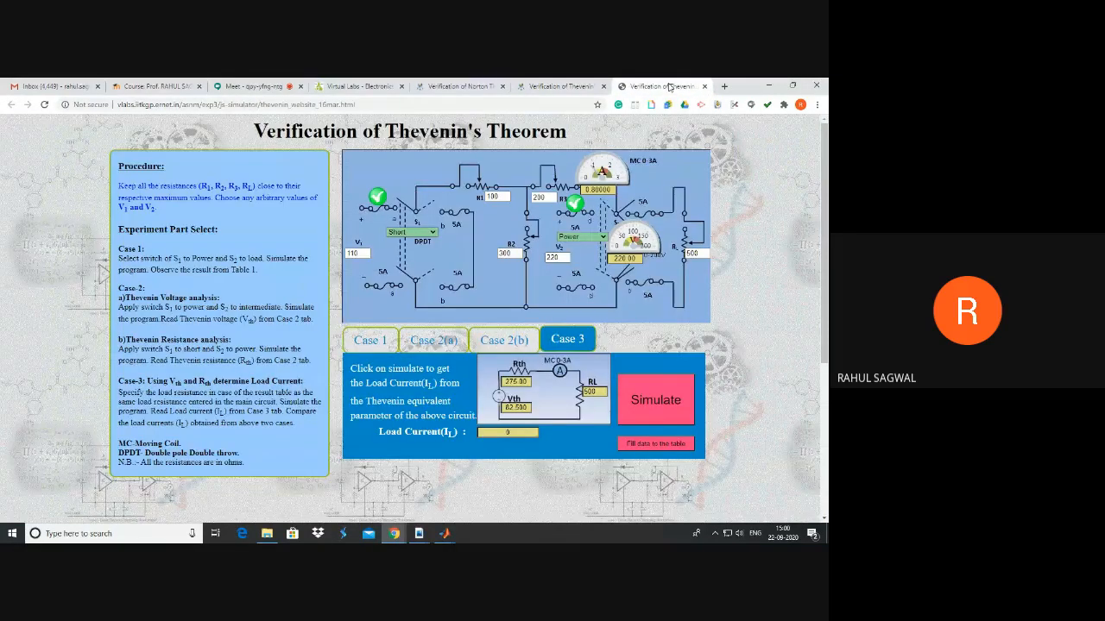
left_click(704, 87)
left_click(704, 87)
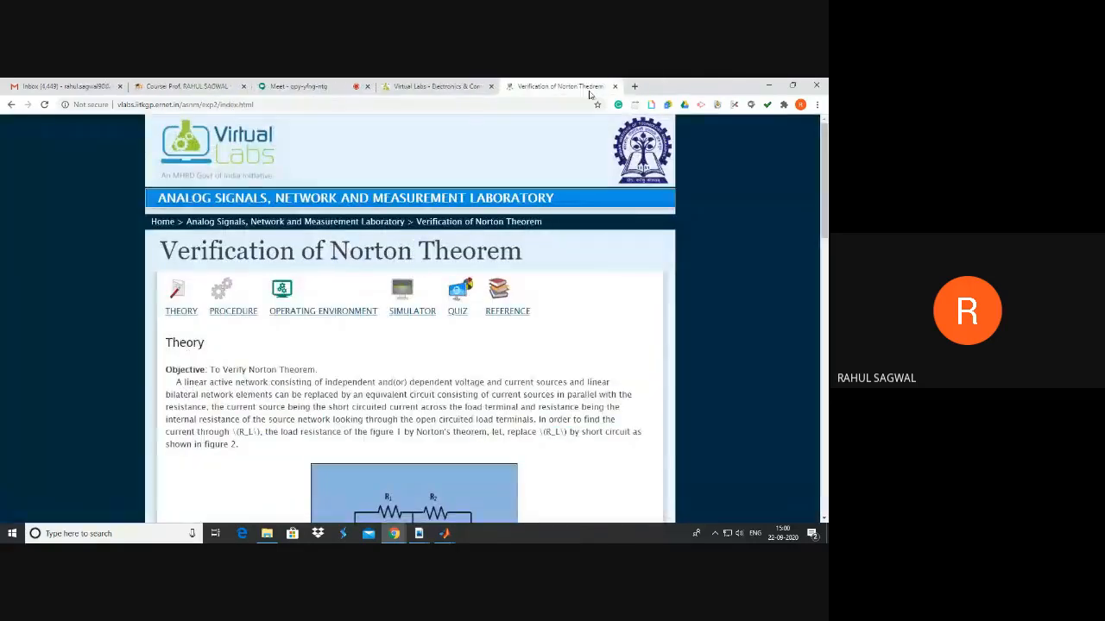
left_click(411, 298)
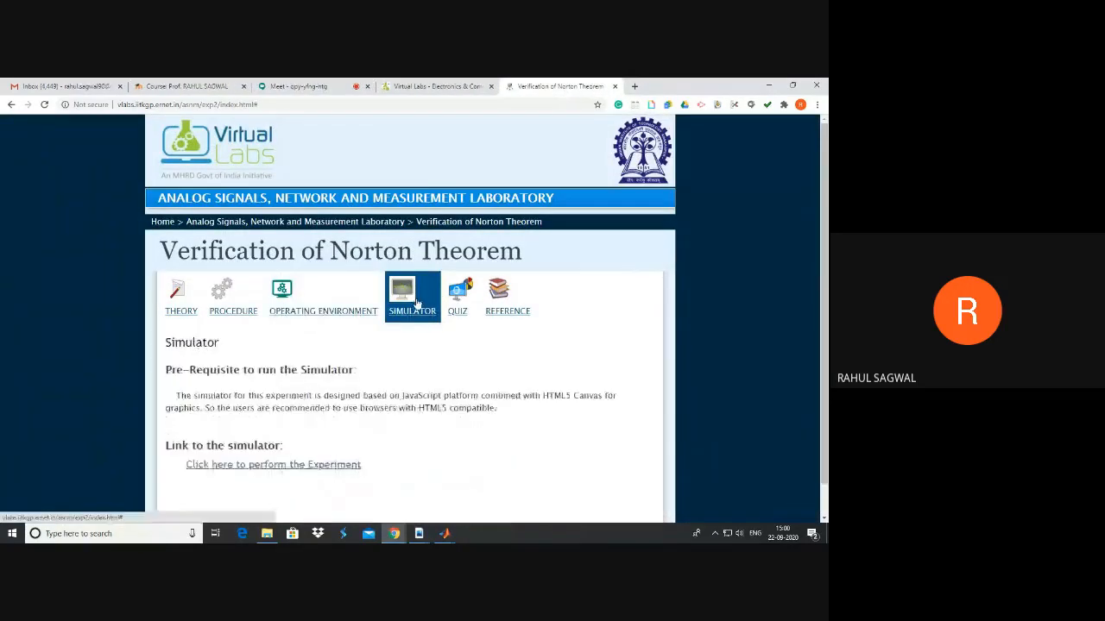
Open the Norton experiment simulator and set R3 to 200, R2 to 300, RL to 500 and V1 to 110.
left_click(300, 466)
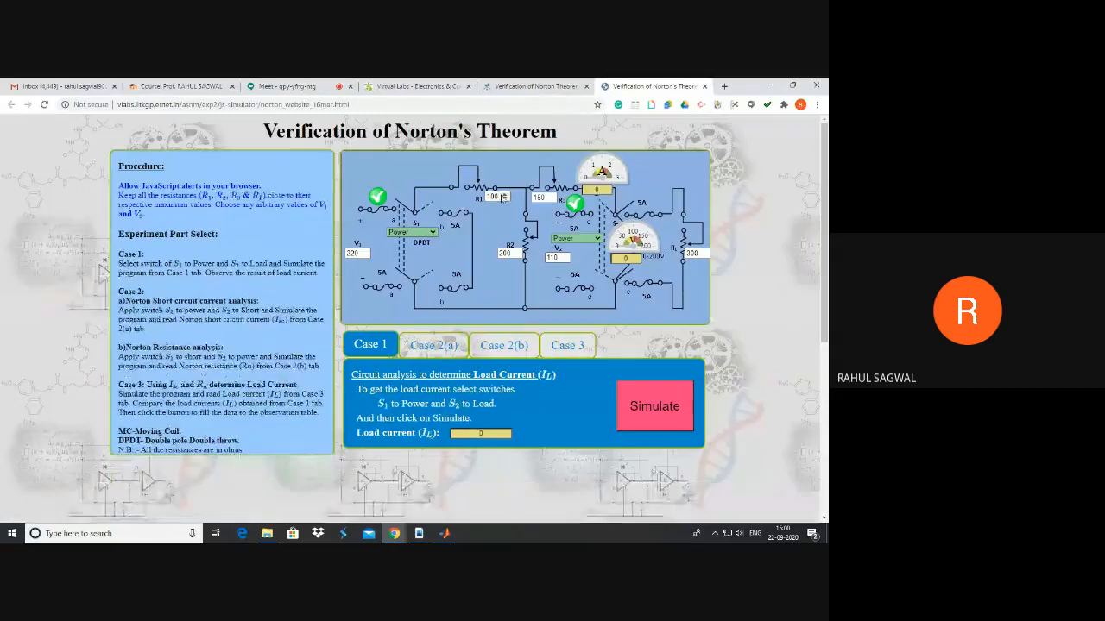
left_click(493, 196)
left_click_drag(496, 196, 530, 200)
left_click(535, 197)
type("200")
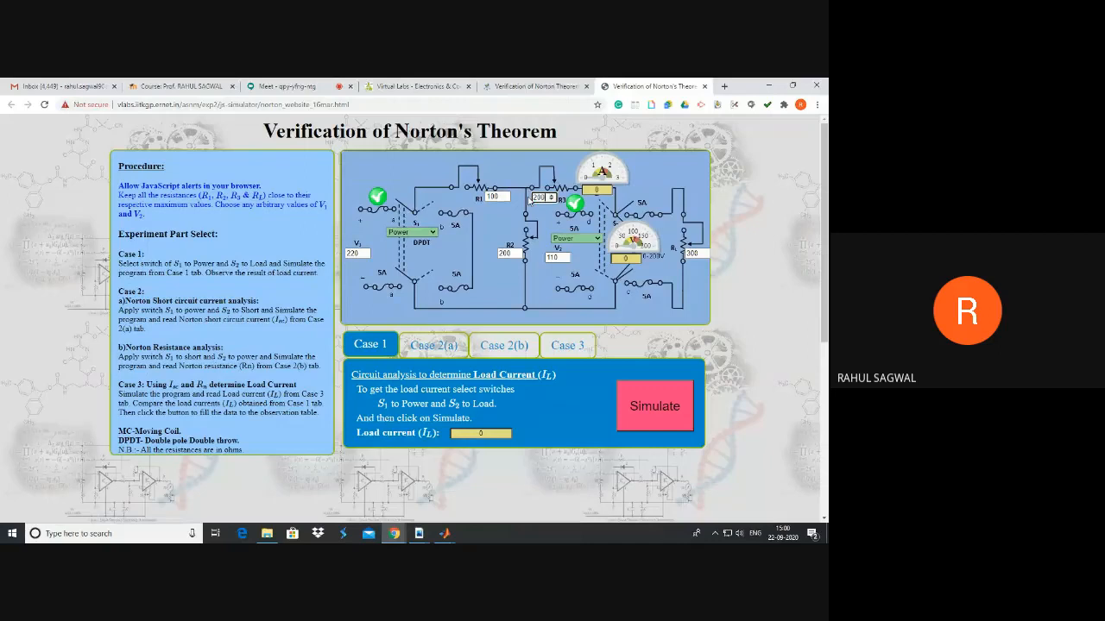
left_click(513, 253)
left_click_drag(511, 252, 497, 255)
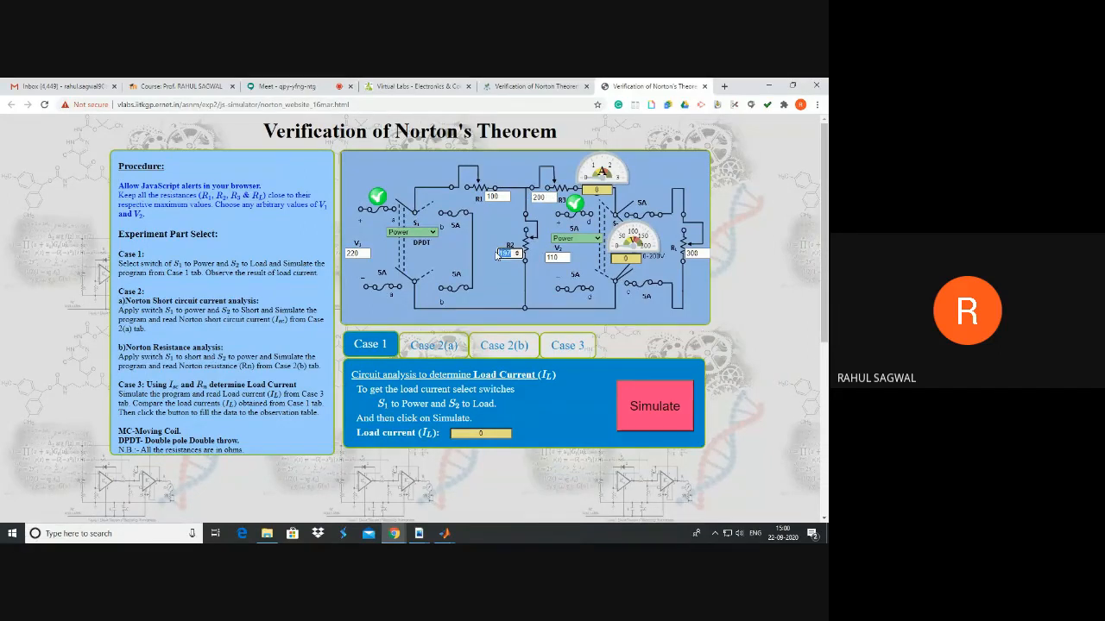
left_click(693, 253)
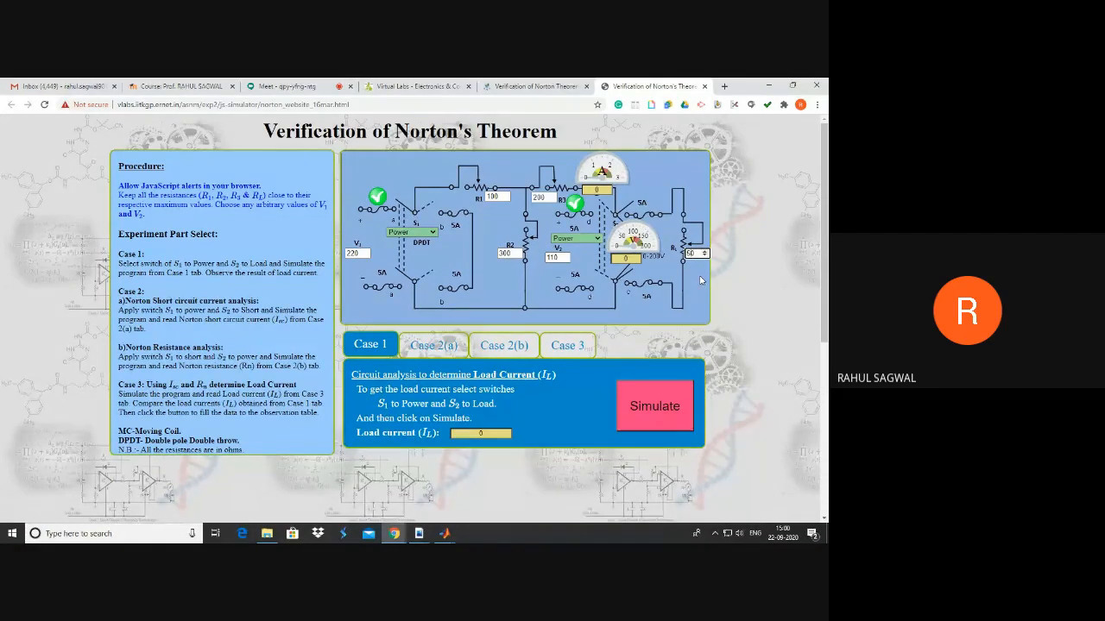
left_click(357, 253)
left_click_drag(357, 253, 339, 256)
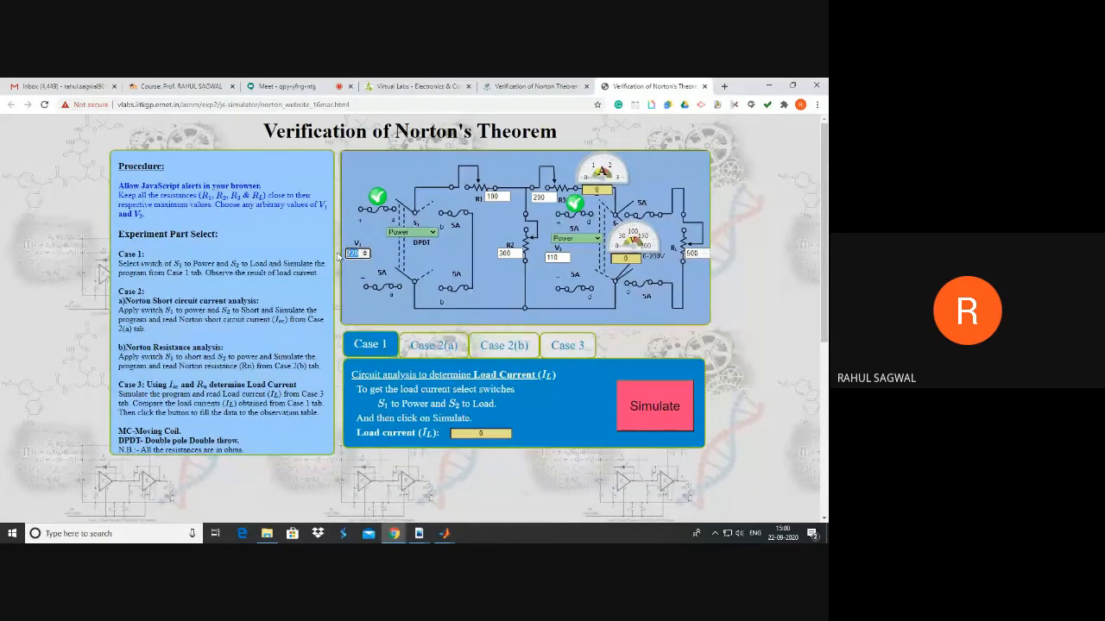
type("110")
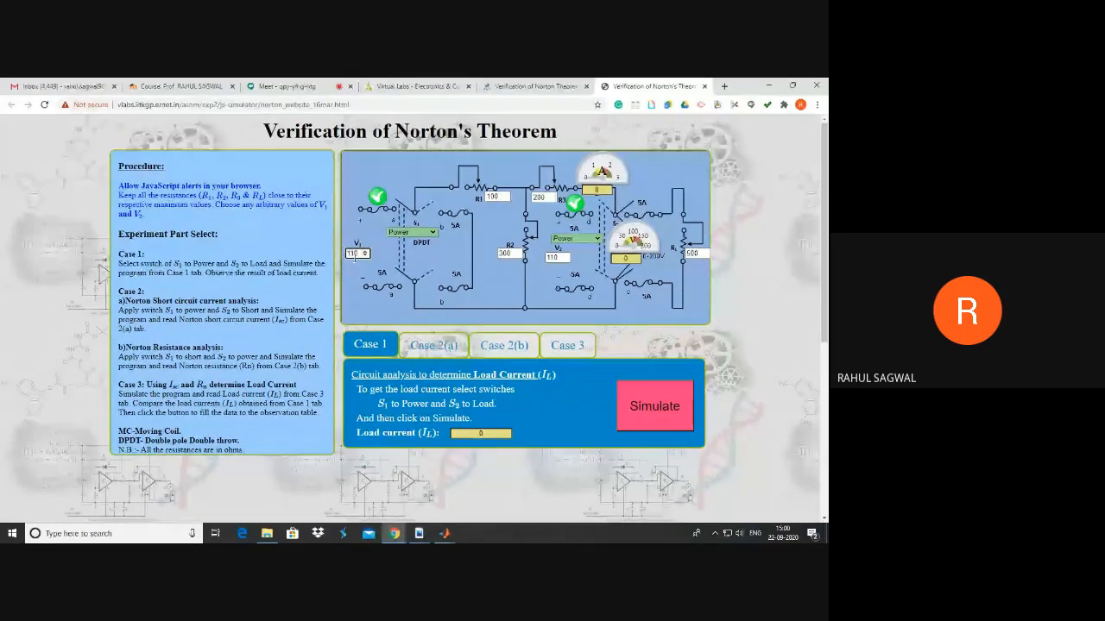
left_click(386, 303)
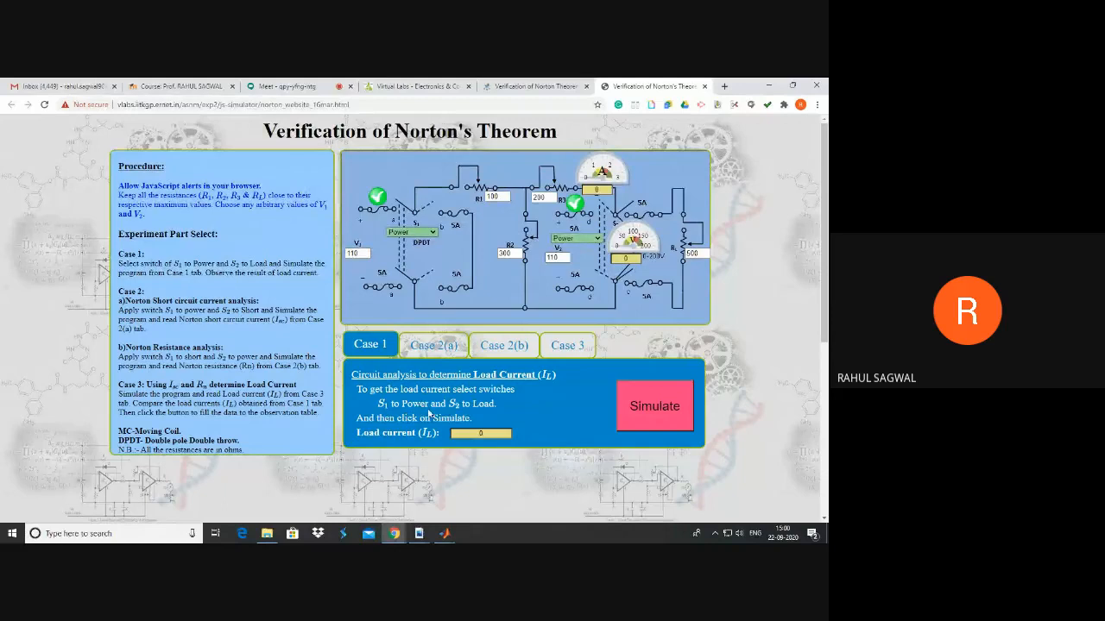
Set switch S2 to Load and run the Case 1 simulation for the load current.
left_click(584, 239)
left_click(583, 256)
left_click(654, 406)
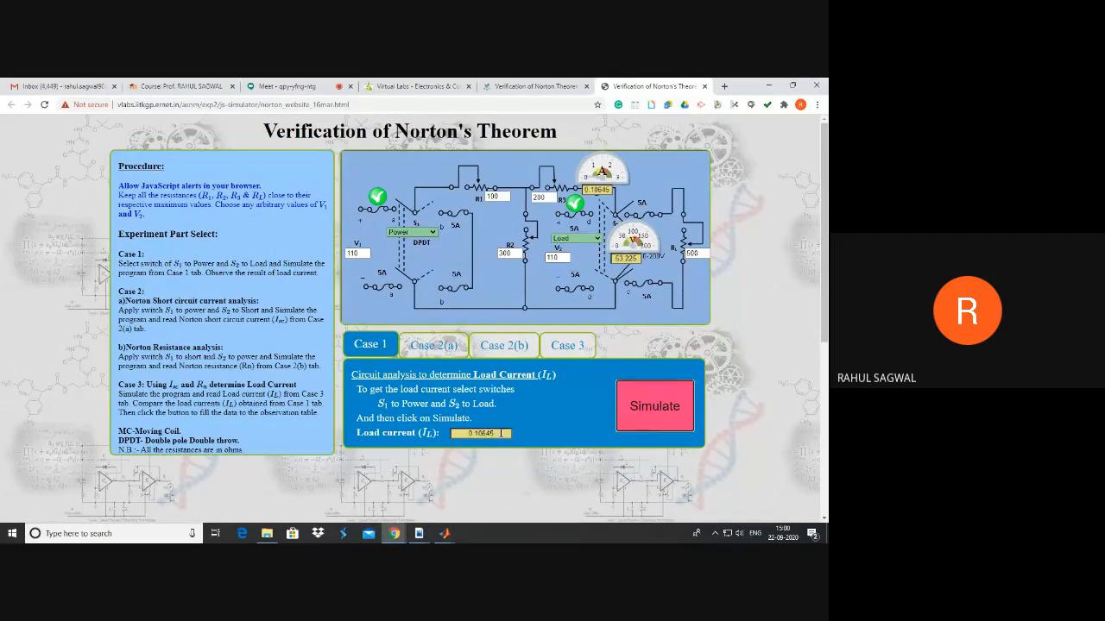
Open Case 2(a), set switch S2 to Short and simulate the Norton short-circuit current.
left_click(436, 346)
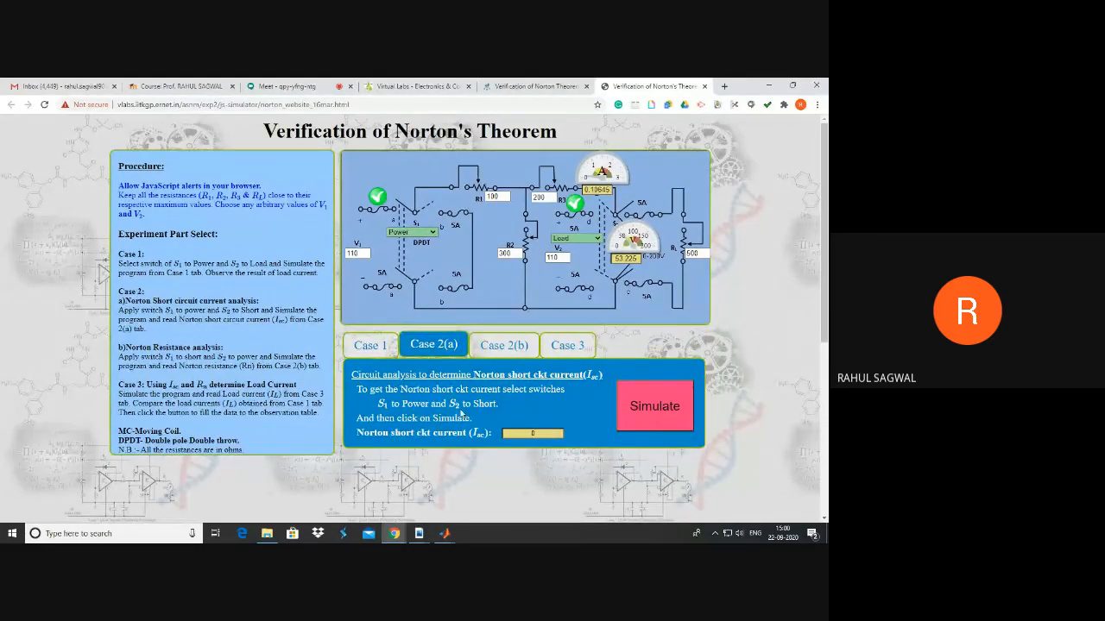
left_click(570, 237)
left_click(579, 267)
left_click(645, 404)
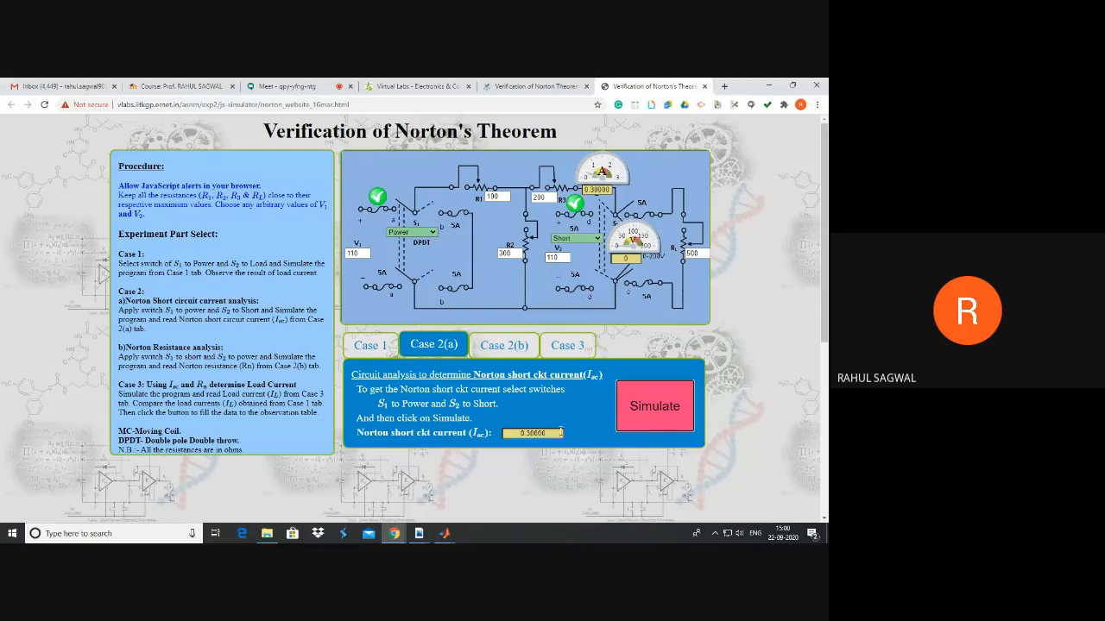
Switch to the Nortan_Isc model in Simulink to compare its short-circuit current, then return to the Chrome simulator.
left_click(768, 85)
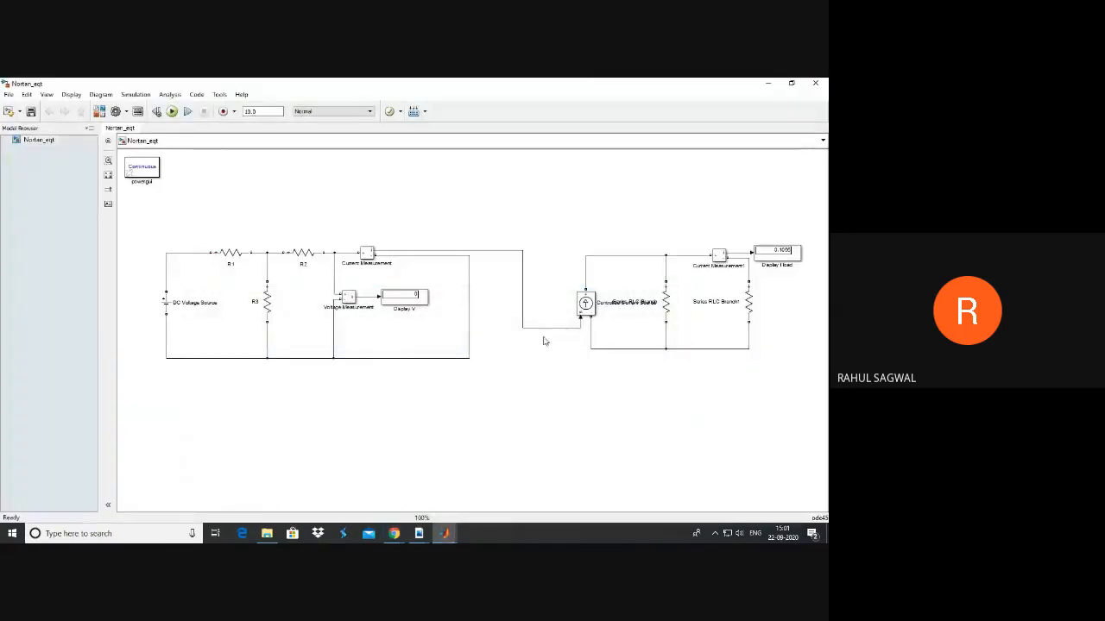
left_click(444, 533)
left_click(521, 465)
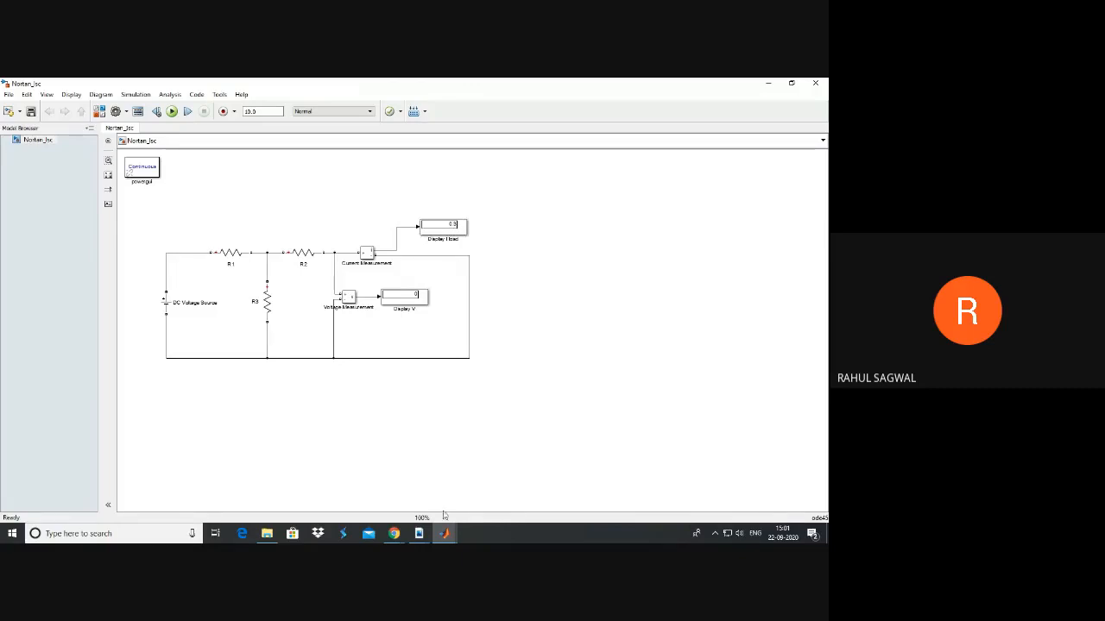
left_click(393, 533)
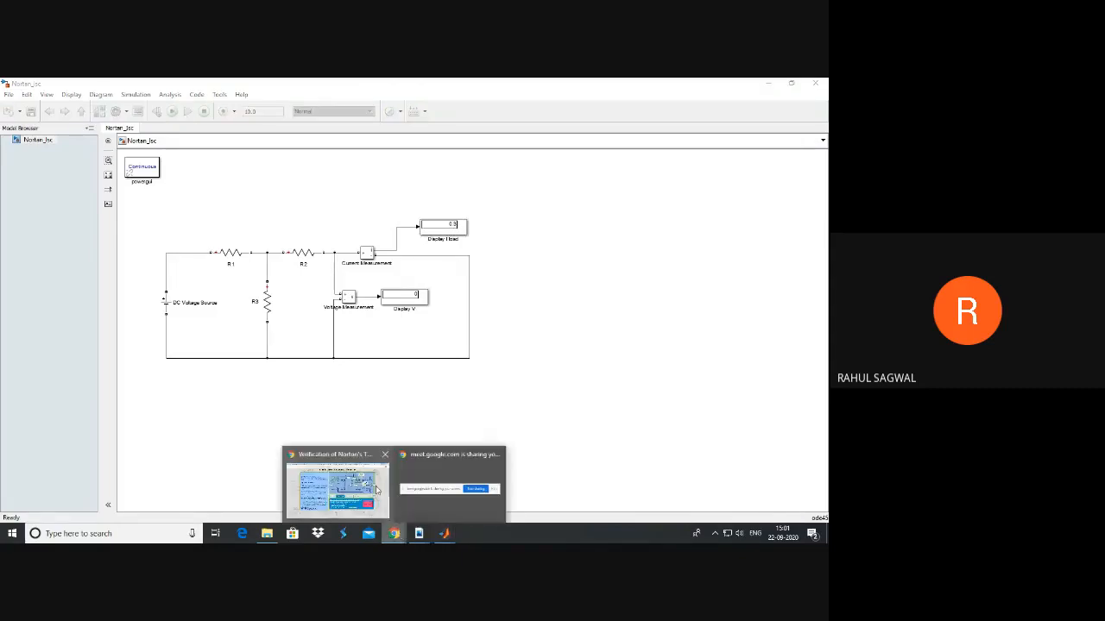
left_click(336, 463)
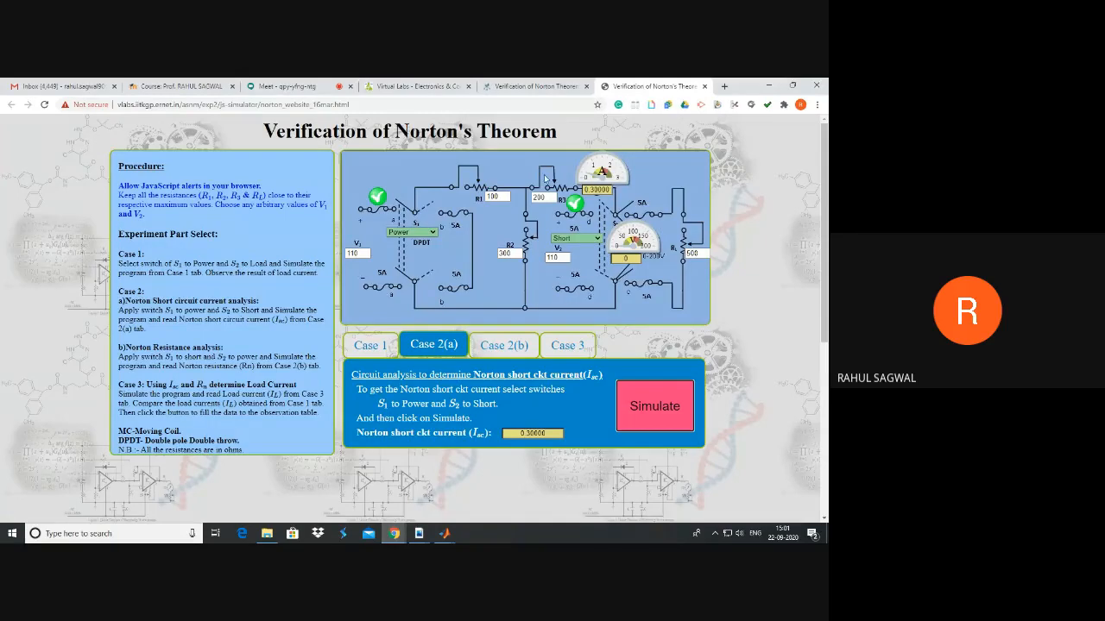
Open Case 2(b), set S1 to Short, S2 to Power and V2 to 1, and simulate the Norton resistance.
left_click(505, 345)
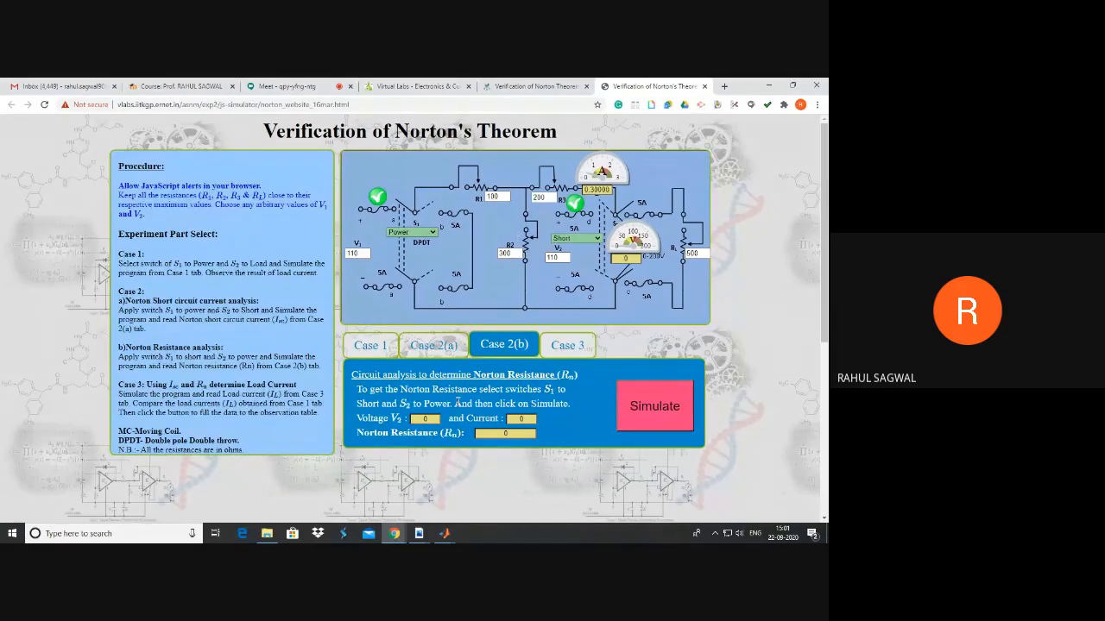
left_click(412, 233)
left_click(412, 255)
left_click(577, 239)
left_click(574, 258)
left_click_drag(559, 257, 545, 261)
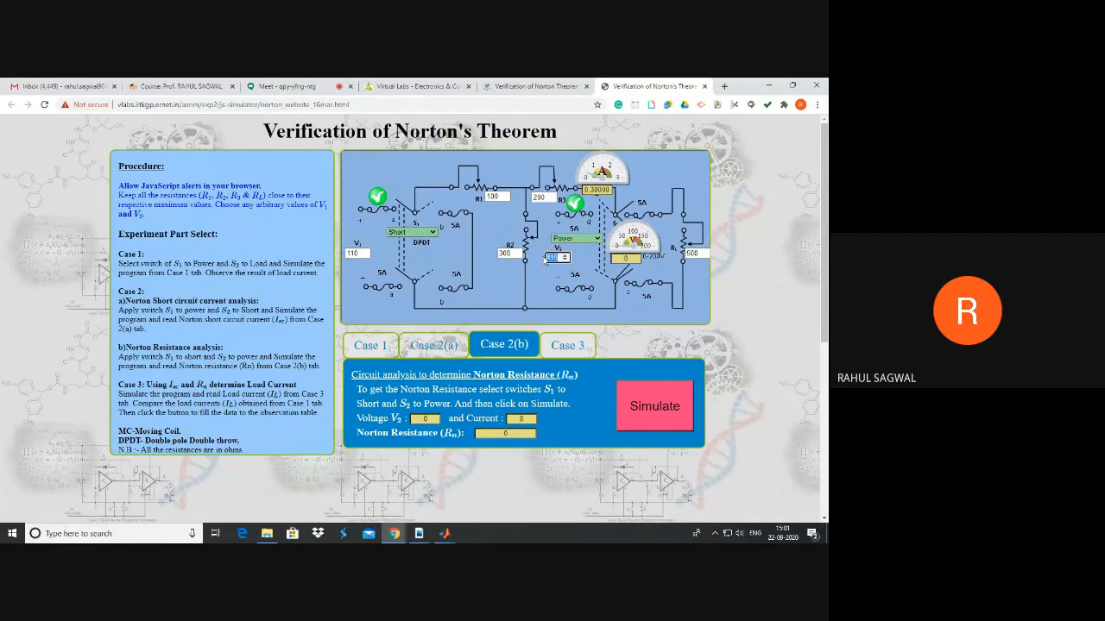
left_click(544, 281)
left_click(632, 403)
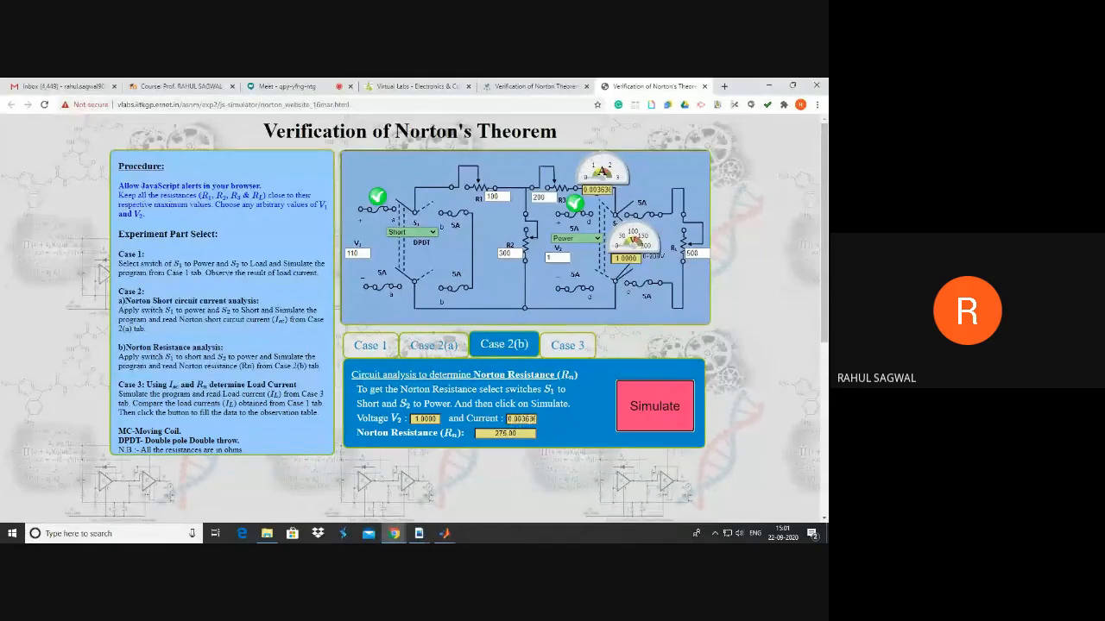
left_click_drag(495, 434, 519, 434)
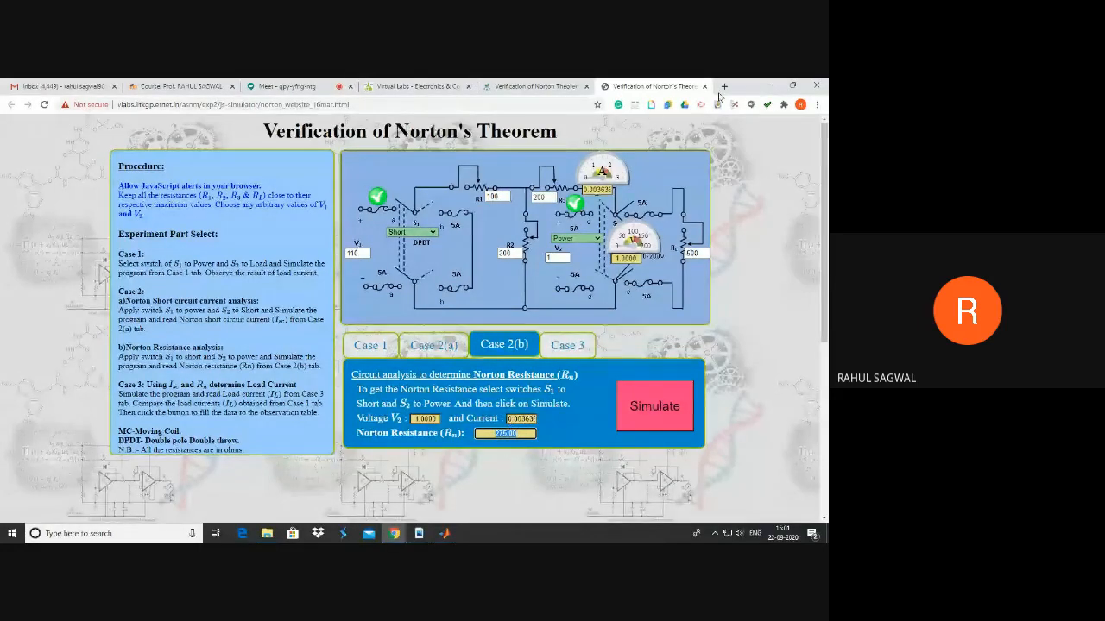
Switch to the Nortan_RN model in Simulink to compare its Norton resistance, then return to the Chrome simulator.
left_click(768, 86)
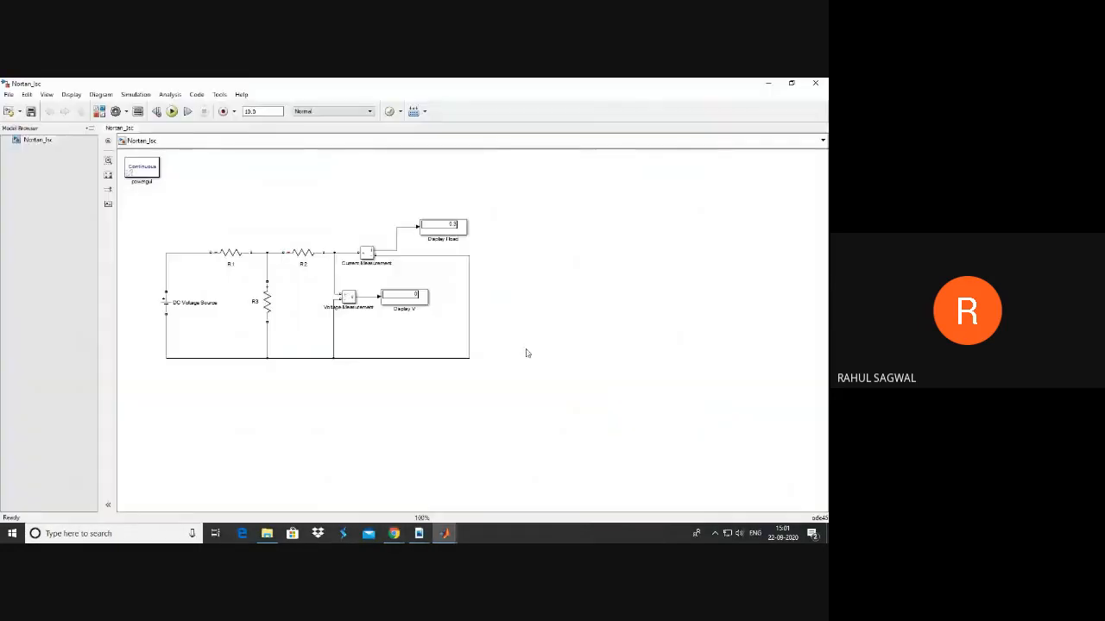
left_click(444, 531)
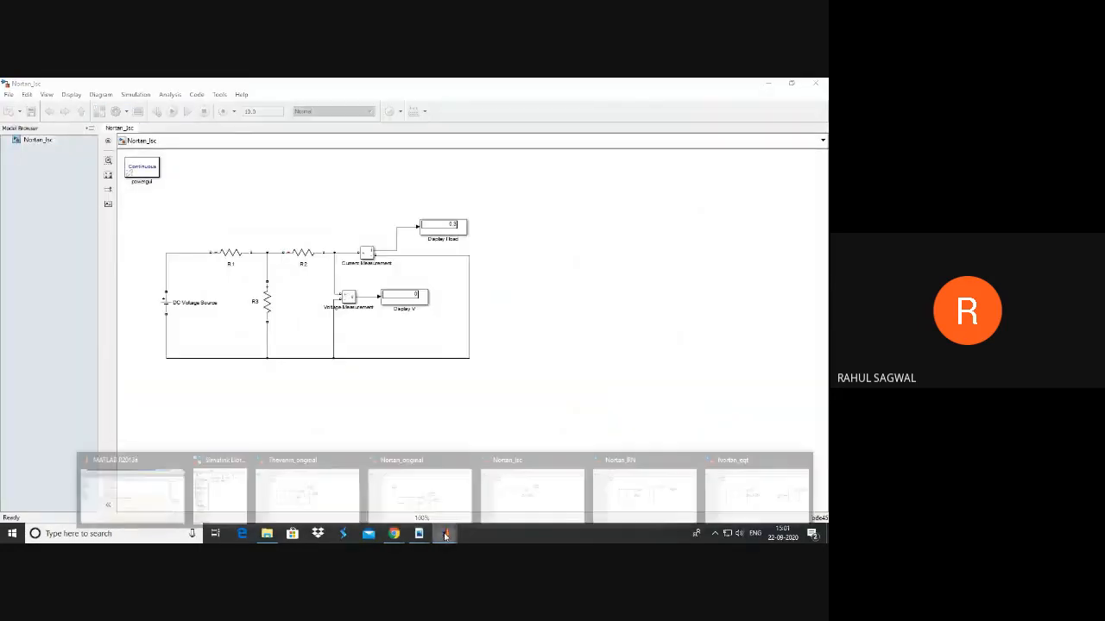
left_click(641, 477)
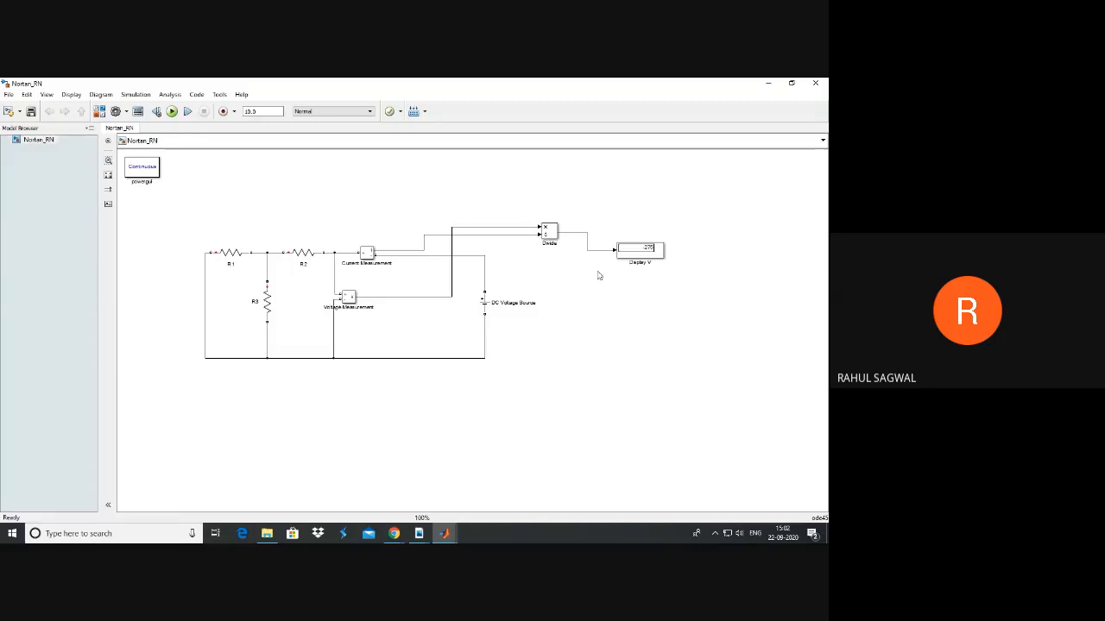
left_click(769, 82)
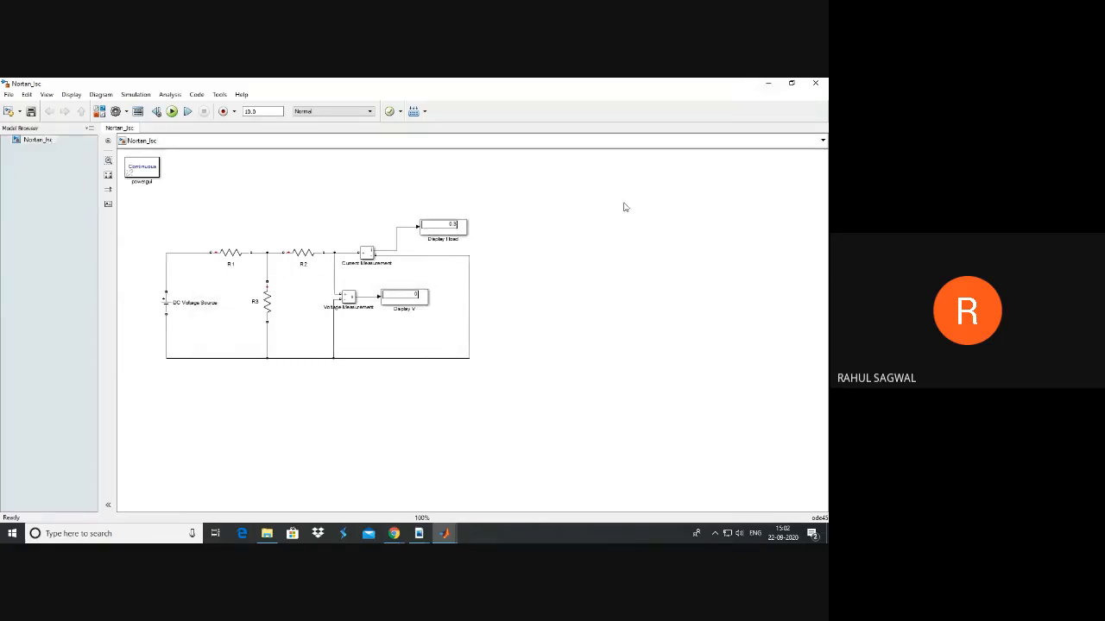
left_click(394, 534)
left_click(337, 455)
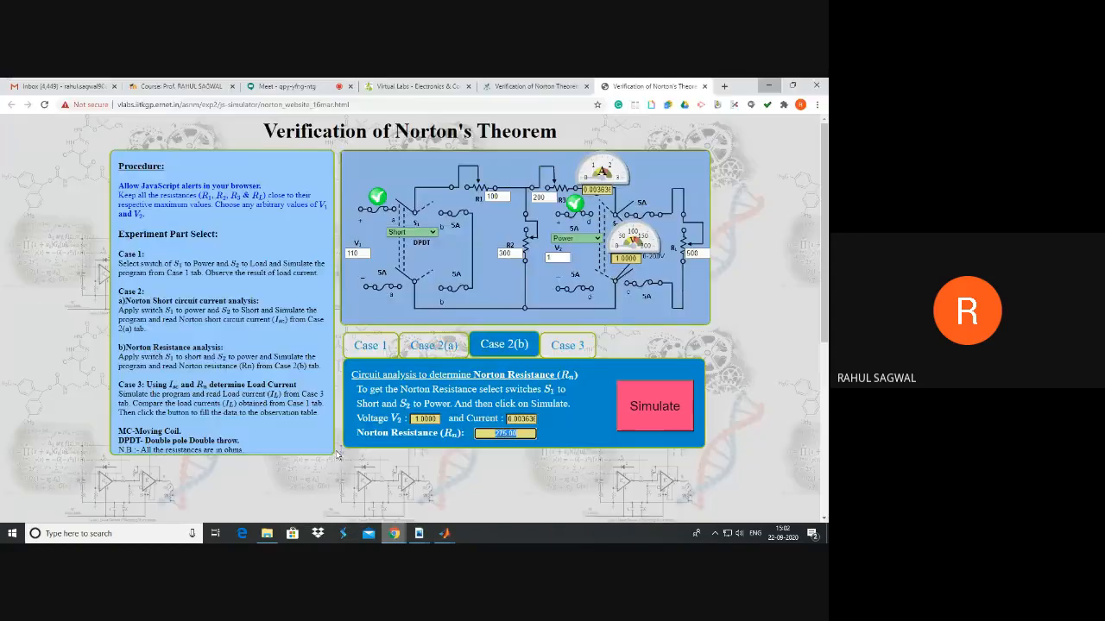
Set V2 to 220, rerun the Case 2(b) simulation and check the resulting current and Norton resistance.
left_click(552, 257)
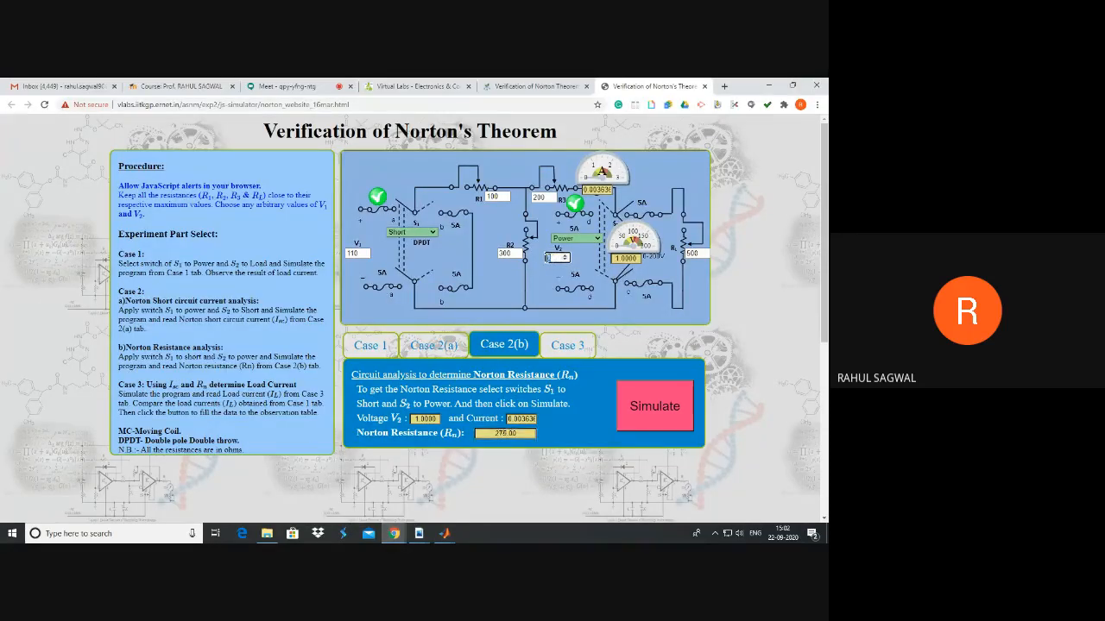
type("220")
left_click(617, 350)
left_click(646, 407)
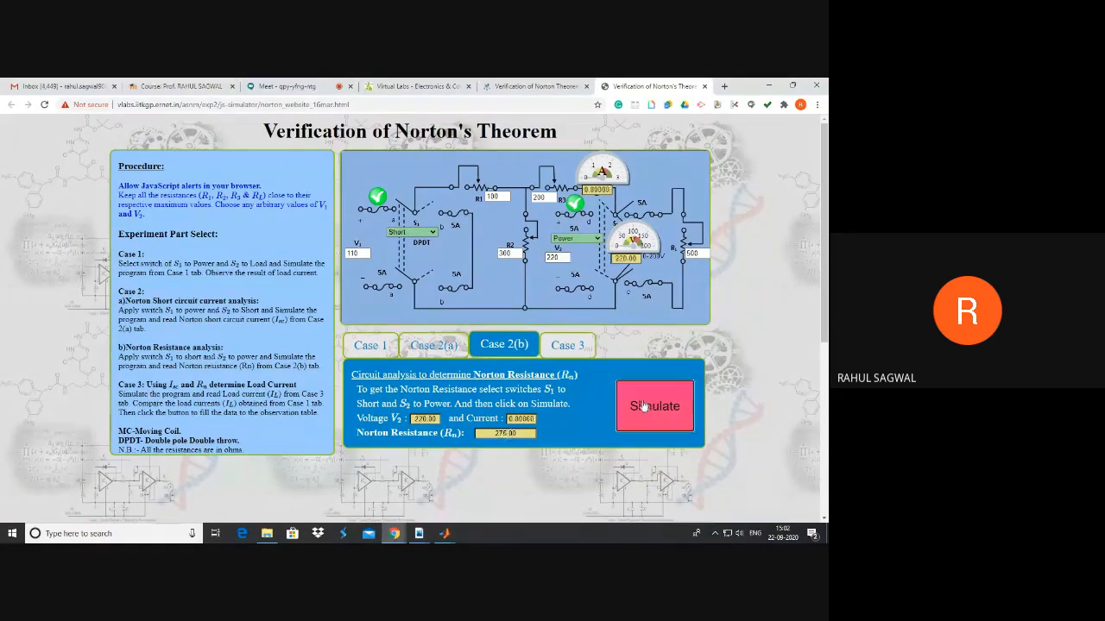
double_click(521, 419)
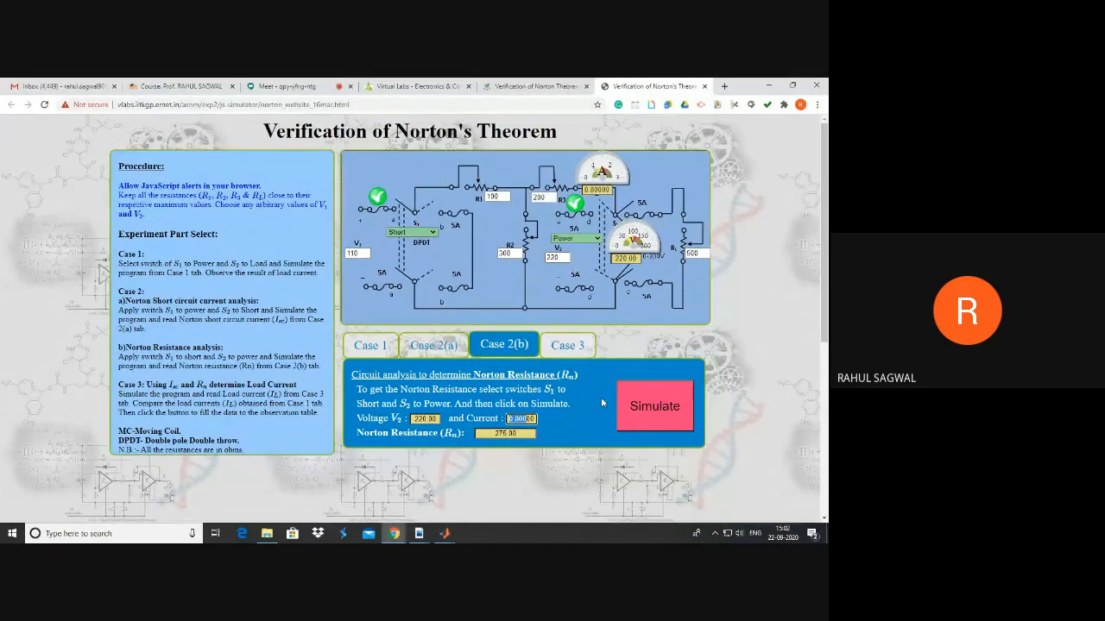
double_click(551, 258)
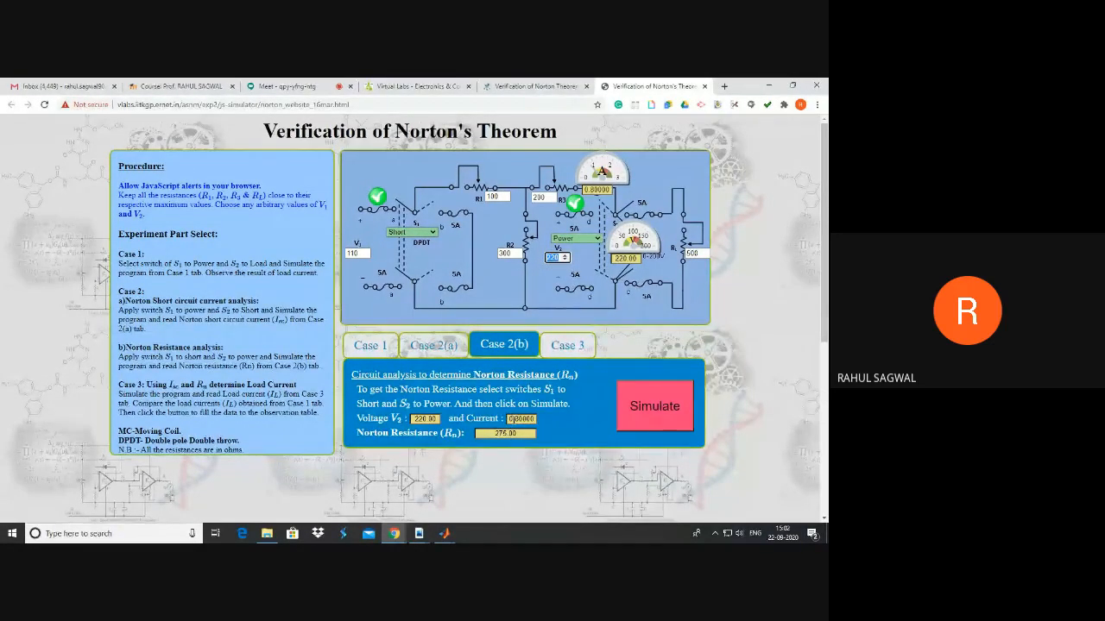
left_click(517, 420)
left_click_drag(523, 431, 489, 433)
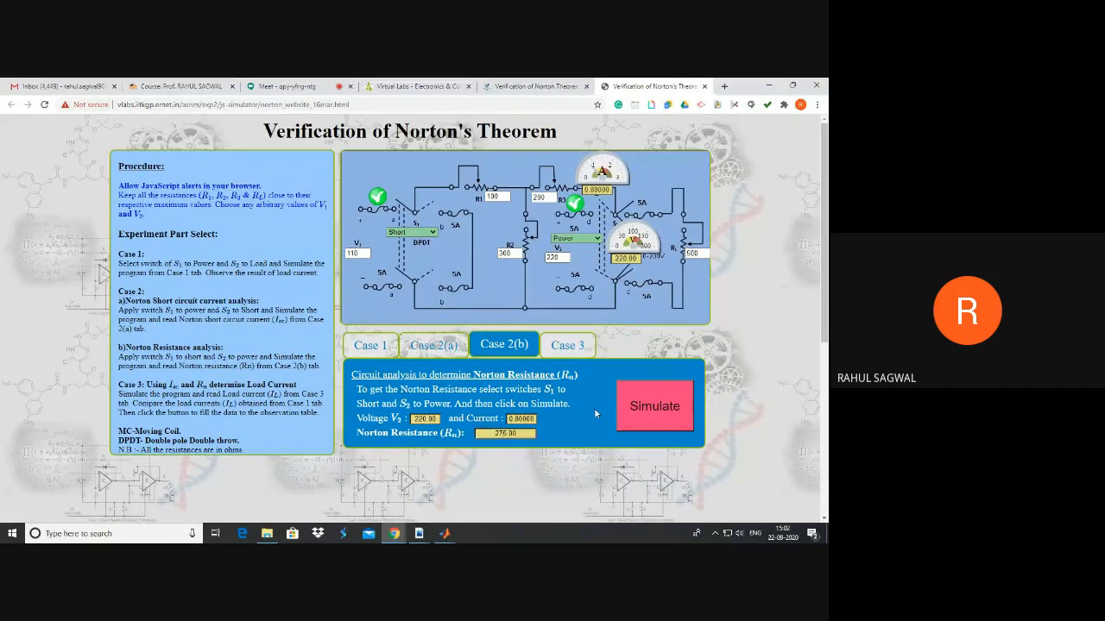
Simulate the Norton equivalent circuit in Case 3 and compare its load current with the Case 1 result.
left_click(567, 344)
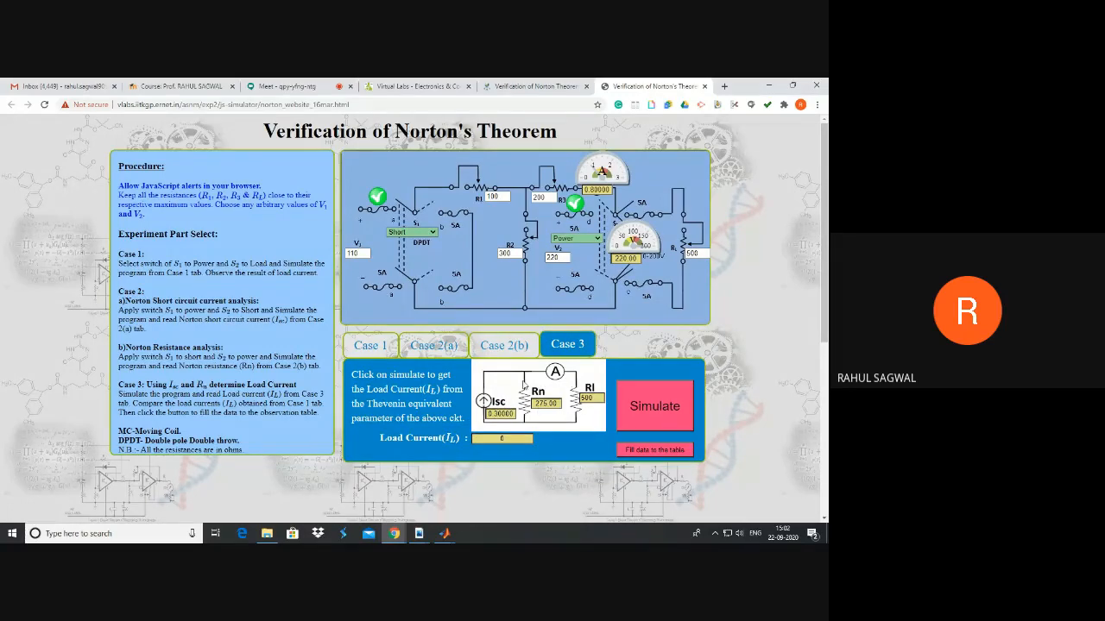
left_click(652, 413)
double_click(518, 440)
left_click(370, 344)
double_click(466, 433)
left_click(543, 412)
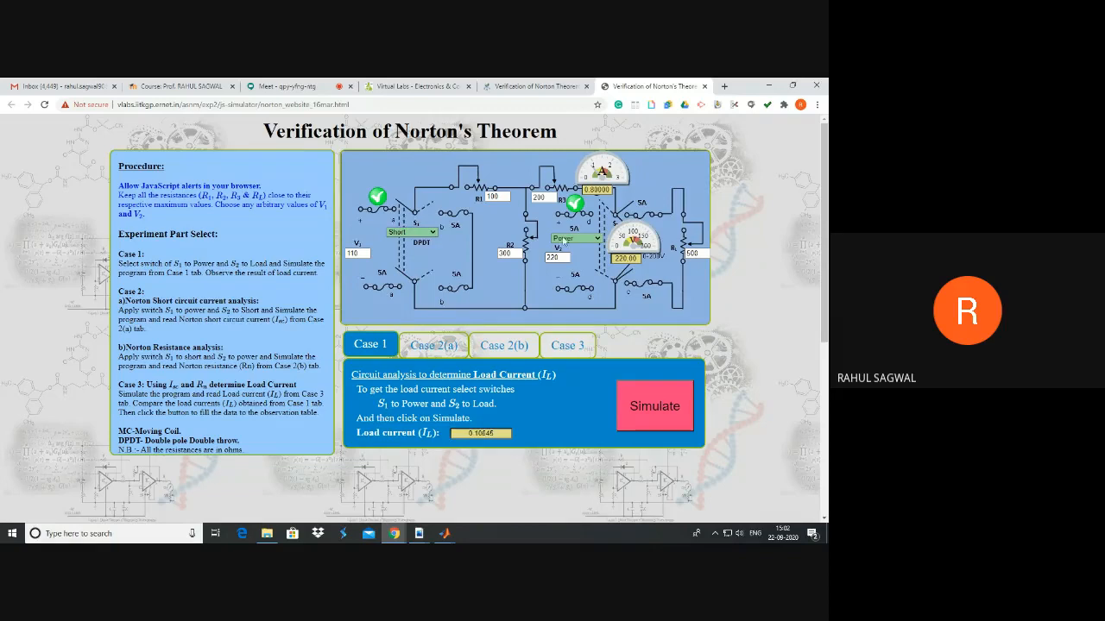
Close the Norton simulator and experiment tabs and switch to the Google Meet tab.
left_click(704, 86)
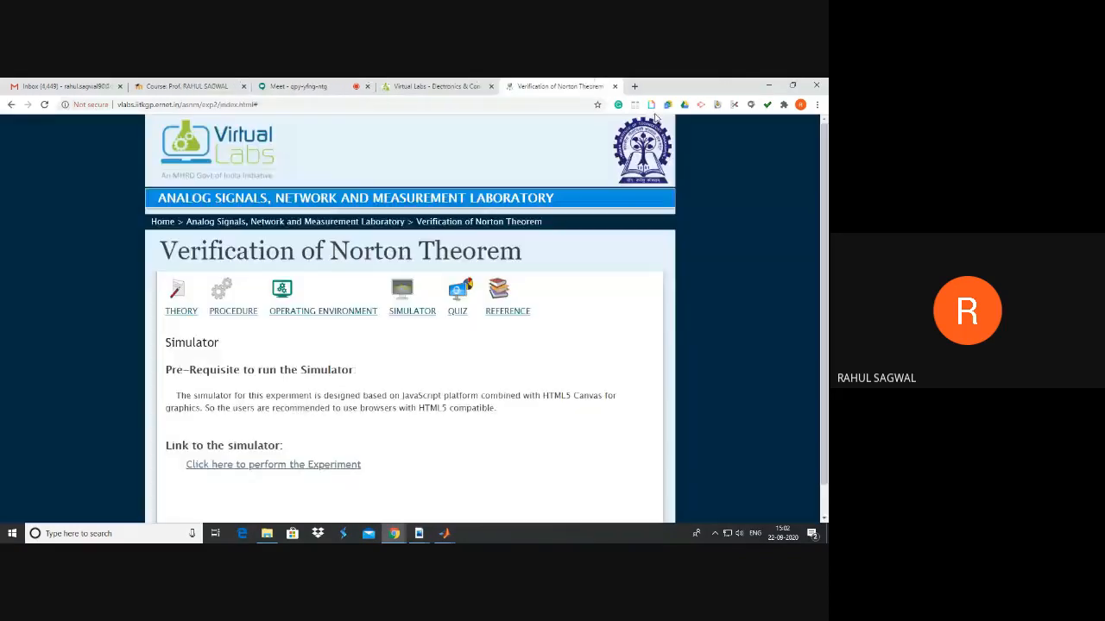
left_click(614, 86)
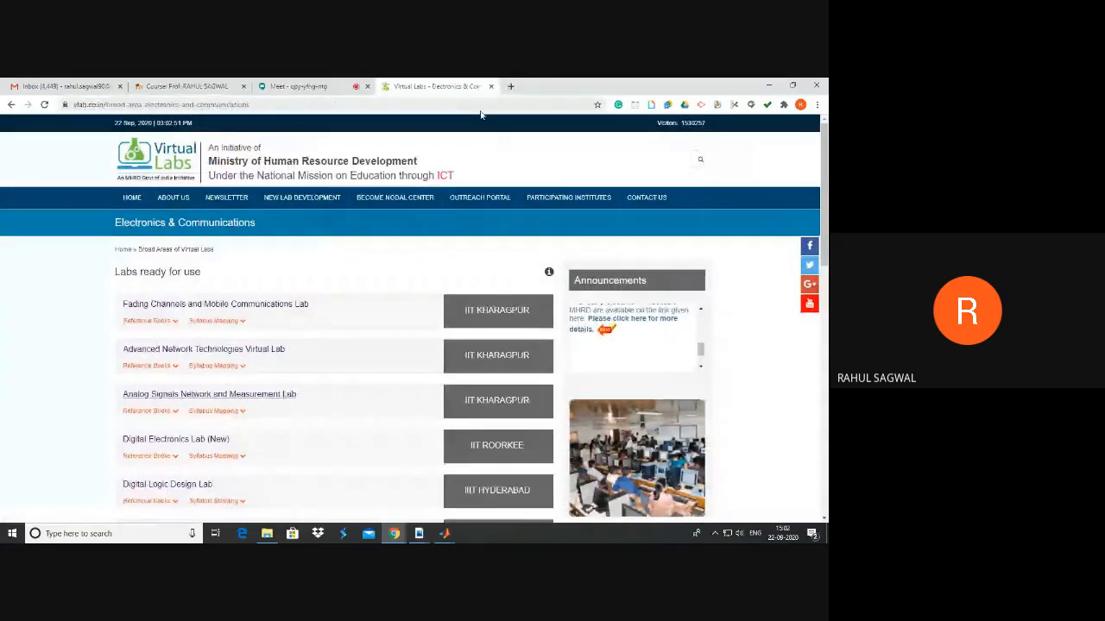
left_click(298, 87)
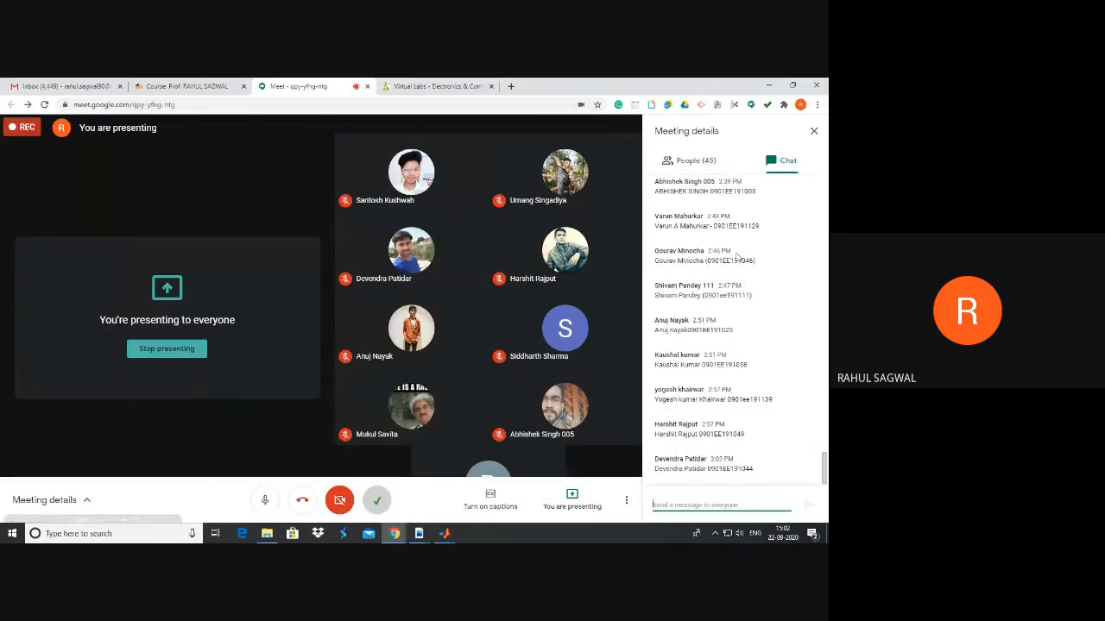
Close the meeting details panel and stop presenting the screen.
left_click(813, 130)
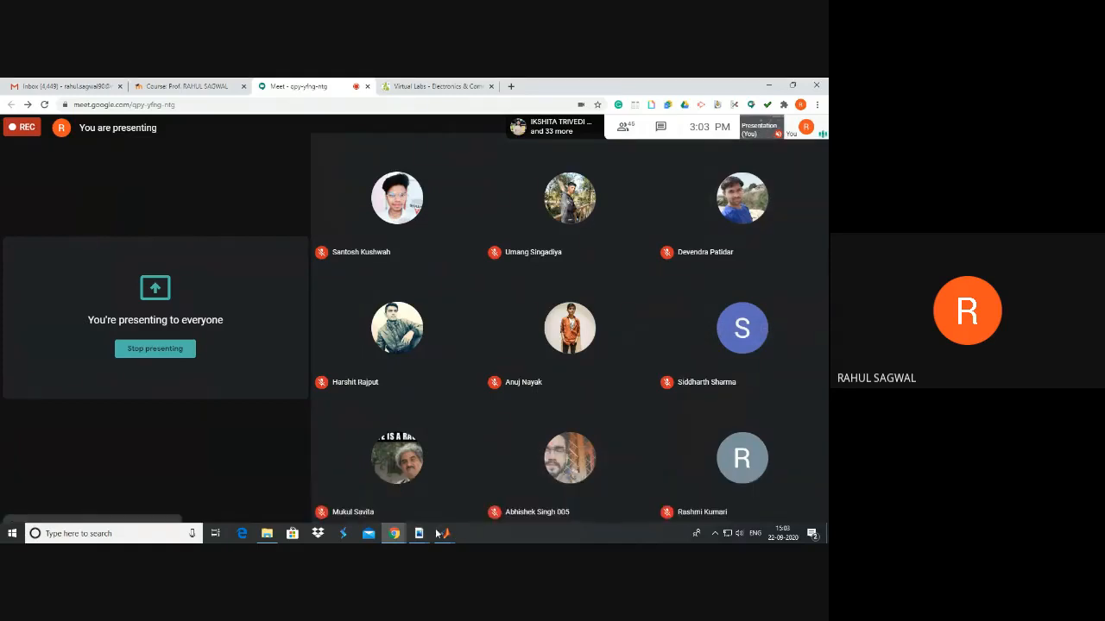
mouse_move(449, 535)
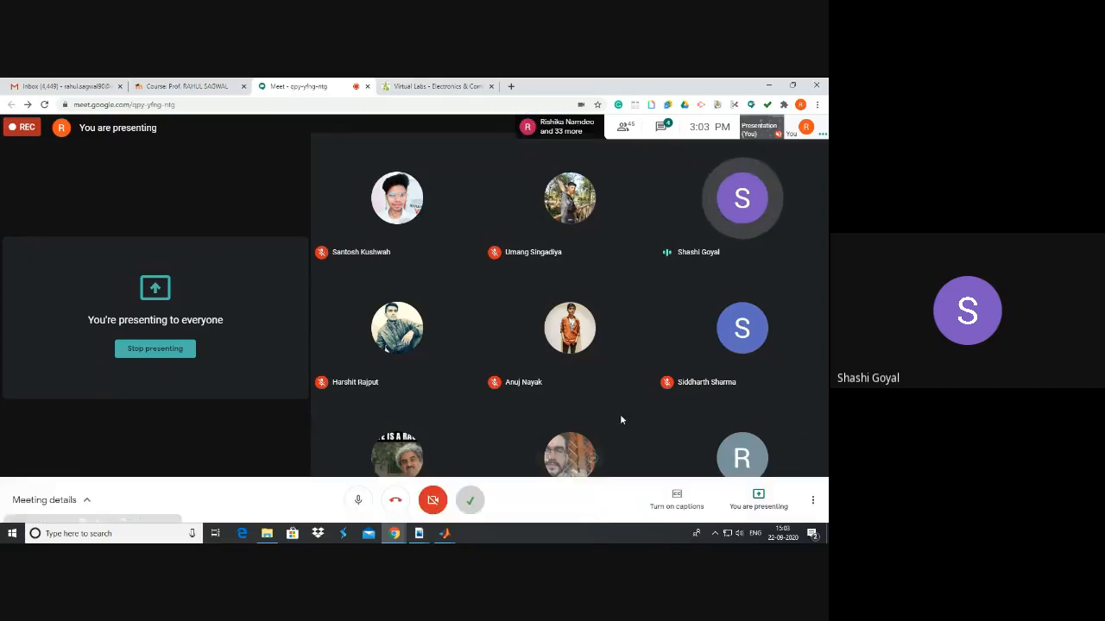
left_click(758, 499)
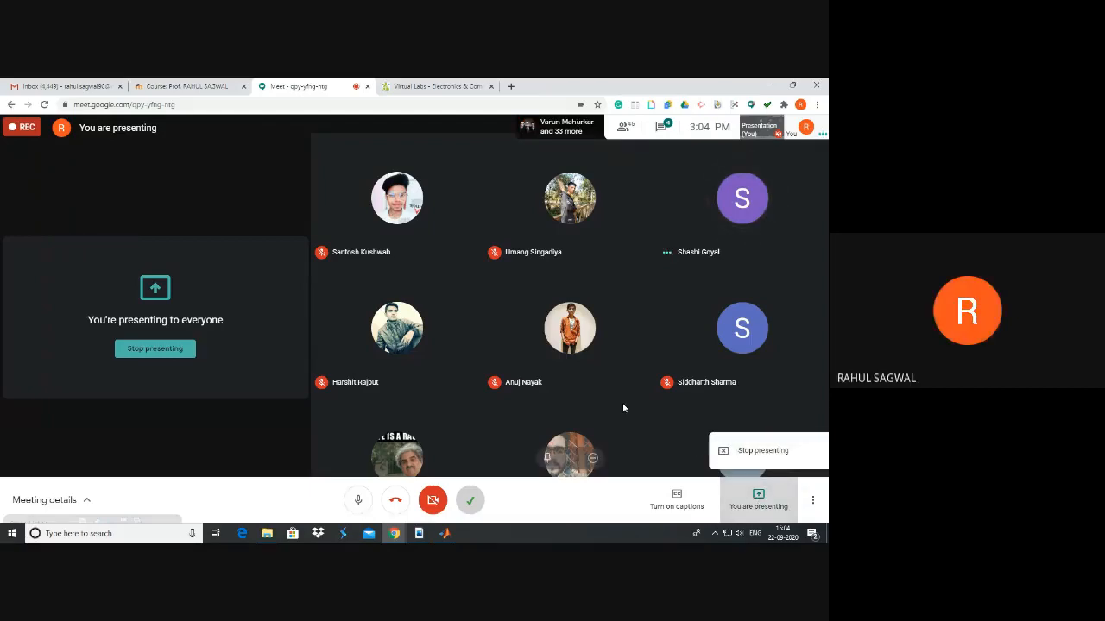
left_click(753, 451)
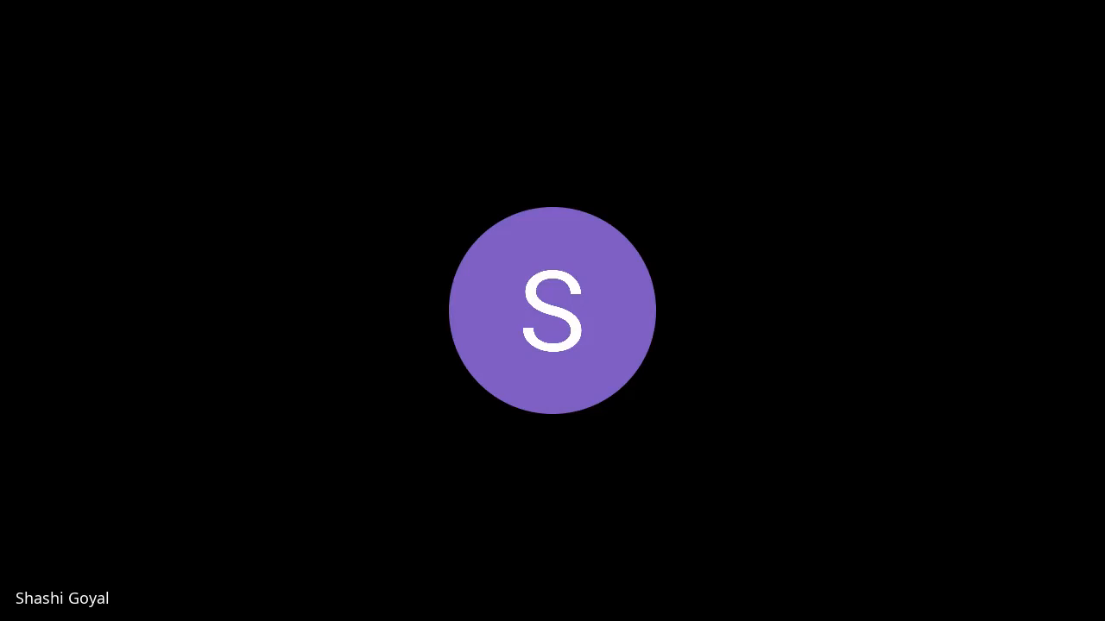